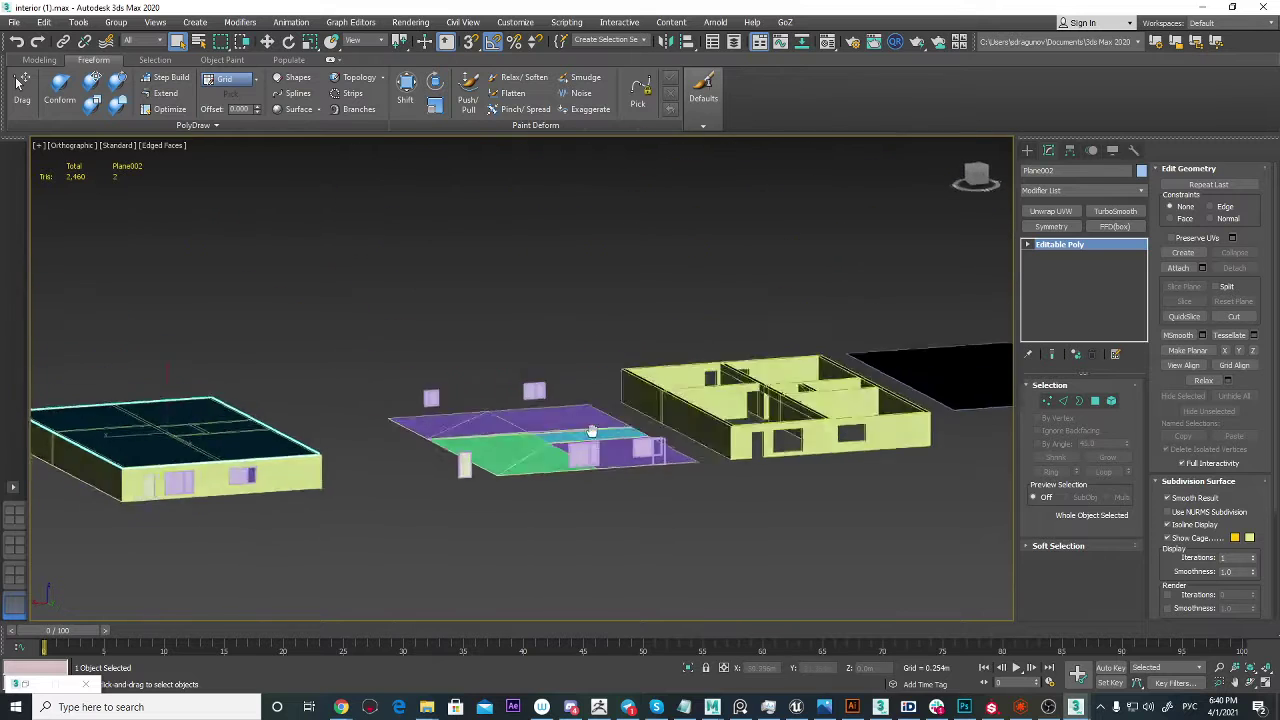
Step: Examine the assembled house with its front door and windows, and the separate floor, wall and roof parts beside it
scroll(588, 430, "down", 5)
mouse_move(531, 400)
middle_mouse_down("alt")
mouse_move(778, 391)
mouse_move(557, 423)
mouse_move(552, 410)
middle_mouse_up("alt")
scroll(560, 412, "down", 2)
scroll(694, 404, "up", 4)
middle_click_drag(695, 428, 830, 412)
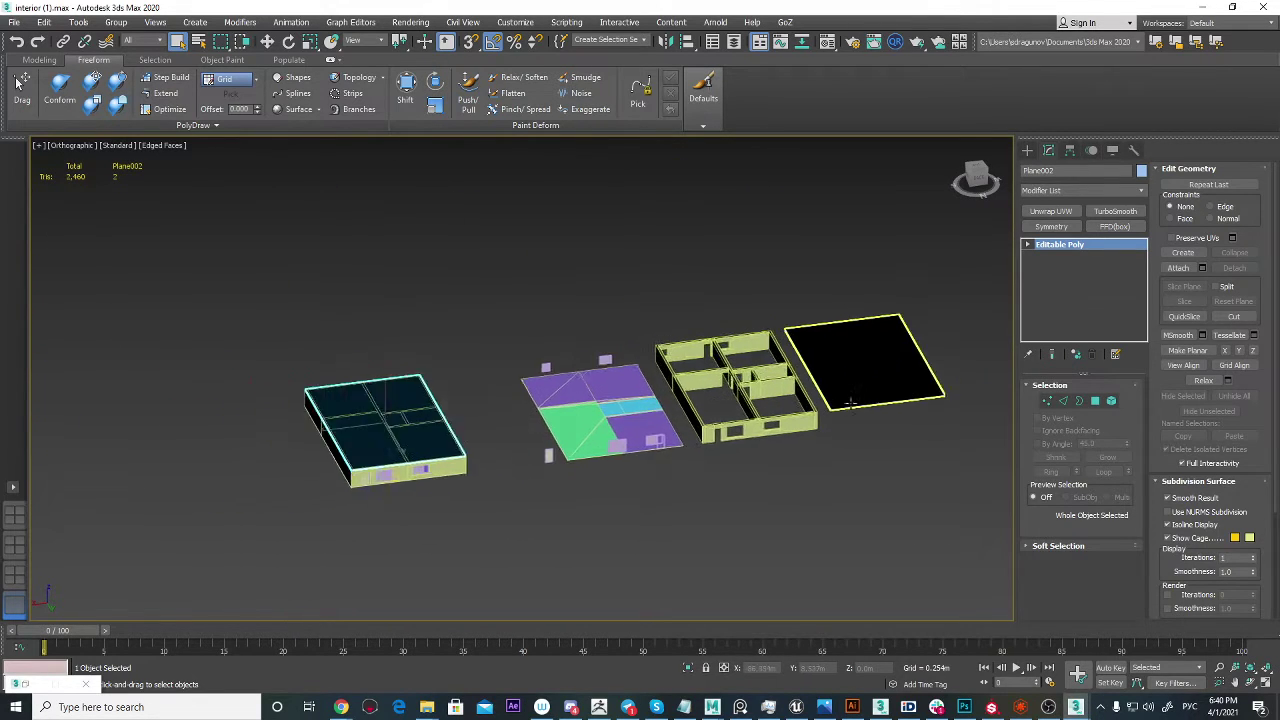
scroll(830, 412, "up", 2)
middle_click_drag(469, 401, 763, 363)
scroll(763, 363, "up", 2)
middle_click_drag(480, 350, 610, 243)
scroll(610, 243, "up", 2)
middle_click_drag(565, 427, 677, 348)
scroll(675, 349, "up", 3)
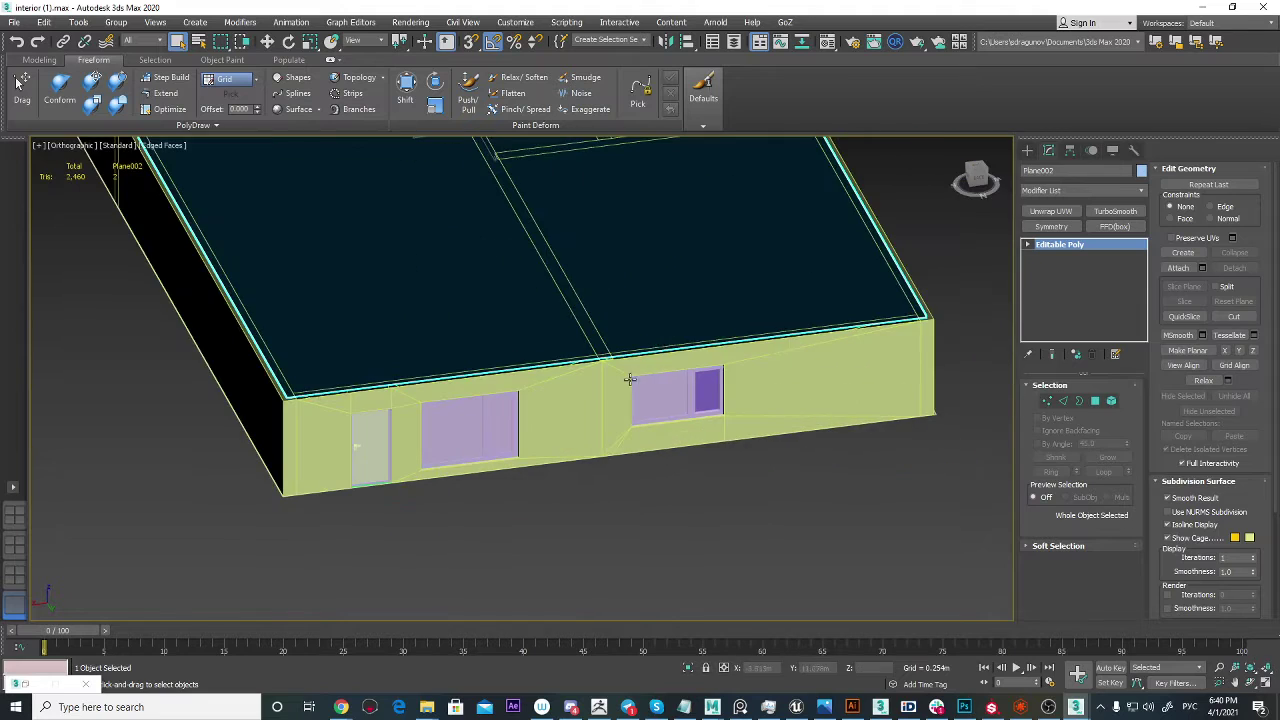
scroll(590, 398, "up", 2)
left_click(288, 435)
scroll(413, 358, "down", 2)
middle_click_drag(413, 358, 662, 372)
scroll(618, 426, "down", 3)
middle_click_drag(662, 372, 595, 372, "alt")
middle_click_drag(595, 372, 451, 443)
scroll(453, 442, "up", 2)
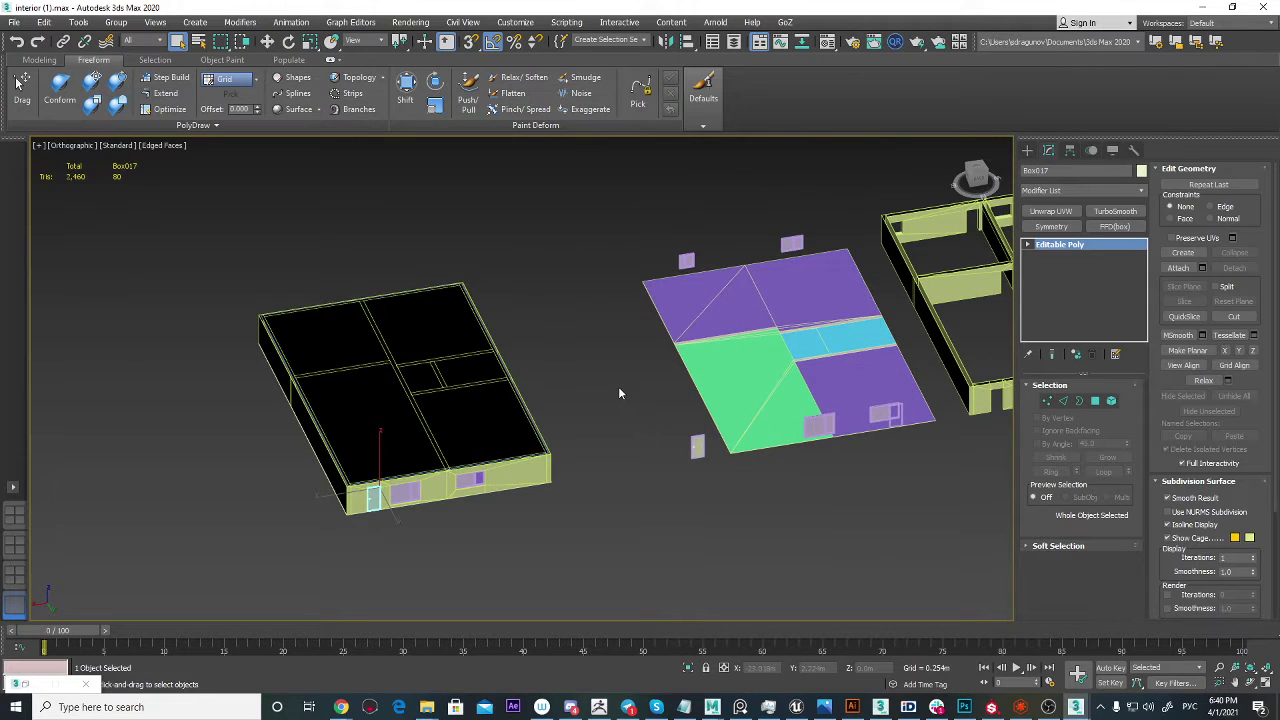
middle_click_drag(735, 414, 541, 474)
scroll(616, 453, "down", 3)
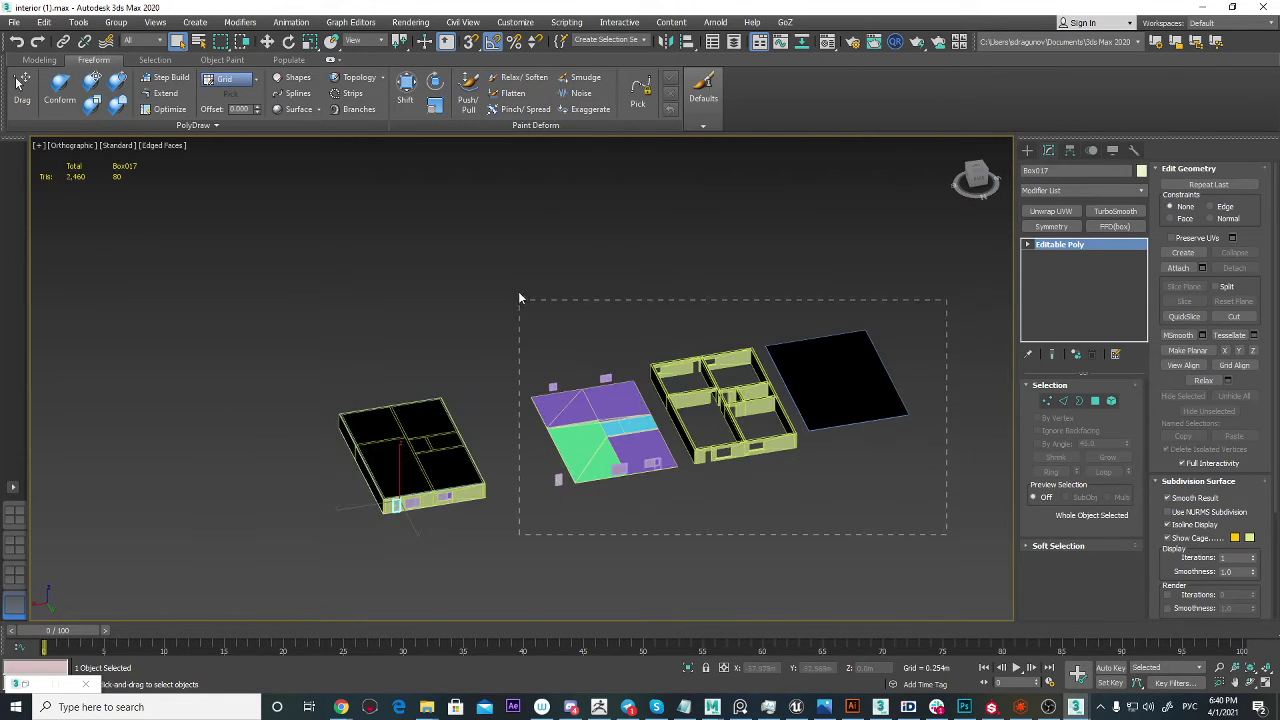
Step: Select all separate floor, window, wall and roof parts beside the assembled house and switch the keyboard language to English (United States)
left_click_drag(519, 297, 519, 298)
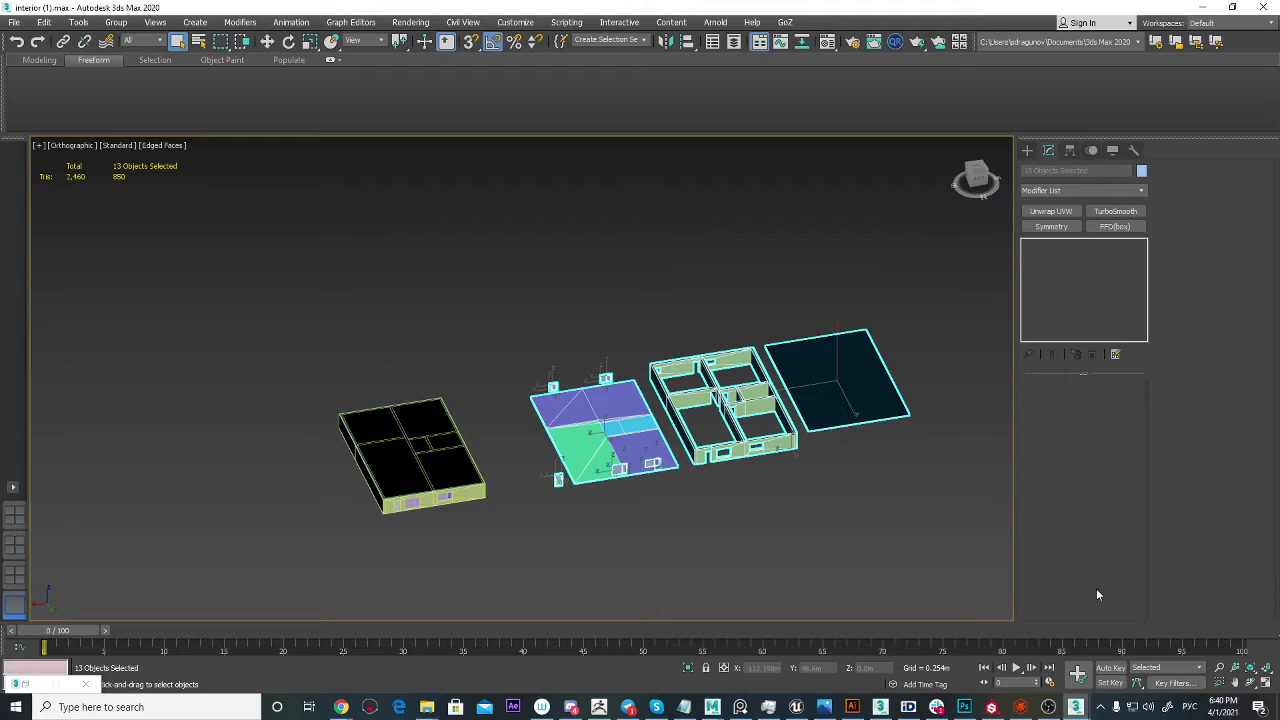
left_click(1189, 707)
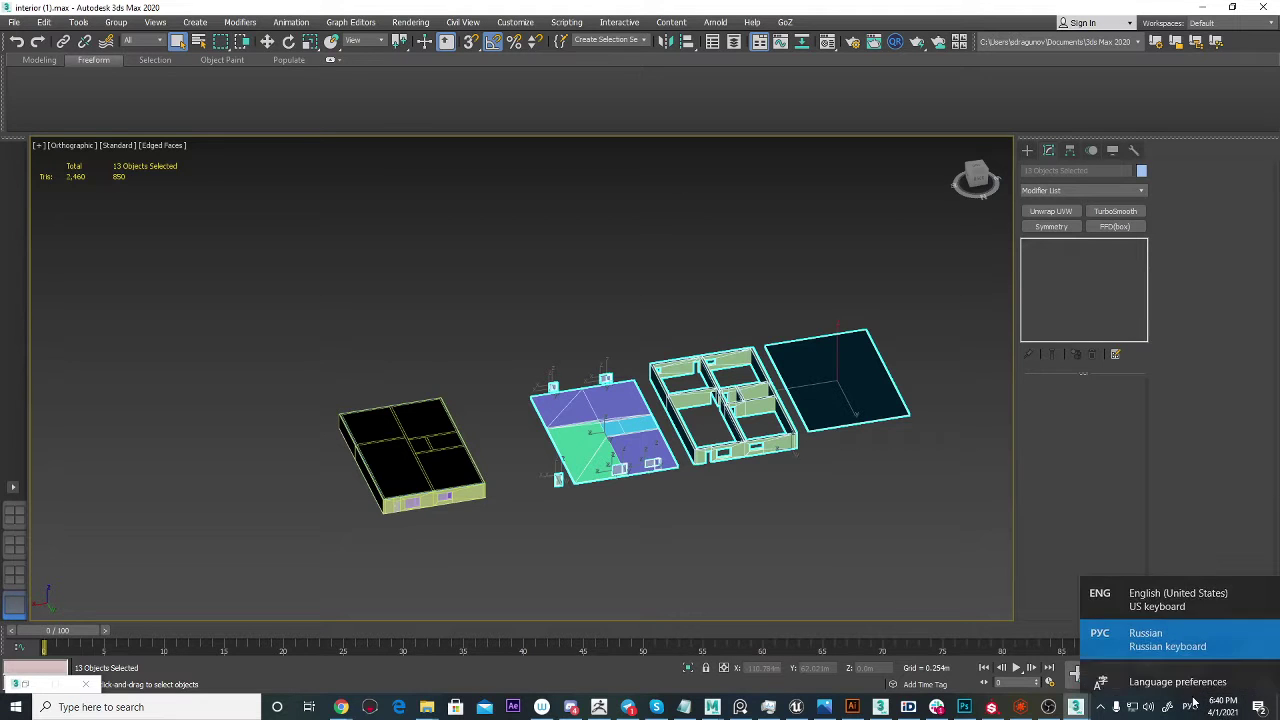
left_click(1152, 595)
scroll(696, 529, "up", 2)
middle_click_drag(695, 525, 612, 472)
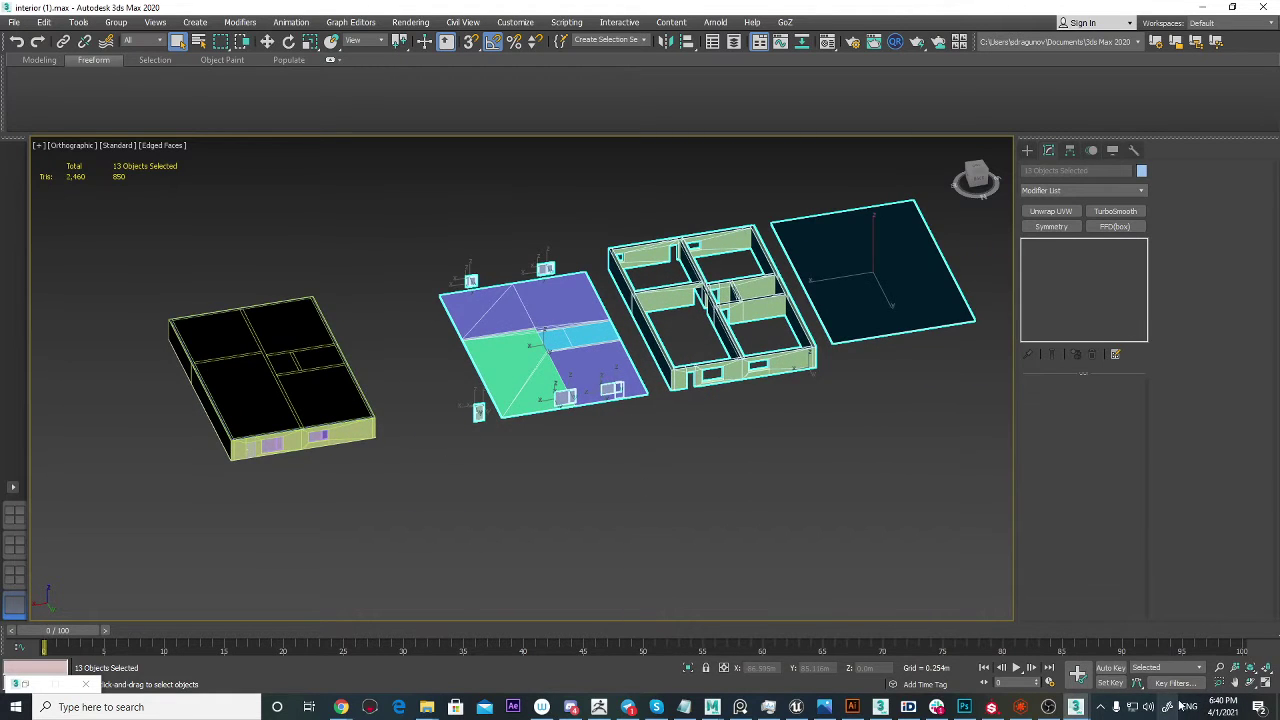
Step: Inspect the assembled house and the selected separate parts from several angles, in wireframe and in shading without edges
middle_click_drag(582, 422, 762, 434, "alt")
scroll(594, 449, "down", 4)
scroll(606, 420, "up", 4)
middle_click_drag(629, 415, 478, 452)
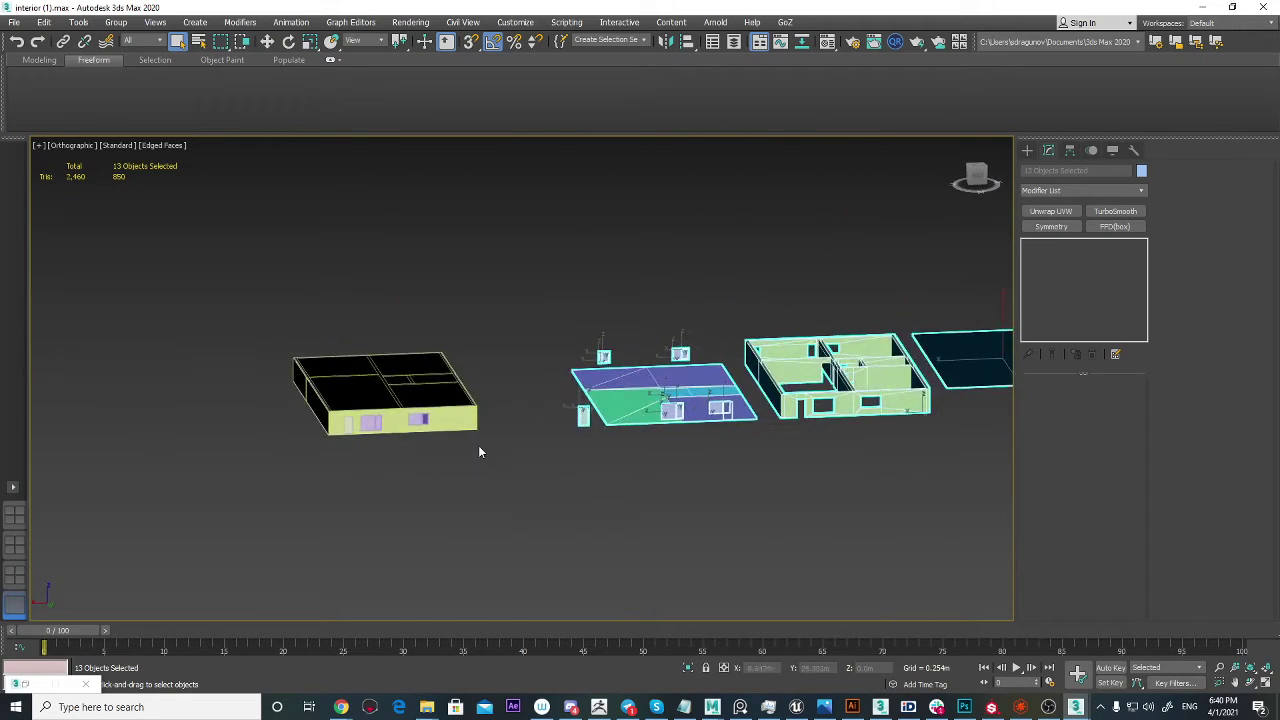
scroll(479, 452, "up", 2)
key("F3")
middle_click_drag(390, 441, 474, 454)
scroll(474, 454, "up", 6)
key("F3")
key("F4")
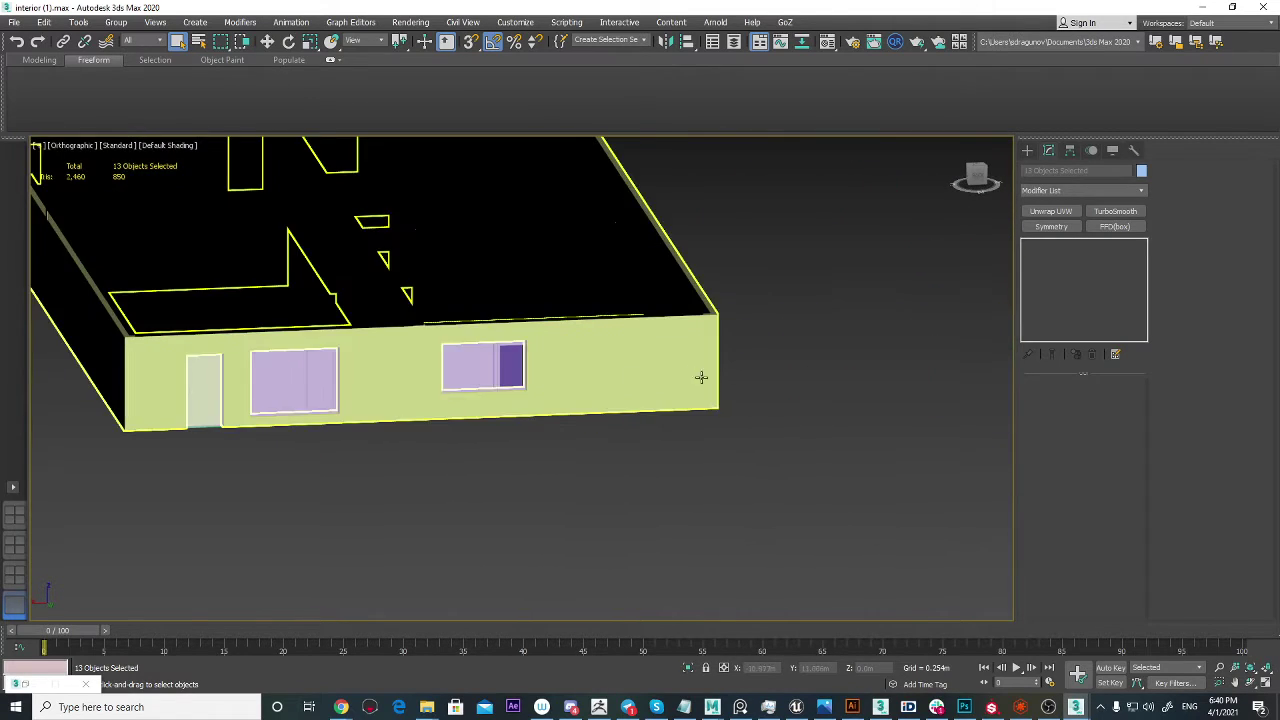
scroll(815, 368, "down", 6)
middle_click_drag(849, 388, 579, 443)
middle_click_drag(770, 416, 517, 551)
scroll(540, 490, "up", 4)
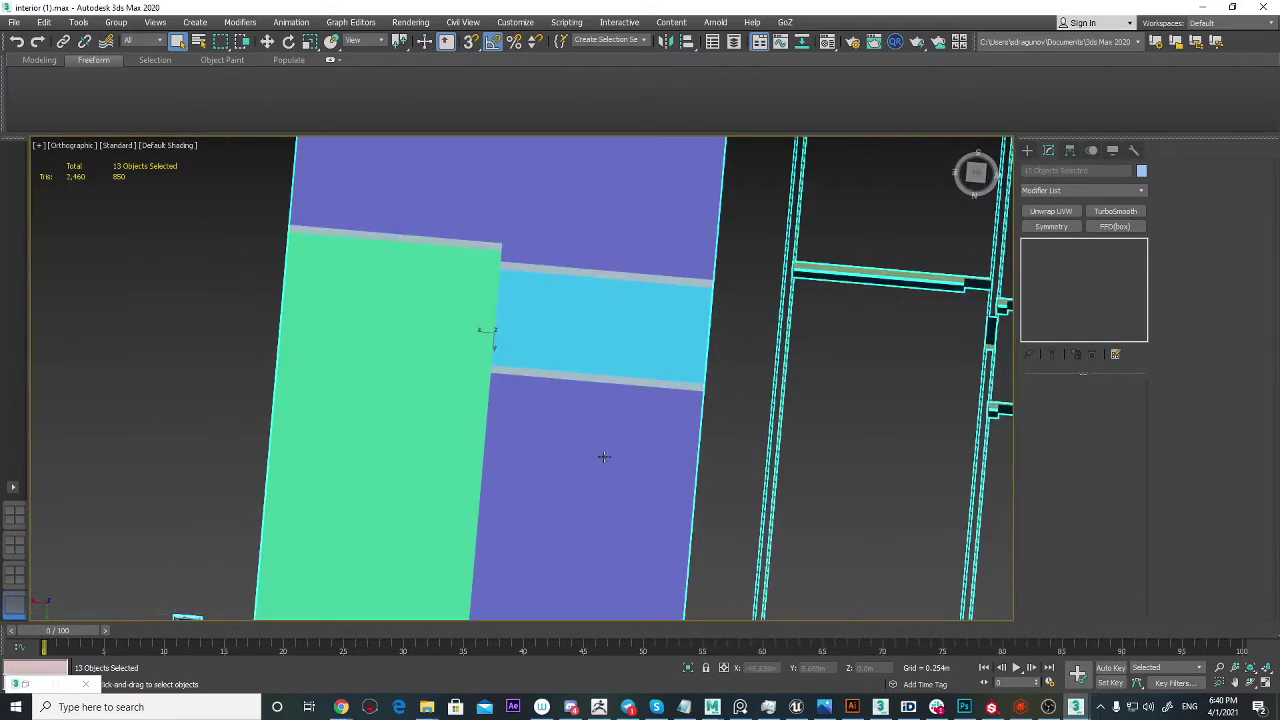
middle_click_drag(604, 456, 703, 354, "alt")
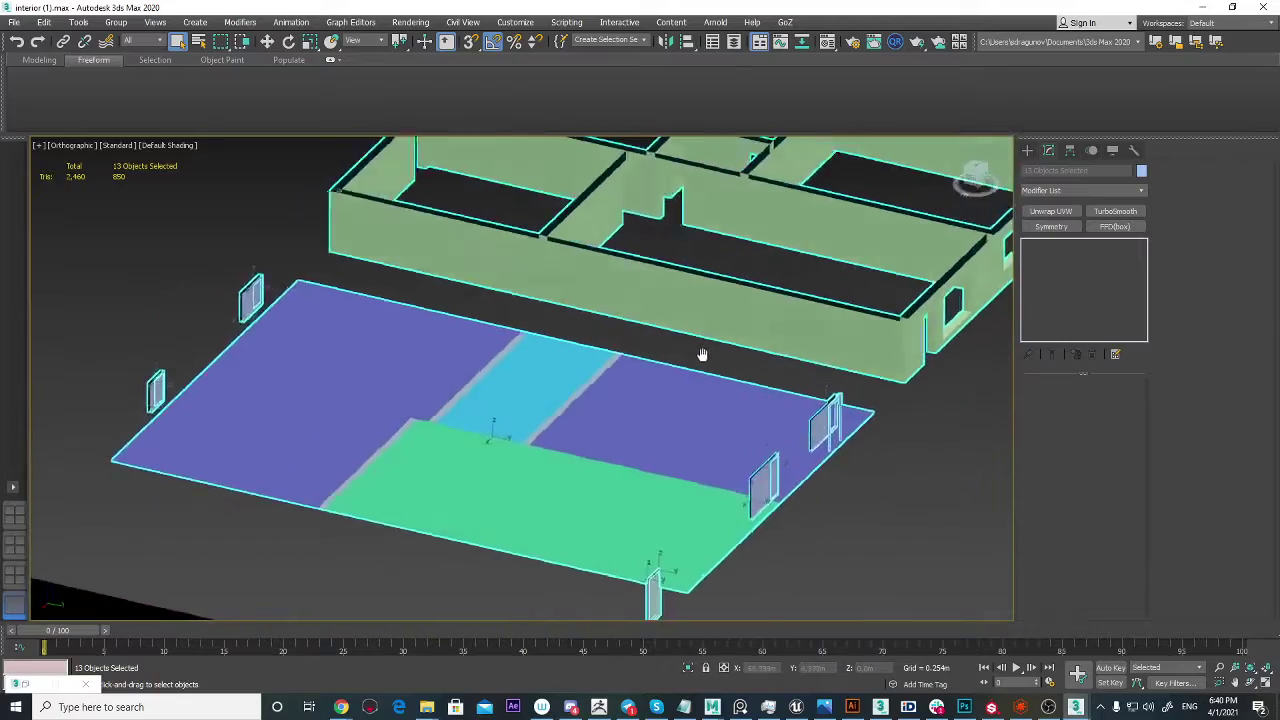
scroll(703, 354, "down", 4)
middle_click_drag(814, 391, 576, 494, "alt")
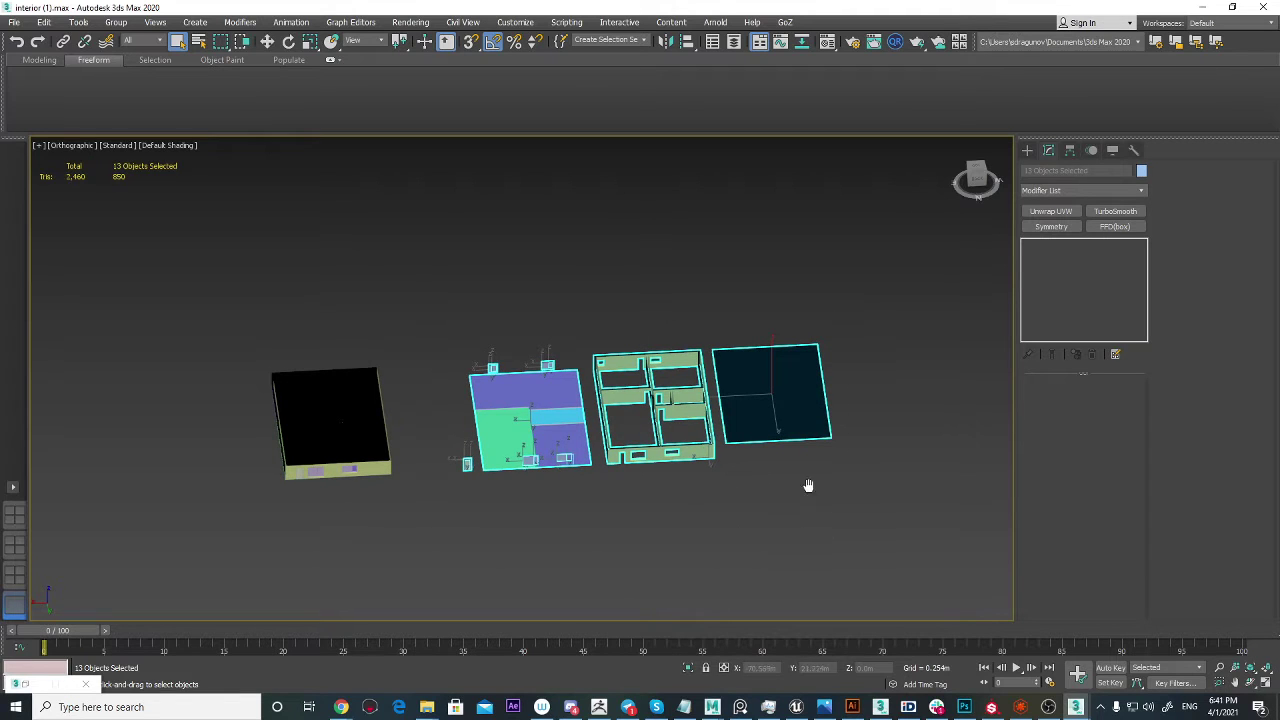
middle_click_drag(808, 486, 928, 494)
scroll(643, 465, "up", 3)
middle_click_drag(708, 457, 754, 449)
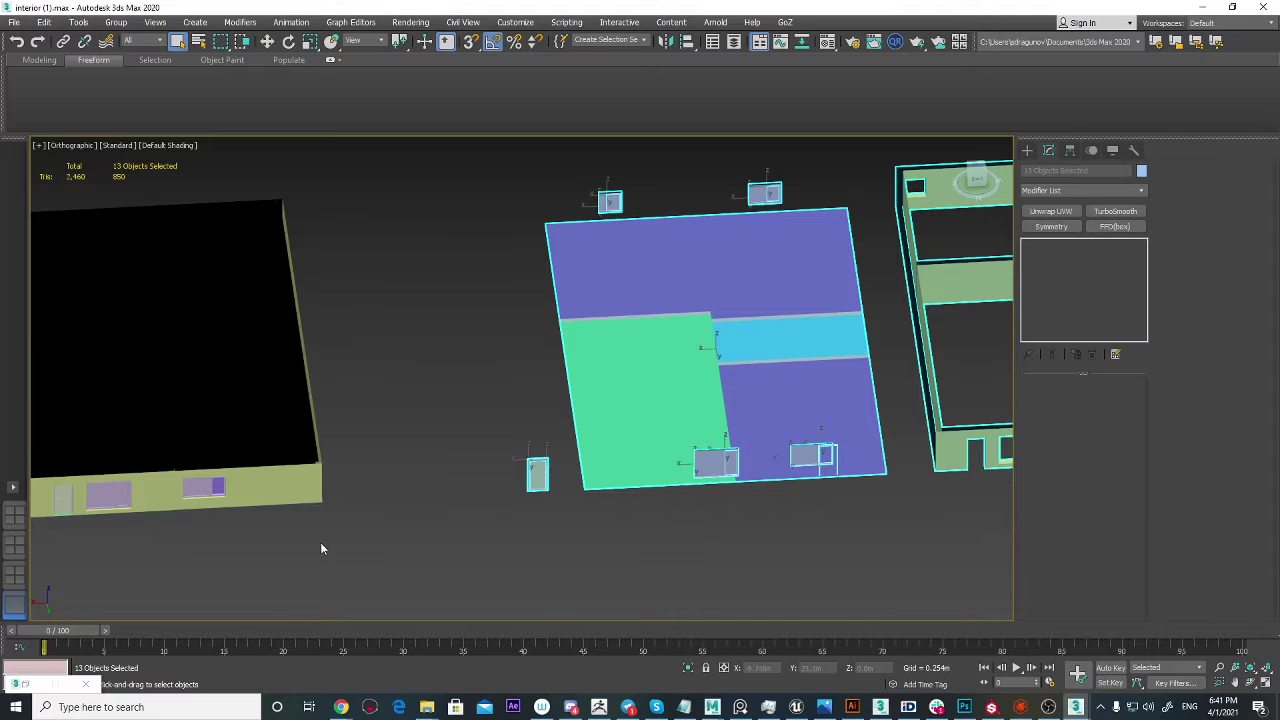
middle_click_drag(321, 548, 410, 490, "alt")
middle_click_drag(410, 490, 581, 530)
scroll(581, 530, "down", 3)
middle_click_drag(864, 515, 738, 486)
middle_click_drag(678, 427, 574, 465)
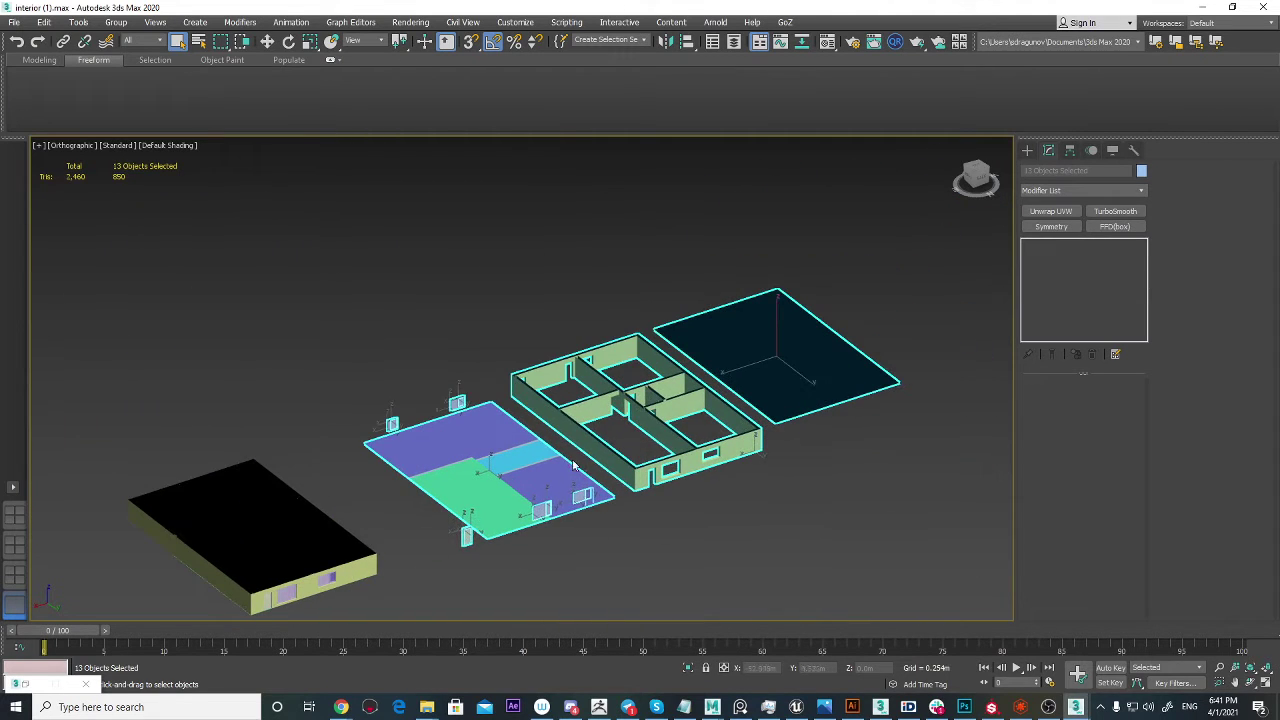
Step: Try hiding the selected separate house parts, and undo the hiding
right_click(548, 463)
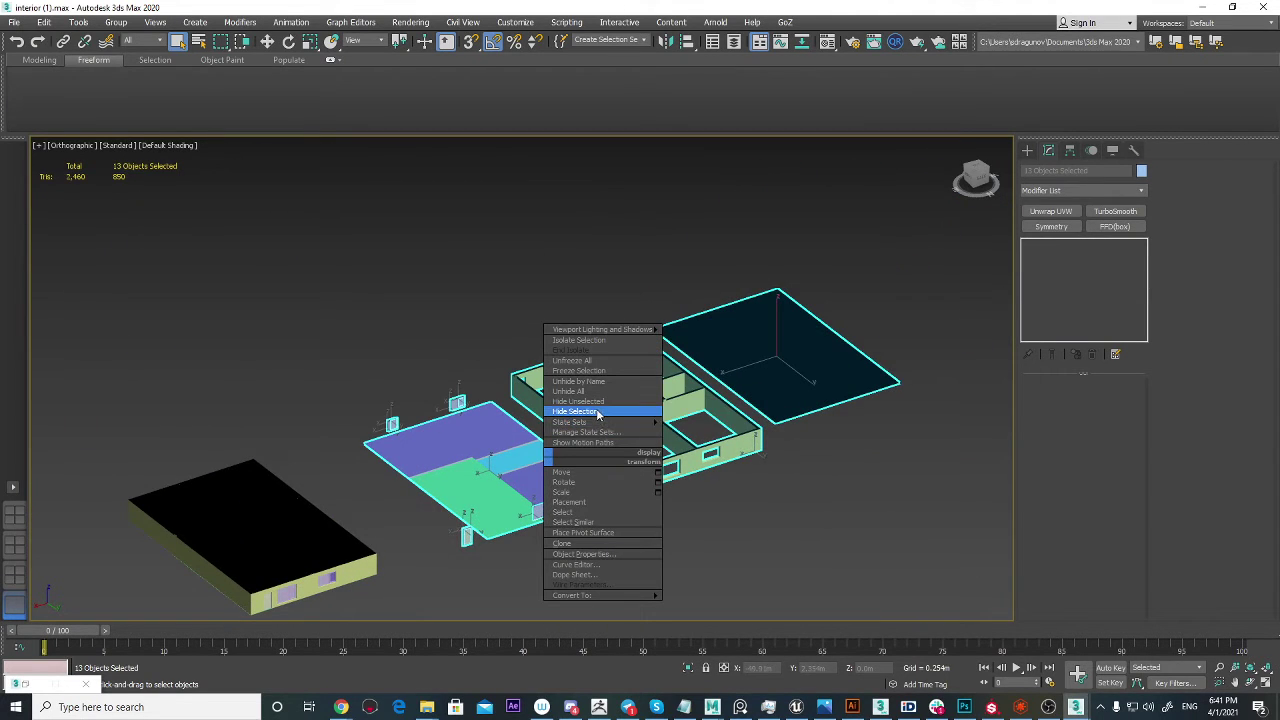
left_click(598, 414)
middle_click_drag(510, 528, 725, 424)
key("ctrl+z")
middle_click_drag(835, 474, 669, 489)
scroll(669, 489, "down", 2)
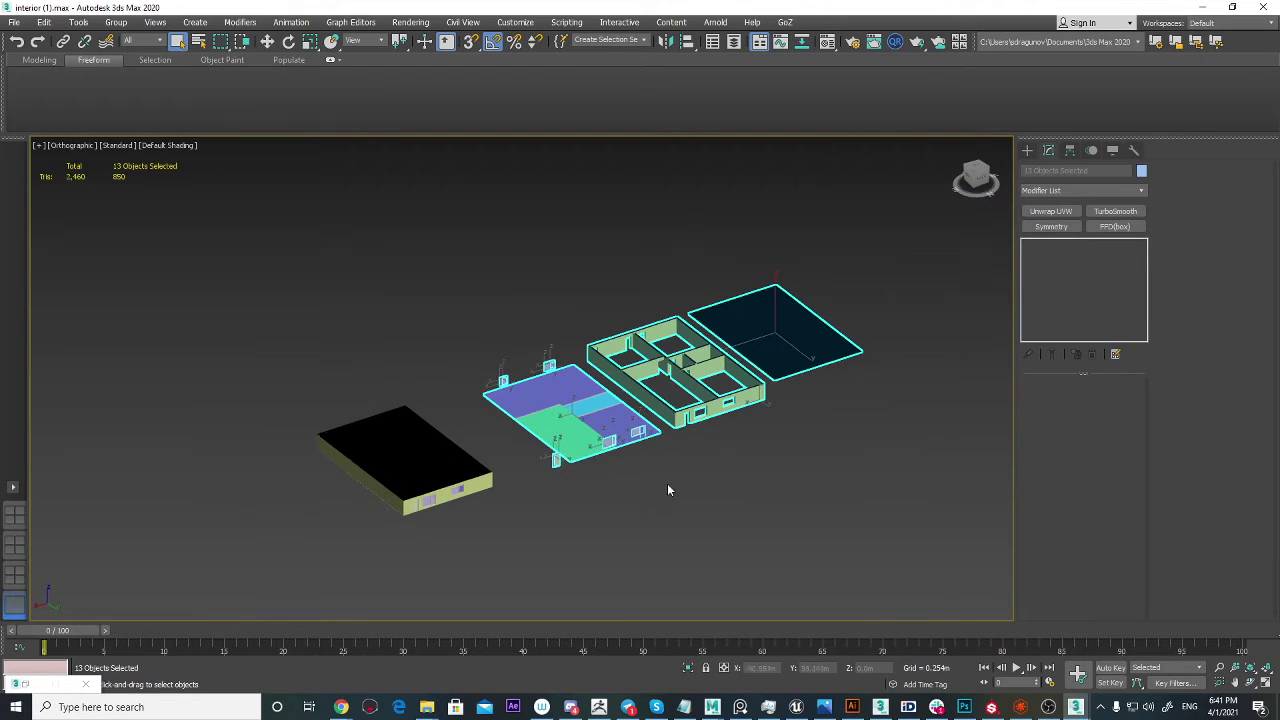
Step: Delete the selected separate house parts and display the remaining assembled house shaded with edged faces
key("Delete")
scroll(528, 483, "up", 2)
middle_click_drag(528, 484, 620, 488)
key("F3")
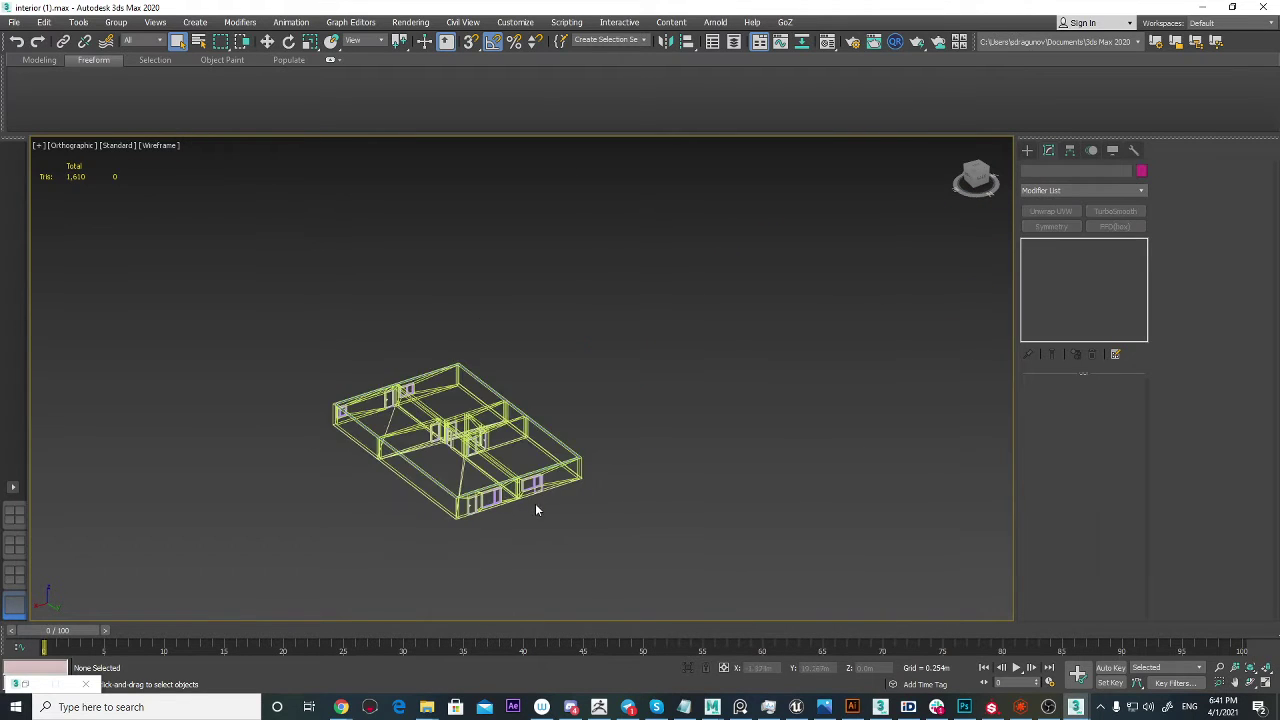
middle_click_drag(508, 502, 572, 500)
scroll(558, 494, "up", 2)
key("F3")
scroll(516, 471, "up", 3)
middle_click_drag(510, 466, 600, 451)
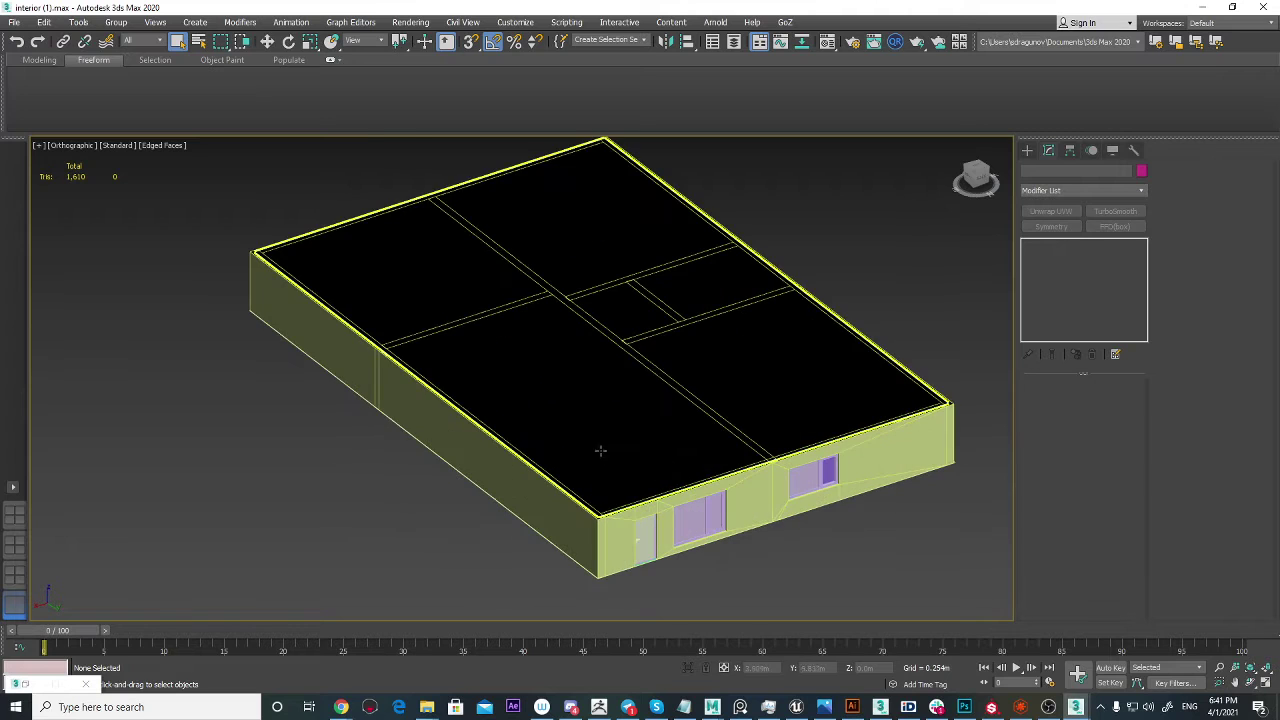
Step: Hide the roof plane covering the assembled house to expose the rooms
left_click(598, 434)
right_click(599, 434)
left_click(627, 379)
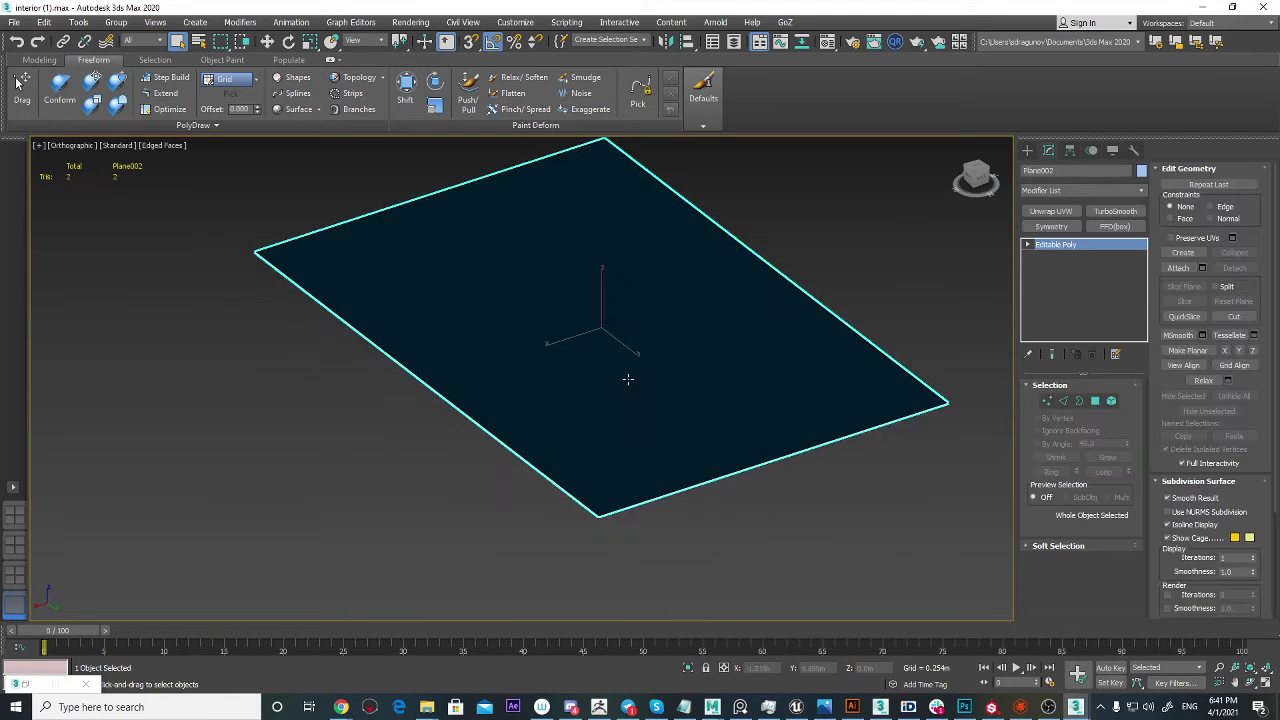
key("ctrl+z")
right_click(633, 444)
left_click(671, 408)
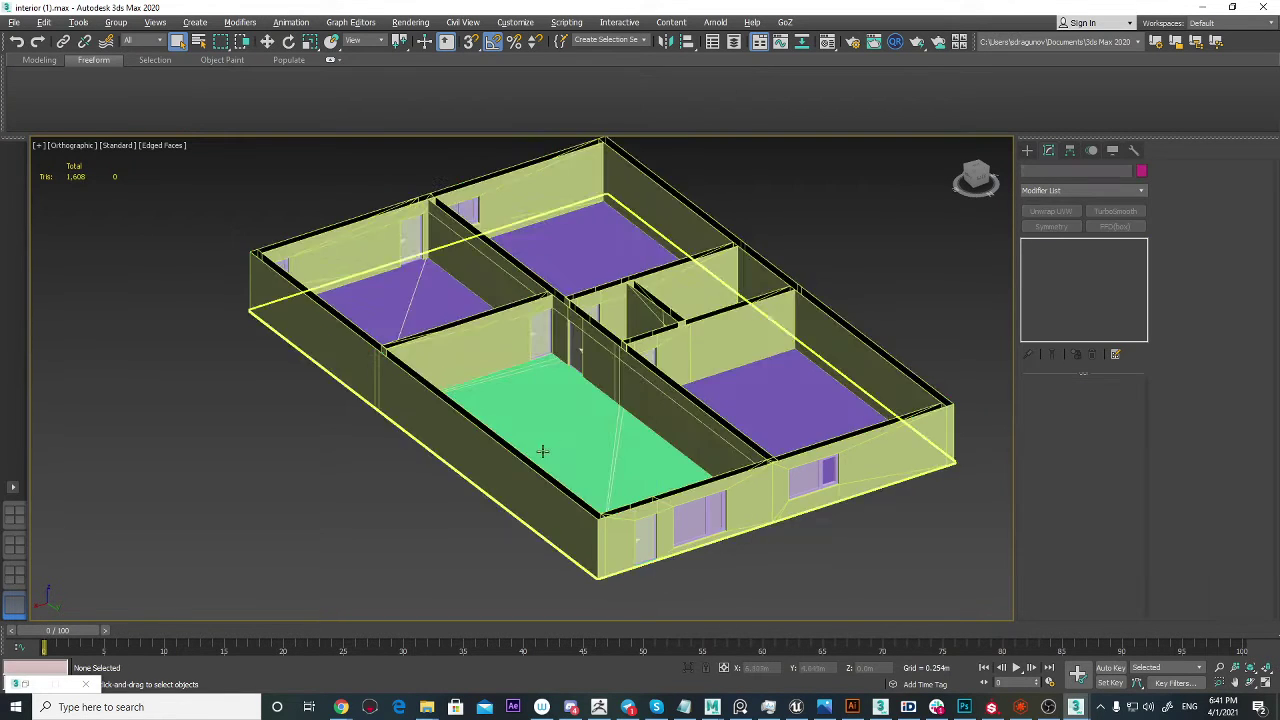
Step: In polygon mode on the wall object, select the corner room's wall faces beside the green-floored room and its adjoining door wall
middle_click_drag(543, 449, 735, 423, "alt")
middle_click_drag(735, 423, 752, 487)
scroll(699, 517, "up", 4)
middle_click_drag(545, 582, 727, 380)
scroll(690, 487, "down", 2)
scroll(646, 543, "up", 3)
scroll(739, 425, "down", 2)
left_click(665, 383)
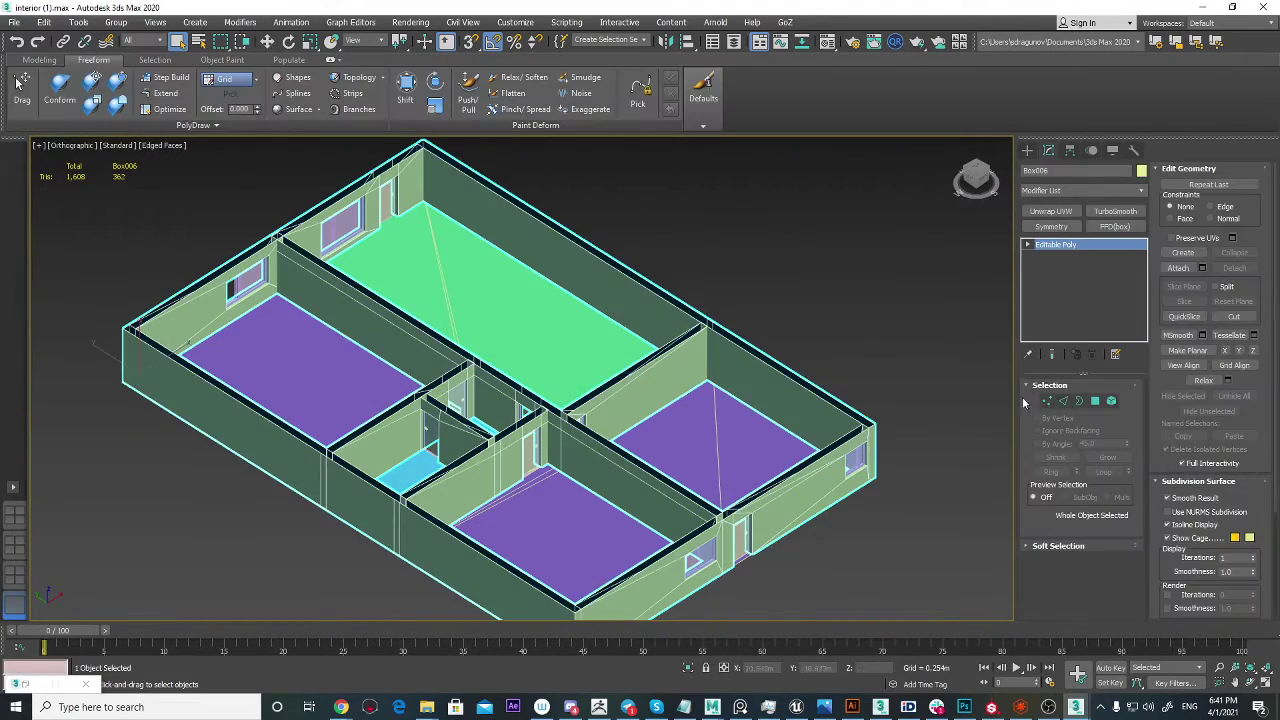
left_click(1096, 401)
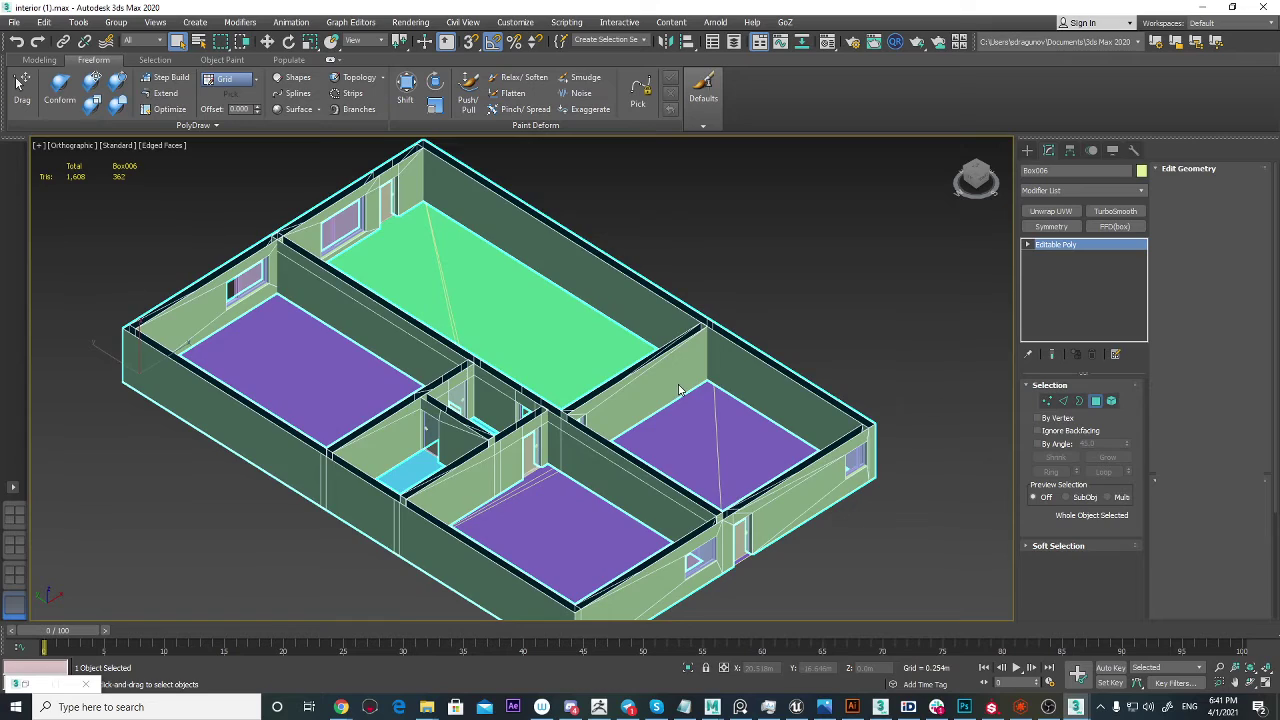
left_click(679, 390)
scroll(679, 390, "up", 5)
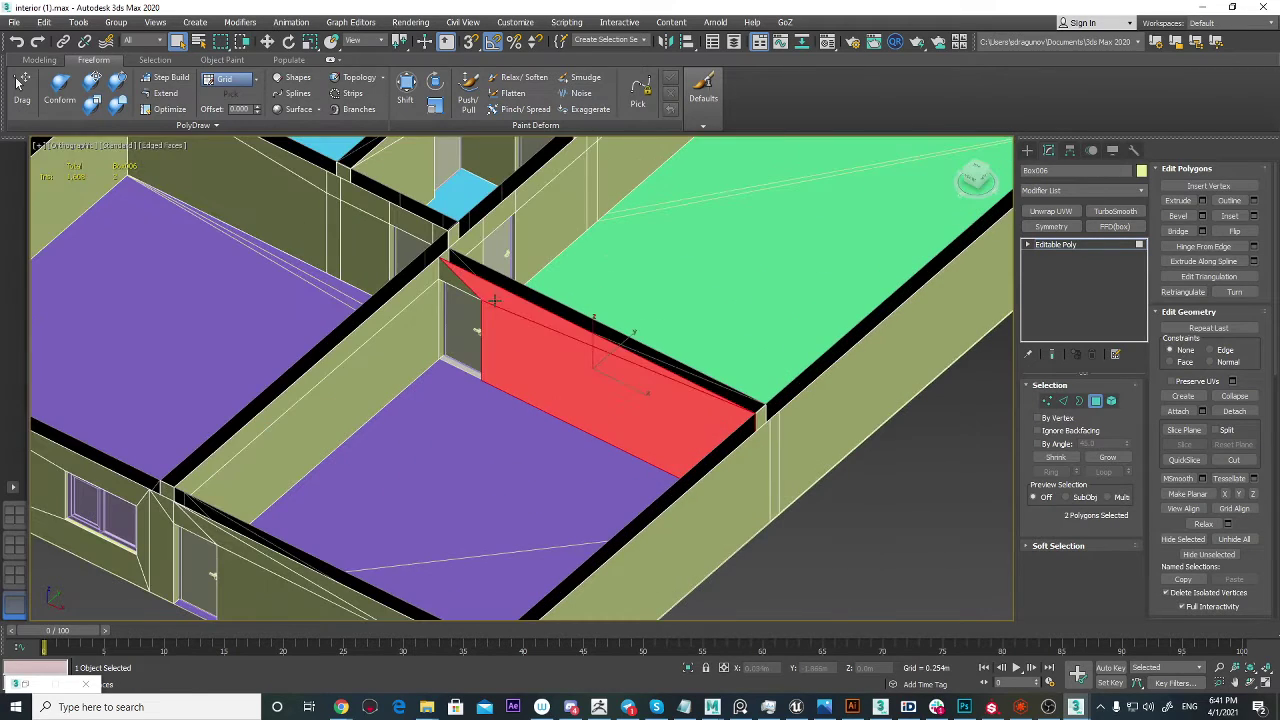
left_click(431, 282, "ctrl")
left_click(433, 313, "ctrl")
Step: Add the corner room's remaining inner wall faces, including the outer walls around the door and window, to the polygon selection
middle_click_drag(480, 371, 677, 483, "alt")
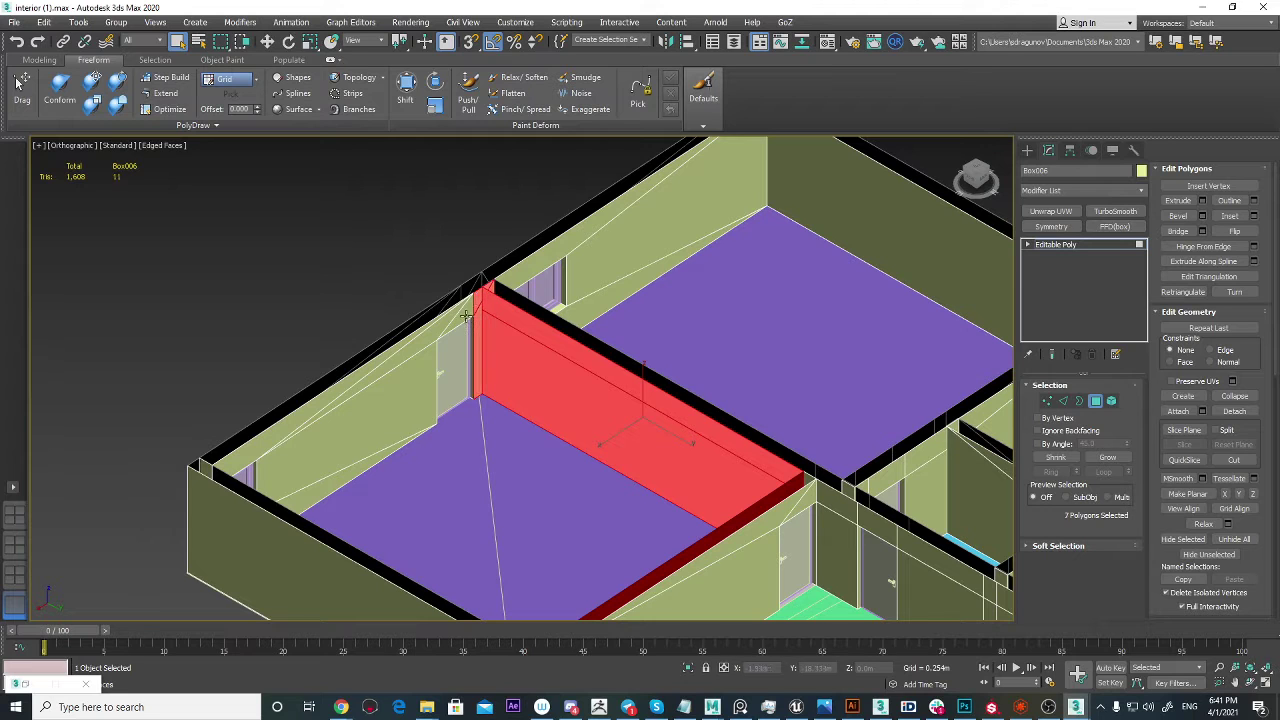
left_click(395, 361, "ctrl")
left_click(386, 358, "ctrl")
left_click(388, 398, "ctrl")
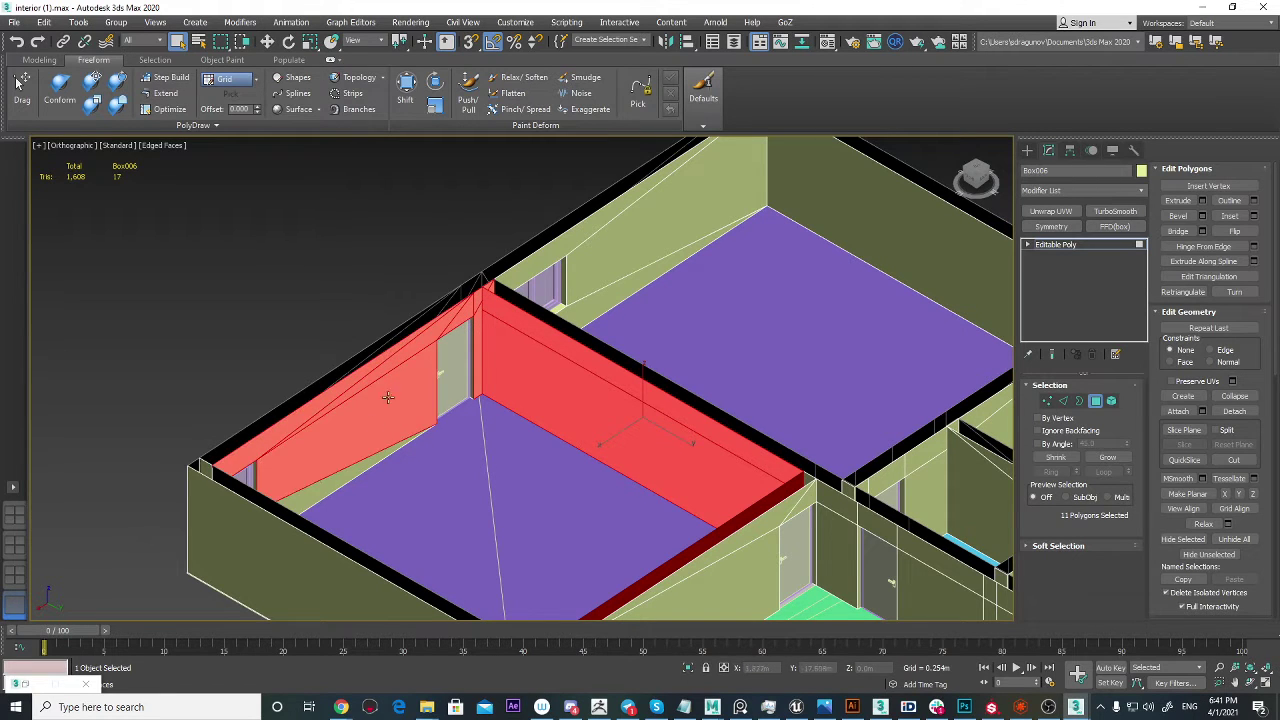
middle_click_drag(473, 467, 577, 423, "alt")
scroll(577, 423, "up", 3)
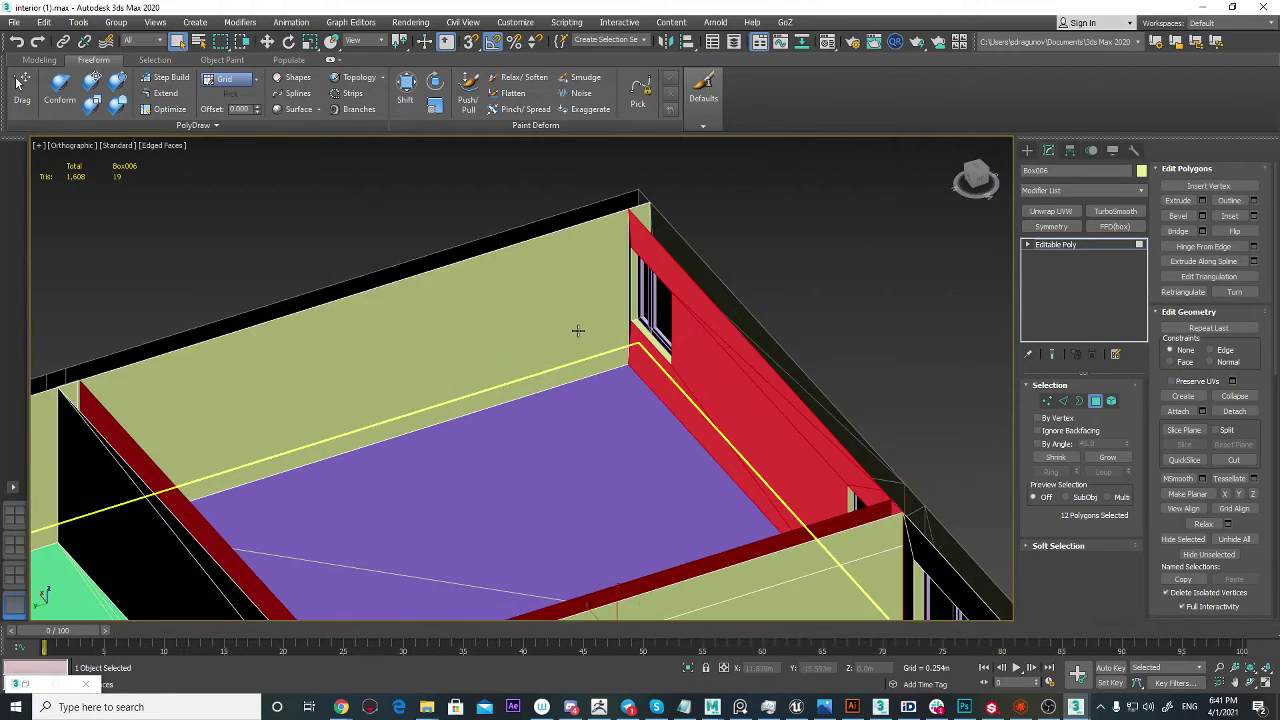
left_click(577, 329, "ctrl")
middle_click_drag(626, 343, 684, 346, "alt")
scroll(618, 324, "down", 1)
scroll(684, 346, "down", 5)
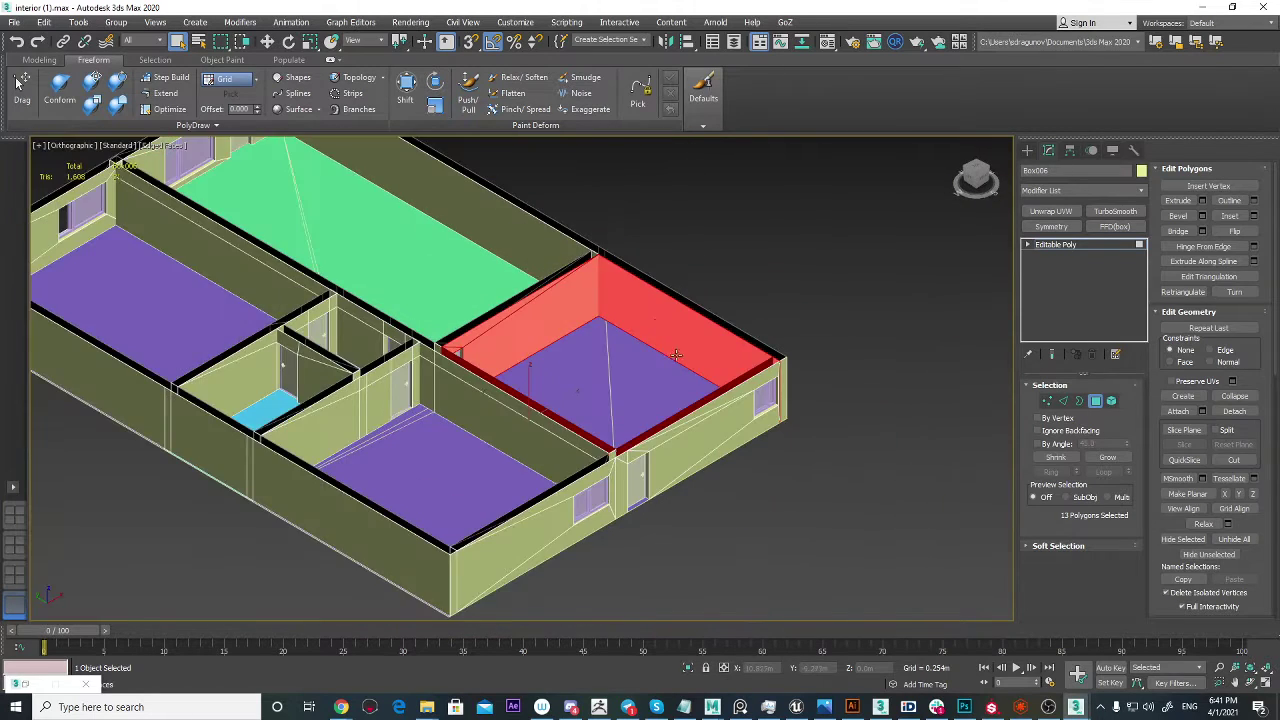
Step: Assign a grey sample material to the walls and change the diffuse colour of material 13 - Default from green to red
key("m")
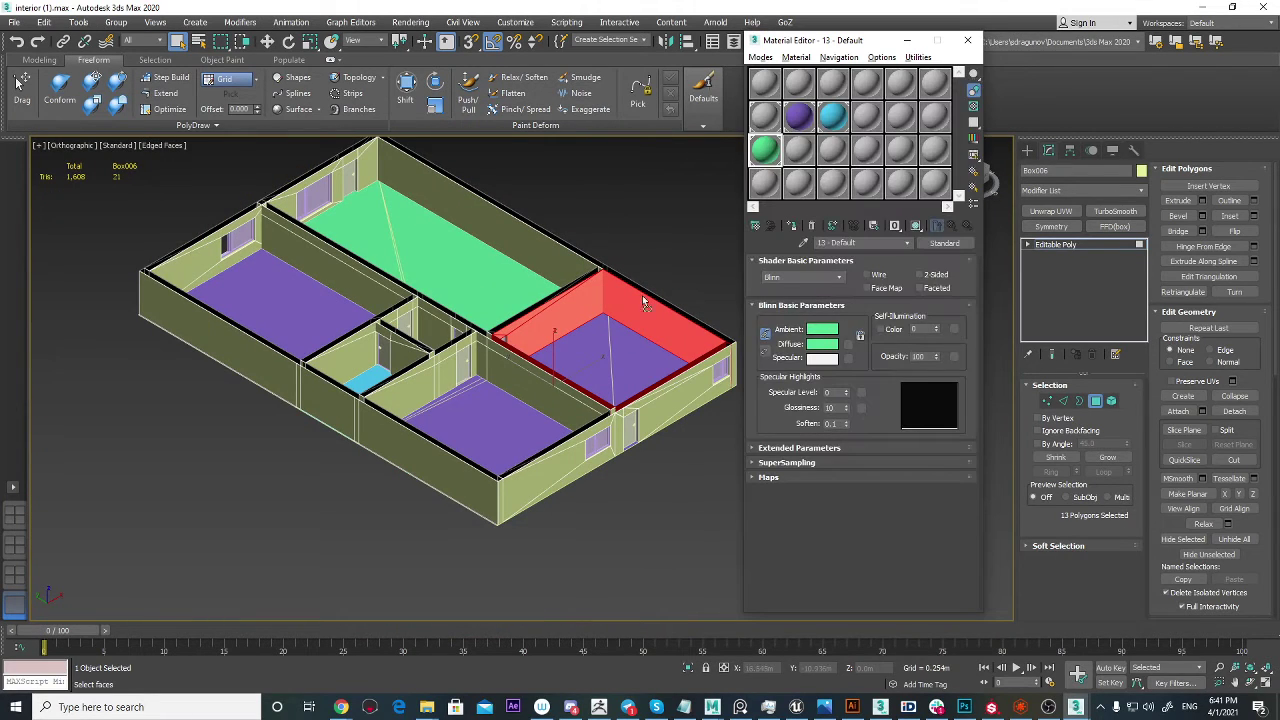
left_click_drag(643, 300, 644, 301)
left_click(822, 343)
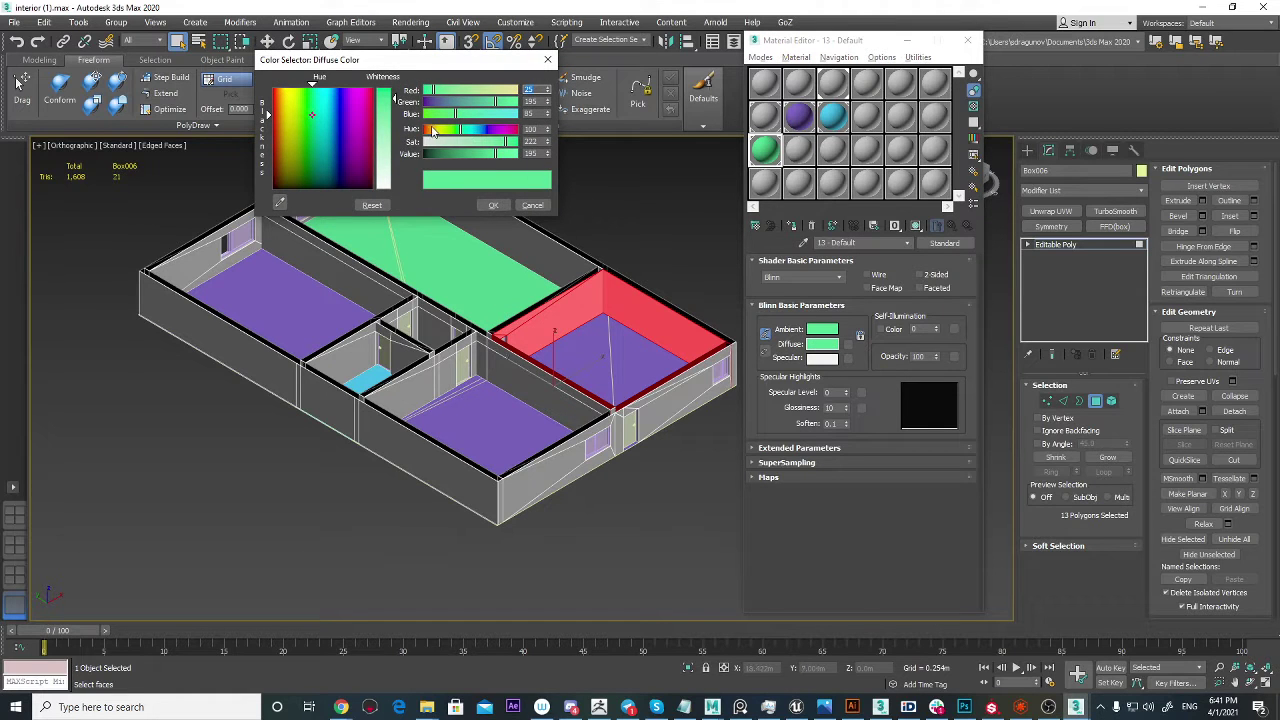
left_click_drag(431, 129, 422, 129)
left_click(492, 206)
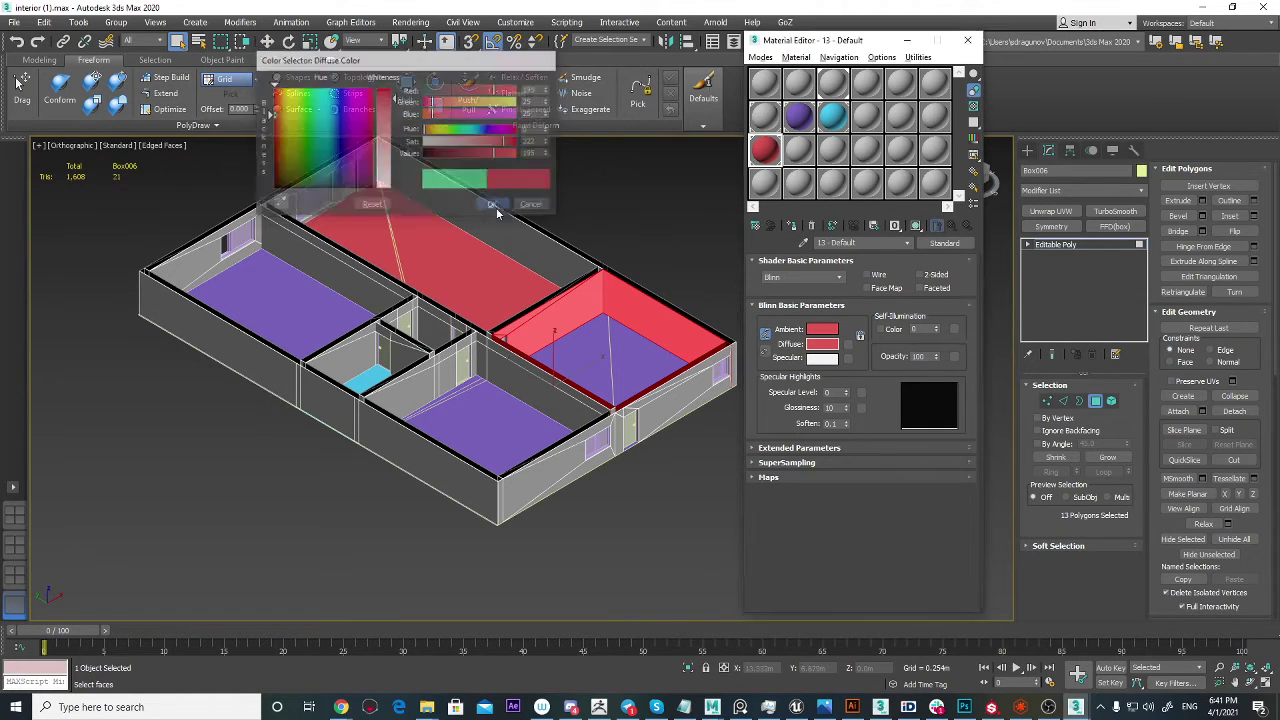
Step: Try applying the grey material 14 - Default to the floor of the large room, and undo the assignment
middle_click_drag(541, 374, 589, 358, "alt")
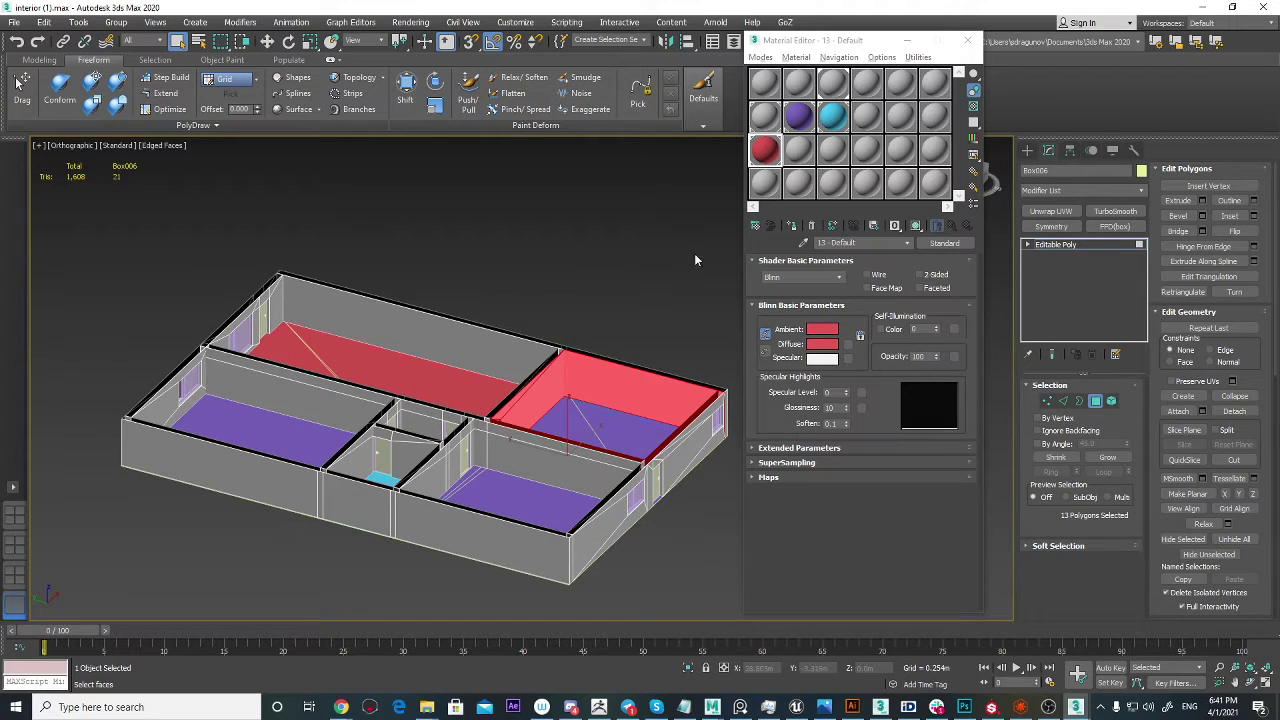
left_click_drag(800, 153, 427, 381)
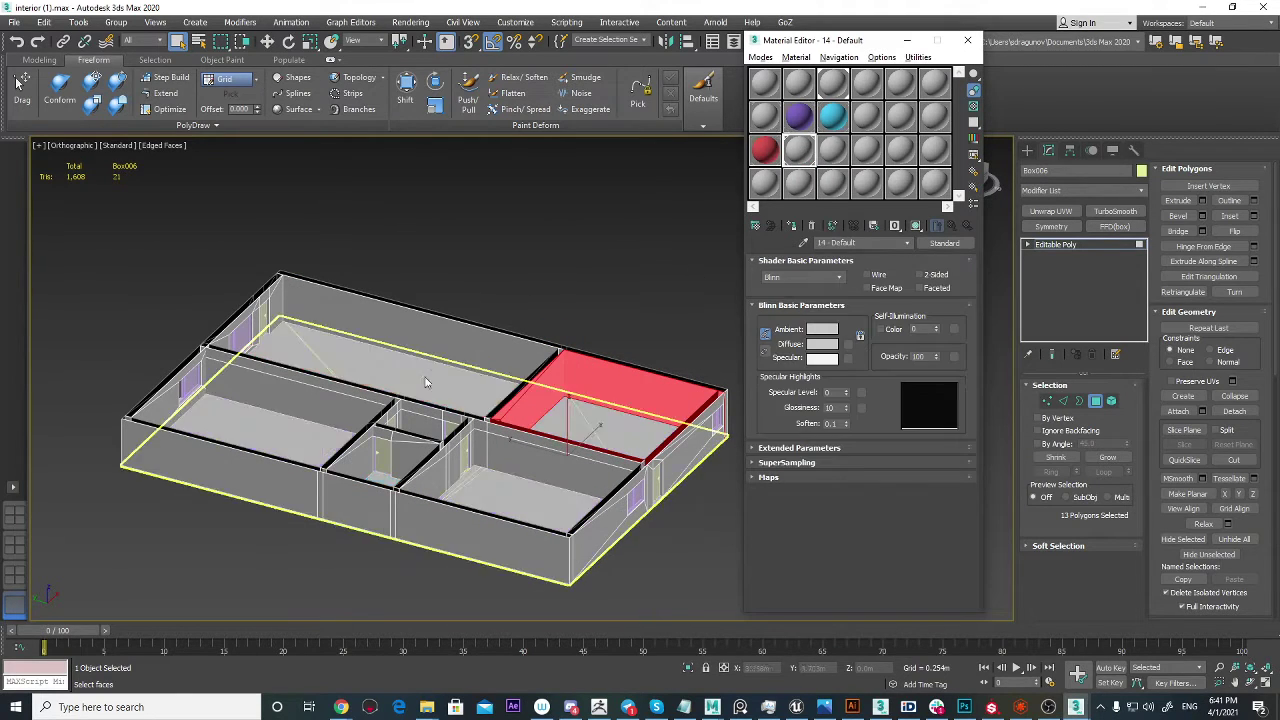
middle_click_drag(484, 381, 448, 397, "alt")
key("ctrl+z")
middle_click_drag(604, 310, 587, 376)
Step: Clear the polygon selection, try applying the red material 13 - Default to the walls, and undo the assignment
left_click(589, 306)
scroll(587, 387, "up", 2)
left_click(765, 155)
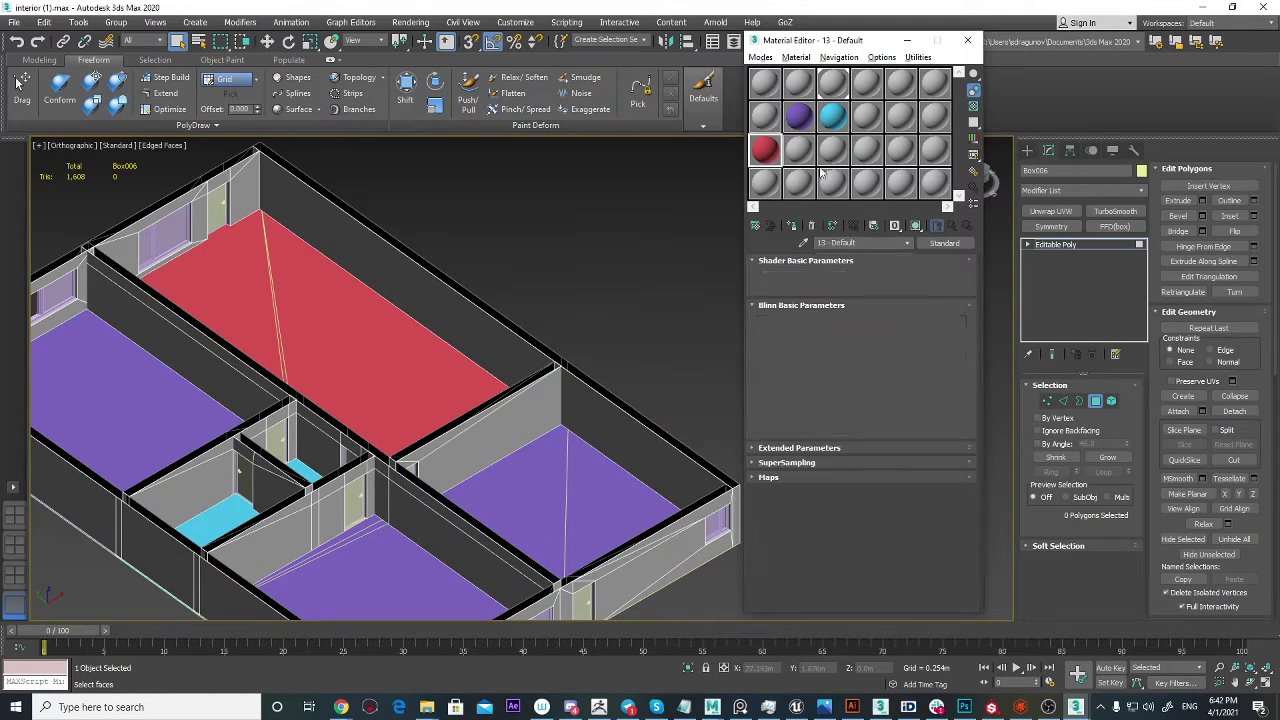
left_click_drag(770, 147, 611, 414)
key("ctrl+z")
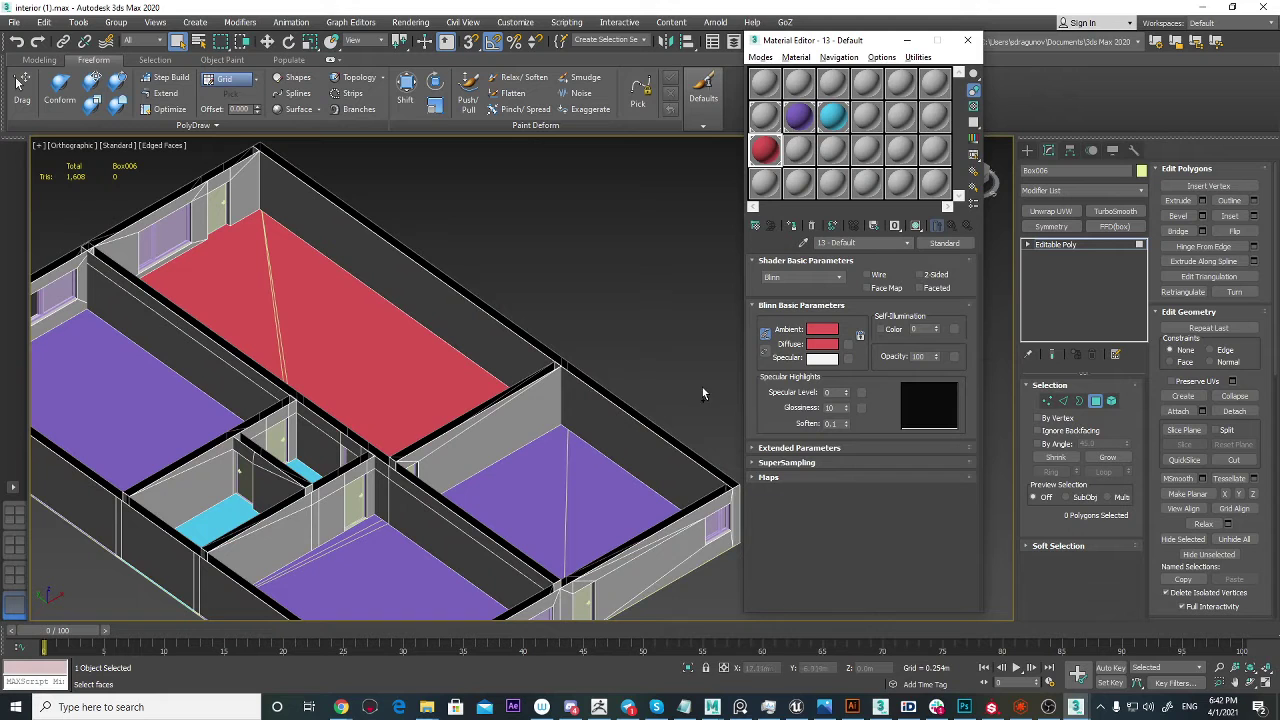
Step: Select three inner wall polygons of the corner room
middle_click_drag(622, 428, 426, 409)
left_click(567, 408)
left_click(402, 408, "ctrl")
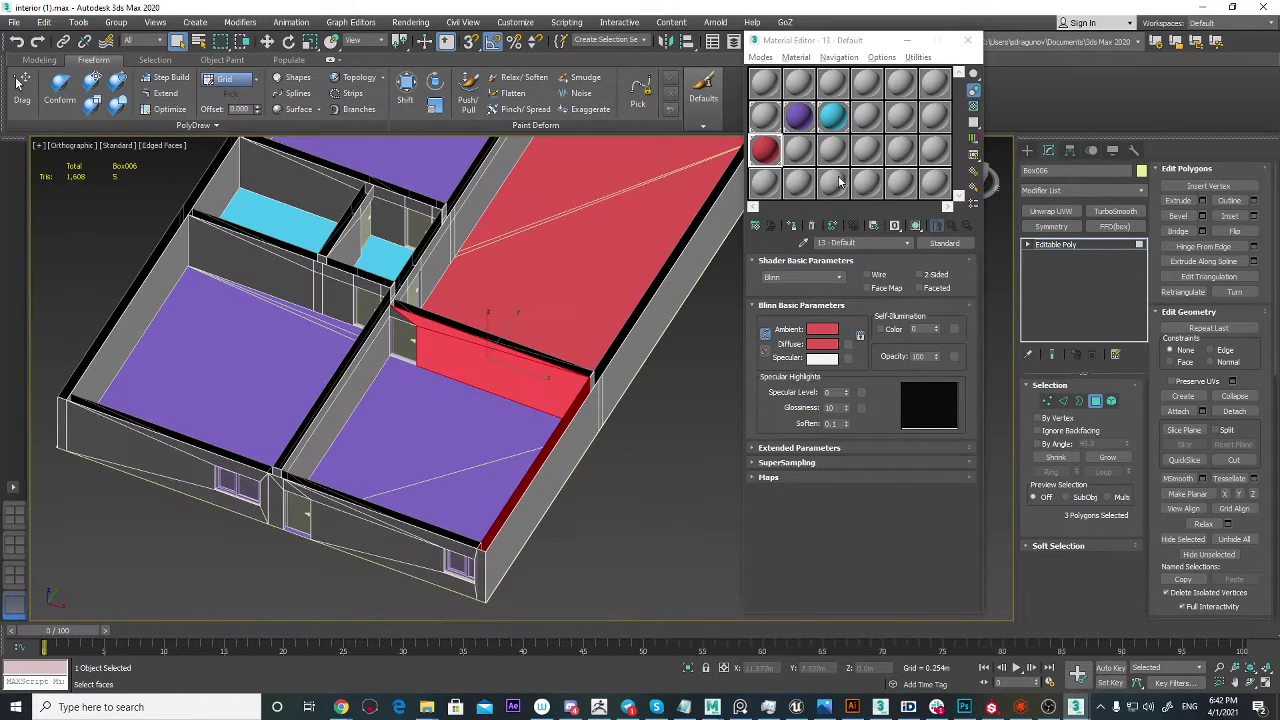
middle_click_drag(405, 354, 456, 357, "alt")
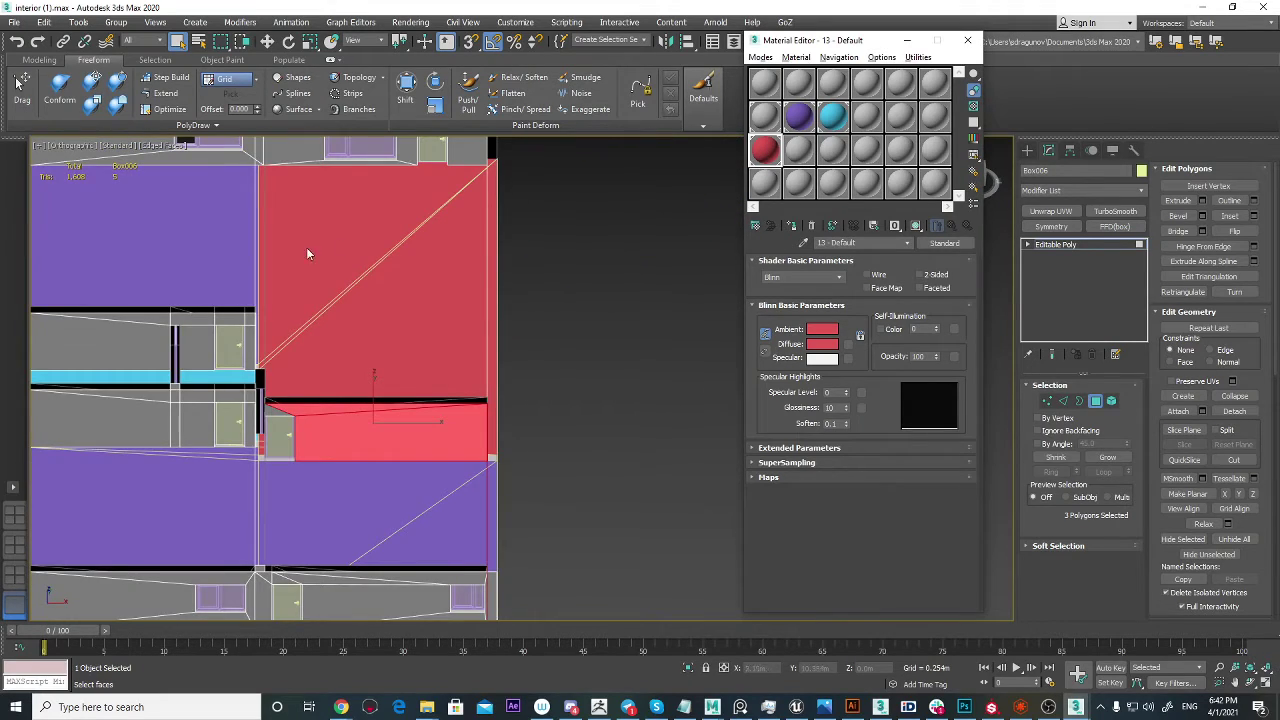
scroll(307, 250, "down", 4)
middle_click_drag(350, 258, 466, 374, "alt")
scroll(479, 361, "up", 4)
scroll(519, 356, "down", 5)
scroll(432, 364, "up", 3)
scroll(466, 374, "up", 4)
middle_click_drag(535, 415, 614, 450, "alt")
Step: Cycle the material sample slots through the 3X2 and 5X3 layouts and back to 6X4
left_click(882, 57)
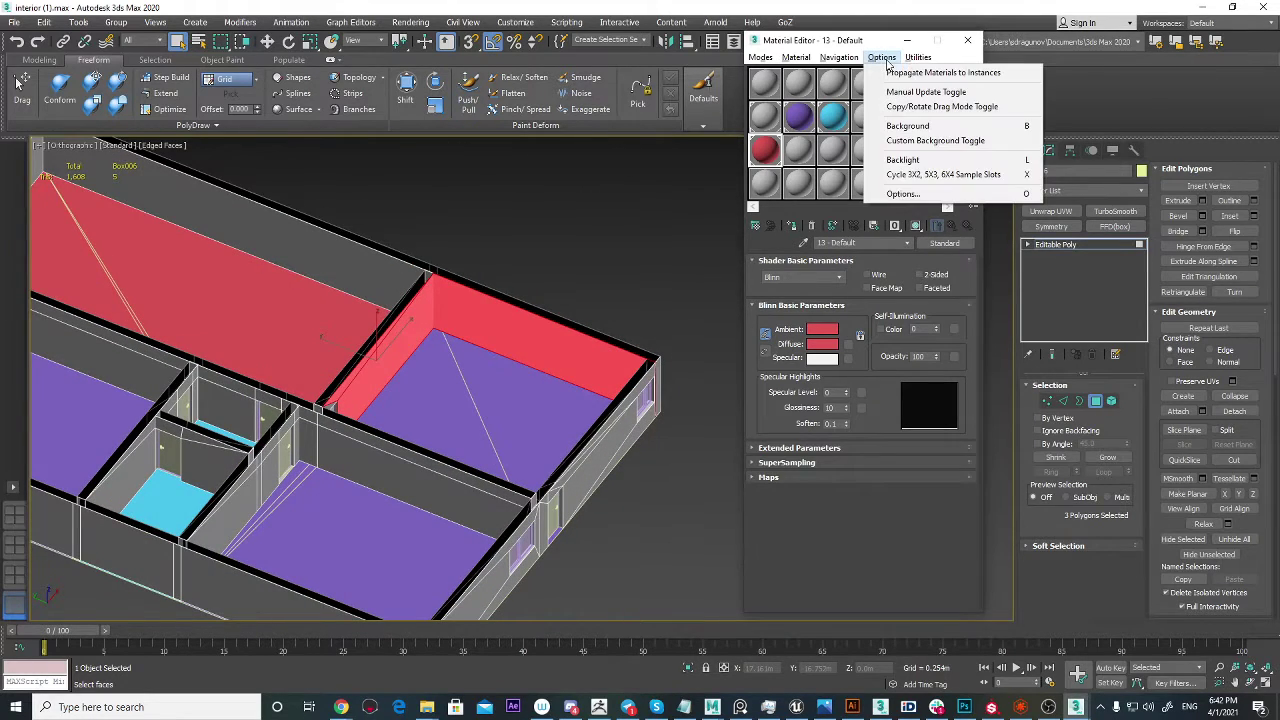
left_click(935, 175)
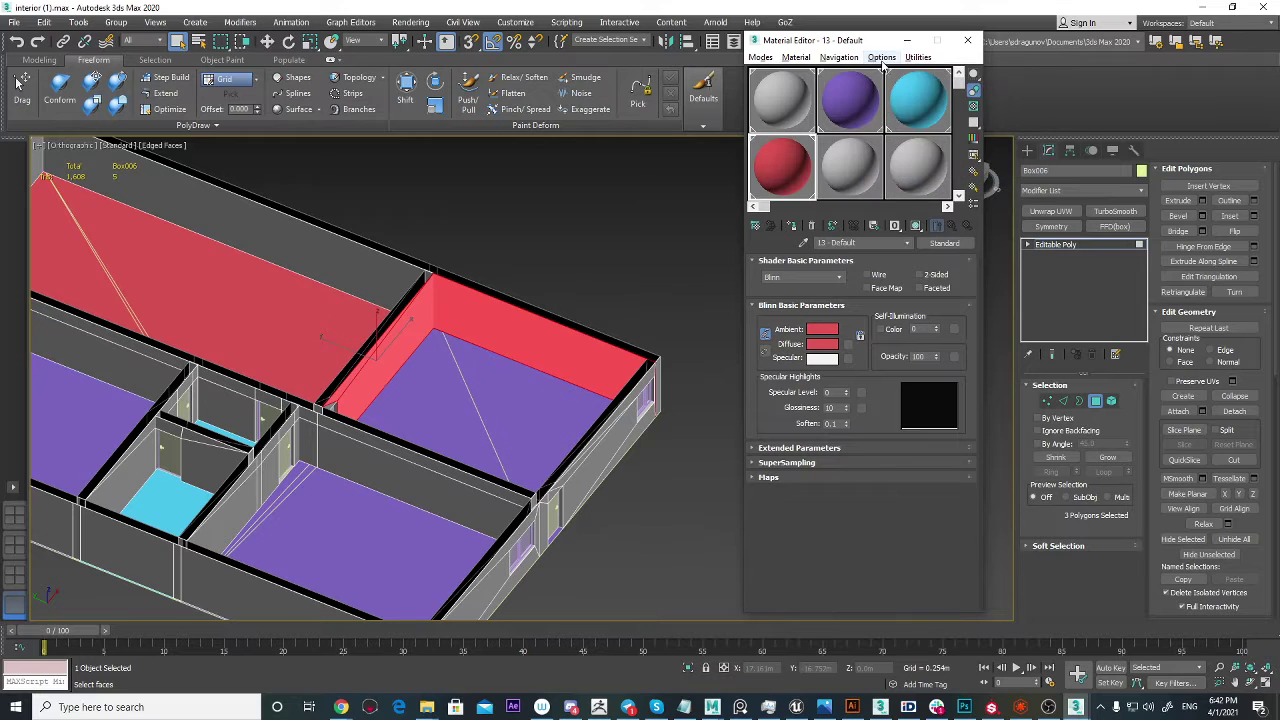
left_click(882, 57)
left_click_drag(819, 45, 794, 42)
left_click(862, 54)
left_click(886, 173)
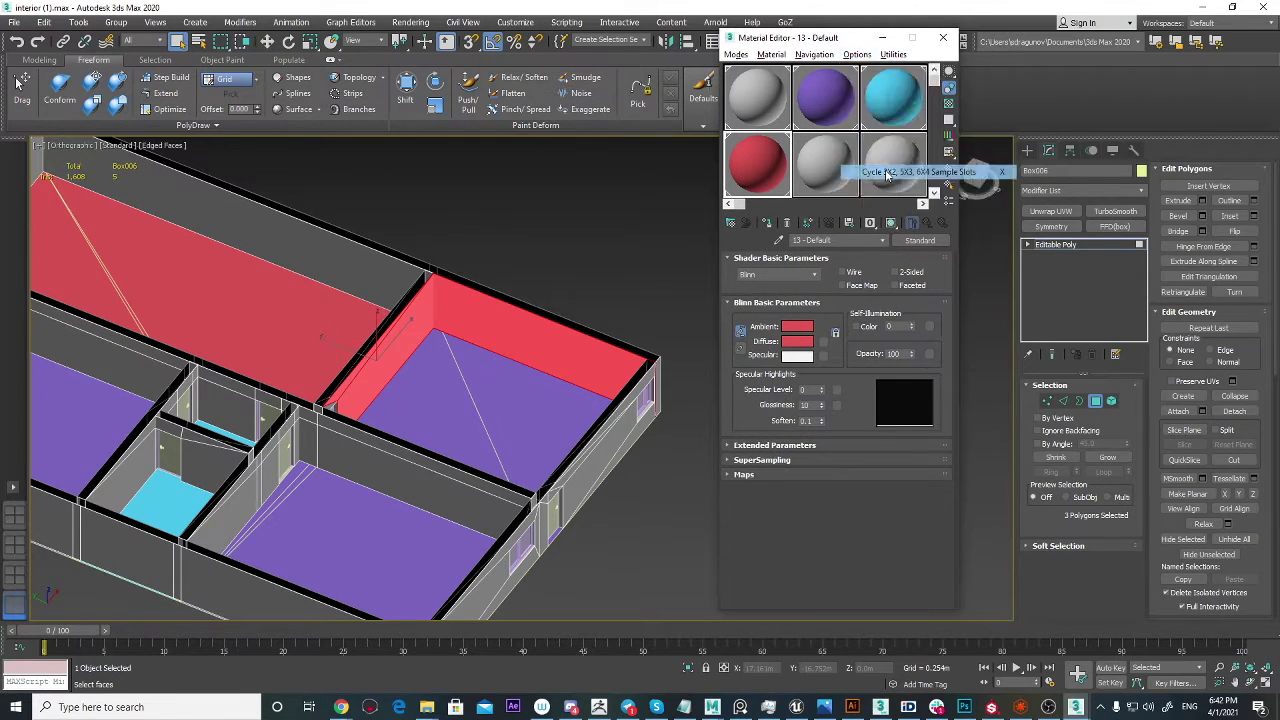
left_click(857, 54)
left_click(902, 173)
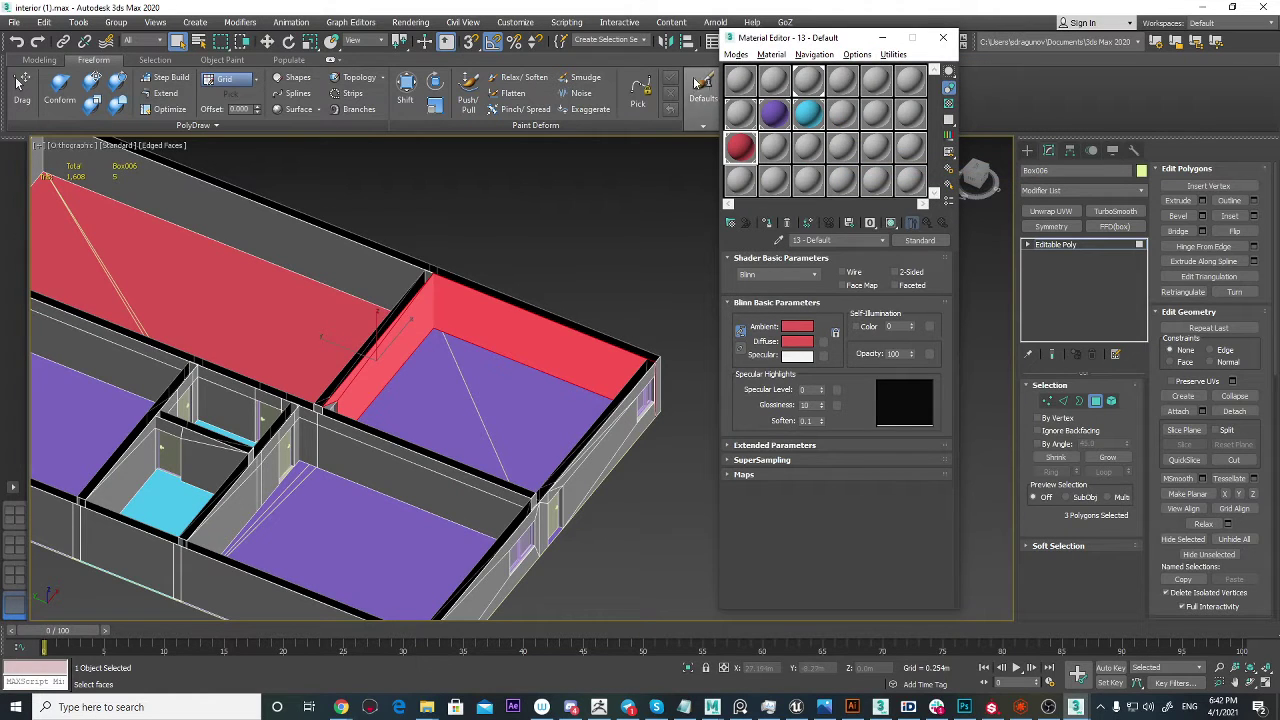
Step: Clear the polygon selection and examine the layout of all rooms from several angles
scroll(486, 284, "down", 5)
middle_click_drag(520, 288, 505, 281, "alt")
scroll(505, 281, "up", 5)
left_click(602, 352)
scroll(580, 349, "down", 5)
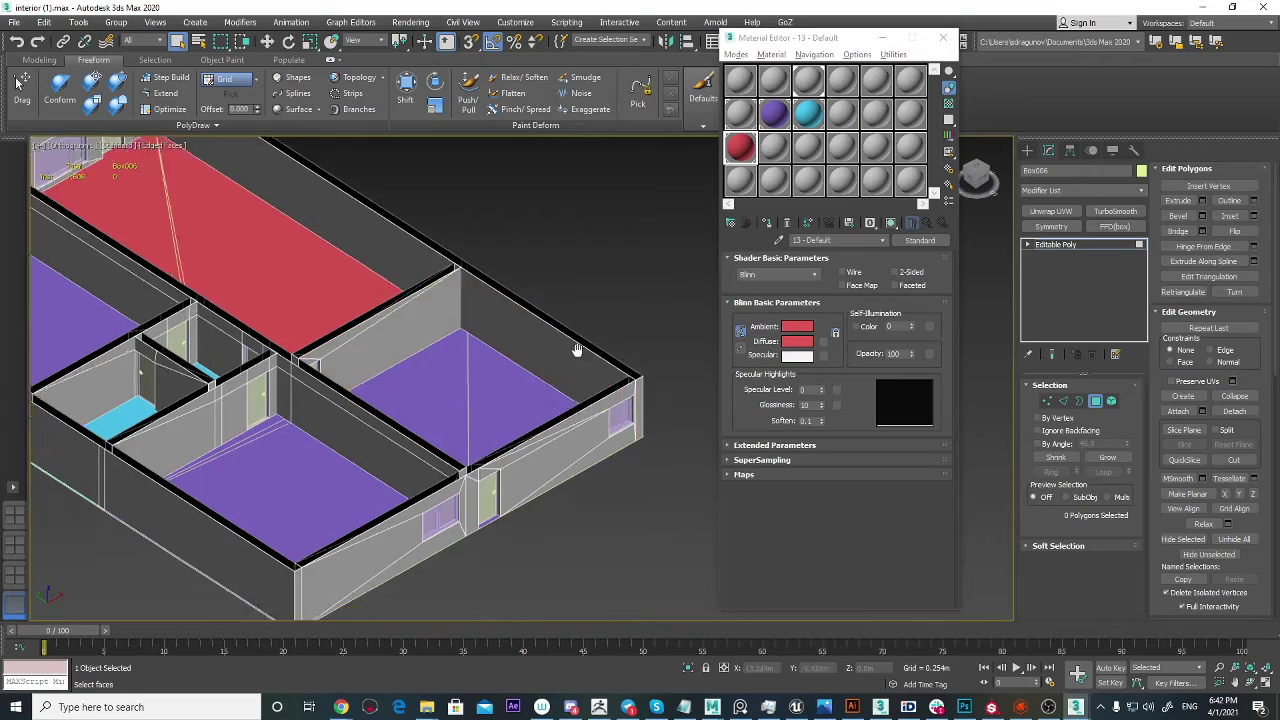
mouse_move(580, 349)
middle_mouse_down("alt")
mouse_move(577, 326)
mouse_move(600, 345)
middle_mouse_up("alt")
scroll(532, 381, "up", 5)
mouse_move(532, 381)
middle_mouse_down()
mouse_move(514, 366)
mouse_move(400, 362)
mouse_move(500, 347)
mouse_move(557, 386)
mouse_move(568, 380)
mouse_move(531, 303)
mouse_move(535, 382)
middle_mouse_up()
scroll(504, 346, "down", 3)
scroll(568, 380, "down", 2)
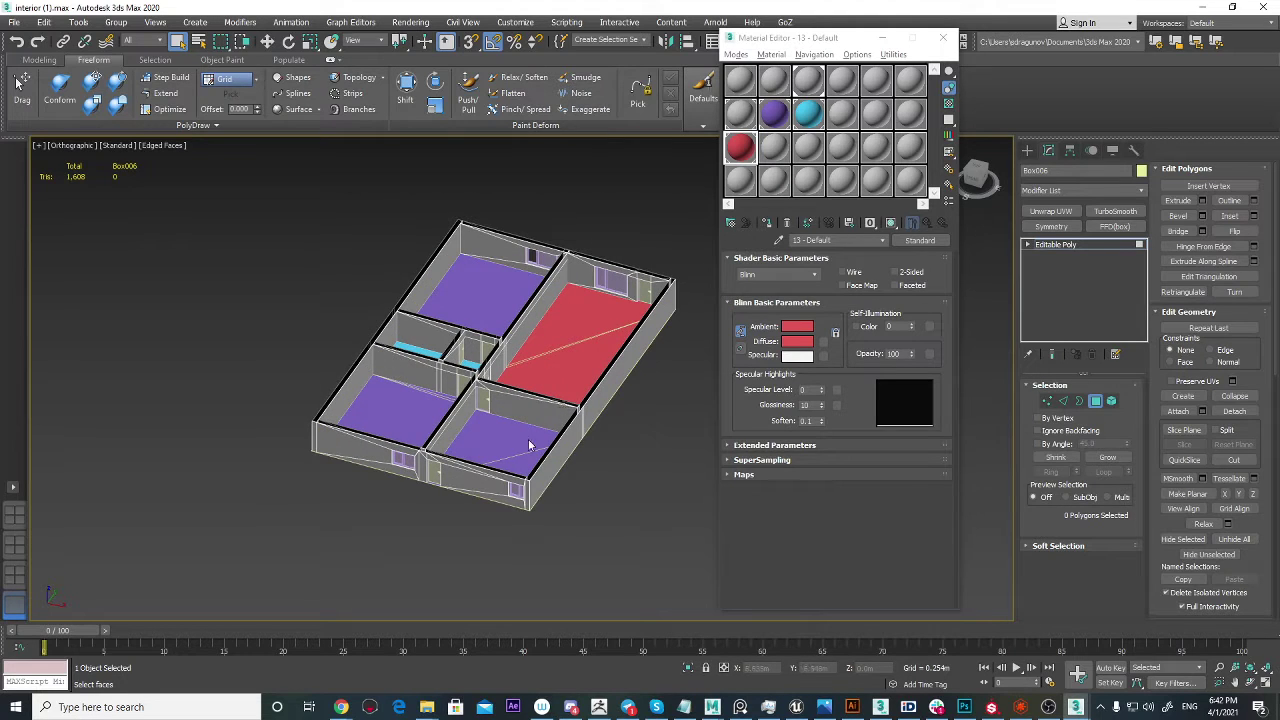
middle_click_drag(530, 445, 517, 436, "alt")
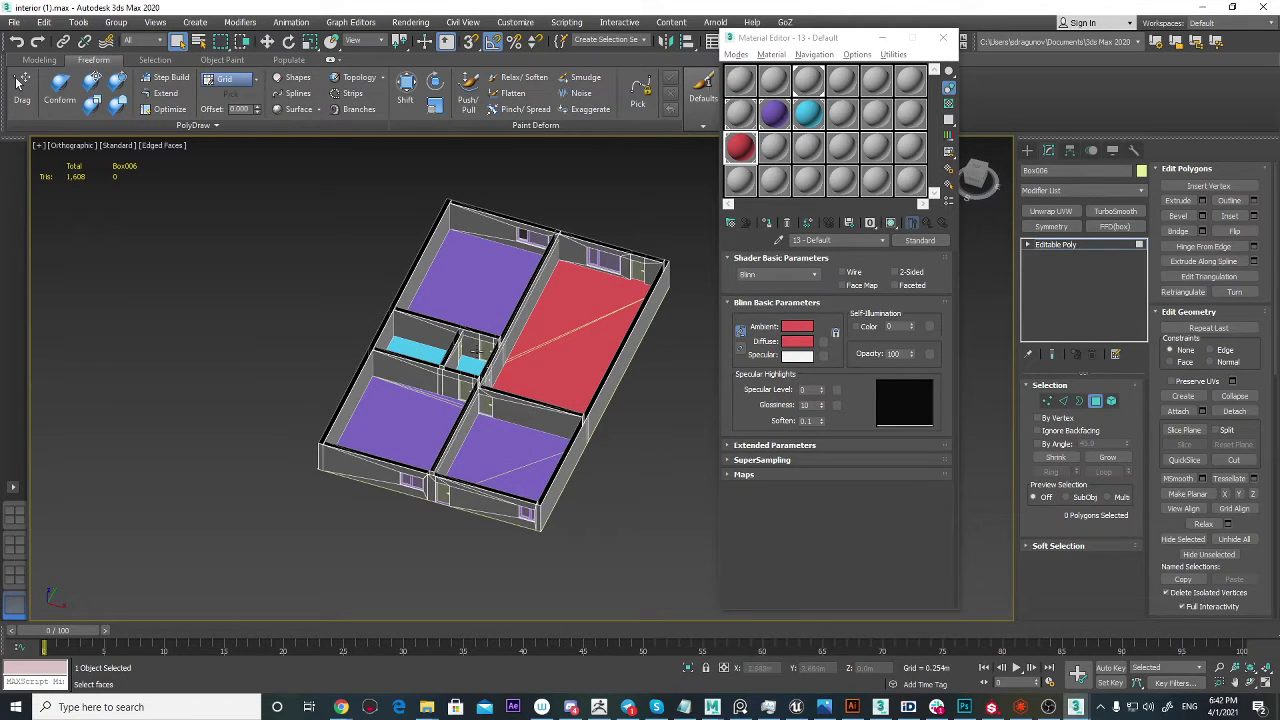
middle_click_drag(511, 272, 562, 256, "alt")
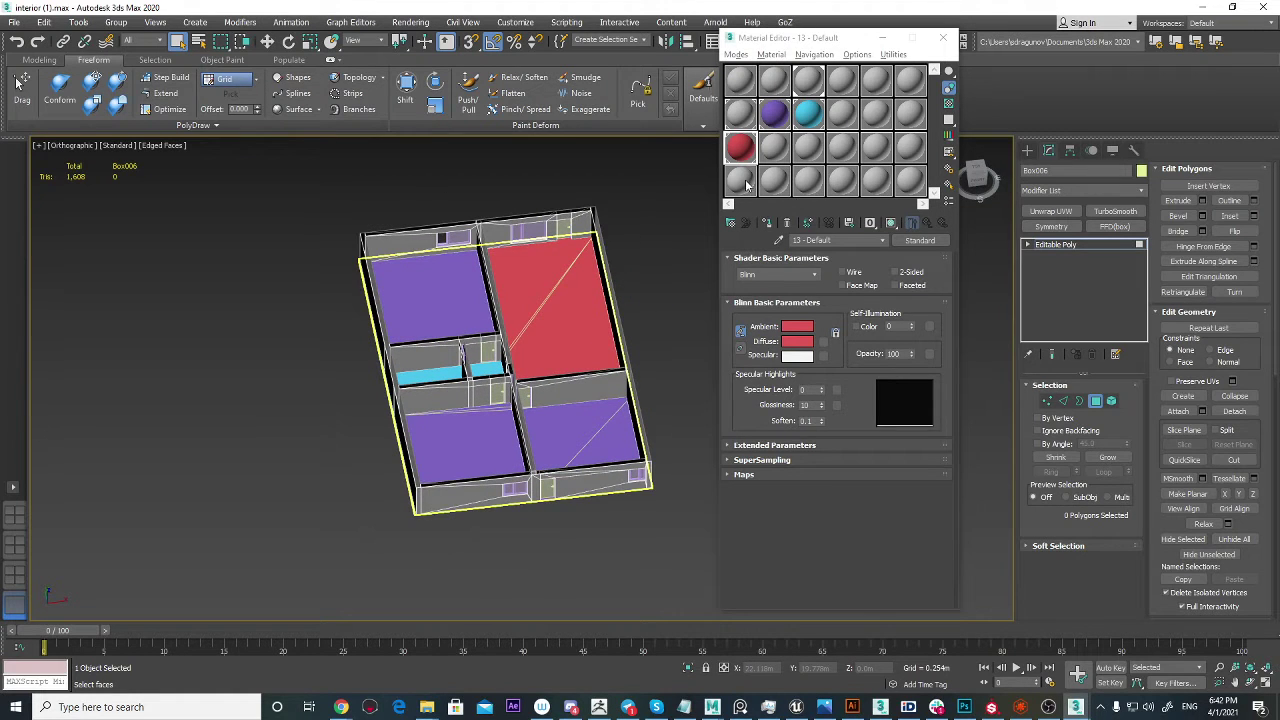
Step: Rename the six unused sample materials in the last row as 1 to 6, and leave polygon editing
left_click(745, 184)
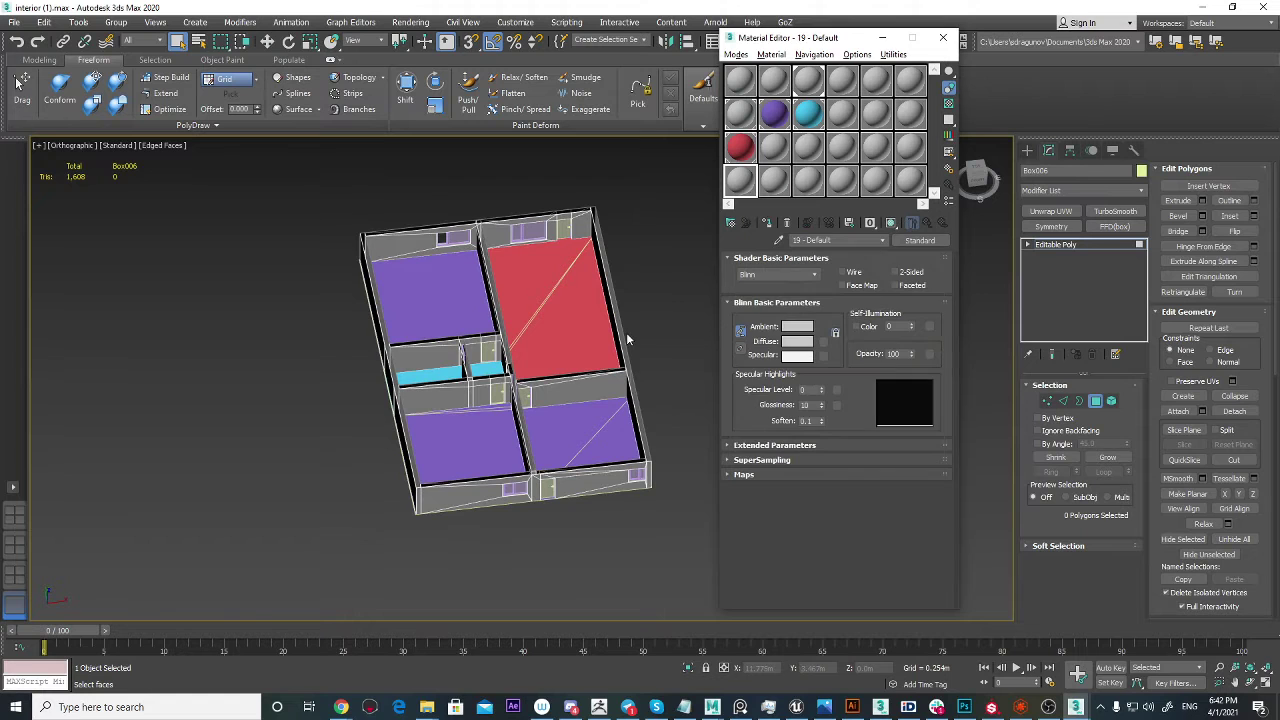
mouse_move(500, 331)
middle_mouse_down()
mouse_move(523, 334)
mouse_move(430, 333)
mouse_move(495, 350)
middle_mouse_up()
scroll(497, 356, "up", 5)
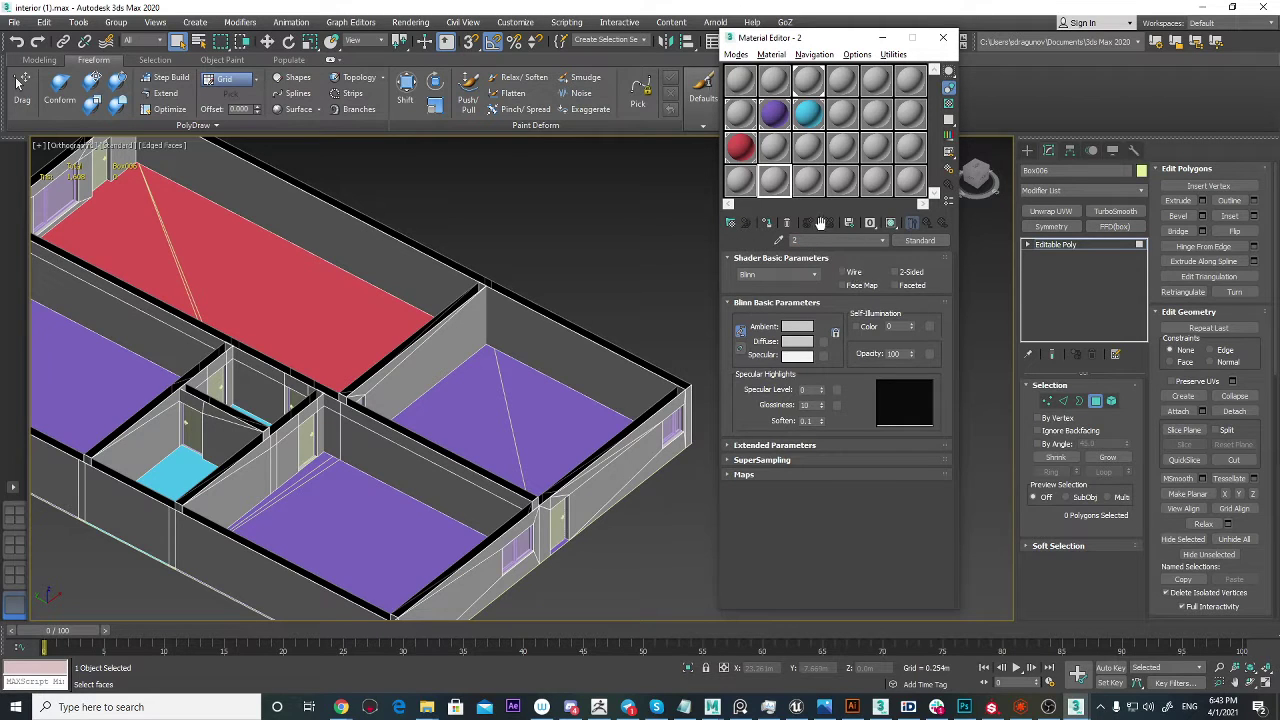
left_click(806, 184)
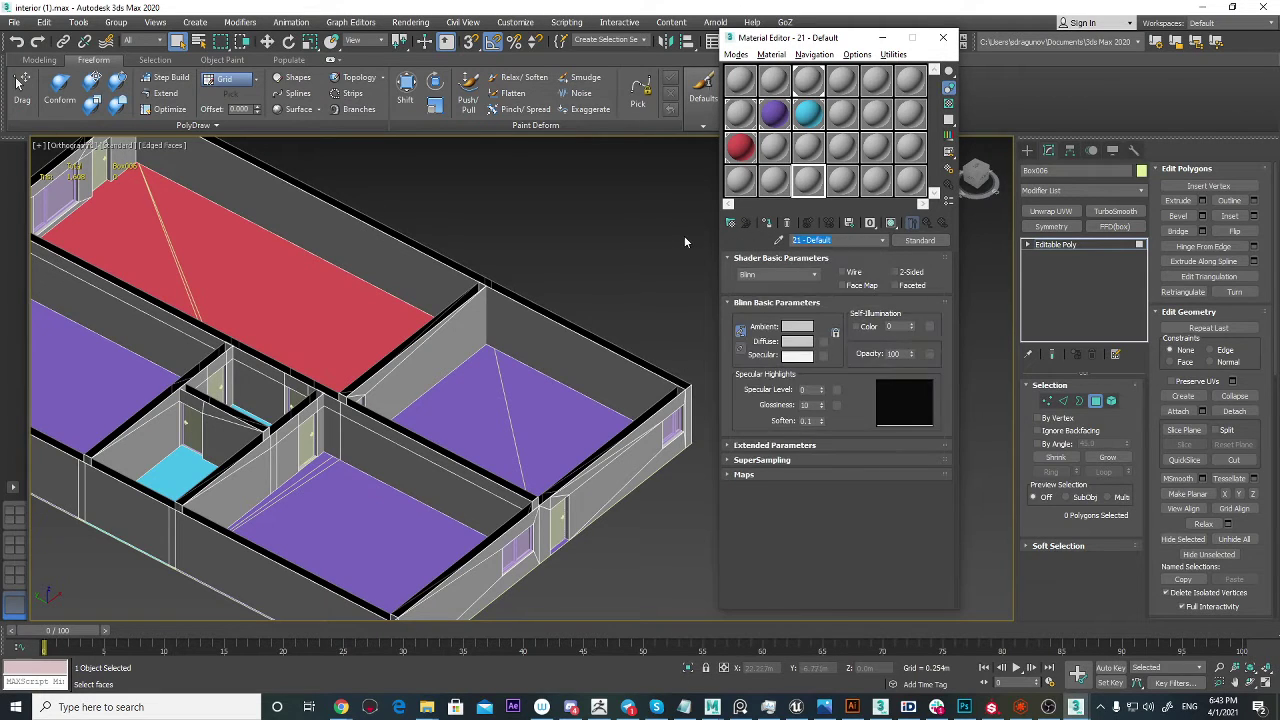
left_click(840, 192)
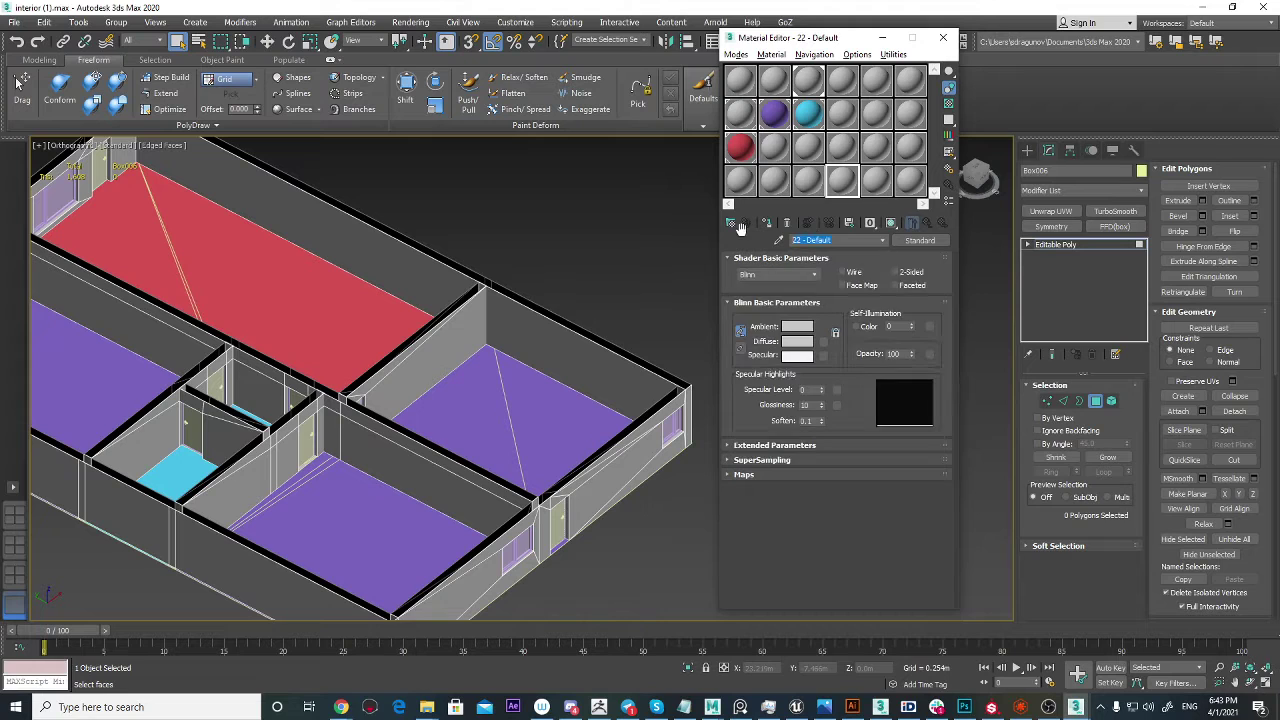
left_click(878, 186)
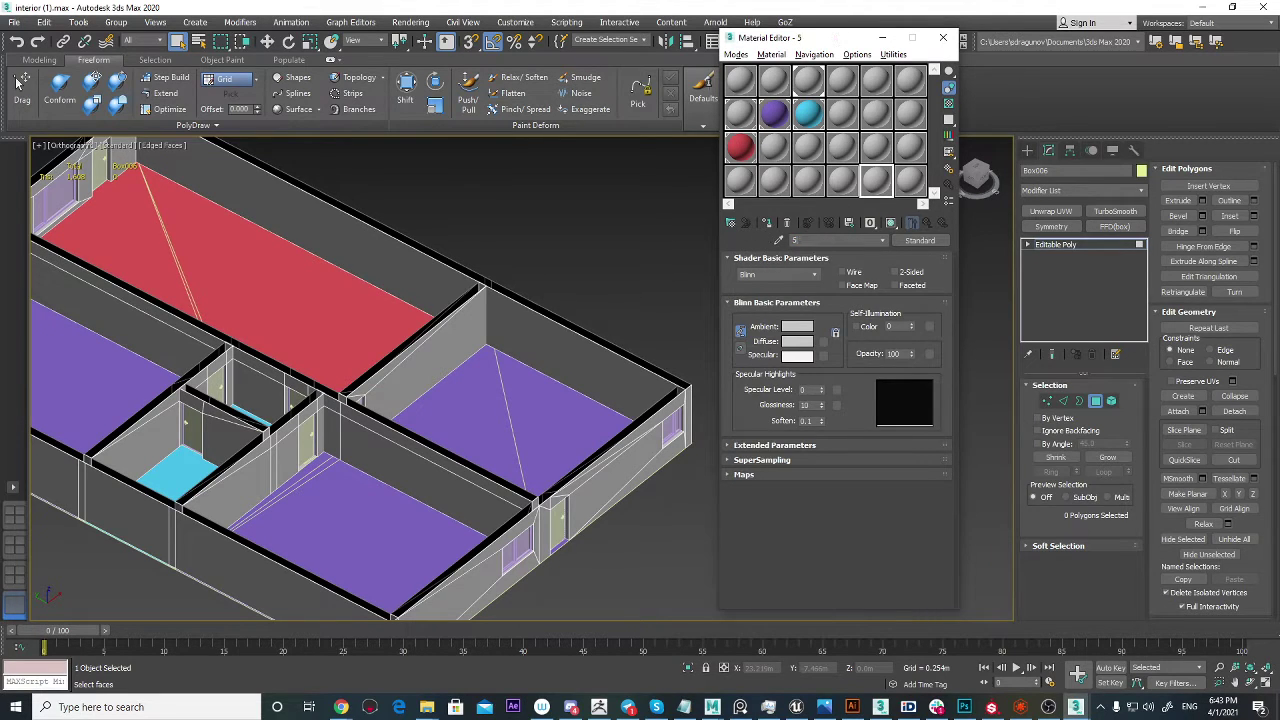
left_click(910, 182)
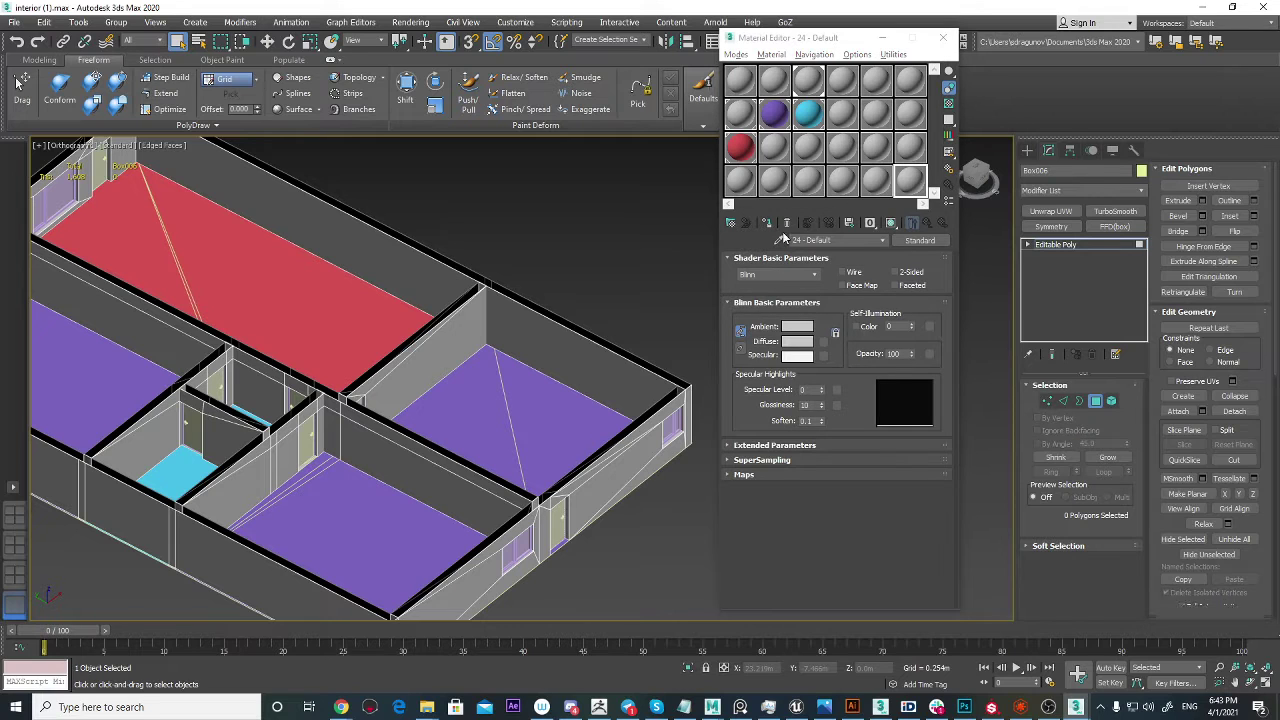
key("4")
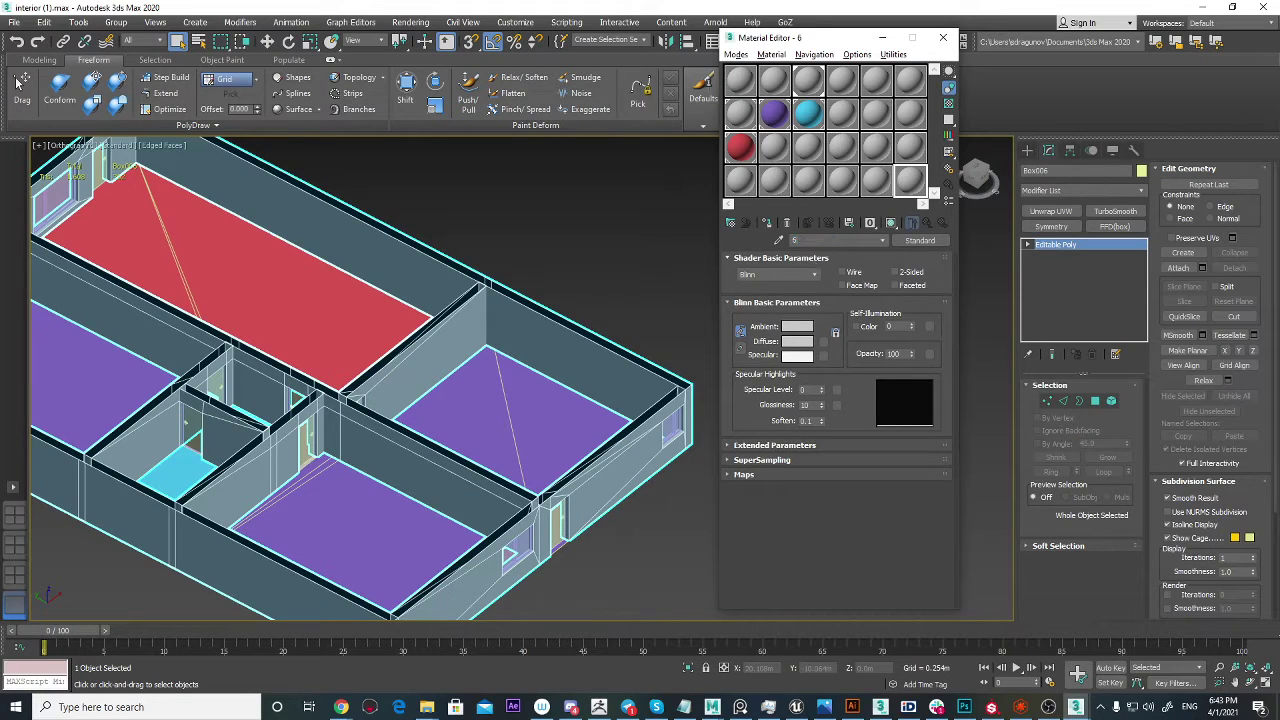
Step: Examine the house's rooms and walls with the whole object selected
scroll(663, 293, "down", 3)
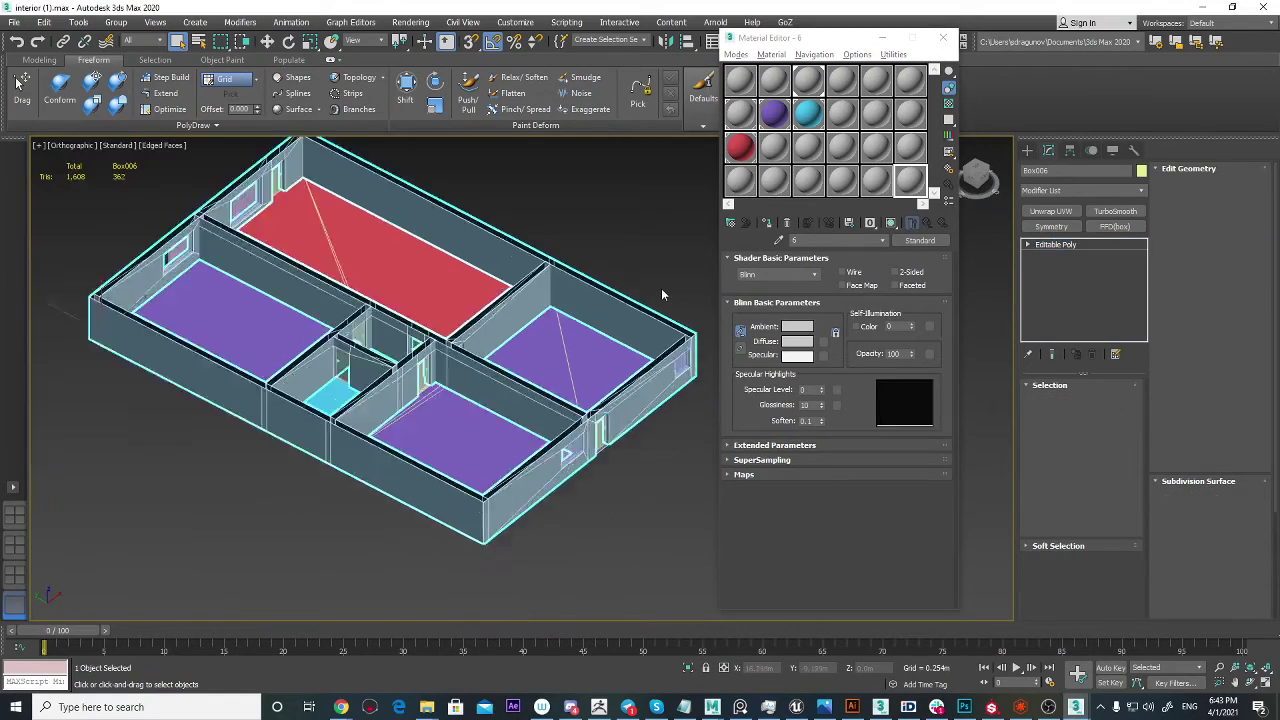
middle_click_drag(663, 291, 534, 297, "alt")
scroll(557, 334, "up", 3)
scroll(557, 334, "down", 3)
scroll(487, 319, "up", 3)
scroll(552, 285, "up", 2)
scroll(551, 284, "up", 2)
scroll(589, 274, "down", 4)
scroll(568, 281, "up", 3)
scroll(532, 280, "down", 3)
middle_click_drag(534, 297, 590, 302, "alt")
Step: Activate material 1 and, in polygon mode, select the corner room's two inner walls that meet beside the interior door
left_click(749, 182)
scroll(511, 325, "up", 5)
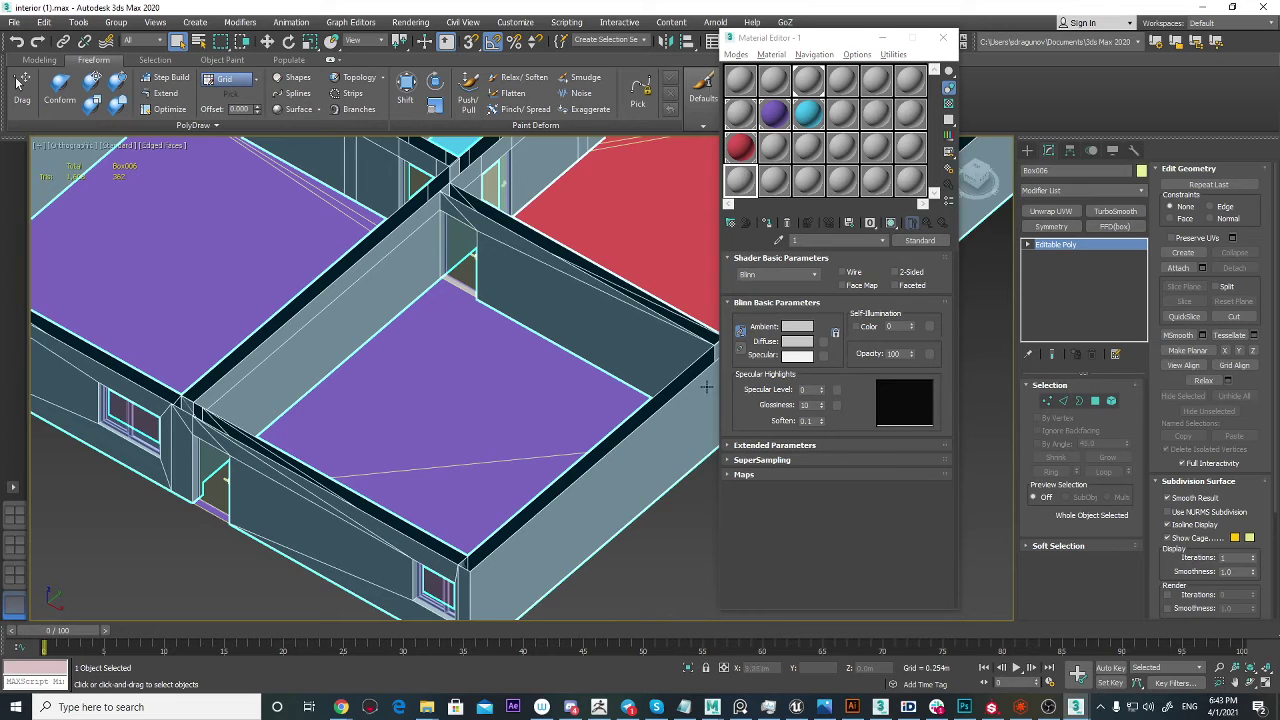
left_click(1098, 402)
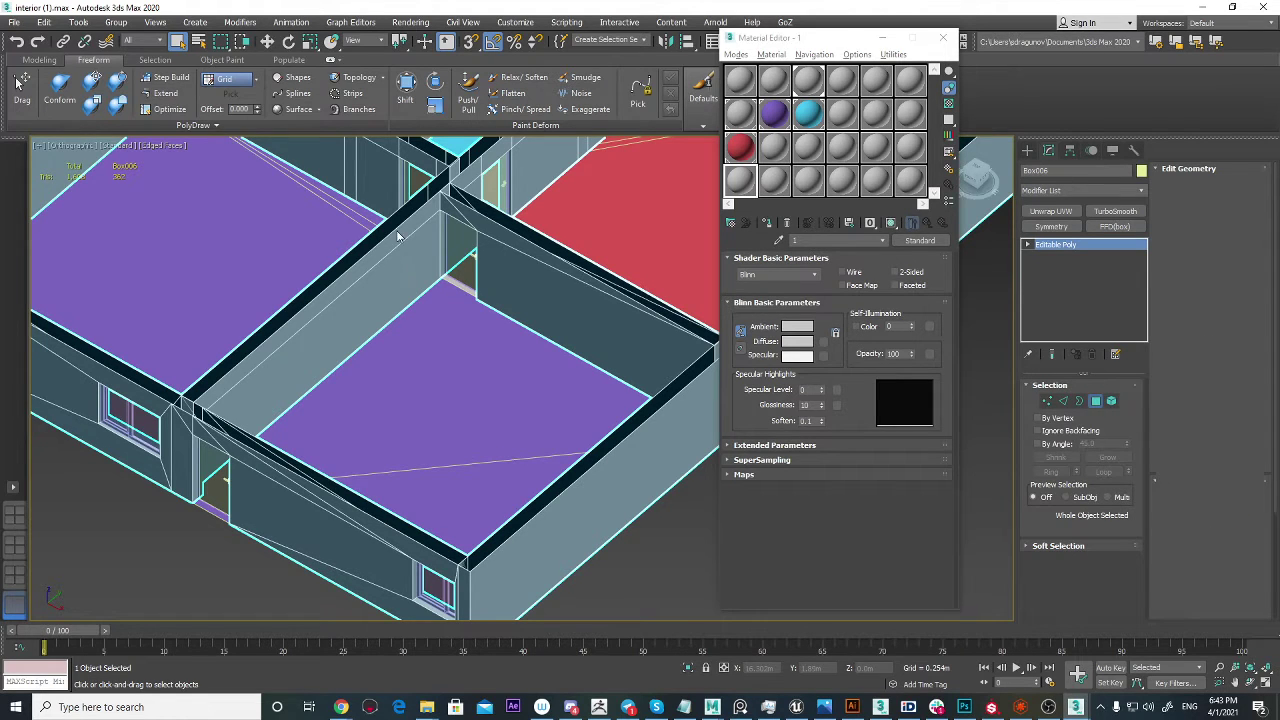
left_click(477, 217, "ctrl")
left_click(522, 261, "ctrl")
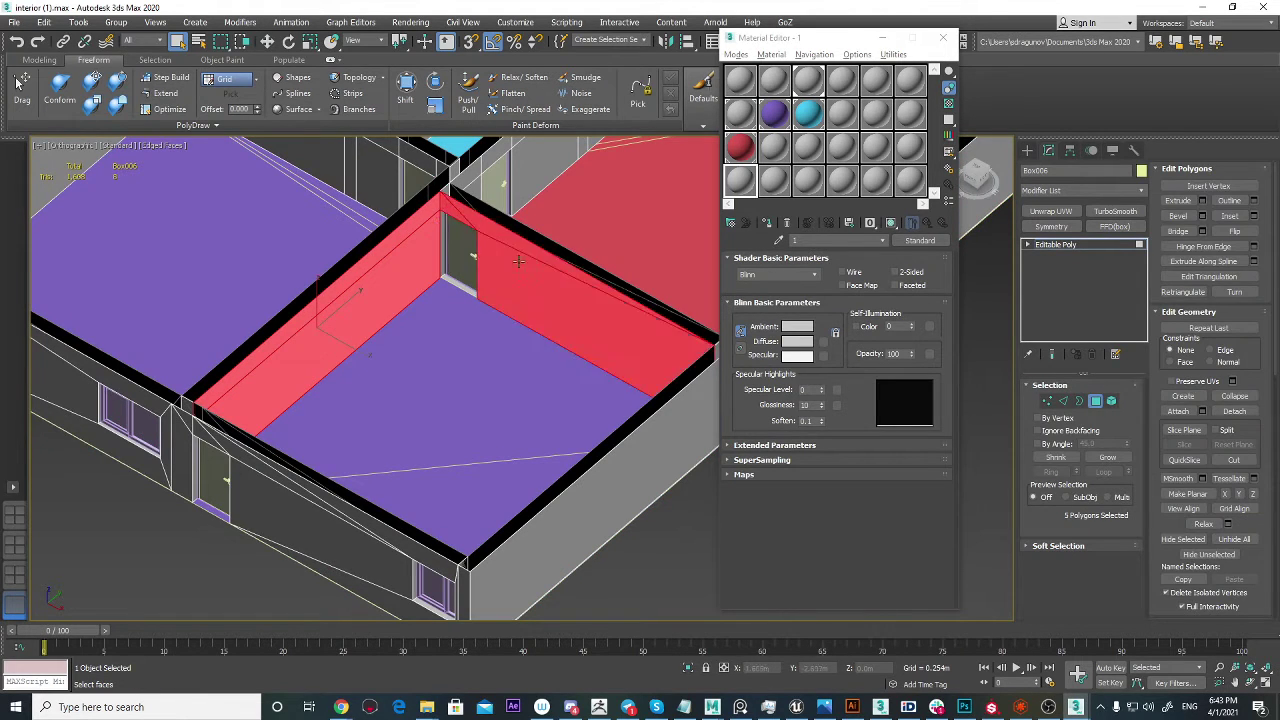
Step: Add the corner room's outer side wall and the faces around the window to the polygon selection
middle_click_drag(530, 268, 690, 390, "alt")
middle_click_drag(690, 390, 538, 425)
middle_click_drag(538, 425, 527, 400, "alt")
left_click(531, 371, "ctrl")
scroll(534, 371, "down", 3)
scroll(645, 340, "up", 3)
left_click(528, 400, "ctrl")
left_click(542, 396, "ctrl")
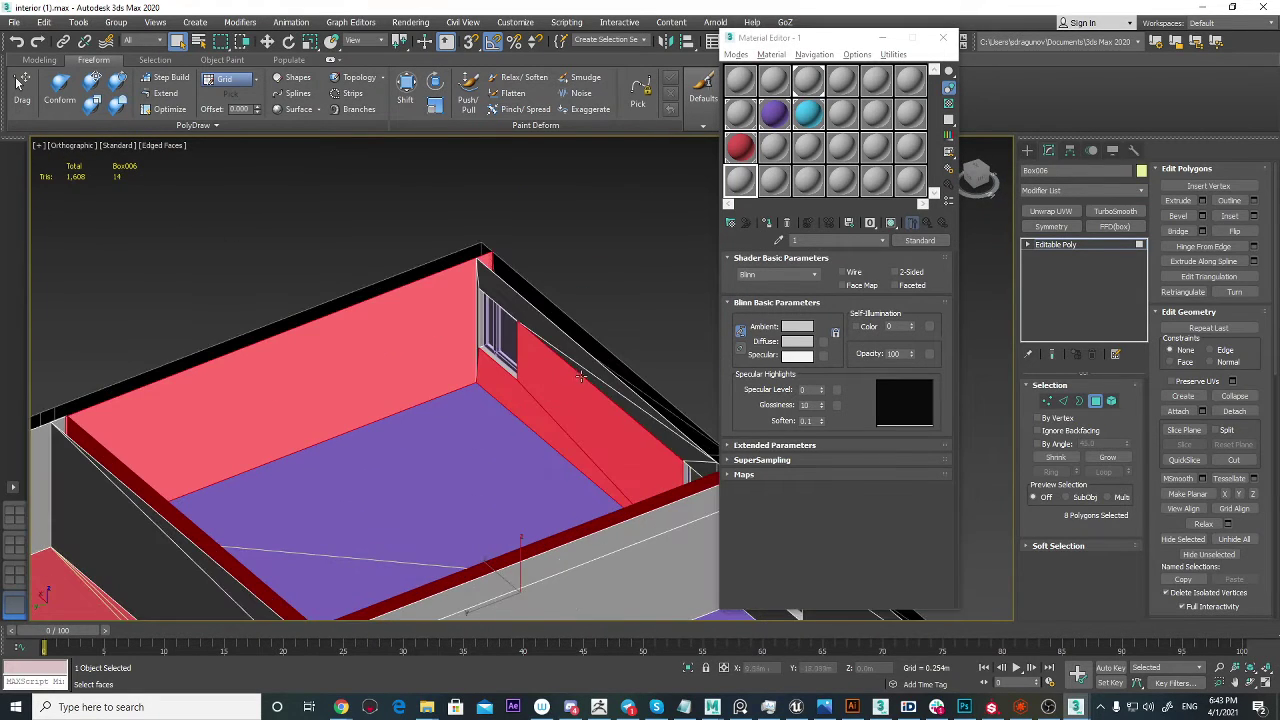
left_click(582, 373, "ctrl")
left_click(583, 353, "ctrl")
scroll(471, 336, "up", 5)
left_click(474, 325, "ctrl")
scroll(474, 325, "down", 6)
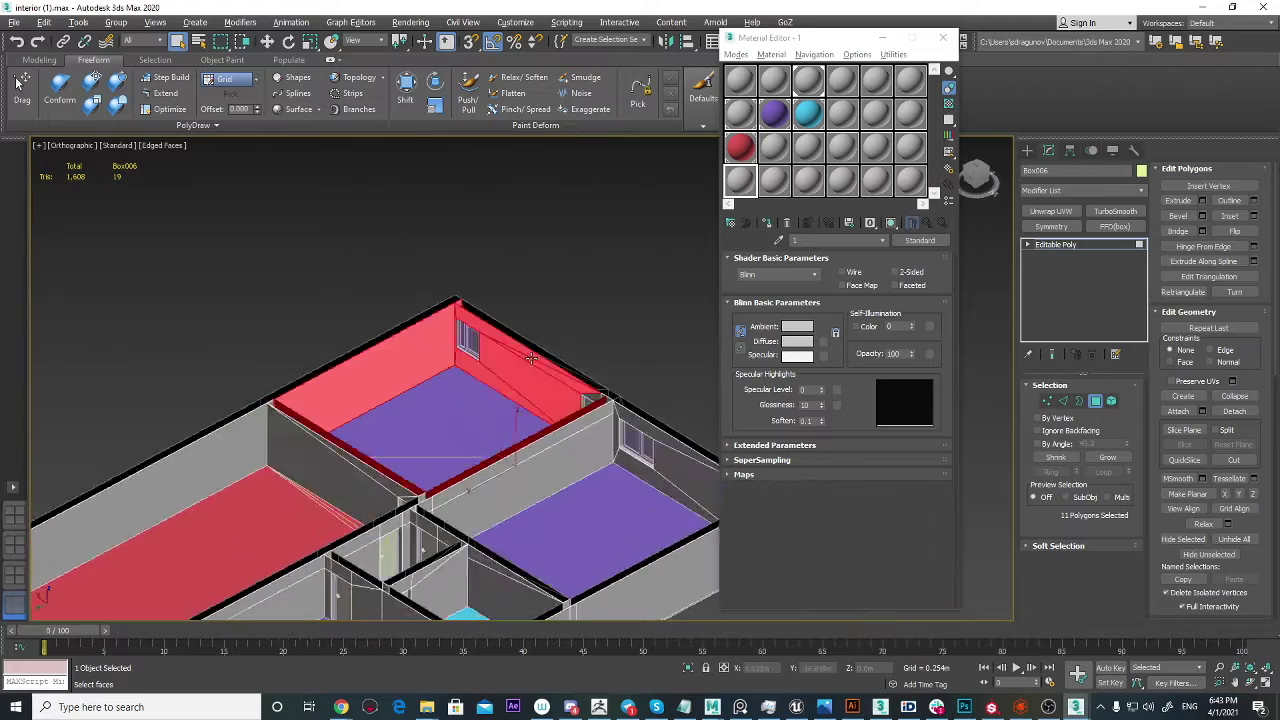
Step: Add the remaining small wall faces around the corner room's exterior door to the polygon selection
middle_click_drag(591, 400, 420, 345, "alt")
scroll(414, 337, "up", 6)
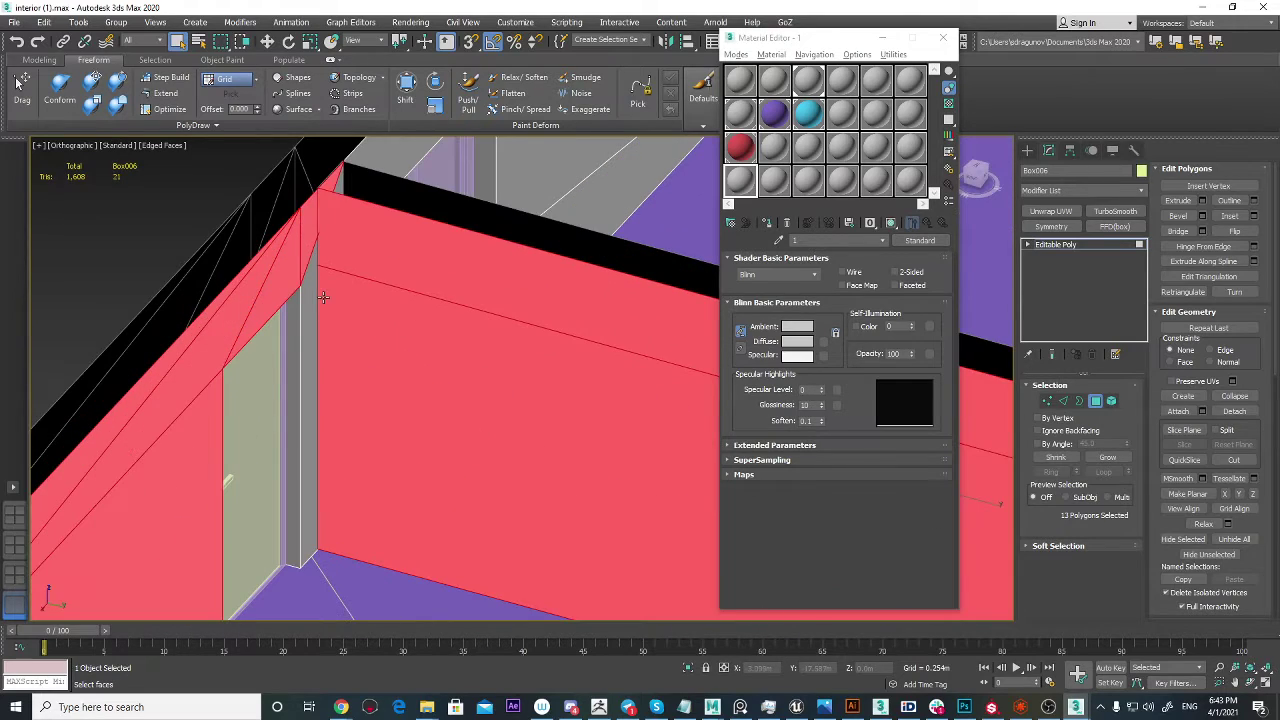
scroll(352, 317, "down", 6)
middle_click_drag(510, 352, 413, 320, "alt")
middle_click_drag(493, 327, 386, 346, "alt")
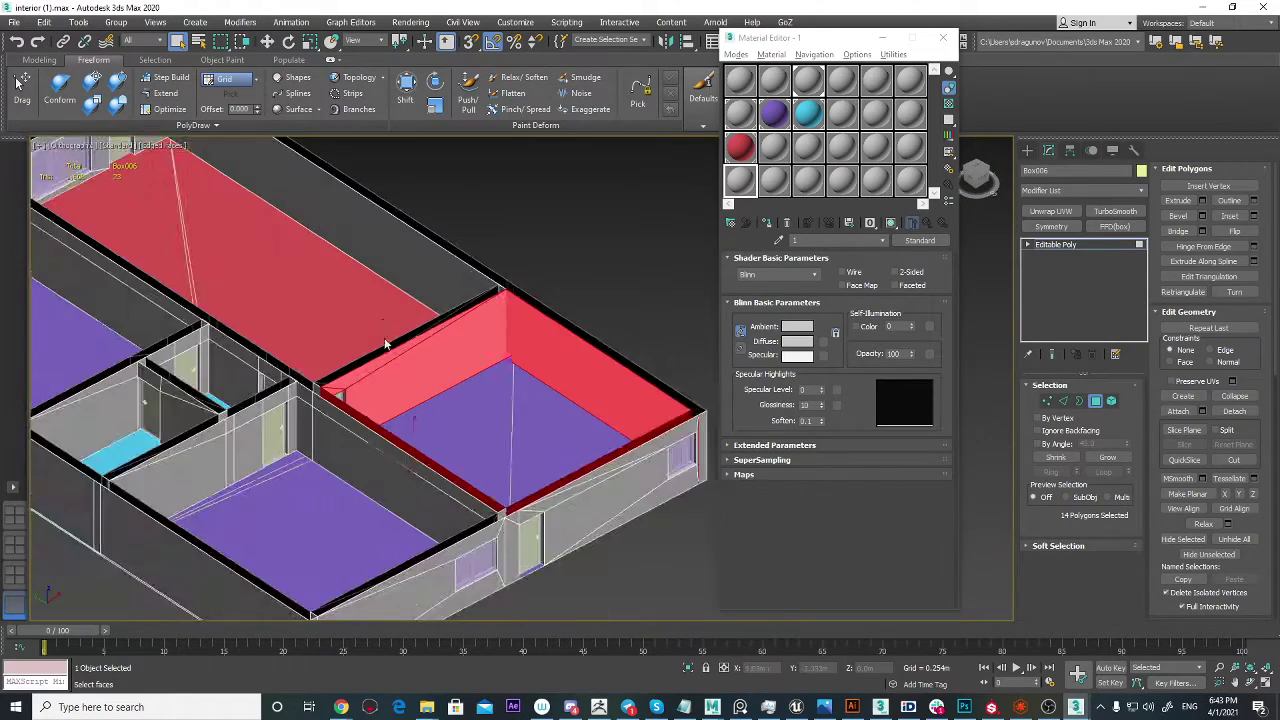
scroll(493, 353, "up", 3)
middle_click_drag(493, 353, 582, 277)
scroll(582, 277, "down", 4)
mouse_move(643, 240)
middle_mouse_down("alt")
mouse_move(598, 234)
mouse_move(653, 237)
middle_mouse_up("alt")
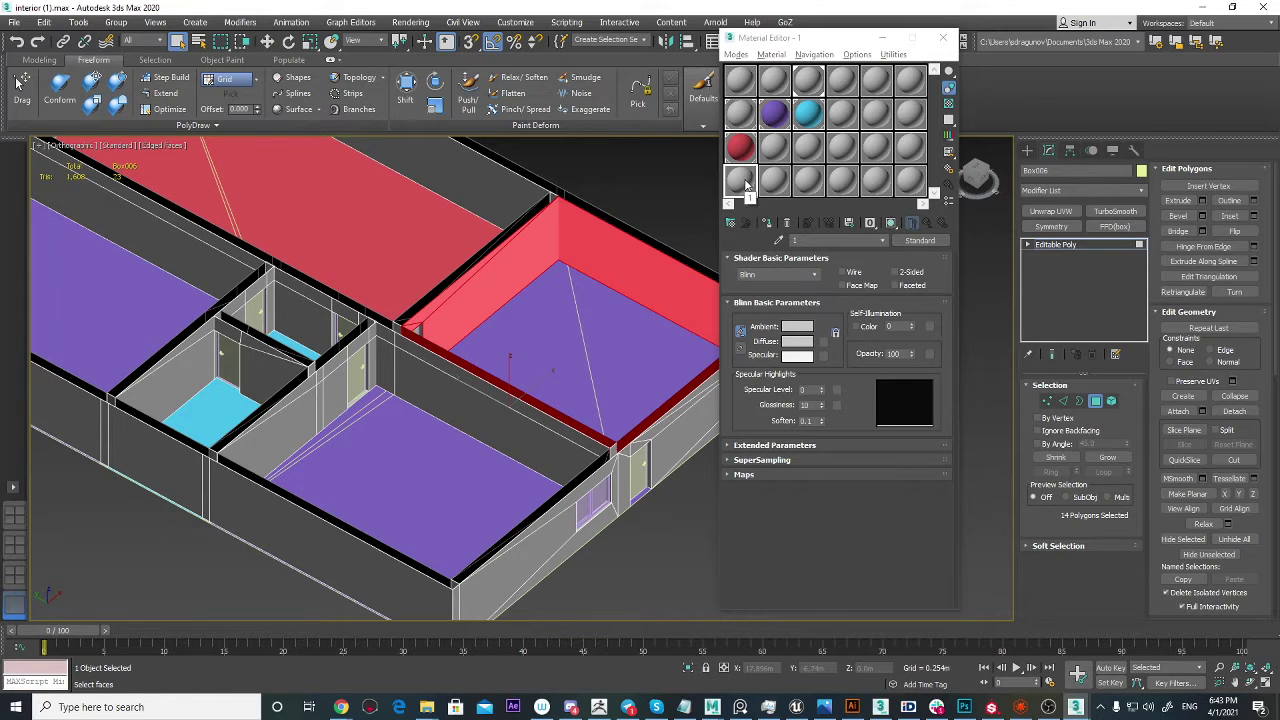
Step: Assign material 1 to the corner room's selected wall faces and clear the polygon selection
left_click_drag(745, 184, 565, 231)
scroll(650, 268, "up", 3)
scroll(601, 297, "down", 5)
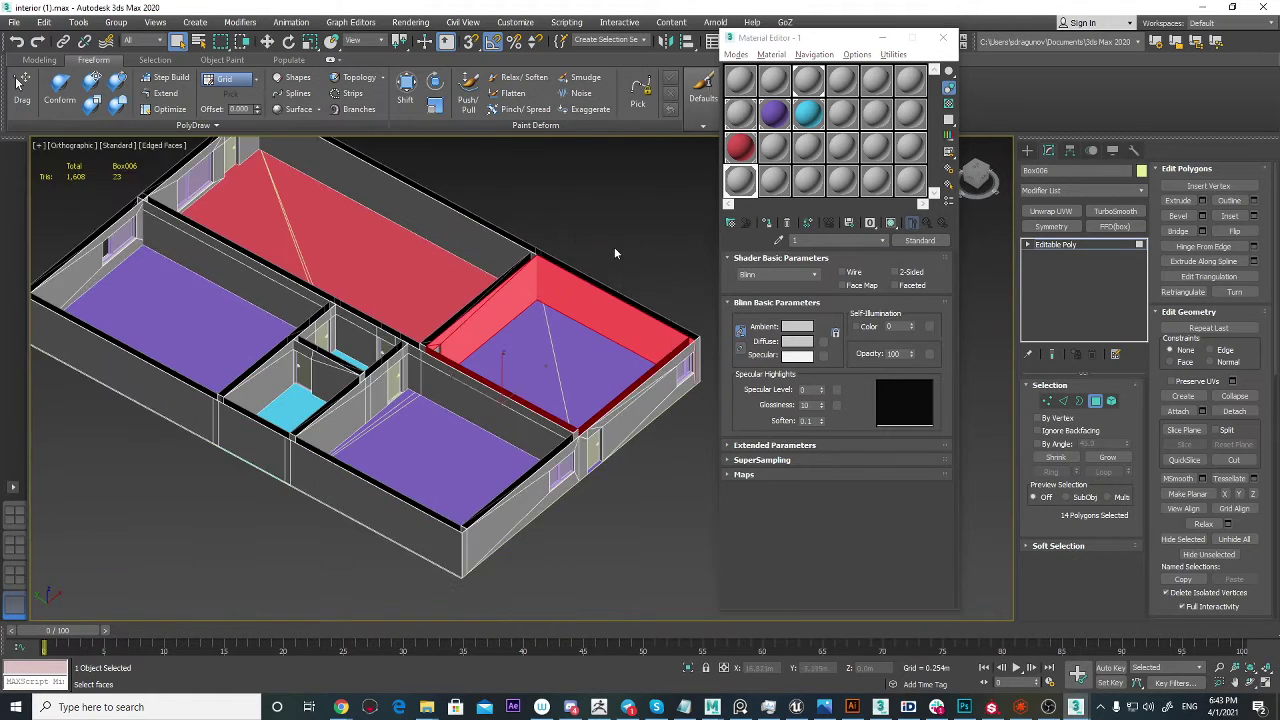
left_click(614, 250)
scroll(577, 302, "up", 5)
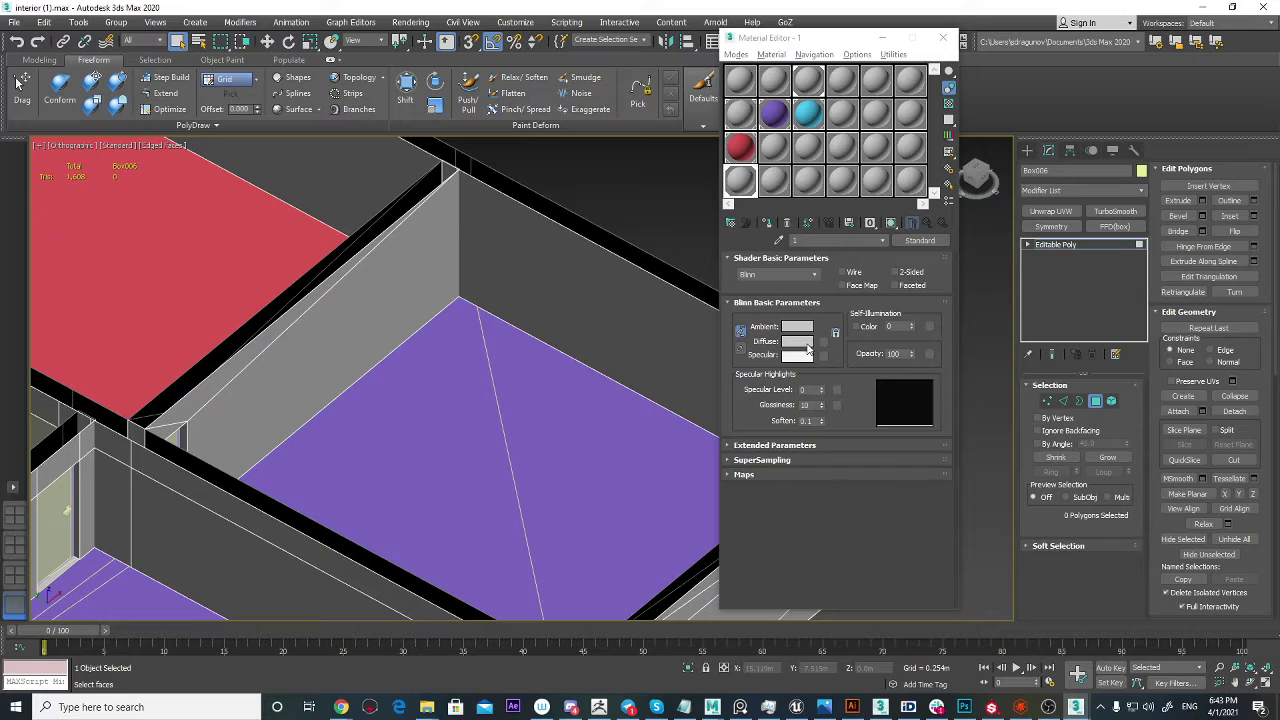
Step: Change the diffuse colour of material 1 to bright magenta
left_click(806, 344)
left_click(501, 142)
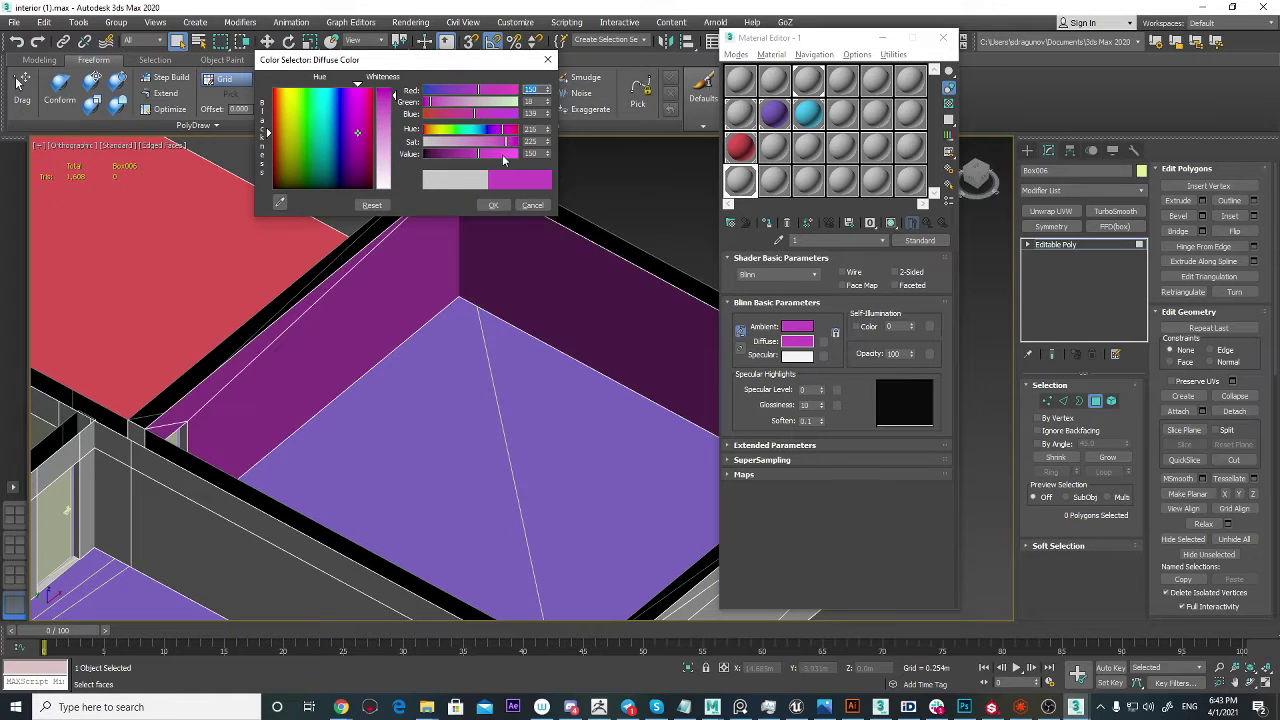
left_click(509, 154)
left_click(495, 205)
scroll(600, 242, "down", 5)
middle_click_drag(590, 250, 276, 272, "alt")
scroll(425, 325, "up", 5)
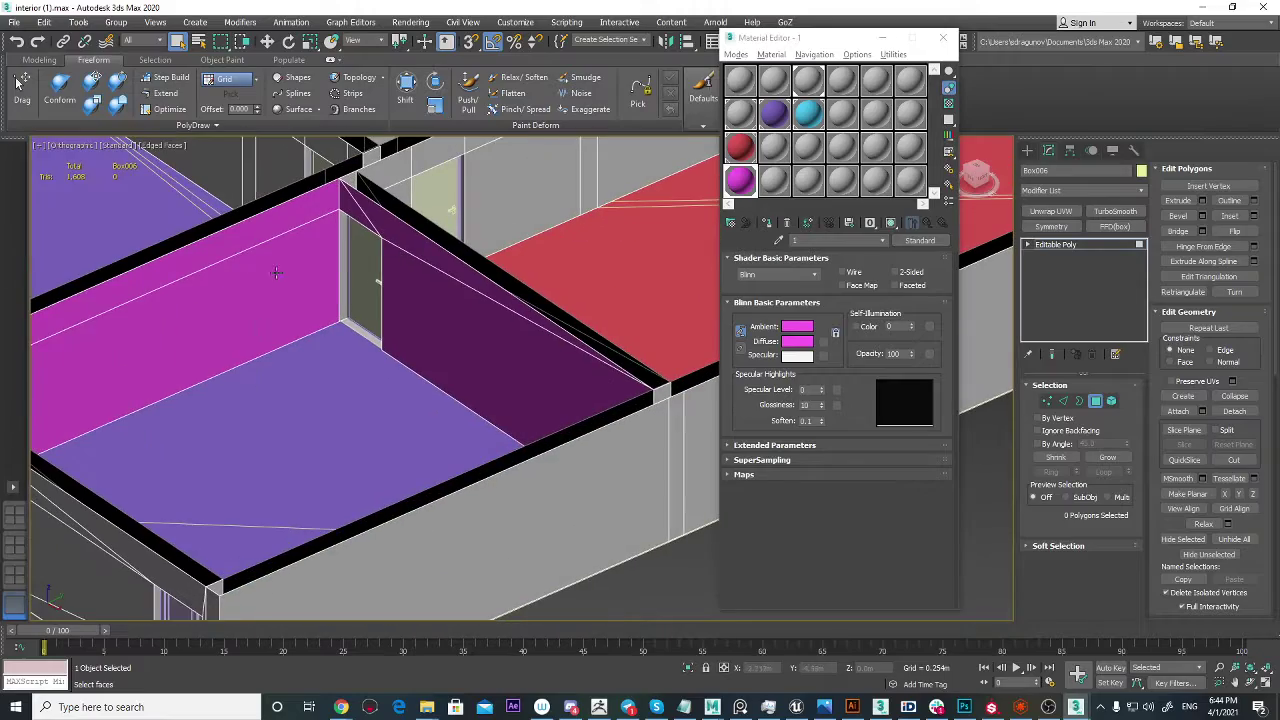
Step: Select the large room's inner wall faces in the corner between the two interior doors, including the wall shared with the magenta room
scroll(415, 307, "down", 4)
mouse_move(415, 307)
middle_mouse_down("alt")
mouse_move(268, 312)
mouse_move(480, 288)
mouse_move(418, 299)
middle_mouse_up("alt")
scroll(418, 299, "up", 3)
middle_click_drag(535, 300, 331, 358, "alt")
scroll(288, 388, "up", 3)
left_click(309, 308)
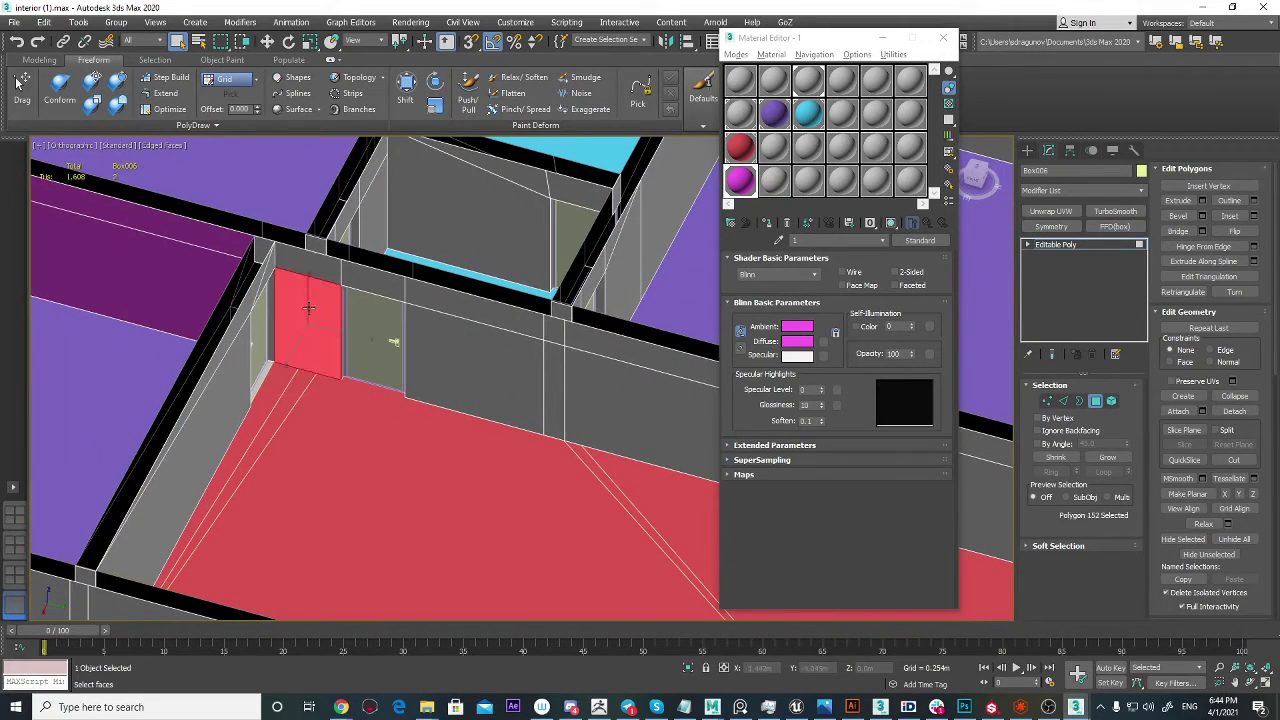
left_click(308, 257, "ctrl")
left_click(213, 383, "ctrl")
left_click(228, 340, "ctrl")
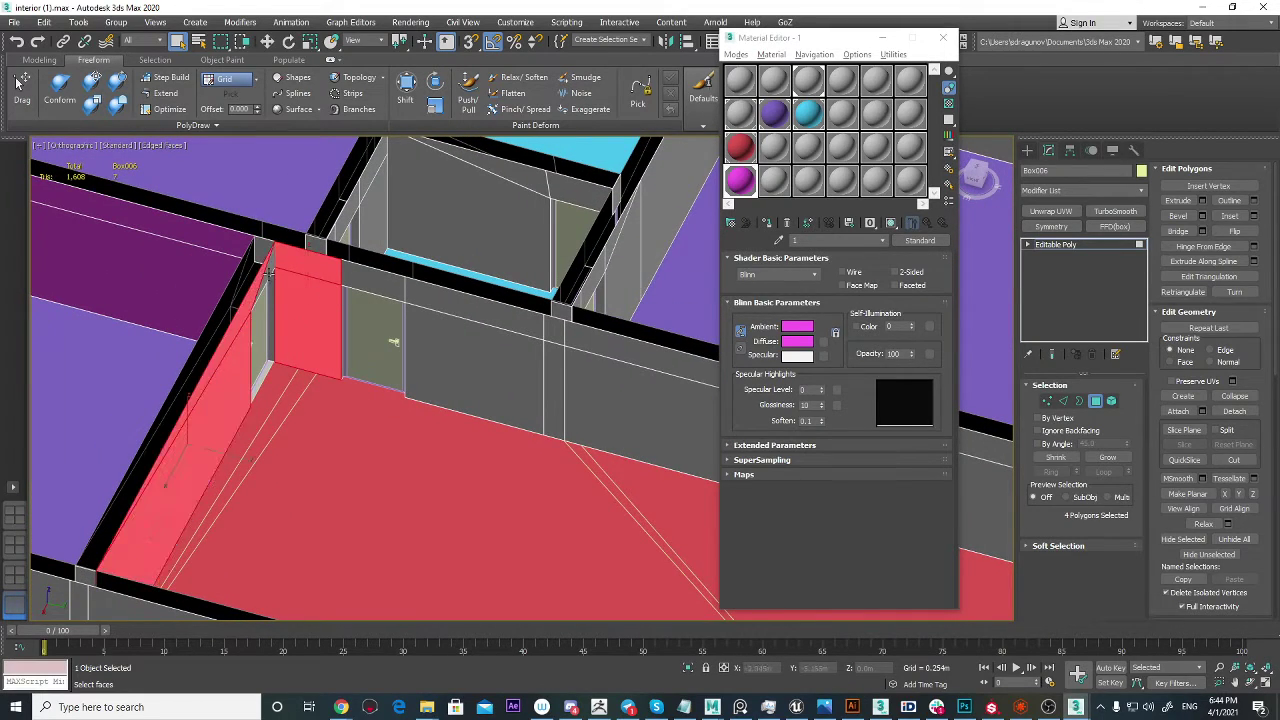
Step: Add the large room's long outer wall and the end wall faces around its door and window to the selection
middle_click_drag(333, 332, 291, 319, "alt")
scroll(438, 350, "down", 3)
left_click(190, 484, "ctrl")
scroll(363, 346, "down", 3)
scroll(431, 335, "up", 4)
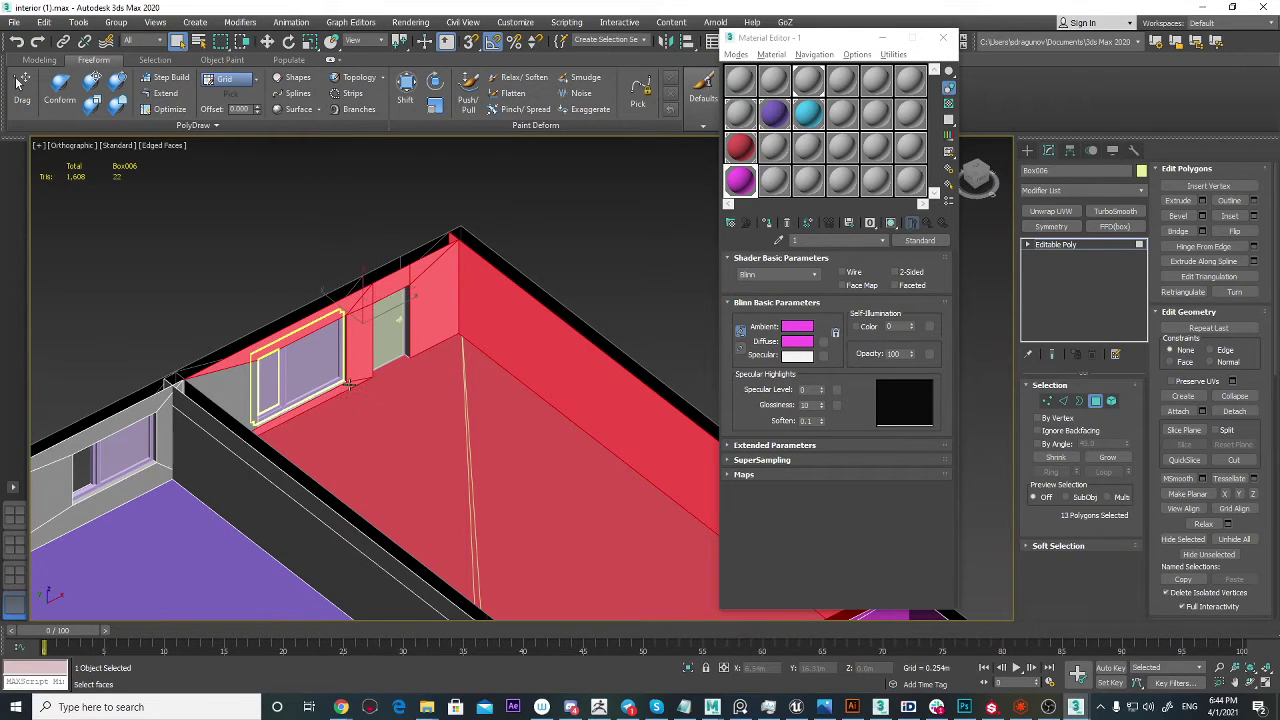
Step: Add the large room's long inner partition wall, including the faces around the interior door, to the polygon selection
scroll(309, 397, "down", 5)
middle_click_drag(309, 397, 200, 380, "alt")
scroll(572, 361, "up", 4)
middle_click_drag(572, 361, 350, 332)
scroll(350, 332, "up", 1)
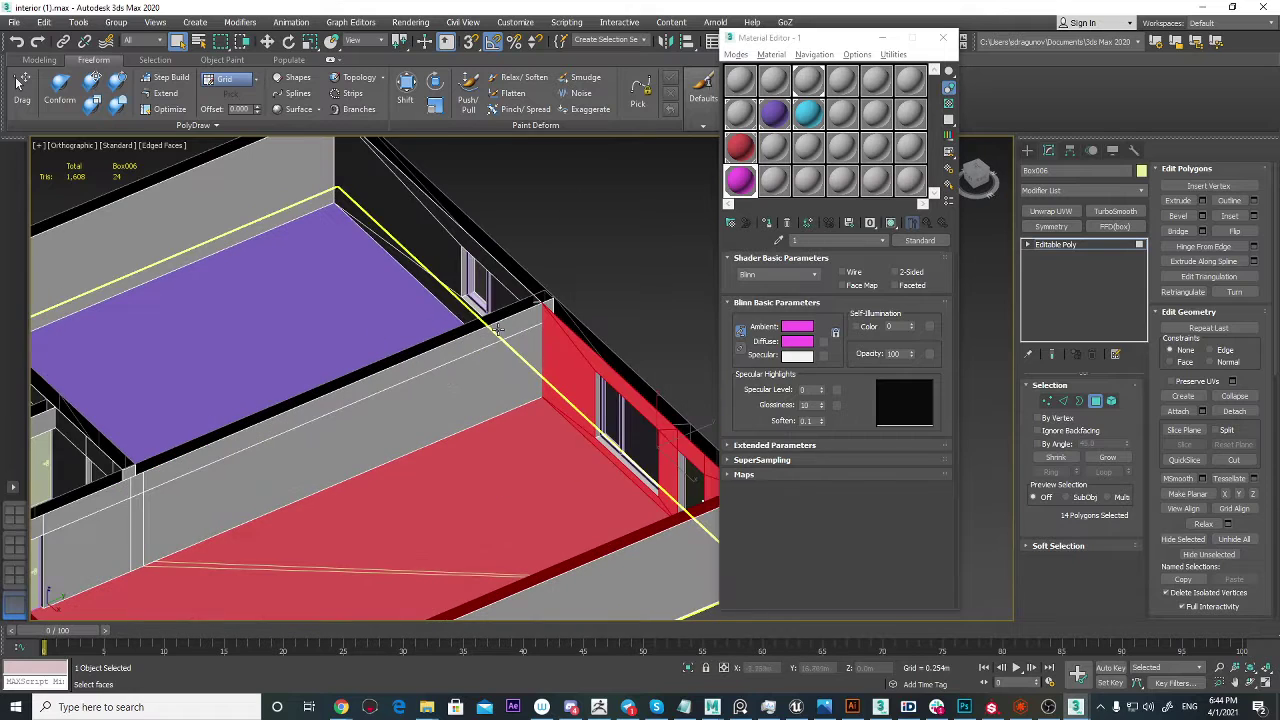
left_click(521, 355, "ctrl")
scroll(361, 415, "down", 5)
scroll(417, 418, "up", 6)
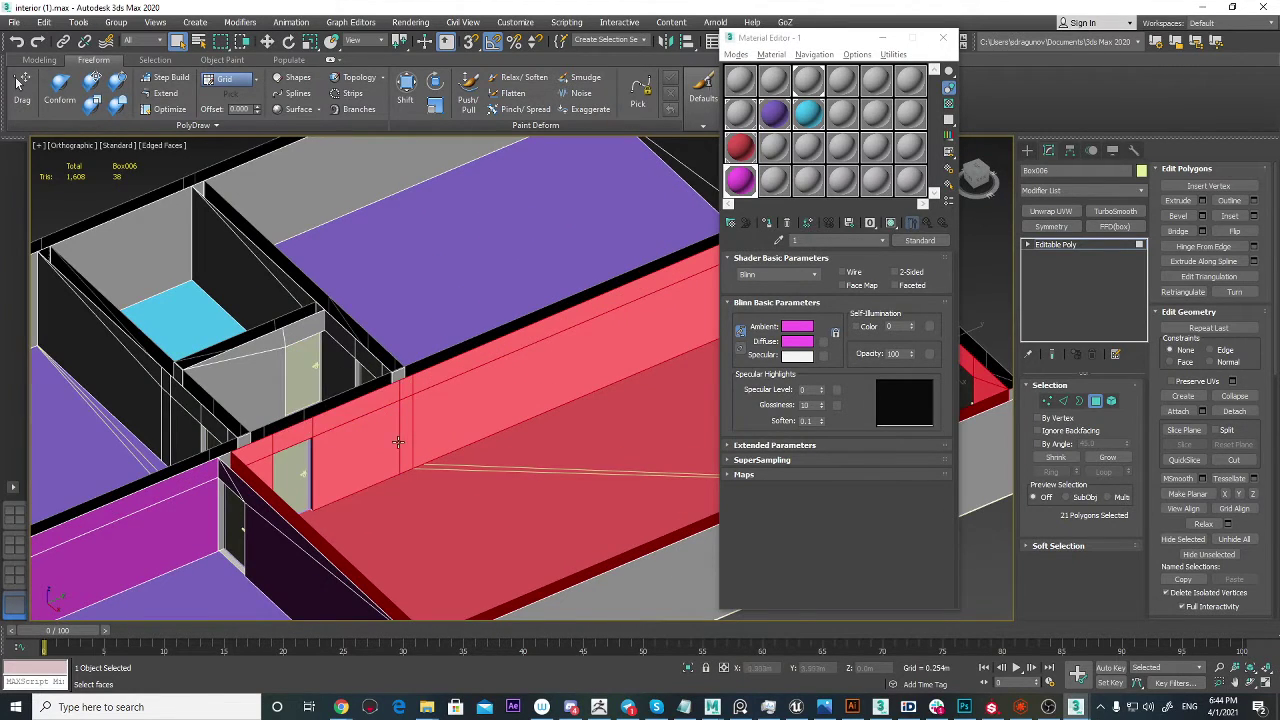
Step: Try to assign material 2 to the selected large-room walls and clear the polygon selection
scroll(398, 441, "down", 5)
scroll(680, 265, "up", 7)
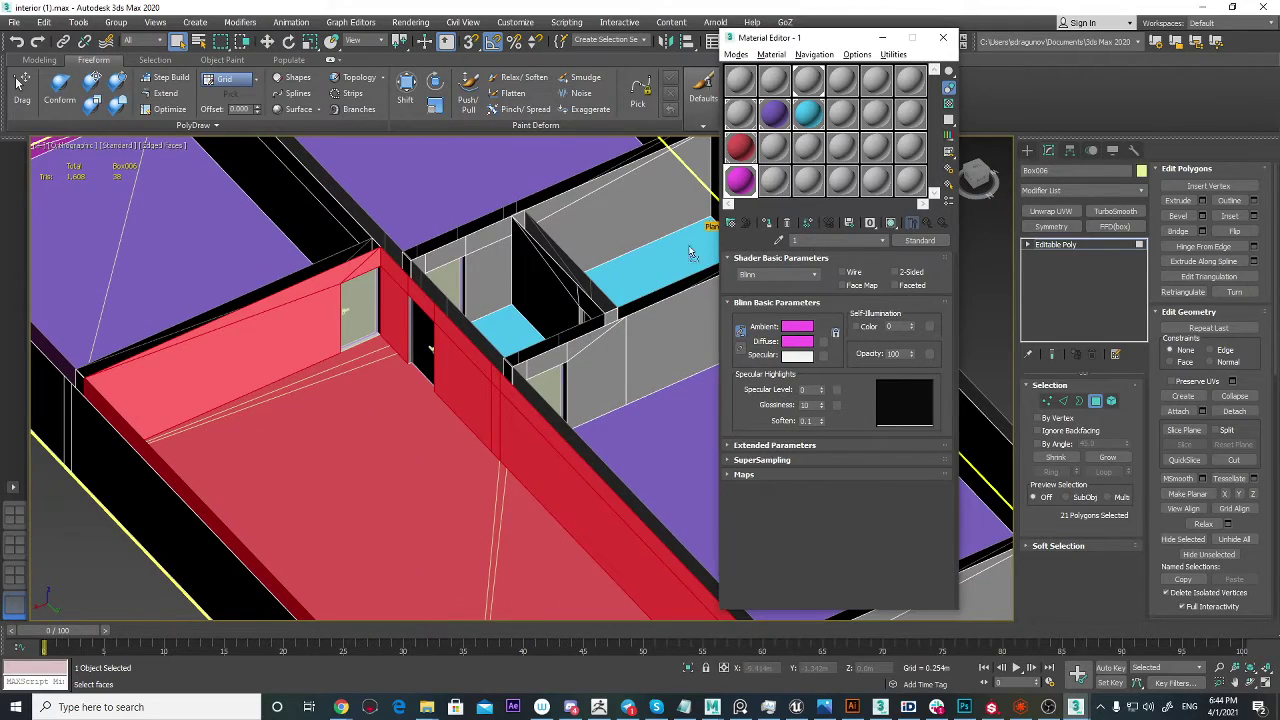
left_click_drag(372, 415, 374, 415)
left_click(408, 403)
scroll(323, 368, "down", 5)
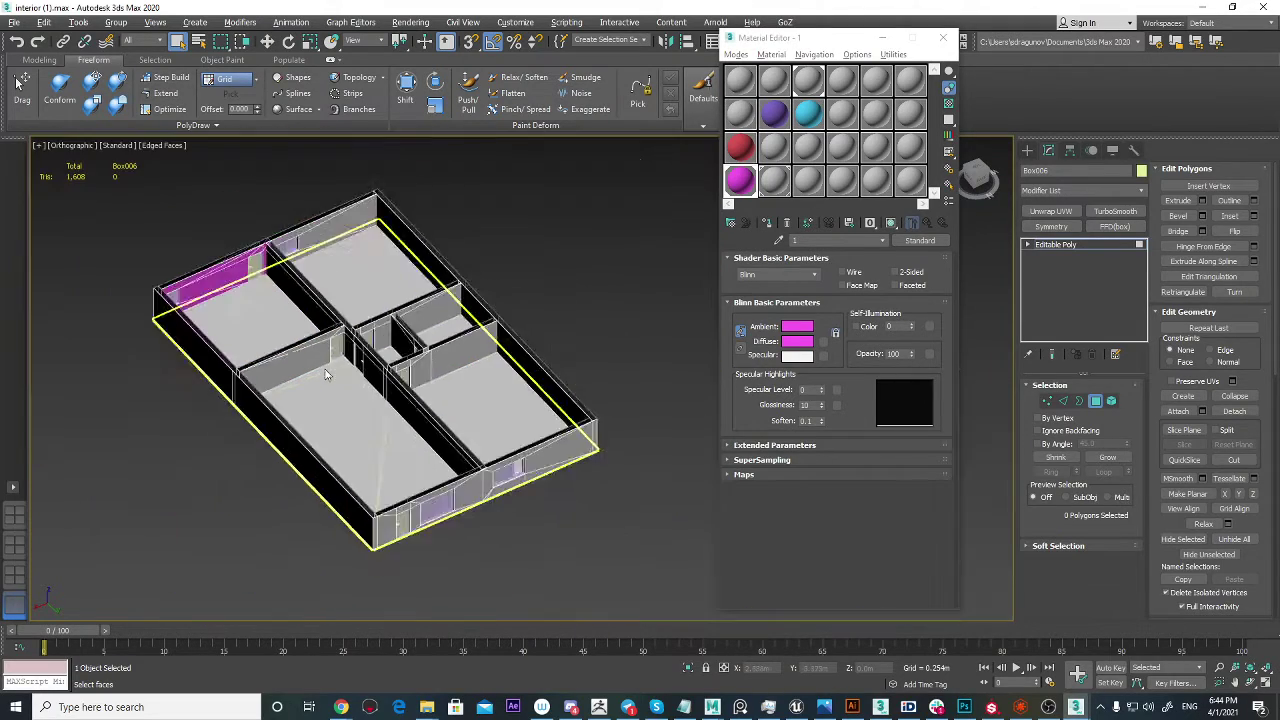
middle_click_drag(323, 368, 446, 346, "alt")
scroll(477, 353, "up", 4)
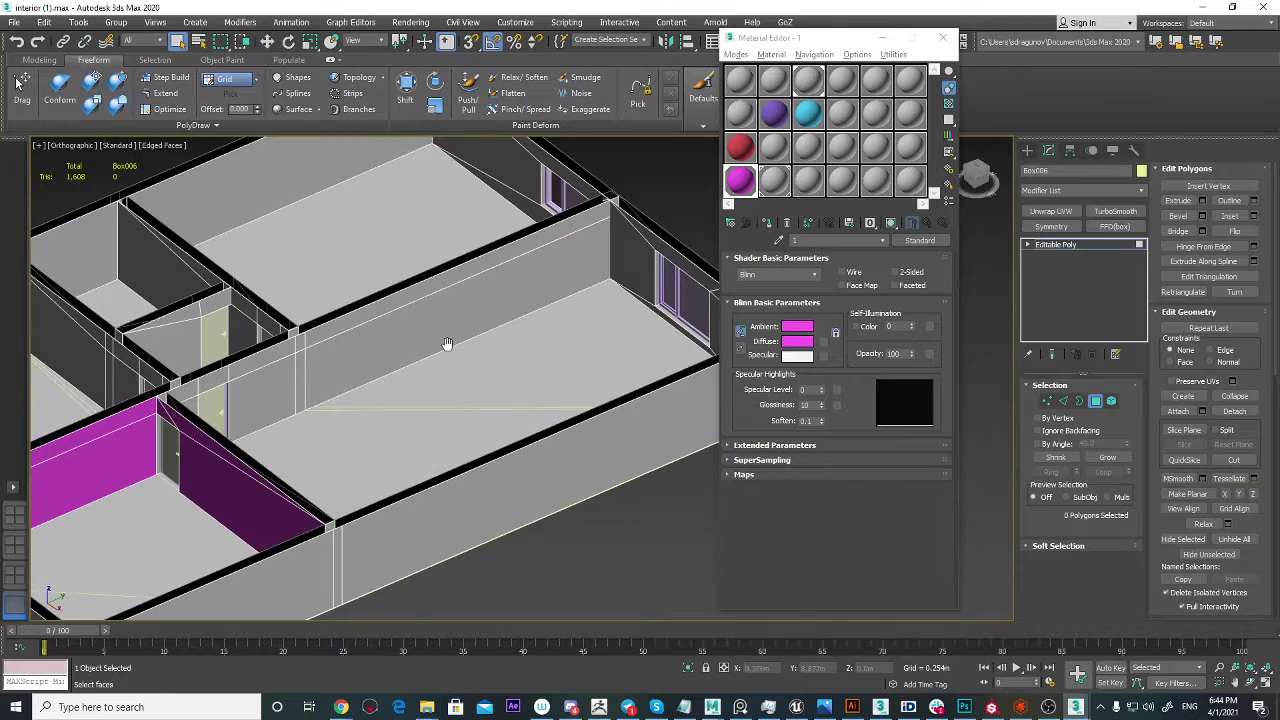
Step: Reassign the purple material to the house floor
left_click(776, 184)
scroll(606, 326, "down", 3)
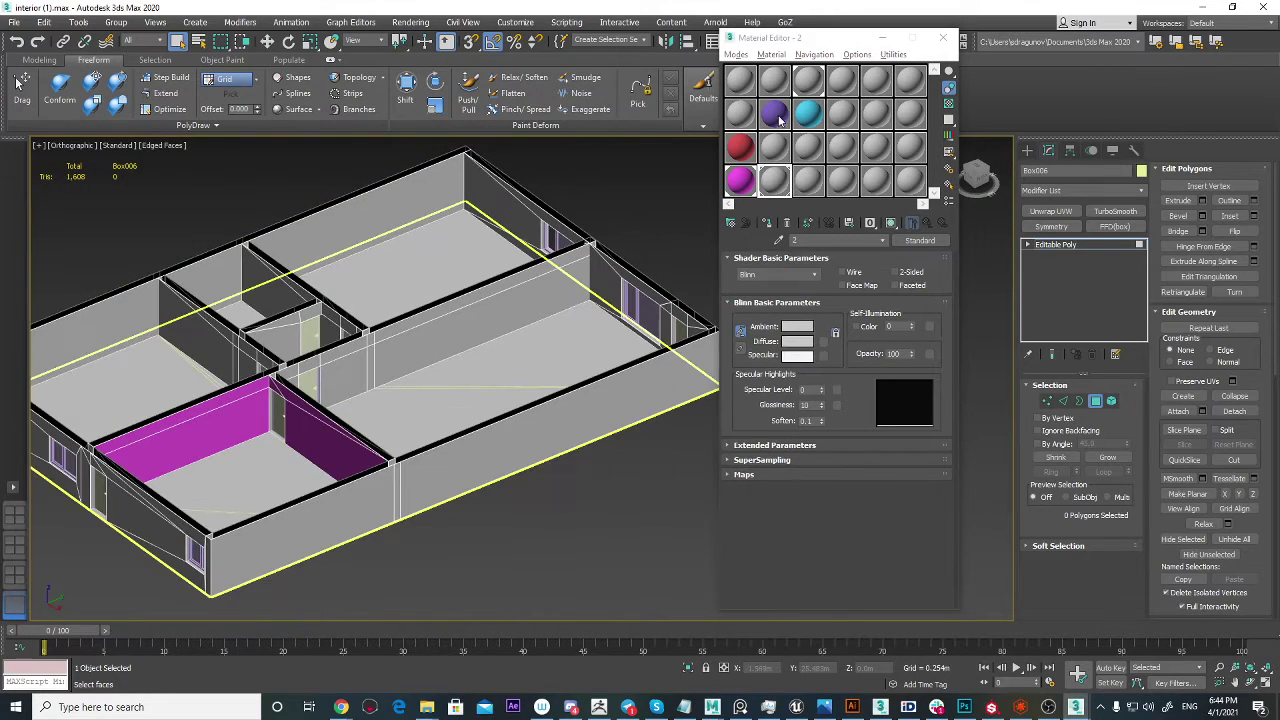
left_click_drag(776, 117, 525, 342)
middle_click_drag(510, 346, 692, 172, "alt")
scroll(353, 351, "up", 3)
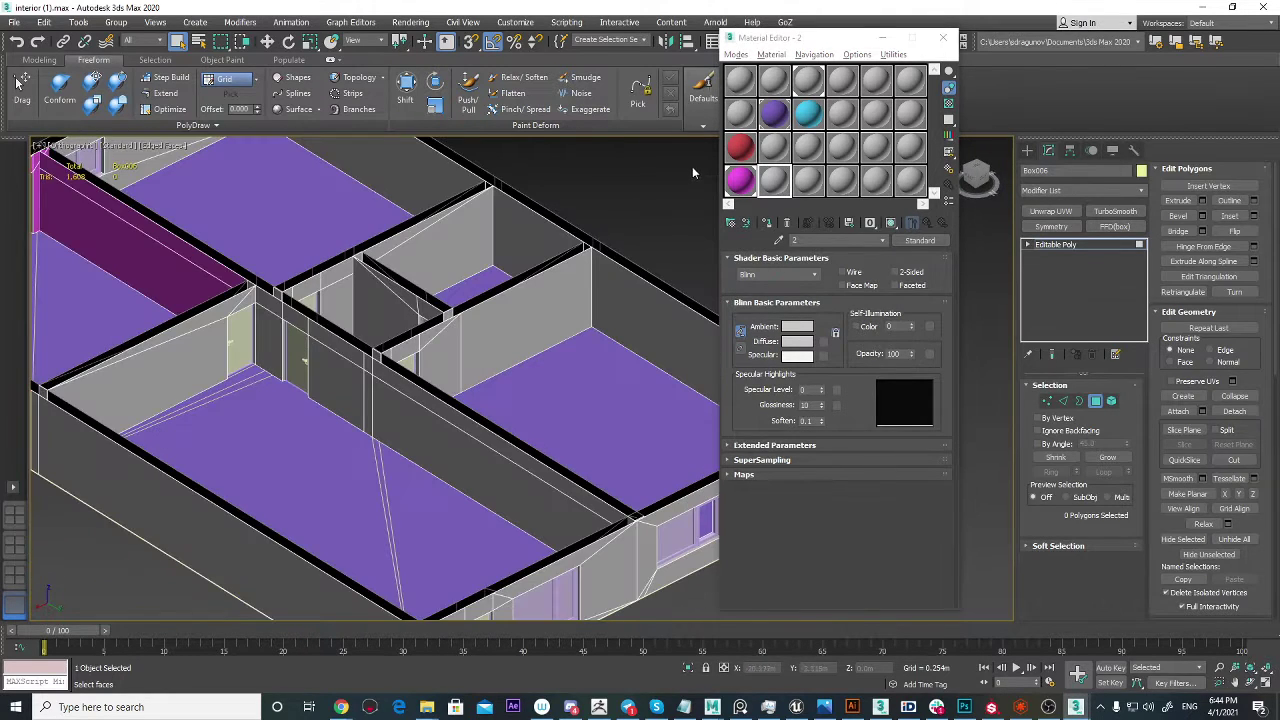
Step: Change the diffuse colour of material 2 to medium blue
middle_click_drag(321, 340, 423, 338)
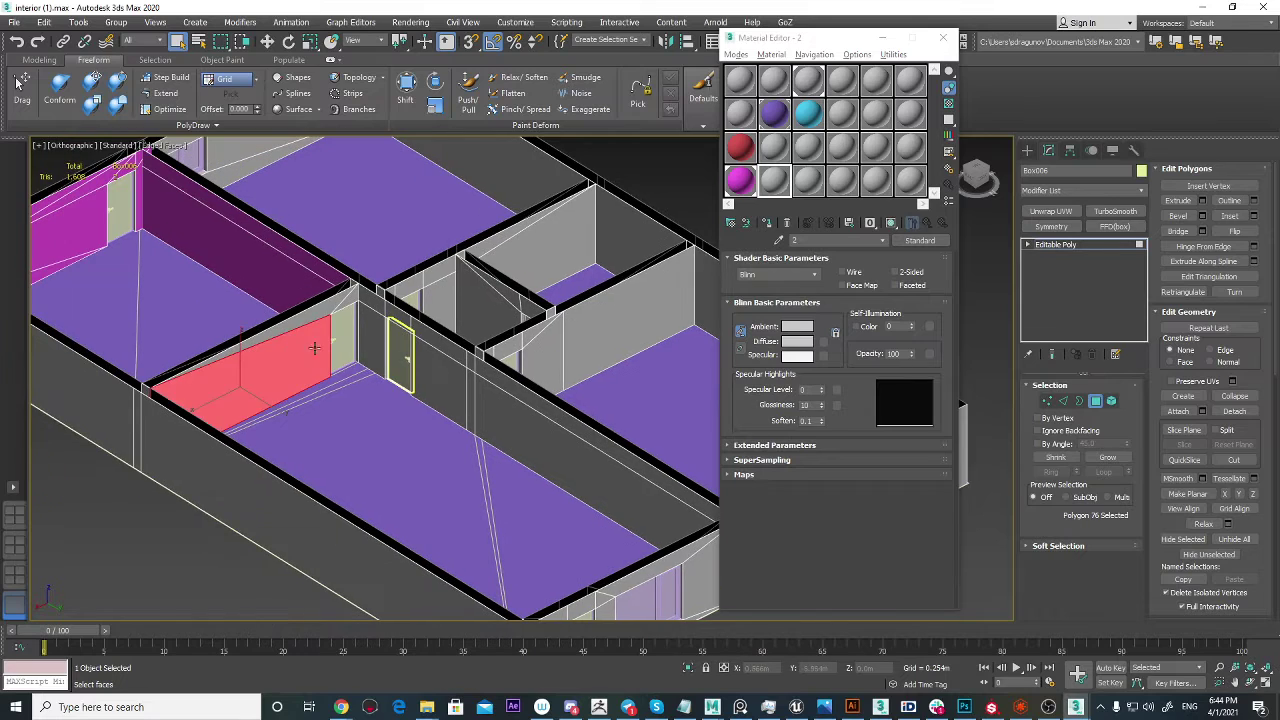
middle_click_drag(335, 351, 549, 431, "alt")
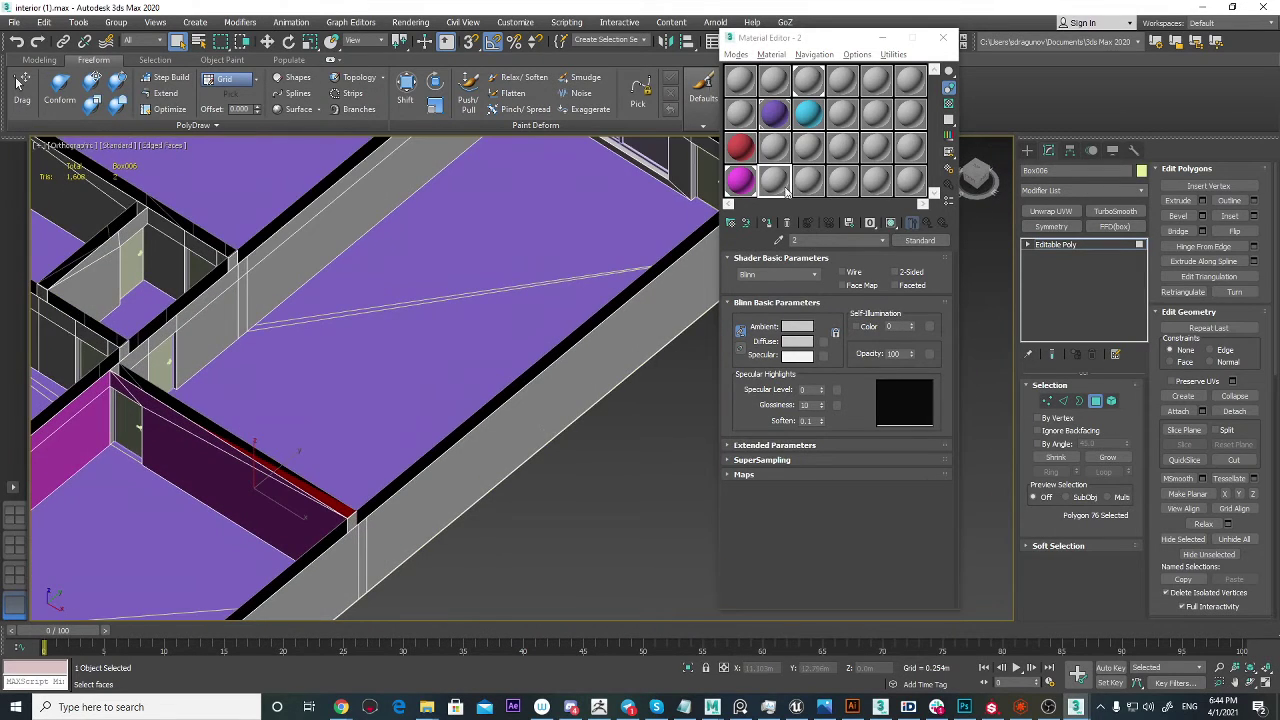
left_click(777, 175)
left_click(799, 342)
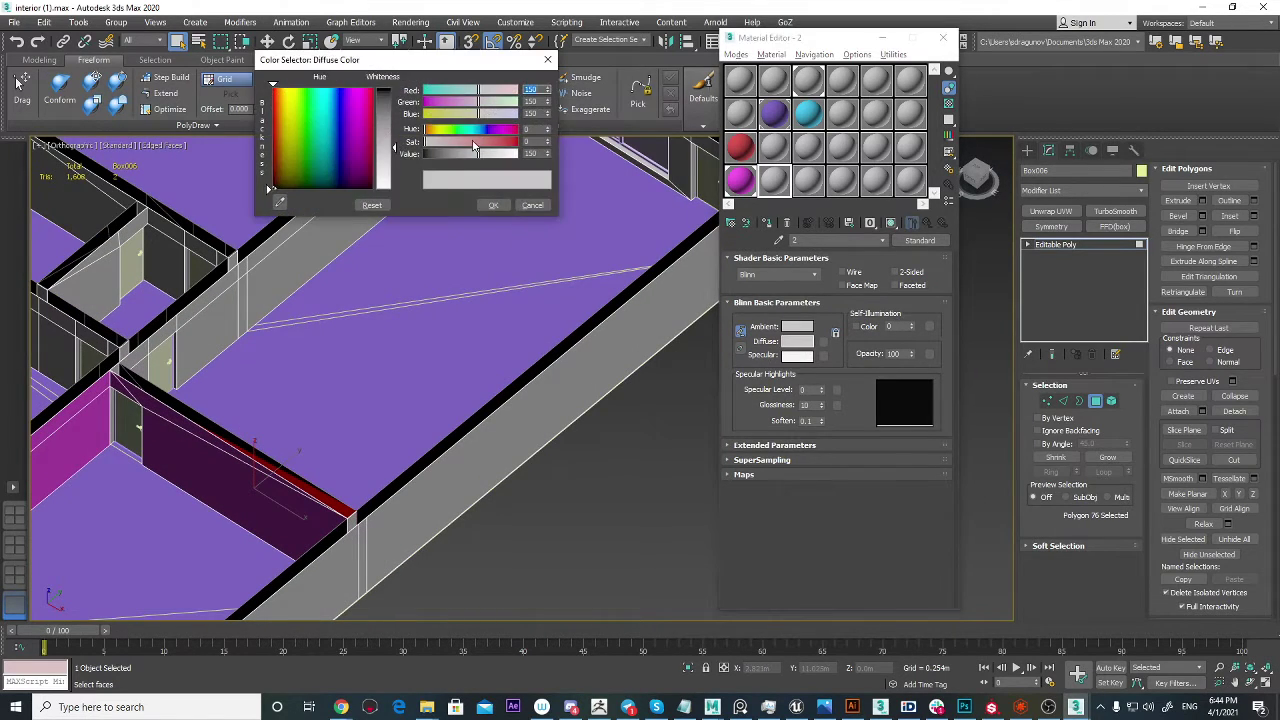
left_click(491, 141)
left_click(480, 131)
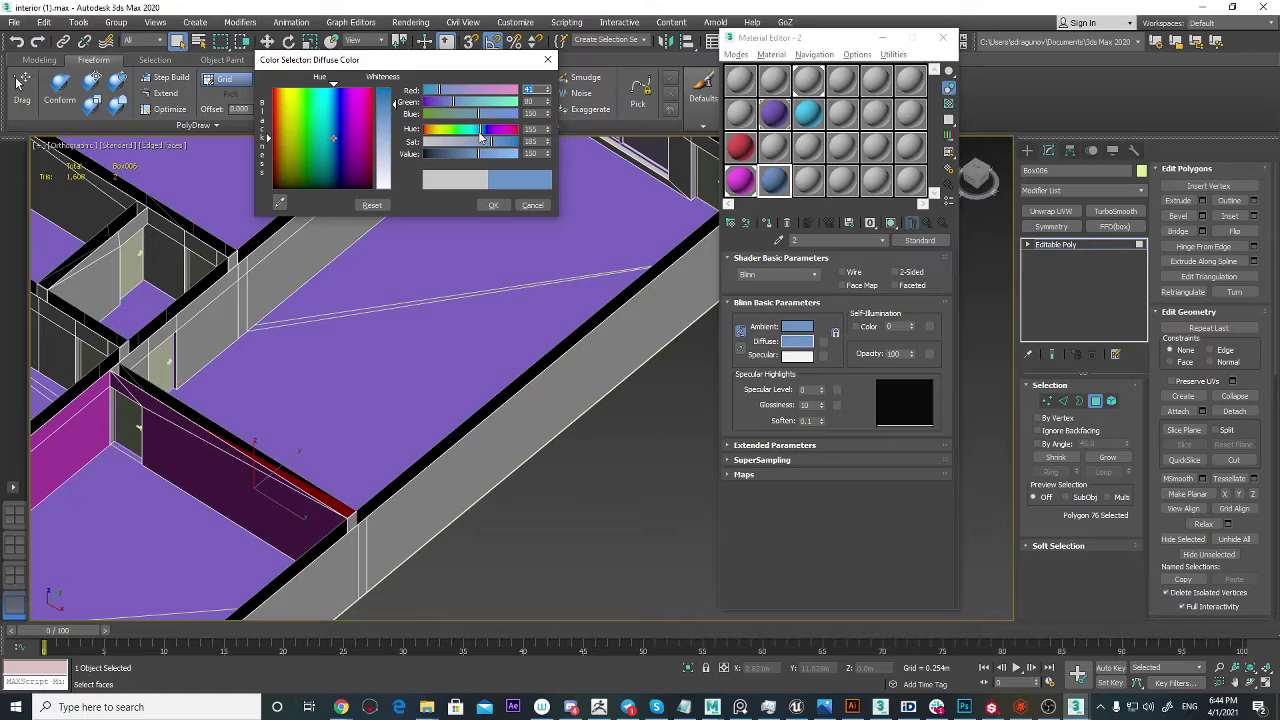
left_click(497, 206)
Step: Select the large room's wall faces around the two interior doors, the wall shared with the magenta room and the long outer wall
middle_click_drag(491, 308, 480, 341, "alt")
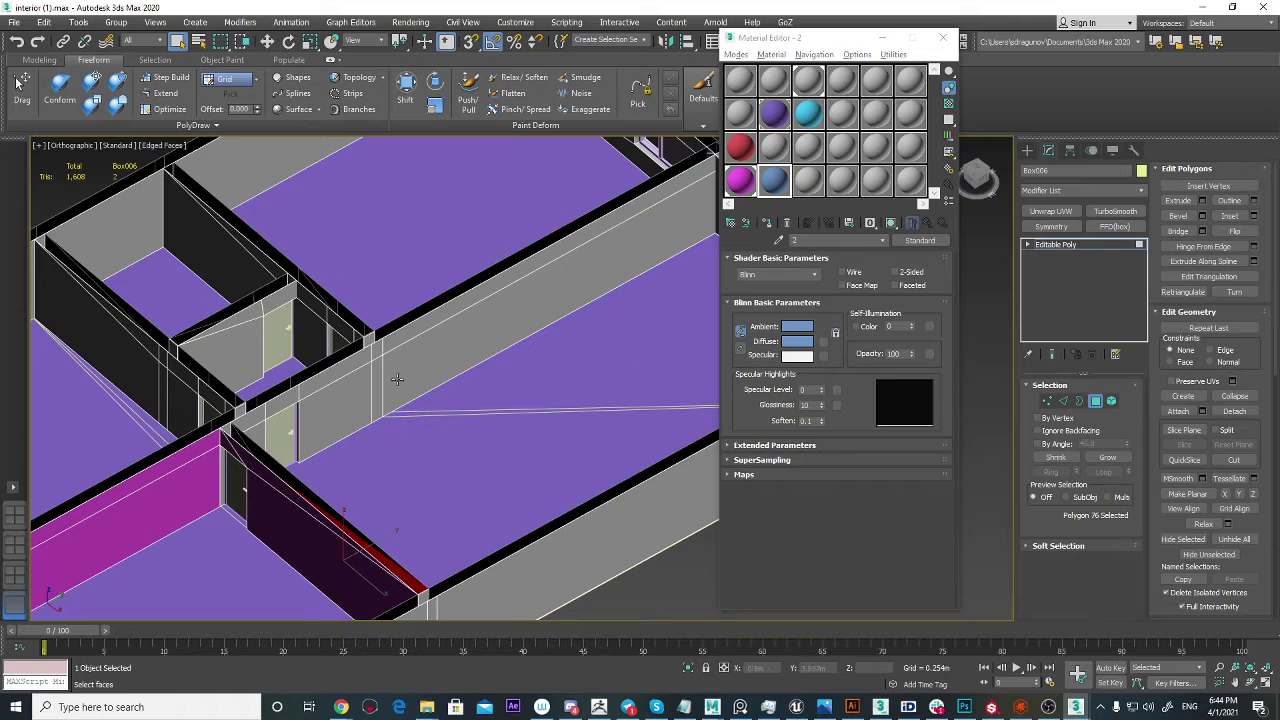
left_click(327, 386)
middle_click_drag(337, 394, 319, 412, "alt")
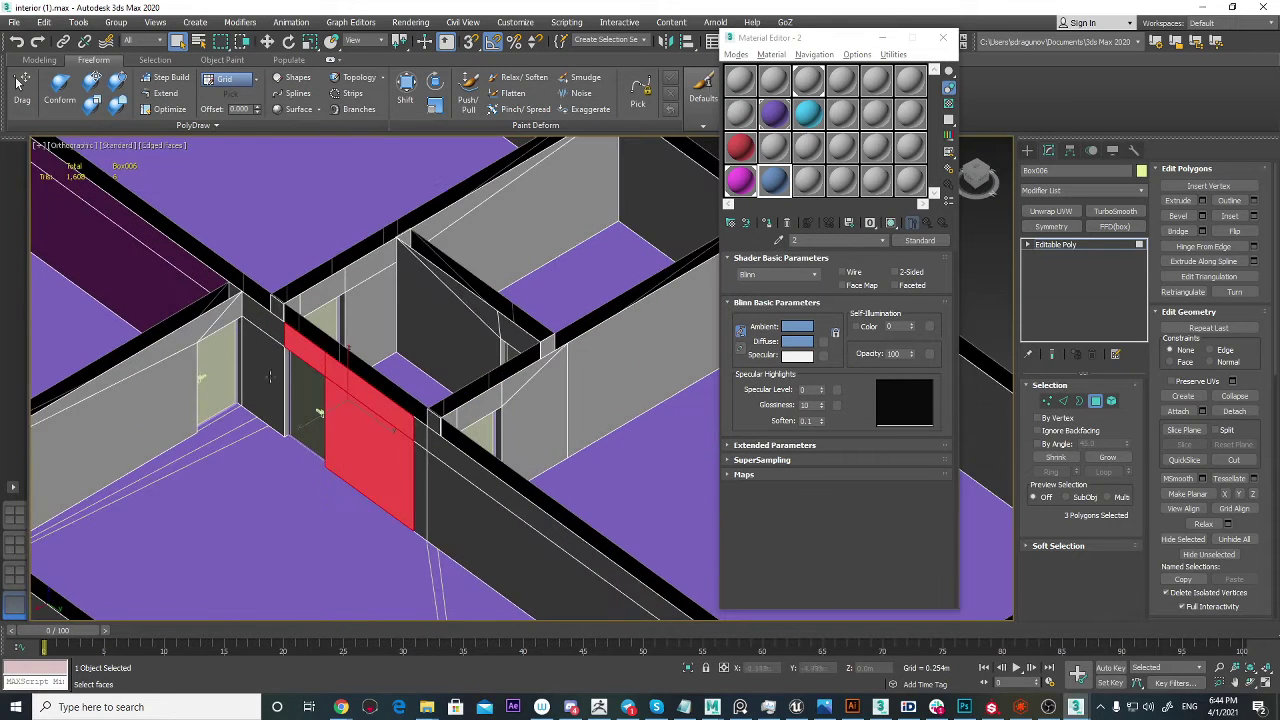
left_click(256, 347, "ctrl")
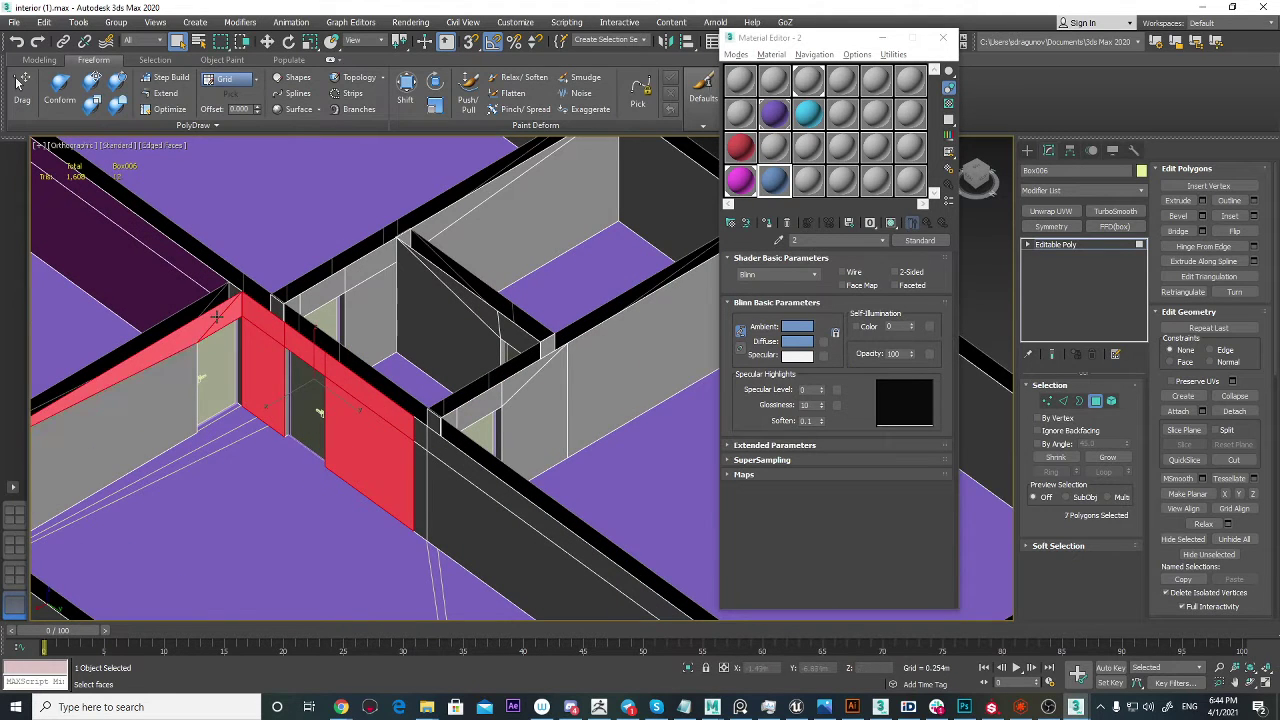
scroll(316, 428, "down", 3)
middle_click_drag(316, 428, 423, 323, "alt")
scroll(214, 357, "up", 2)
left_click(297, 295, "ctrl")
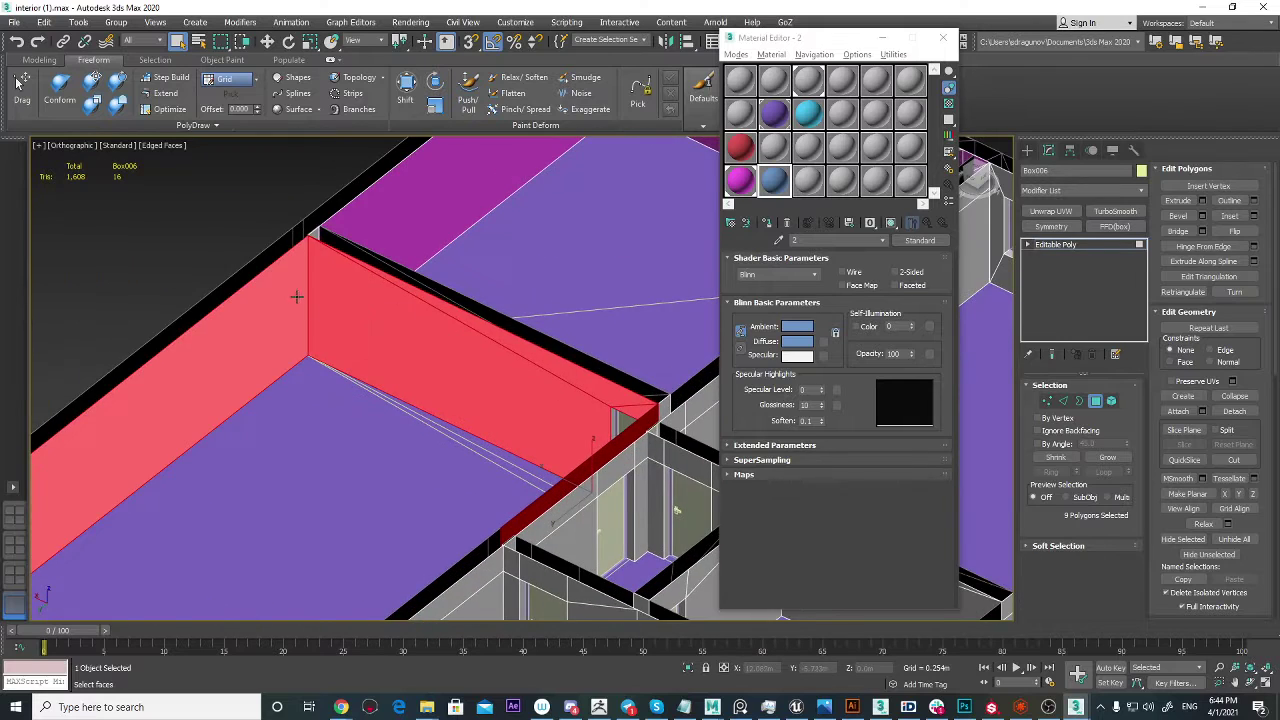
Step: Add the large room's end wall faces around its door and window to the selection
scroll(297, 295, "down", 3)
middle_click_drag(297, 295, 196, 344, "alt")
scroll(196, 344, "up", 3)
middle_click_drag(196, 344, 400, 498)
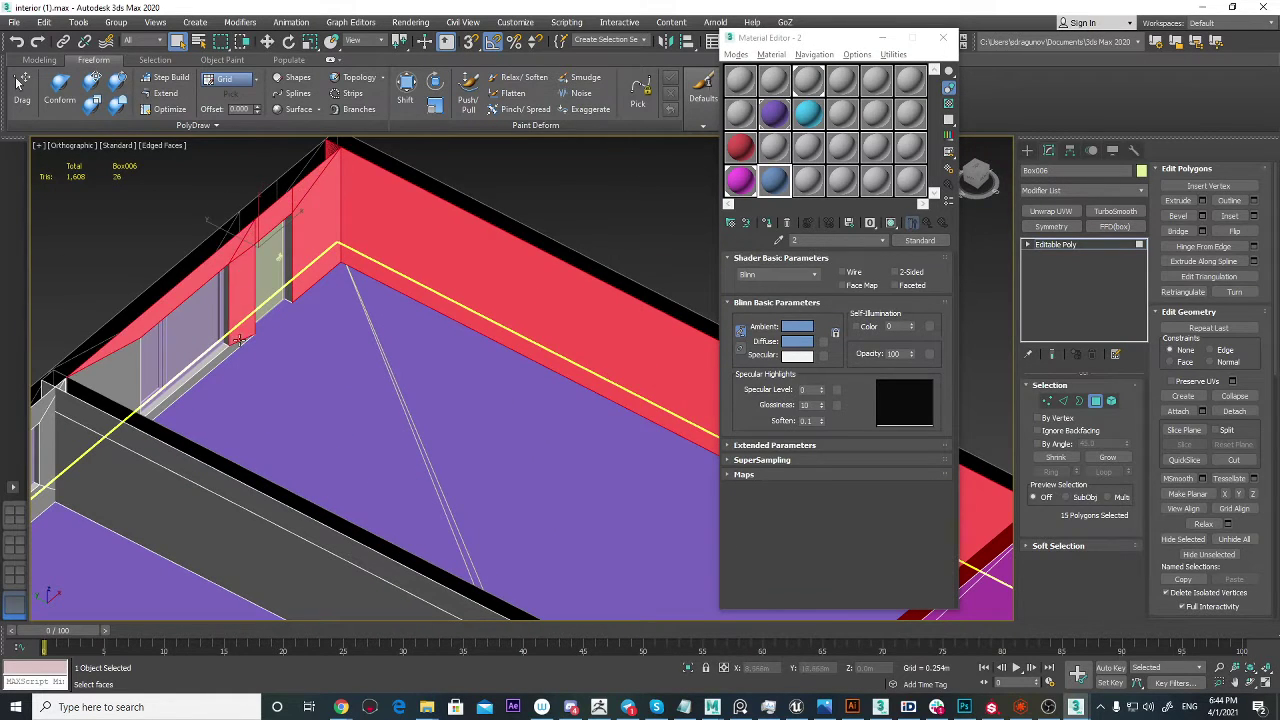
left_click(133, 365, "ctrl")
scroll(270, 251, "down", 4)
middle_click_drag(270, 251, 400, 350, "alt")
scroll(497, 283, "up", 3)
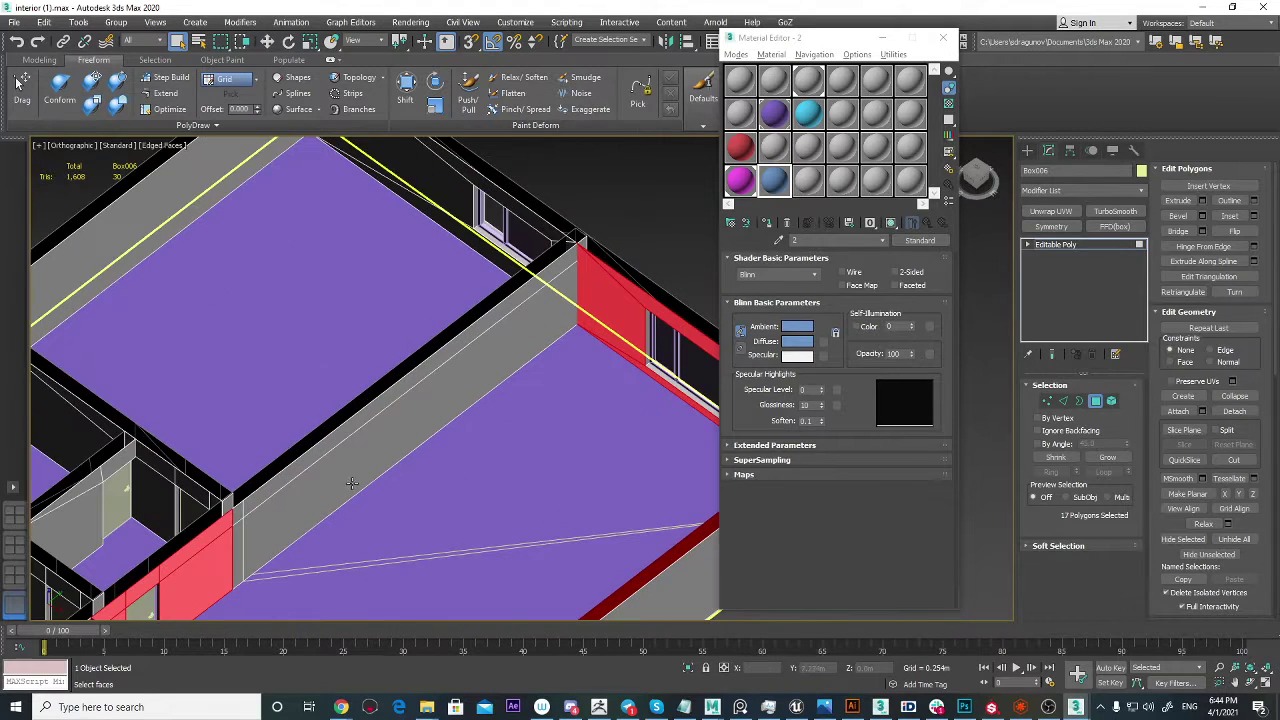
Step: Add the remaining faces of the large room's long inner partition wall to the selection
left_click(249, 527, "ctrl")
left_click(255, 499, "ctrl")
scroll(520, 390, "down", 3)
middle_click_drag(571, 368, 590, 305, "alt")
middle_click_drag(590, 305, 646, 180)
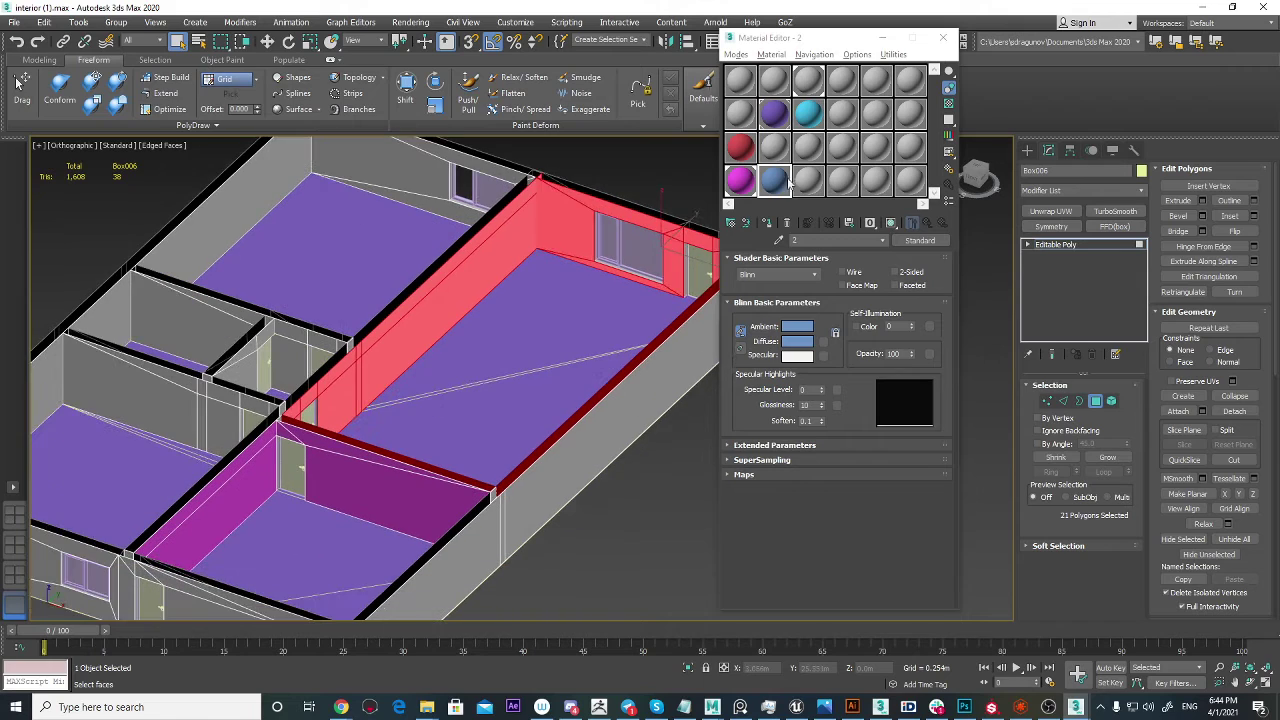
Step: Assign material 2 to the selected large-room walls and clear the selection
left_click_drag(788, 182, 511, 229)
middle_click_drag(614, 250, 519, 413)
left_click(537, 271)
Step: Select the long outer wall and window-end wall faces of the room on the other side of the blue room's partition
scroll(537, 271, "down", 4)
scroll(453, 277, "up", 4)
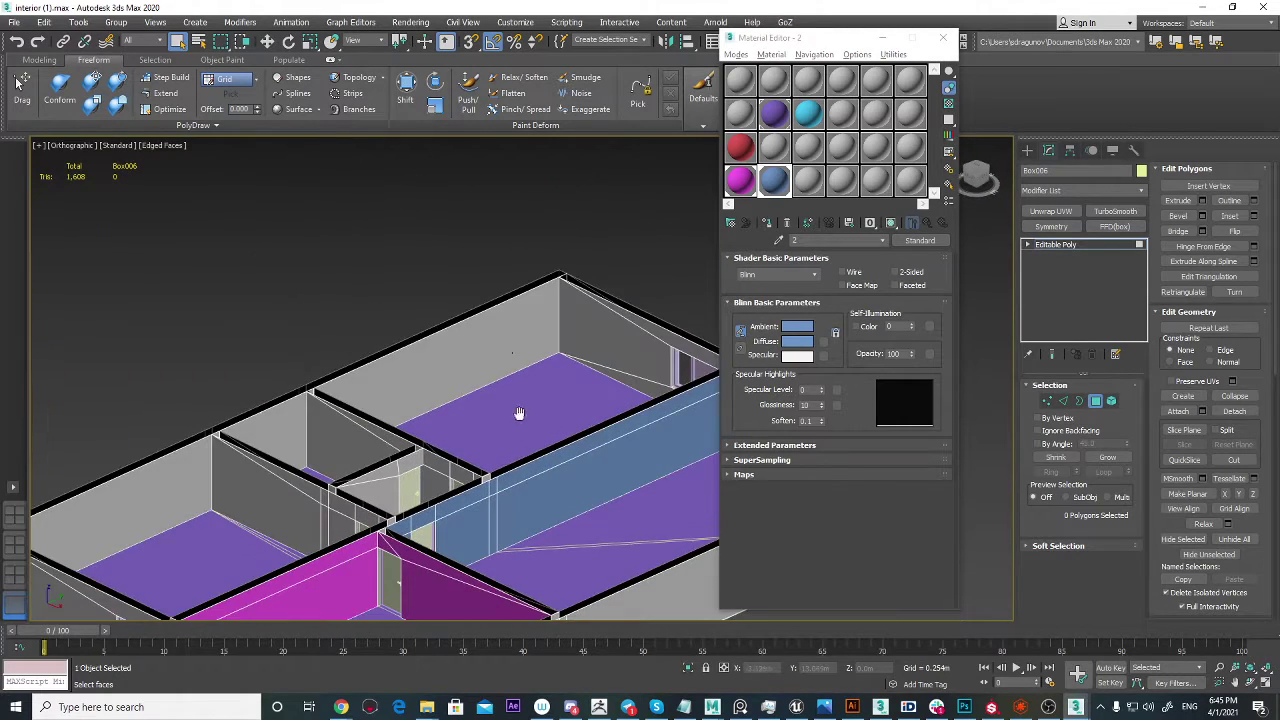
left_click(503, 332)
left_click(562, 315, "ctrl")
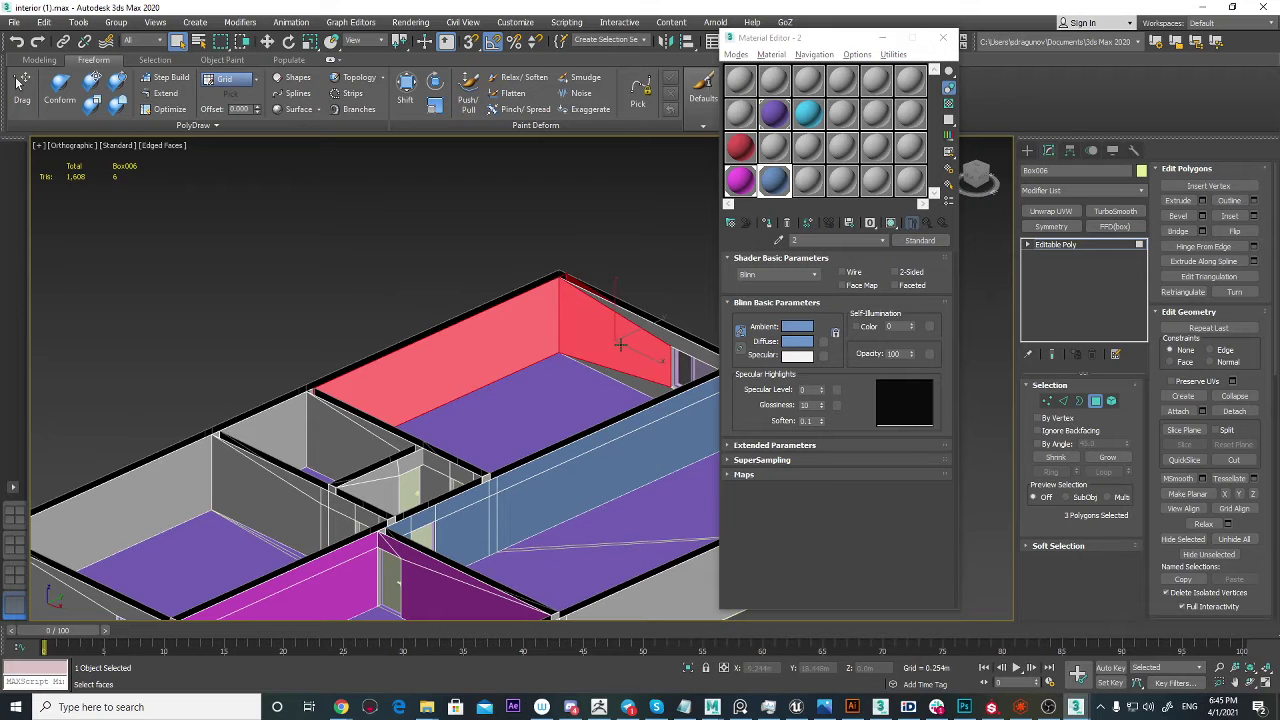
middle_click_drag(602, 390, 461, 490, "alt")
scroll(555, 285, "up", 3)
left_click(462, 265, "ctrl")
left_click(515, 295, "ctrl")
left_click(522, 238, "ctrl")
Step: Add the narrow strip beside that room's interior door and the faces above it to the selection
scroll(541, 372, "up", 3)
scroll(460, 480, "up", 2)
left_click(426, 257, "ctrl")
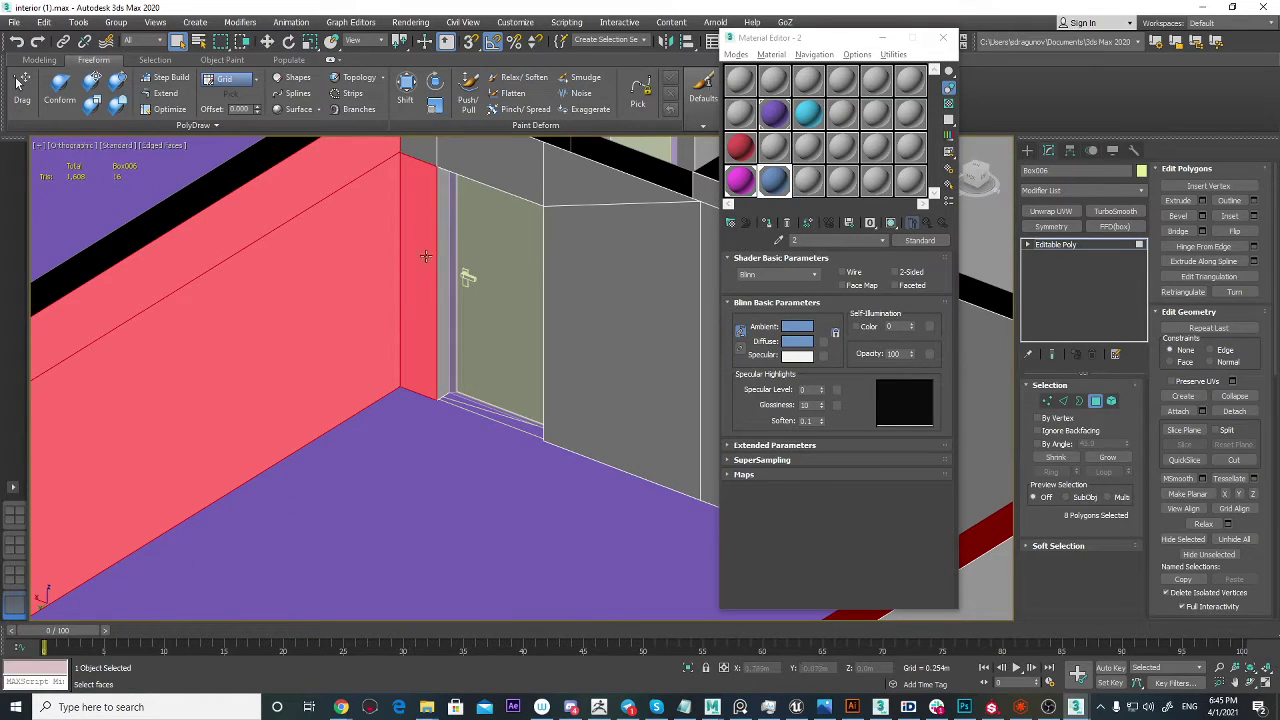
left_click(420, 153, "ctrl")
left_click(487, 157, "ctrl")
Step: Add the room's remaining wall faces beyond the interior door to the selection
middle_click_drag(509, 267, 488, 385, "alt")
scroll(488, 385, "down", 2)
scroll(350, 396, "up", 3)
middle_click_drag(350, 396, 482, 427)
middle_click_drag(442, 315, 597, 240, "alt")
left_click(599, 236, "ctrl")
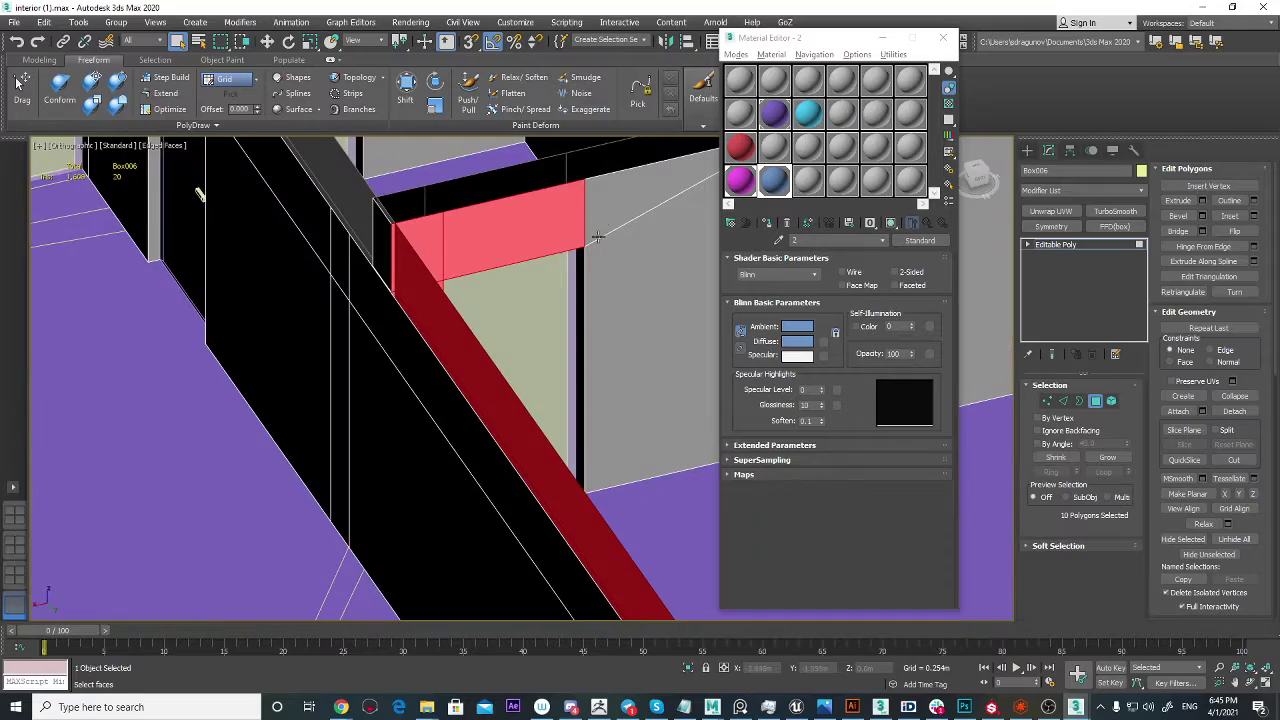
left_click(622, 228, "ctrl")
scroll(655, 268, "down", 3)
middle_click_drag(666, 277, 520, 320, "alt")
scroll(493, 350, "up", 2)
left_click(497, 290, "ctrl")
Step: Examine the room's selected walls from several sides for missed faces
scroll(483, 345, "down", 3)
scroll(560, 420, "up", 5)
scroll(640, 370, "down", 3)
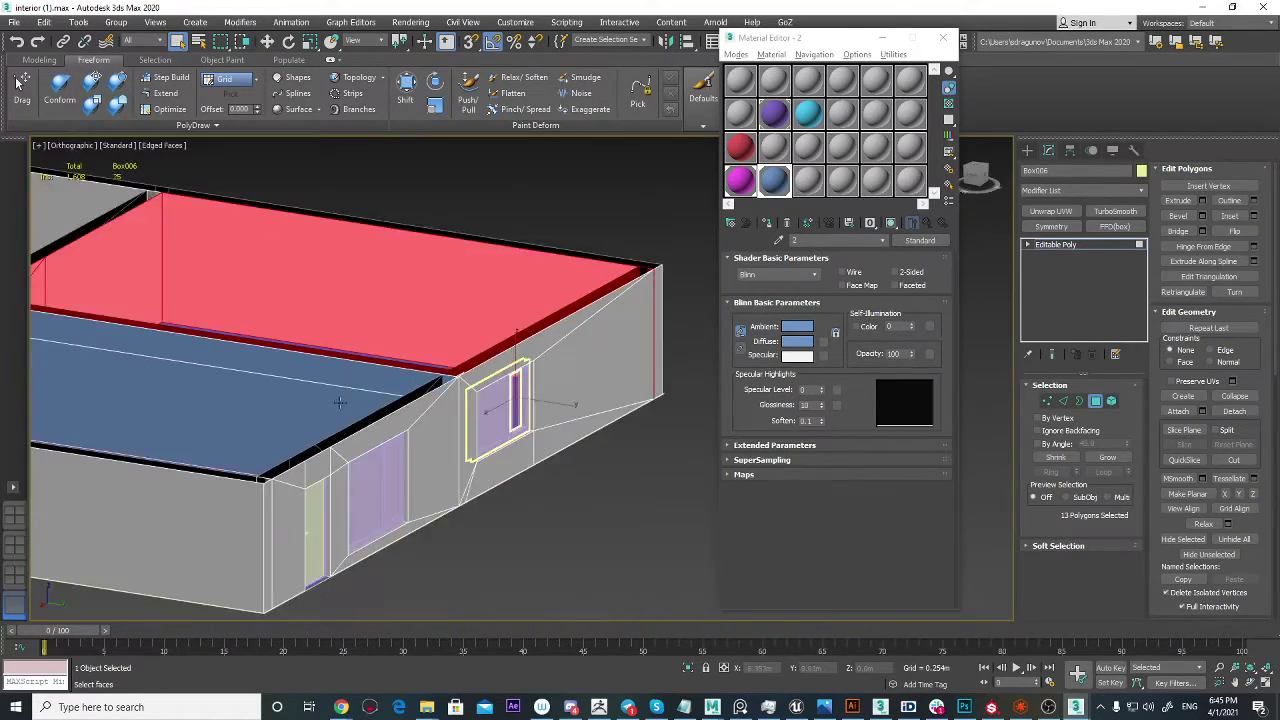
scroll(478, 423, "down", 2)
mouse_move(343, 398)
middle_mouse_down("alt")
mouse_move(478, 423)
mouse_move(340, 393)
middle_mouse_up("alt")
scroll(340, 393, "up", 2)
middle_click_drag(520, 372, 414, 427, "alt")
scroll(387, 362, "up", 3)
middle_click_drag(304, 397, 319, 343)
scroll(274, 394, "up", 2)
scroll(357, 411, "down", 4)
middle_click_drag(357, 411, 402, 402, "alt")
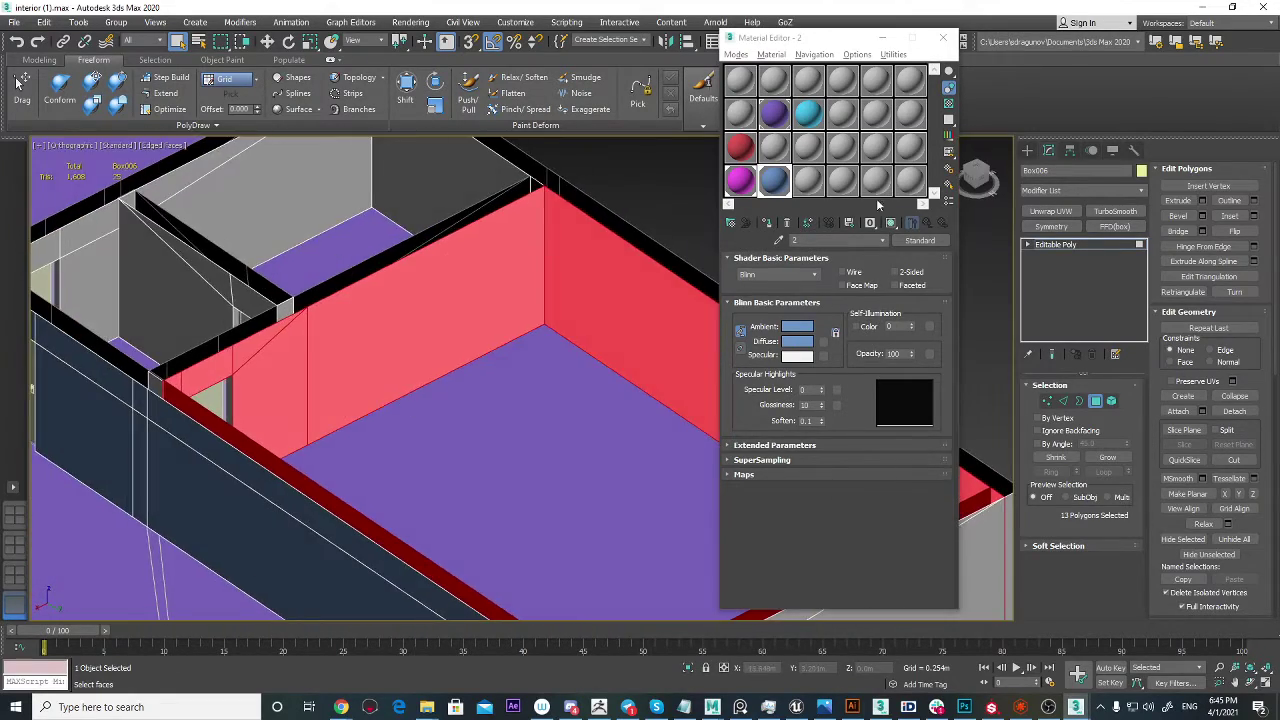
Step: Assign material 3 to the selected walls, change its diffuse colour to light green and clear the selection
left_click_drag(814, 186, 503, 279)
left_click(812, 182)
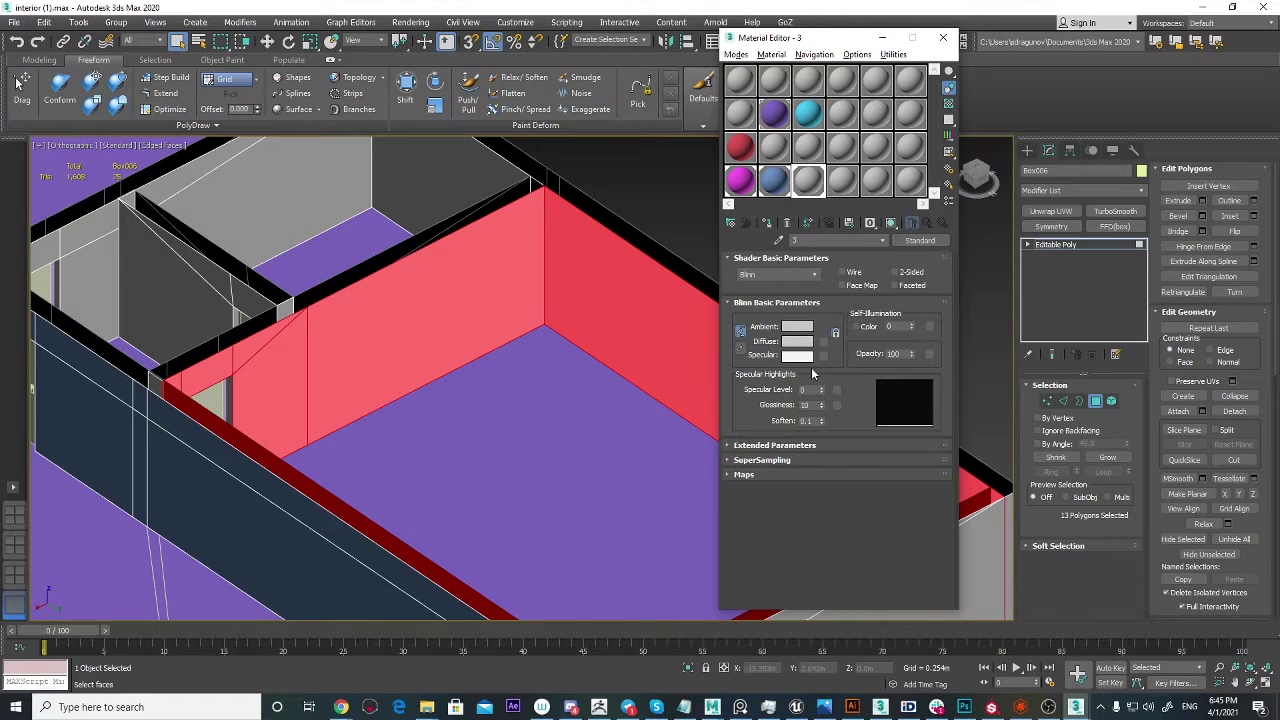
left_click(798, 342)
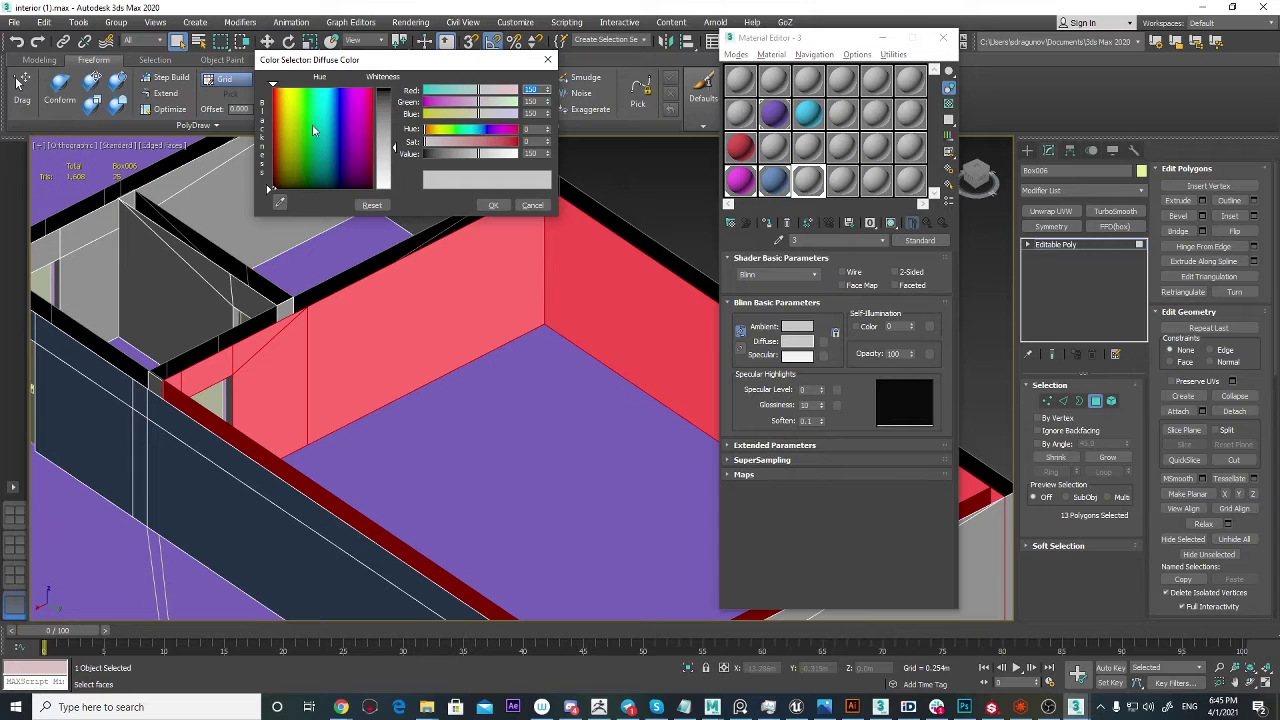
left_click(306, 127)
left_click(385, 110)
left_click(490, 207)
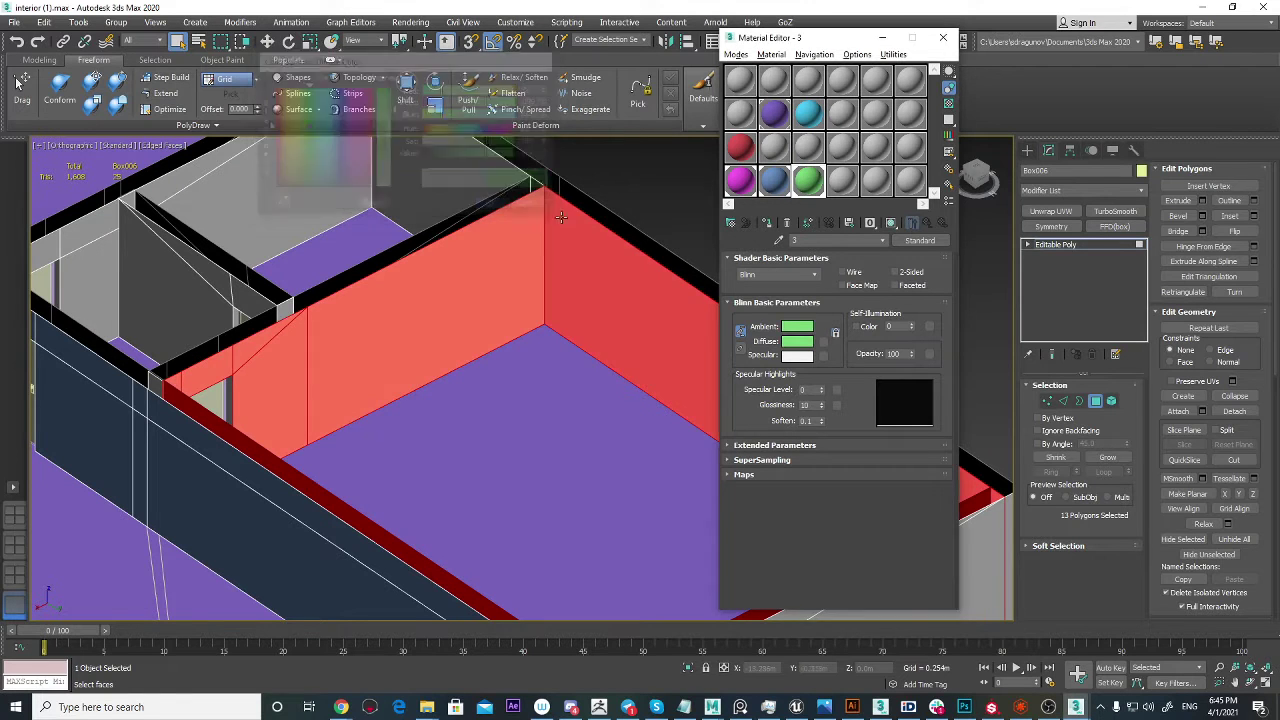
left_click(612, 205)
Step: Select the small room's wall shared with the green room and the adjoining faces above its door
scroll(521, 267, "down", 8)
middle_click_drag(440, 262, 523, 277, "alt")
scroll(490, 262, "up", 4)
middle_click_drag(400, 265, 490, 298, "alt")
scroll(545, 297, "up", 3)
scroll(545, 297, "down", 7)
scroll(490, 298, "up", 8)
left_click(501, 308)
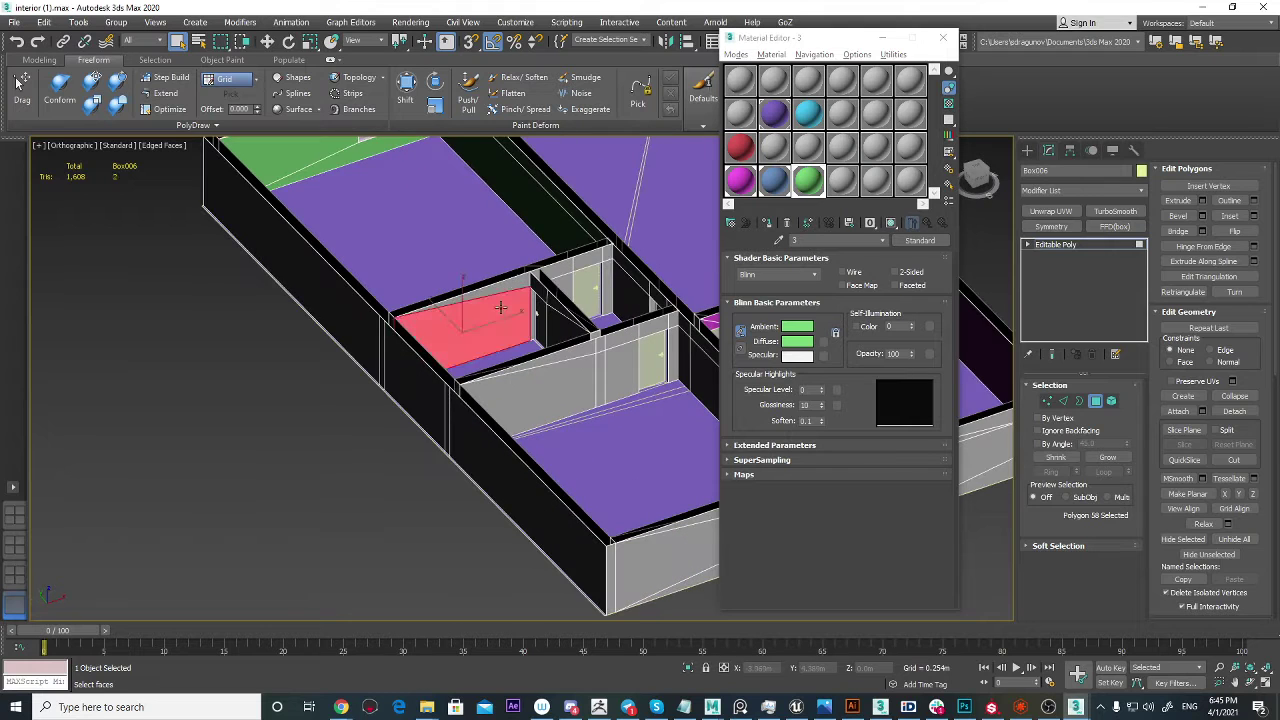
scroll(518, 285, "up", 3)
left_click(534, 253, "ctrl")
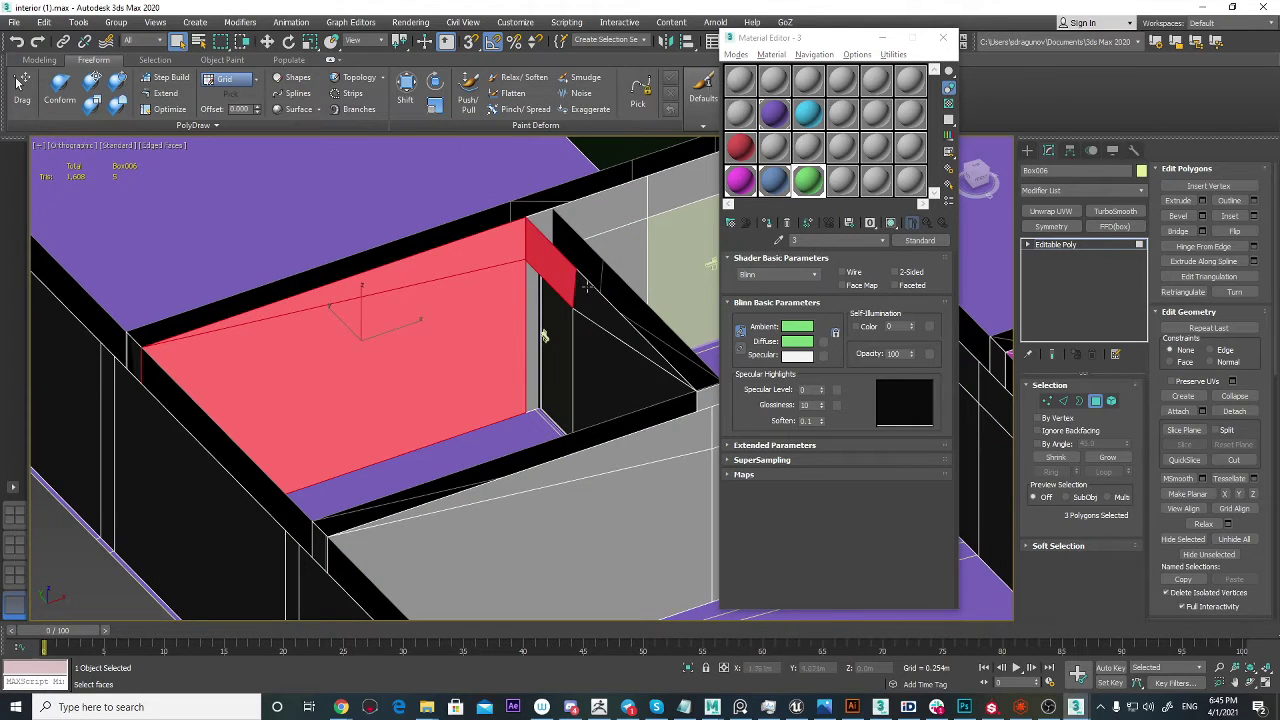
left_click(586, 302, "ctrl")
Step: Add the small room's remaining door-wall faces, opposite partition and outer wall to the selection
middle_click_drag(590, 304, 712, 318, "alt")
middle_click_drag(600, 340, 523, 428)
scroll(520, 410, "up", 2)
left_click(506, 303, "ctrl")
left_click(589, 253, "ctrl")
left_click(580, 287, "ctrl")
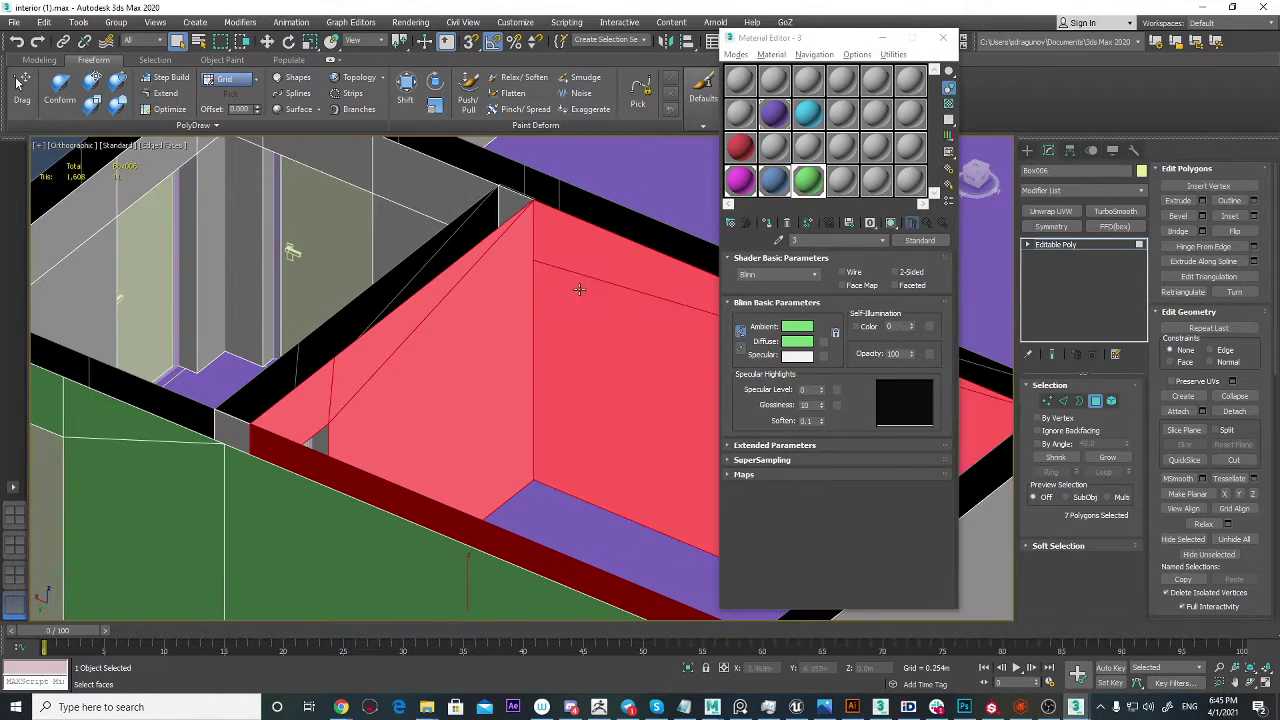
scroll(579, 345, "down", 5)
middle_click_drag(577, 357, 520, 397, "alt")
scroll(522, 393, "up", 6)
left_click(602, 243, "ctrl")
scroll(602, 243, "down", 4)
middle_click_drag(602, 243, 645, 326)
Step: Assign material 4 to the selected small-room walls, change its diffuse colour to white and clear the selection
left_click_drag(845, 183, 508, 355)
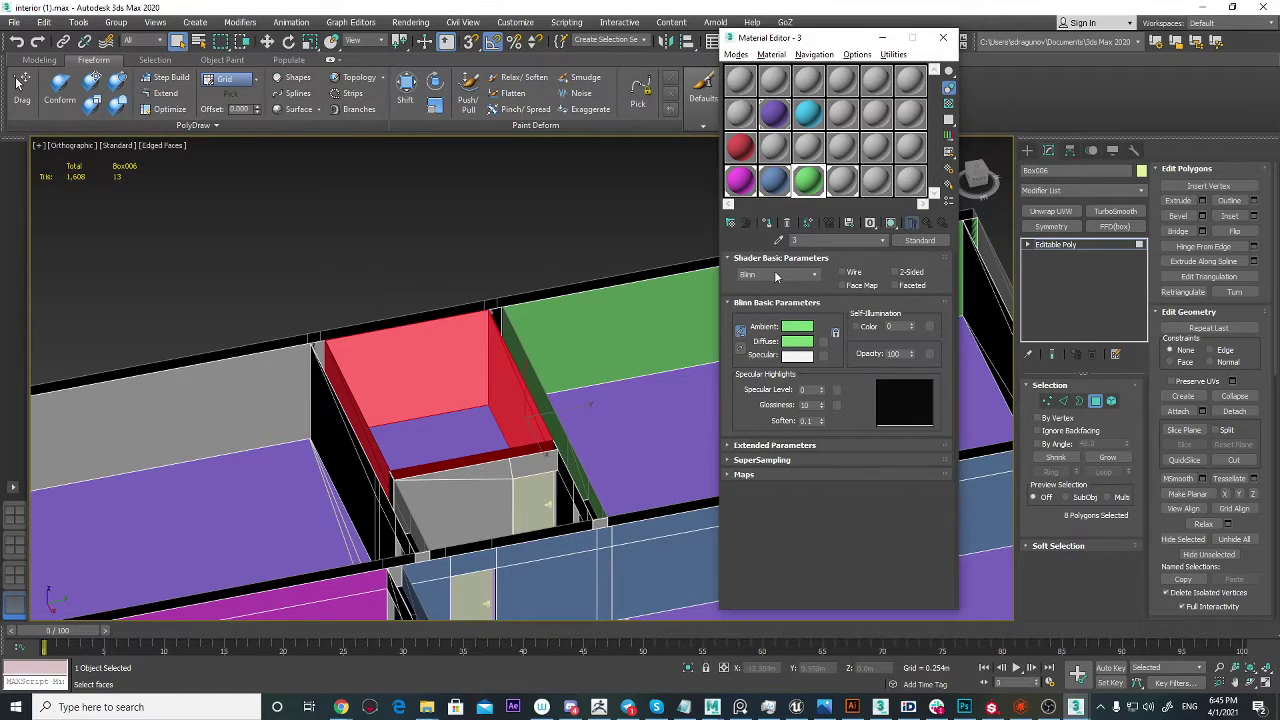
left_click(843, 181)
left_click(803, 342)
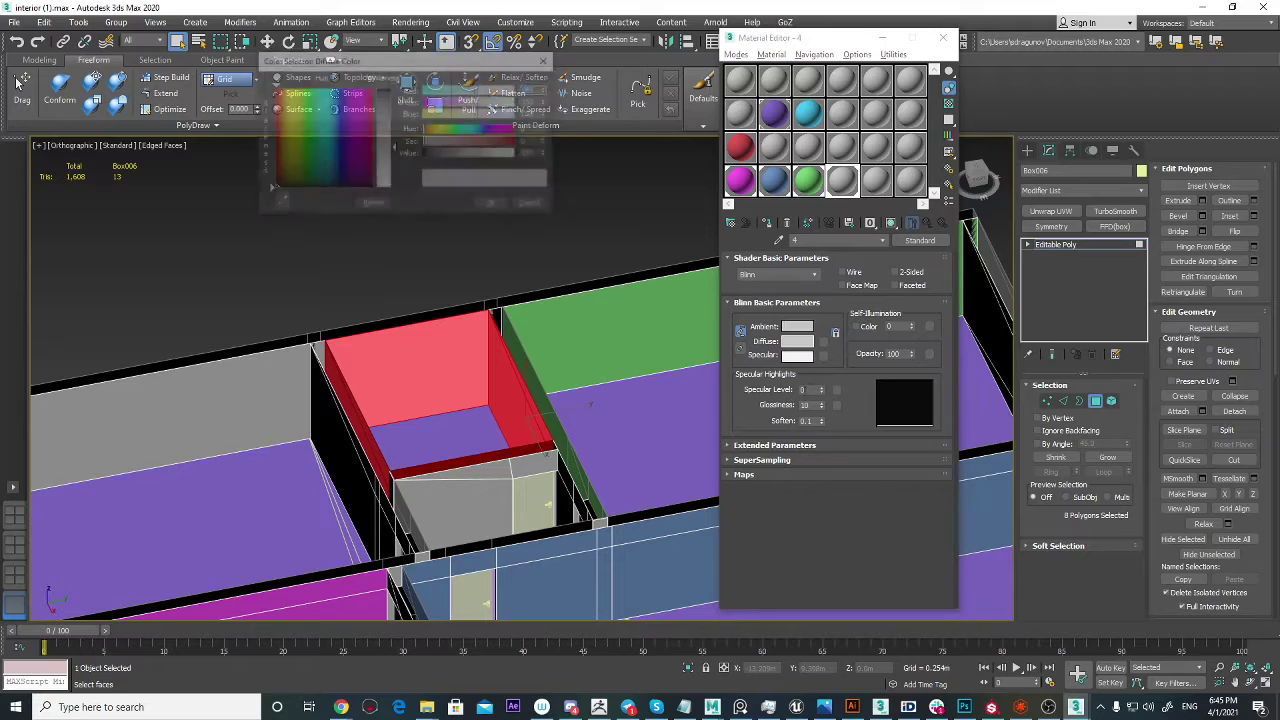
left_click_drag(478, 154, 520, 164)
left_click(494, 205)
middle_click_drag(486, 222, 546, 317, "alt")
left_click(478, 240)
Step: Select the hallway's wall faces around the doors to the white small room and the green room
scroll(428, 306, "down", 4)
scroll(497, 318, "up", 3)
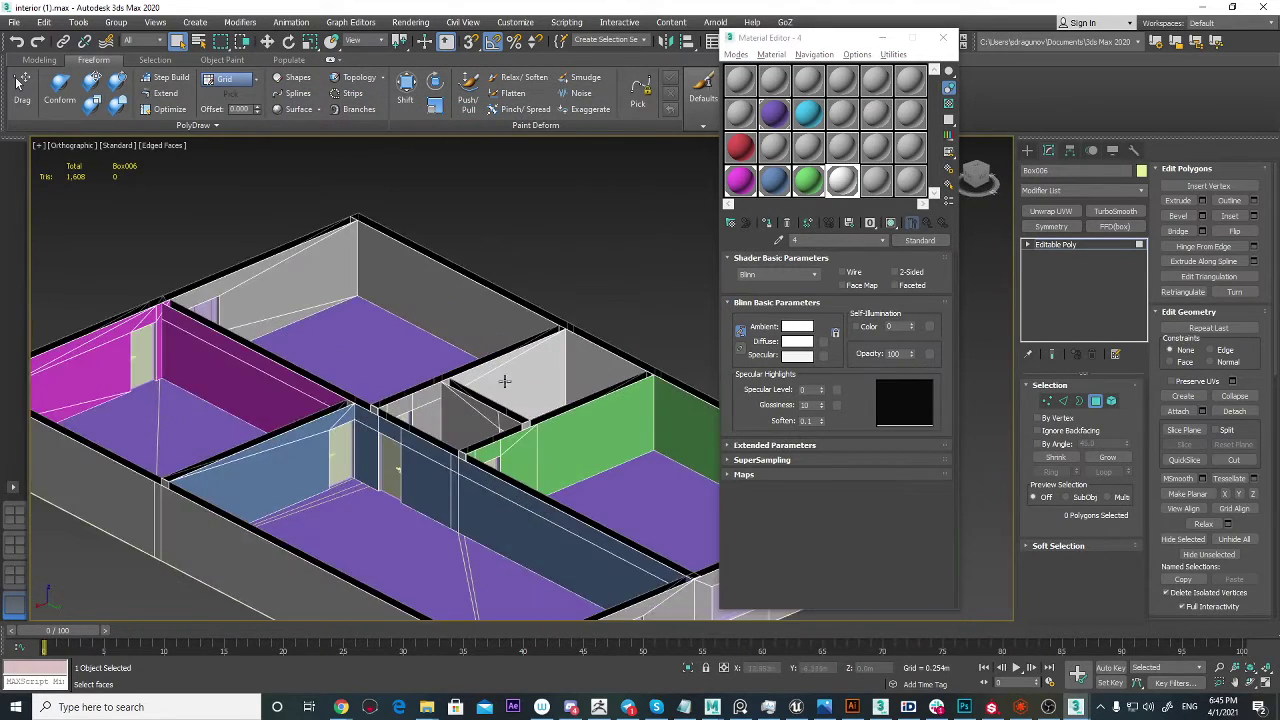
scroll(505, 380, "up", 4)
left_click(397, 436)
left_click(448, 451, "ctrl")
middle_click_drag(448, 451, 780, 402, "alt")
left_click(559, 423, "ctrl")
left_click(606, 384, "ctrl")
left_click(589, 431, "ctrl")
left_click(657, 402, "ctrl")
scroll(617, 419, "down", 3)
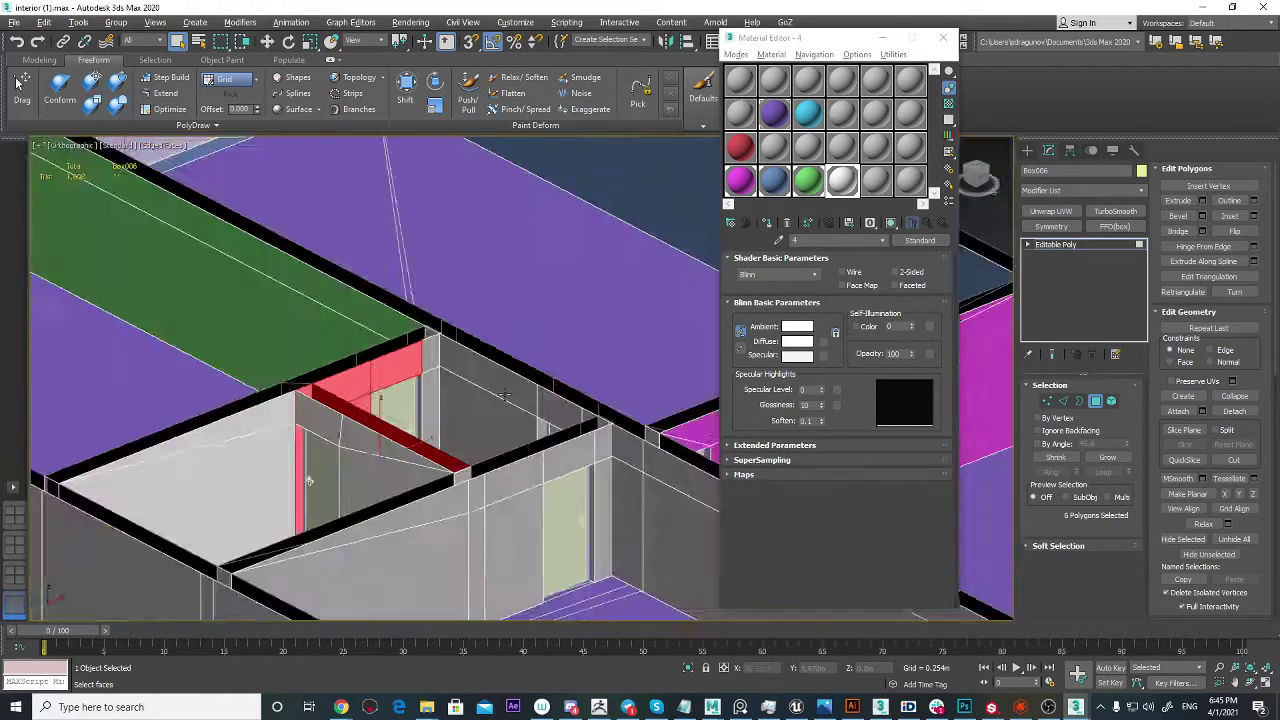
Step: Add the hallway's wall shared with the blue room, including the faces around its door, to the selection
scroll(470, 382, "up", 3)
left_click(389, 345, "ctrl")
left_click(388, 384, "ctrl")
left_click(428, 402, "ctrl")
left_click(434, 362, "ctrl")
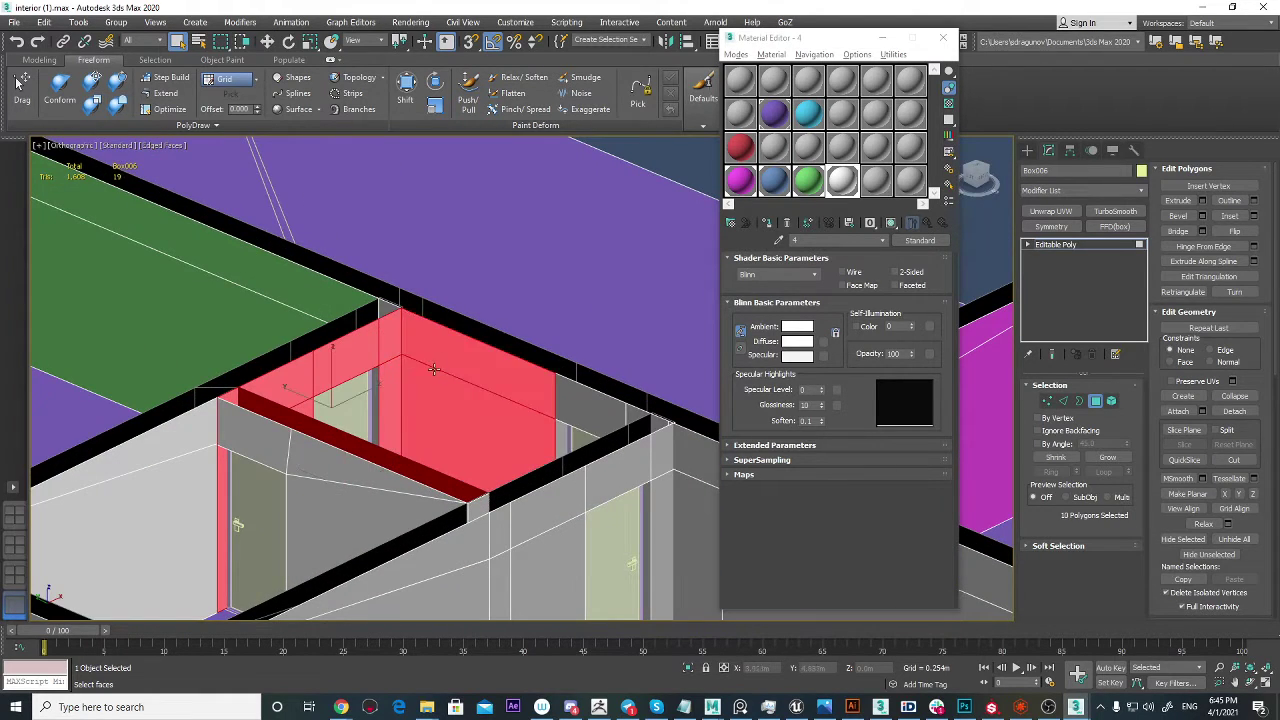
middle_click_drag(434, 366, 517, 378, "alt")
left_click(496, 293, "ctrl")
left_click(531, 281, "ctrl")
left_click(526, 315, "ctrl")
Step: Add the hallway's end wall opposite the green room, including the faces around its door, to the selection
middle_click_drag(526, 318, 424, 274, "alt")
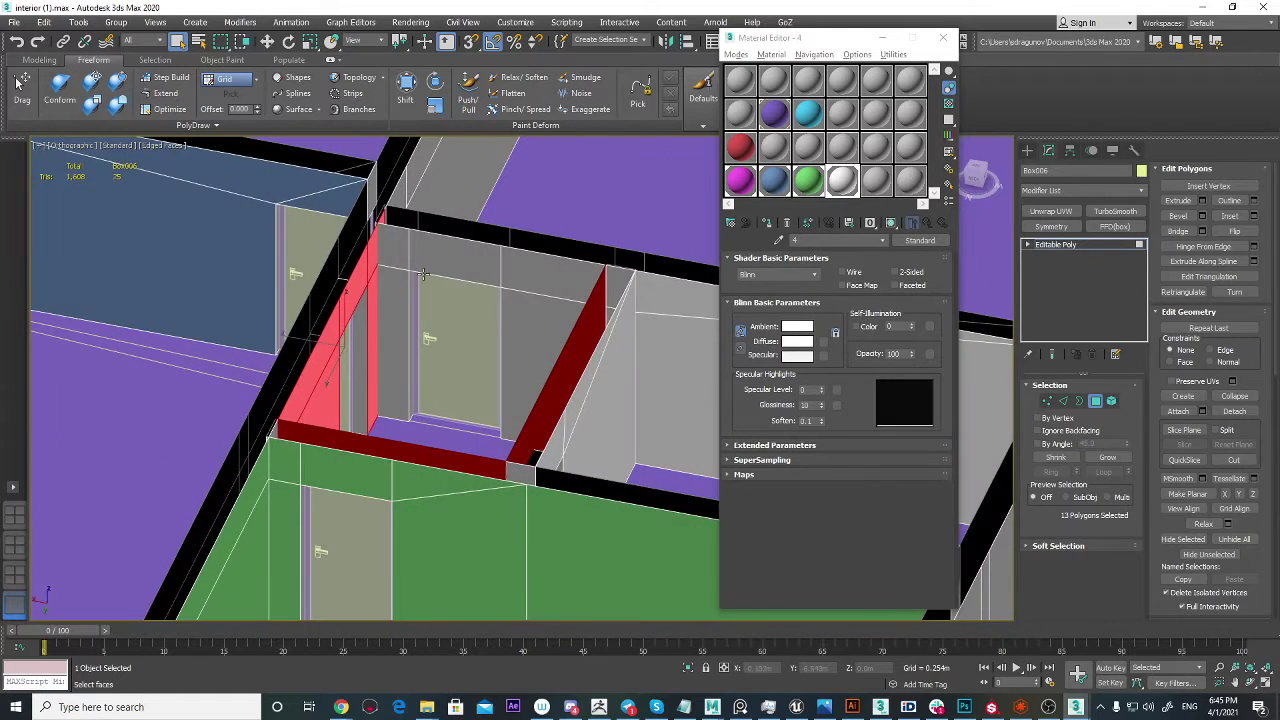
left_click(400, 285, "ctrl")
left_click(451, 262, "ctrl")
left_click(527, 275, "ctrl")
left_click(520, 304, "ctrl")
middle_click_drag(520, 304, 605, 323, "alt")
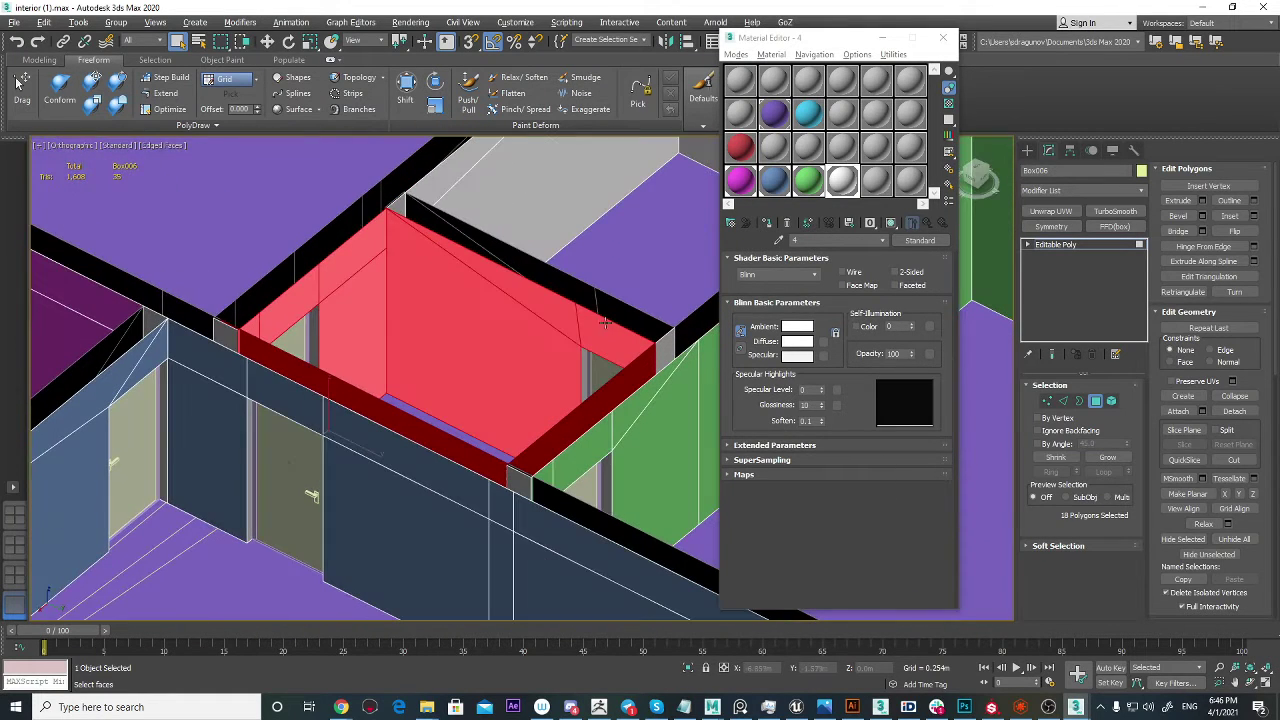
Step: Assign material 5 to the selected hallway walls, change its diffuse colour to bright yellow and clear the selection
left_click(874, 172)
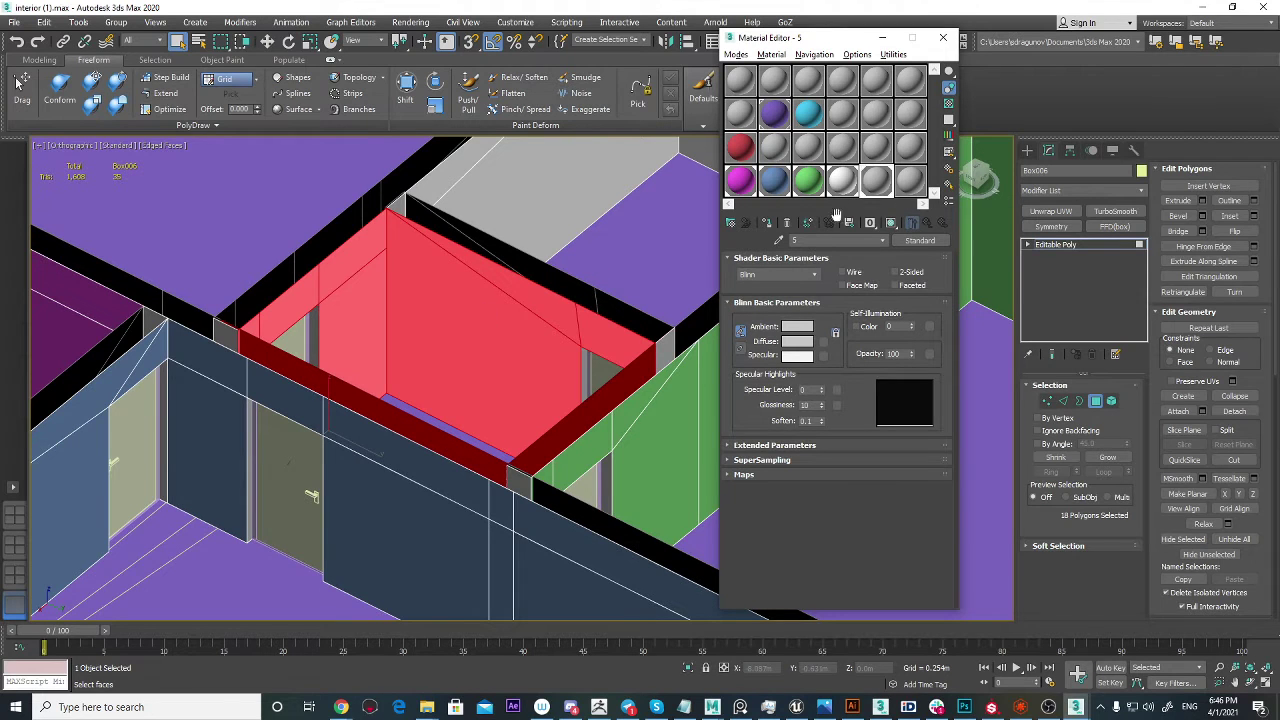
left_click(794, 344)
left_click_drag(453, 115, 424, 115)
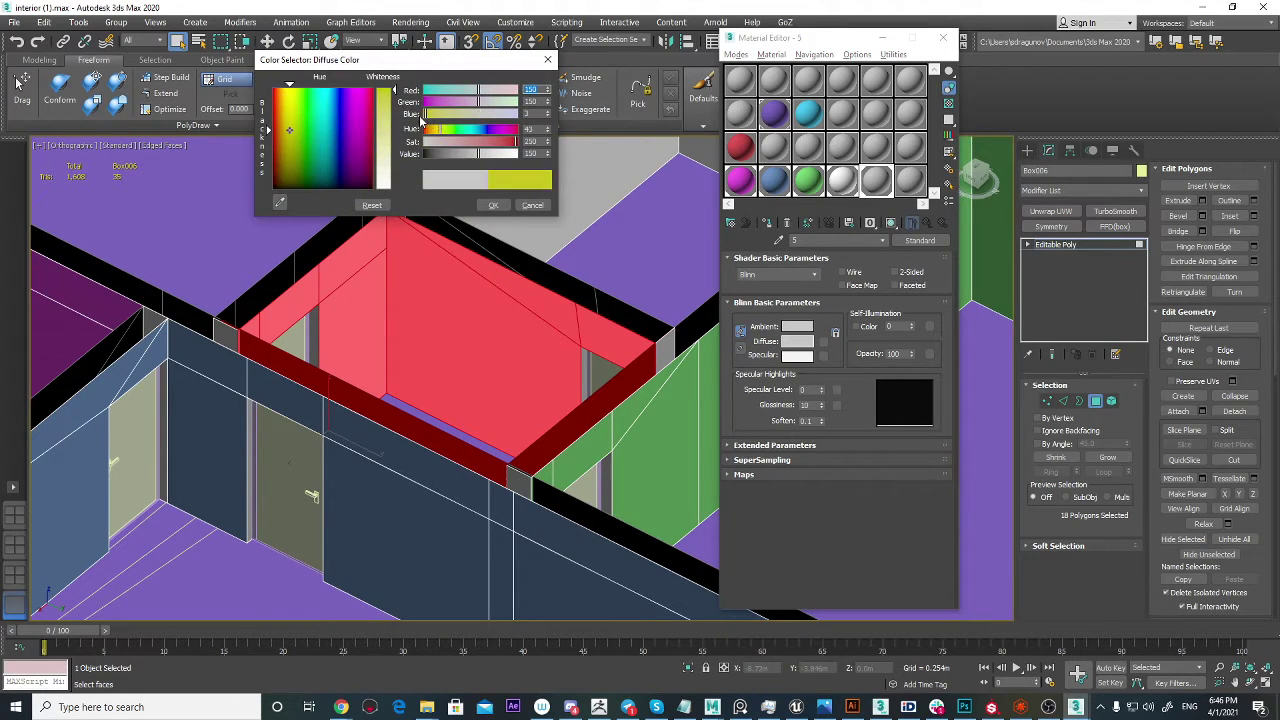
left_click(442, 131)
left_click_drag(477, 155, 518, 155)
left_click(493, 205)
left_click(543, 230)
Step: Select the grey corner room's outer wall and the wall faces around its window
scroll(548, 229, "down", 5)
scroll(602, 254, "down", 4)
mouse_move(602, 254)
middle_mouse_down("alt")
mouse_move(437, 240)
mouse_move(590, 275)
middle_mouse_up("alt")
middle_click_drag(590, 275, 616, 348)
scroll(617, 347, "up", 4)
left_click(480, 198)
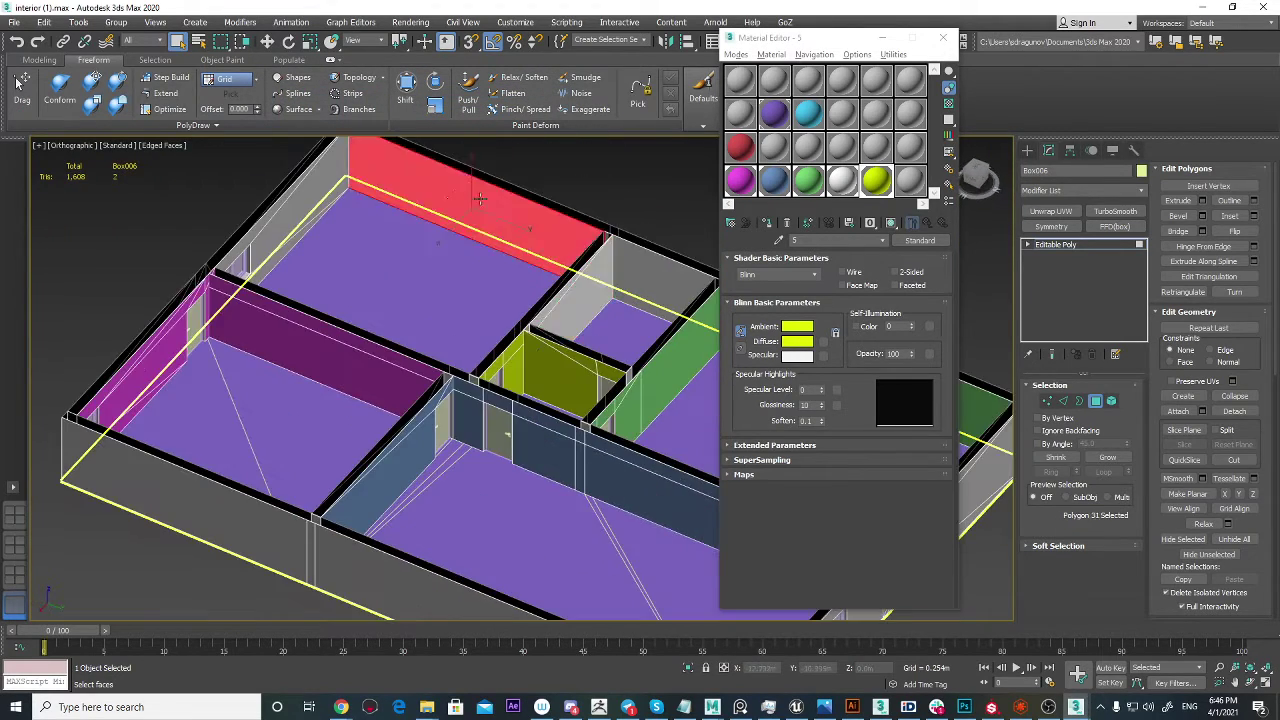
middle_click_drag(316, 173, 414, 360, "alt")
scroll(414, 360, "up", 4)
left_click(449, 223, "ctrl")
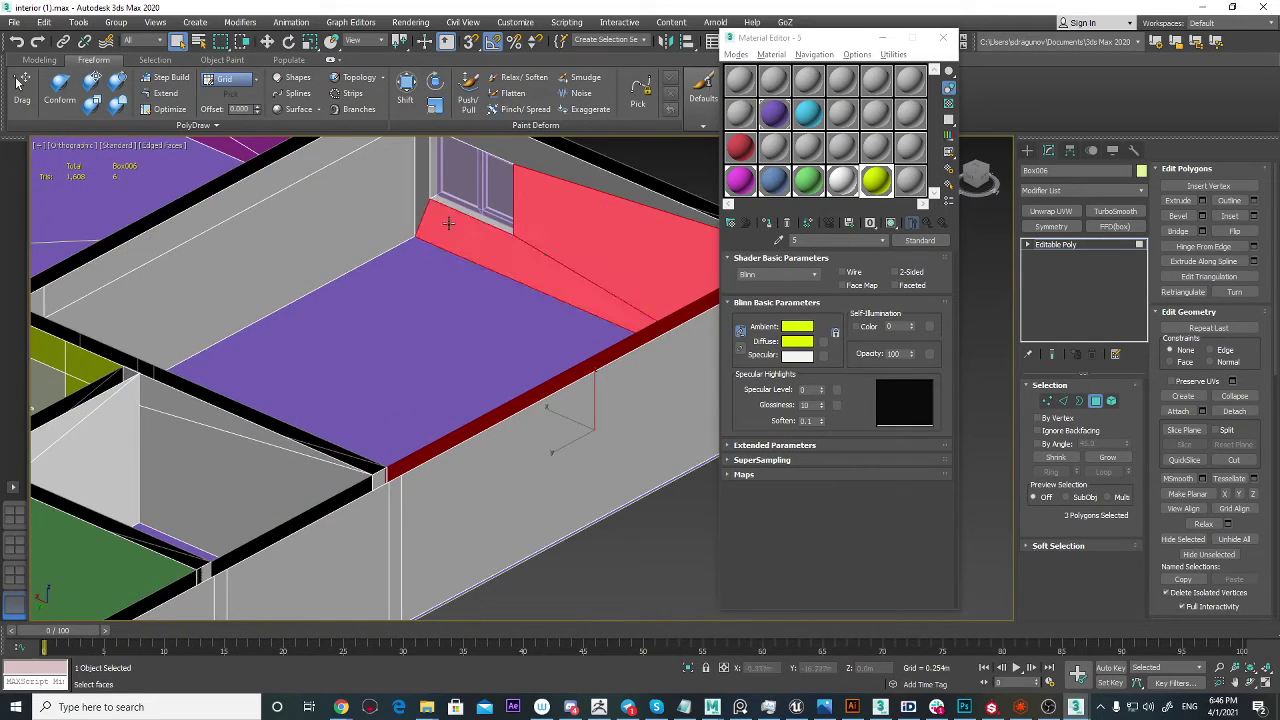
left_click(420, 186, "ctrl")
middle_click_drag(451, 257, 470, 411)
left_click(491, 283, "ctrl")
Step: Add the corner room's wall shared with the magenta room and all faces of its door wall to the selection
left_click(411, 281, "ctrl")
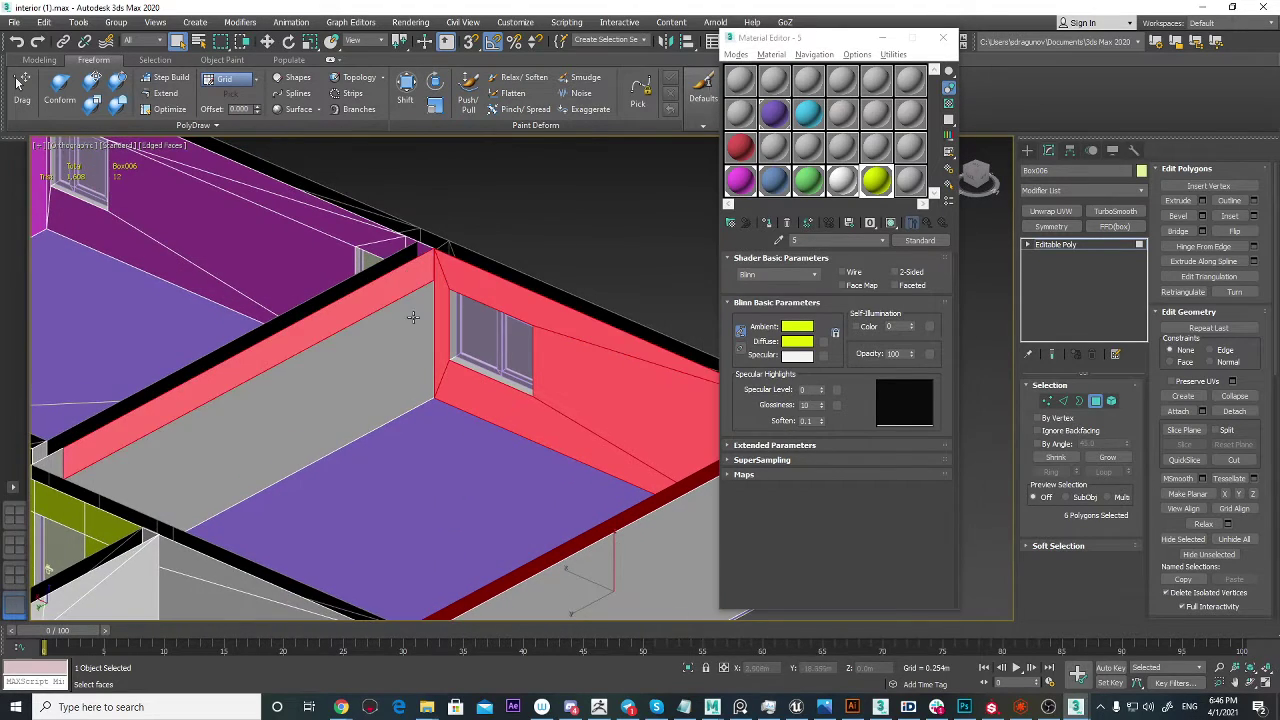
left_click(413, 317, "ctrl")
scroll(488, 380, "down", 4)
scroll(487, 380, "up", 5)
scroll(545, 361, "up", 2)
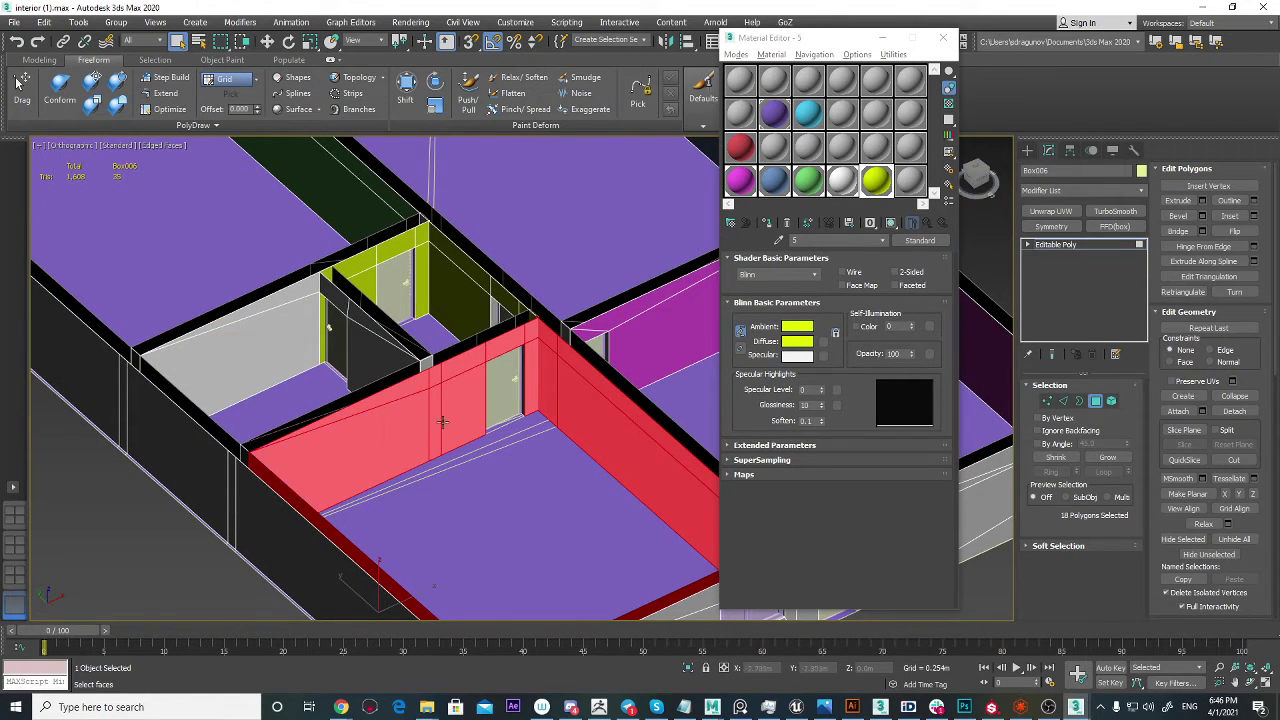
scroll(400, 420, "down", 5)
mouse_move(442, 422)
middle_mouse_down("alt")
mouse_move(345, 440)
mouse_move(354, 409)
mouse_move(490, 385)
mouse_move(440, 405)
middle_mouse_up("alt")
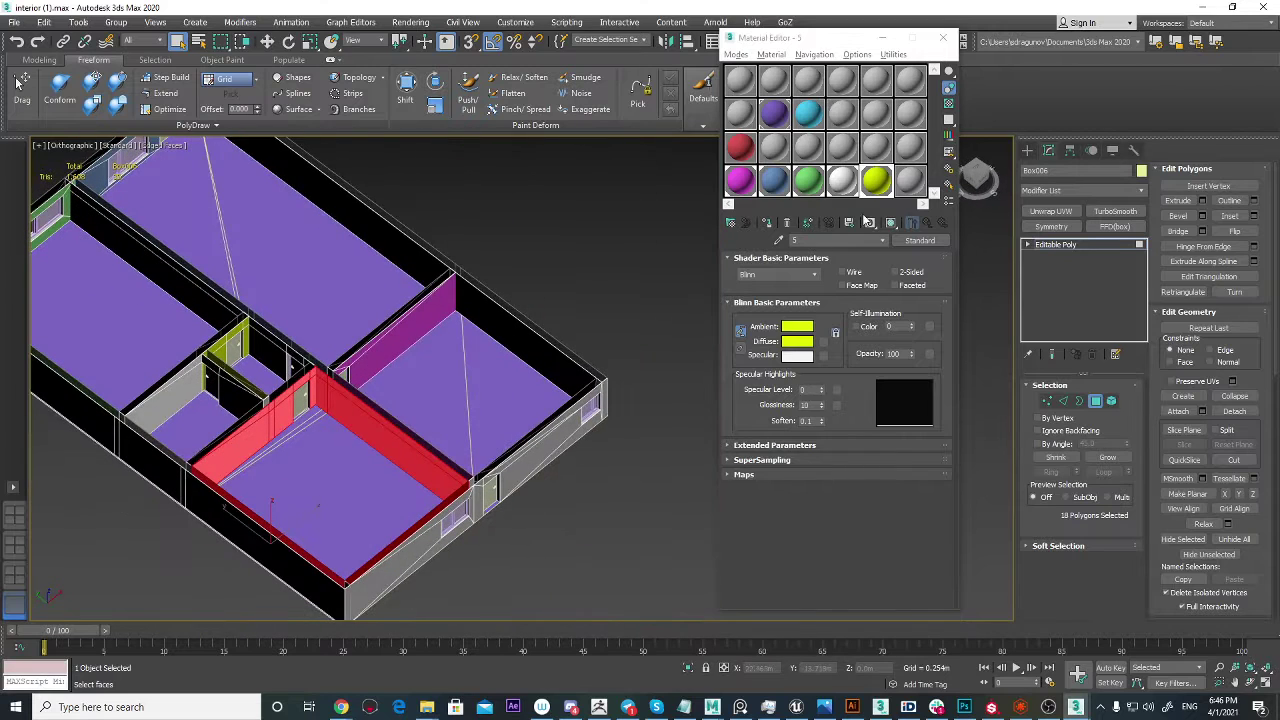
Step: Assign material 6 to the selected corner-room walls
left_click_drag(912, 184, 395, 430)
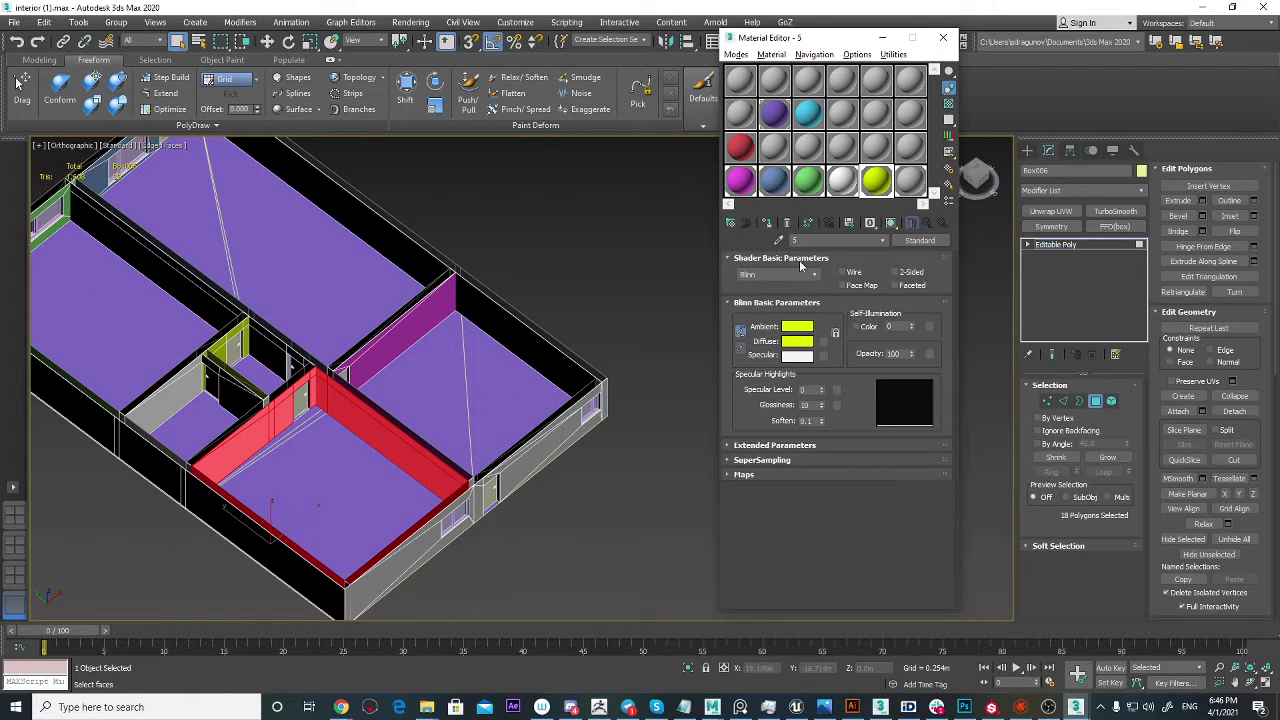
left_click(910, 180)
scroll(530, 370, "up", 5)
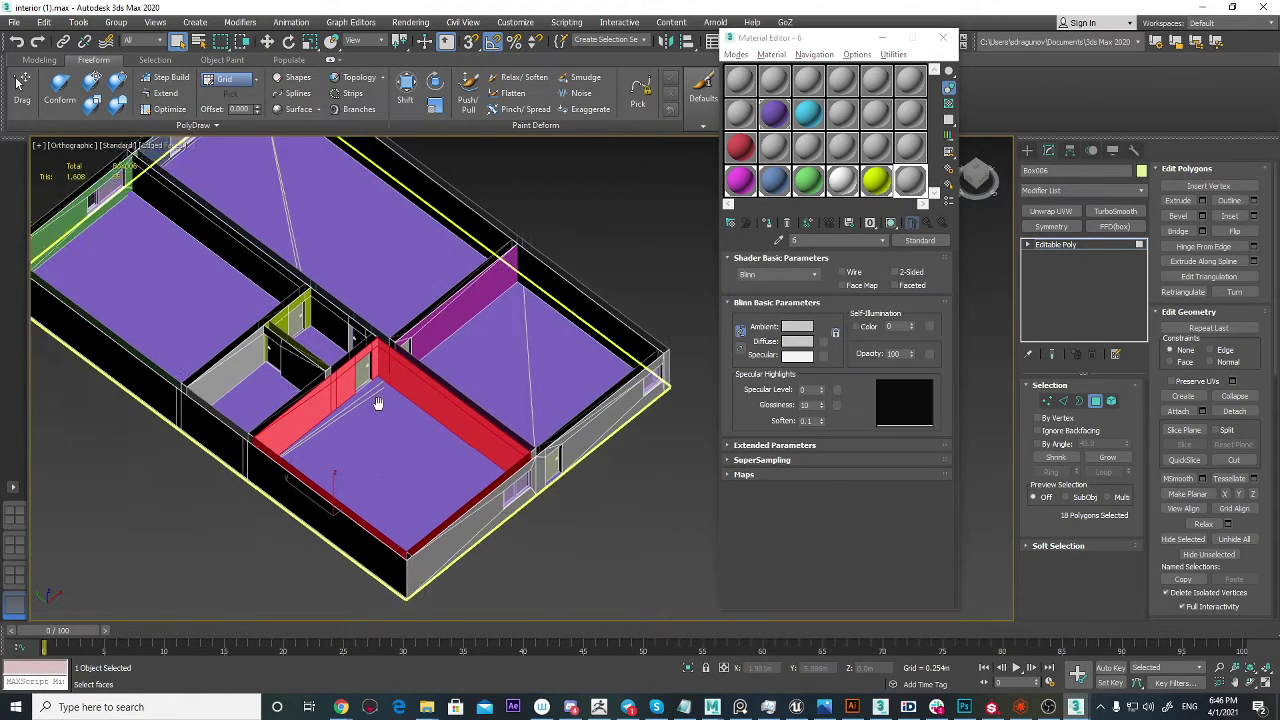
middle_click_drag(421, 424, 459, 426)
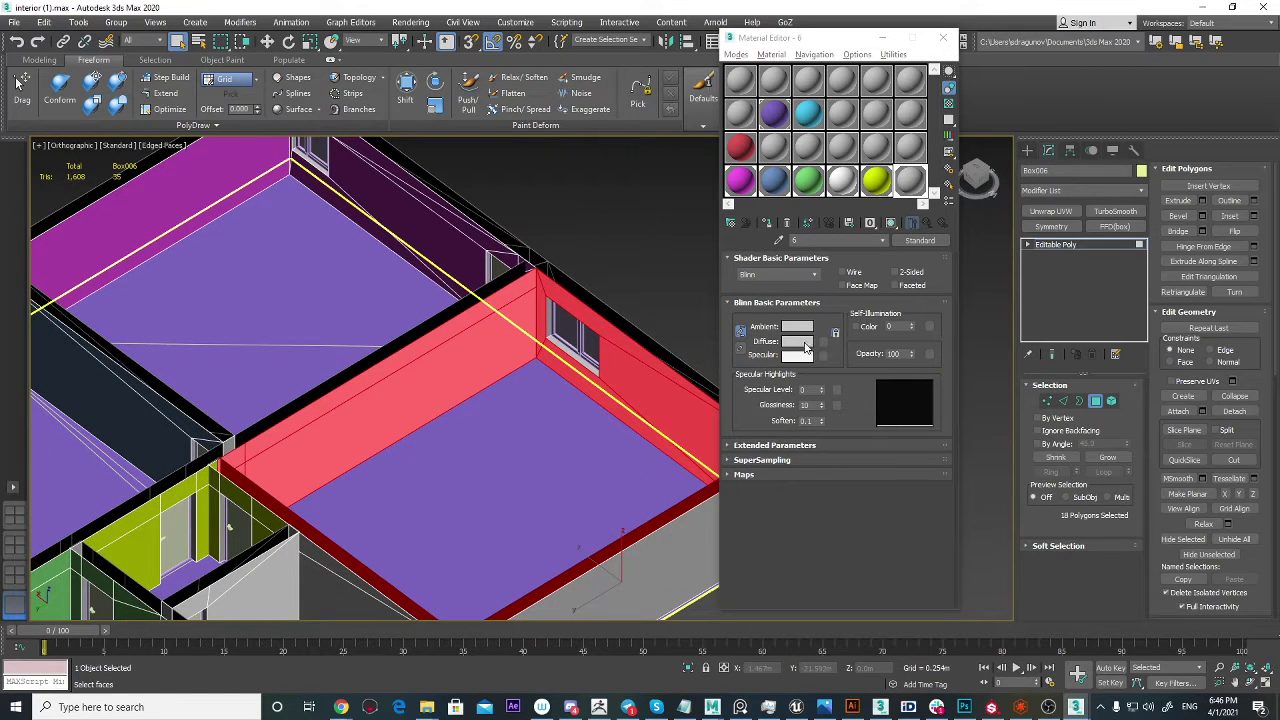
Step: Try a magenta diffuse colour for material 6 and clear the face selection
left_click(805, 343)
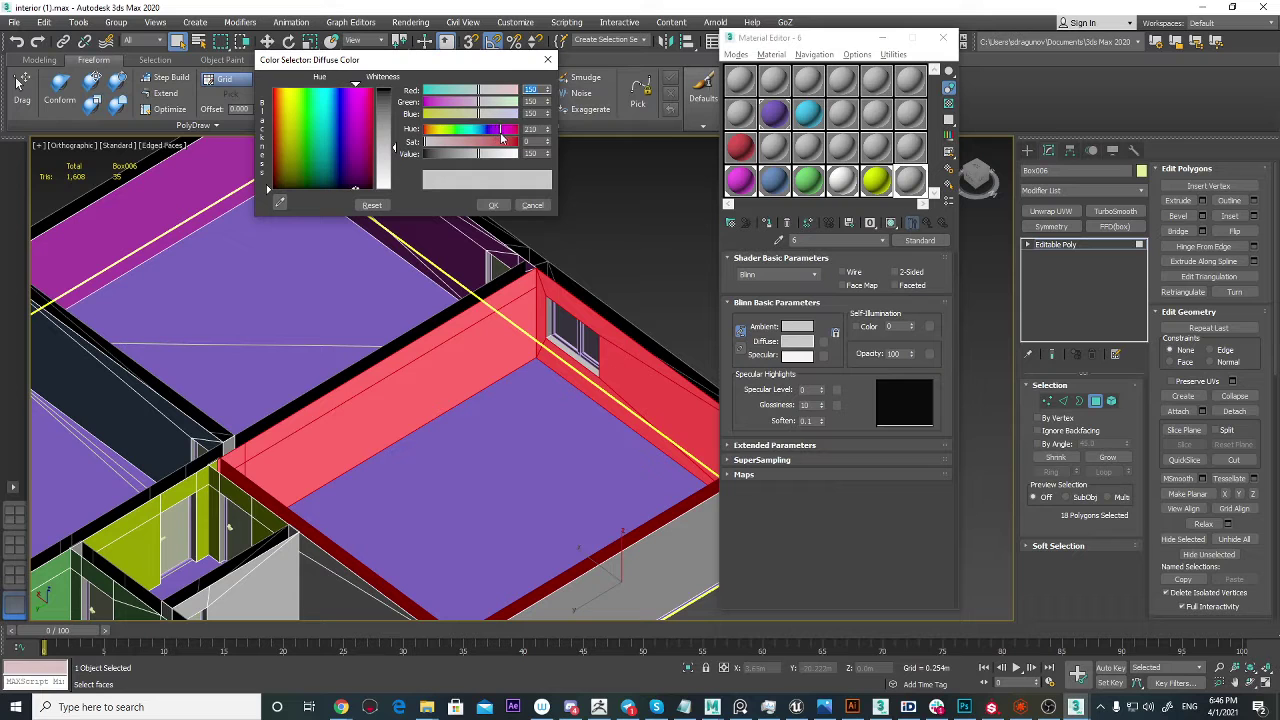
left_click_drag(354, 86, 355, 86)
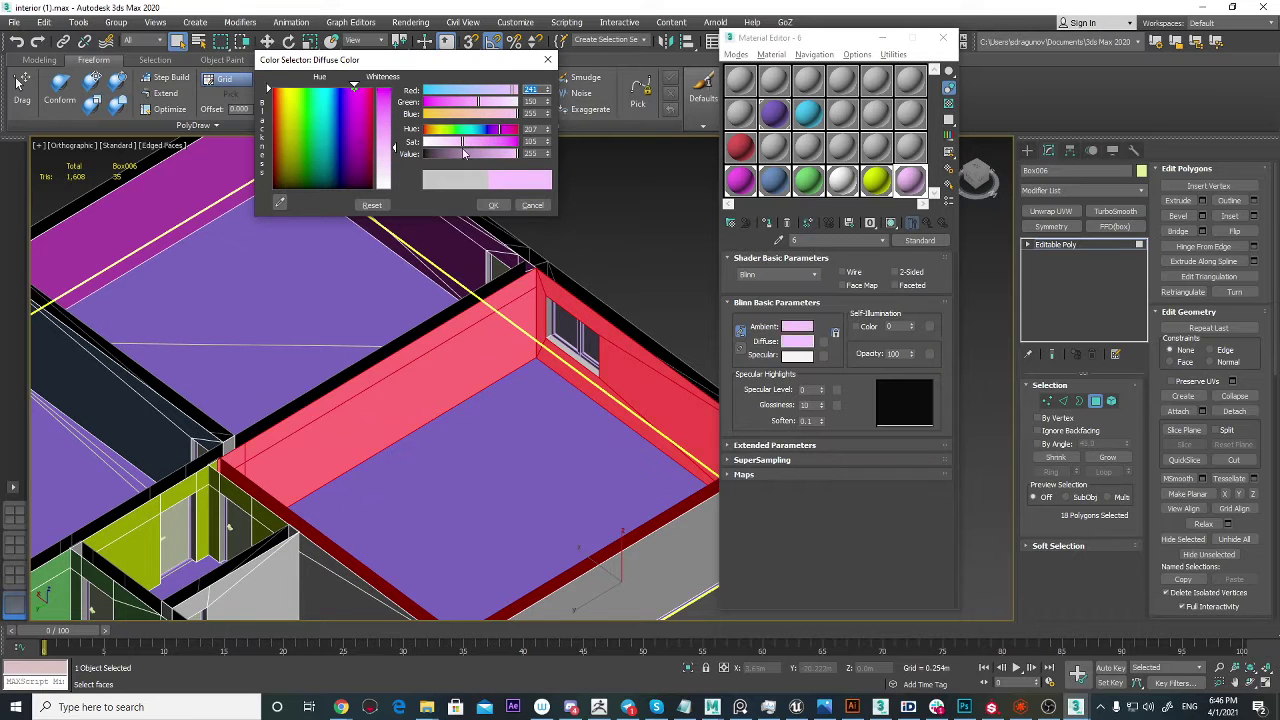
left_click_drag(507, 147, 509, 147)
left_click(494, 205)
scroll(540, 300, "down", 5)
left_click(548, 285)
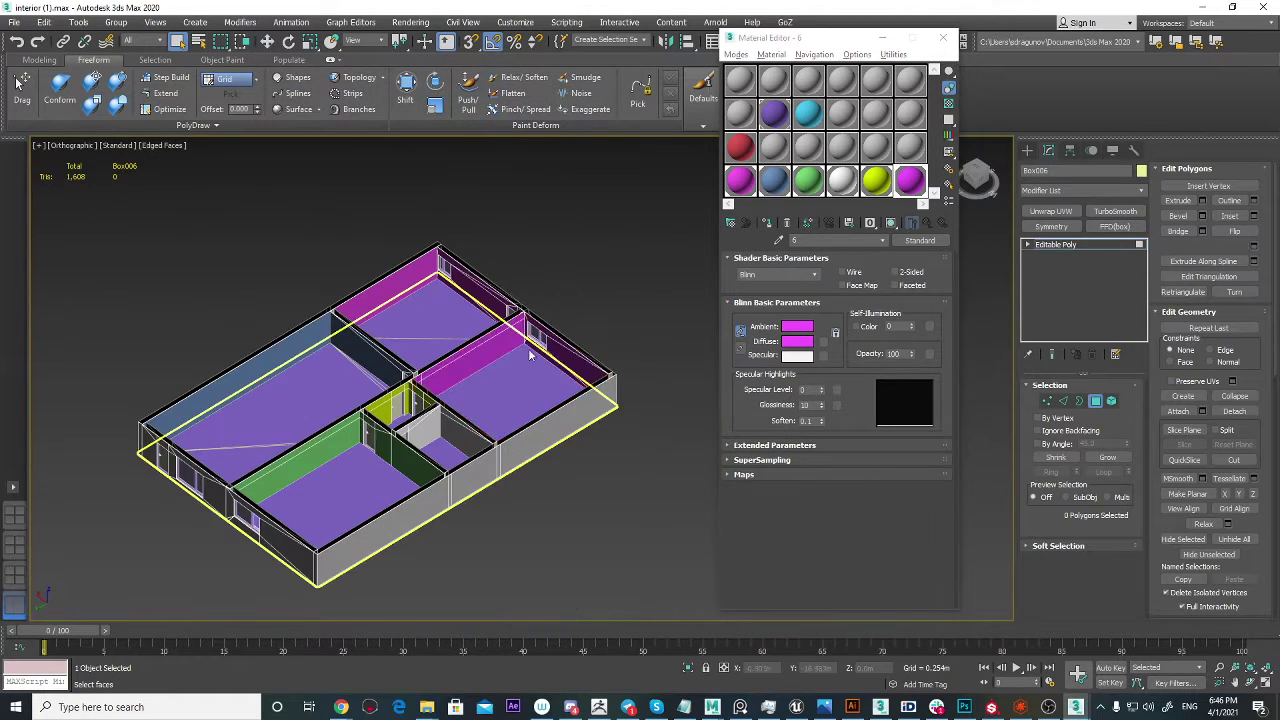
Step: Change the diffuse colour of material 6 to turquoise so the corner room differs from the magenta room
middle_click_drag(531, 349, 698, 355, "alt")
scroll(200, 342, "up", 5)
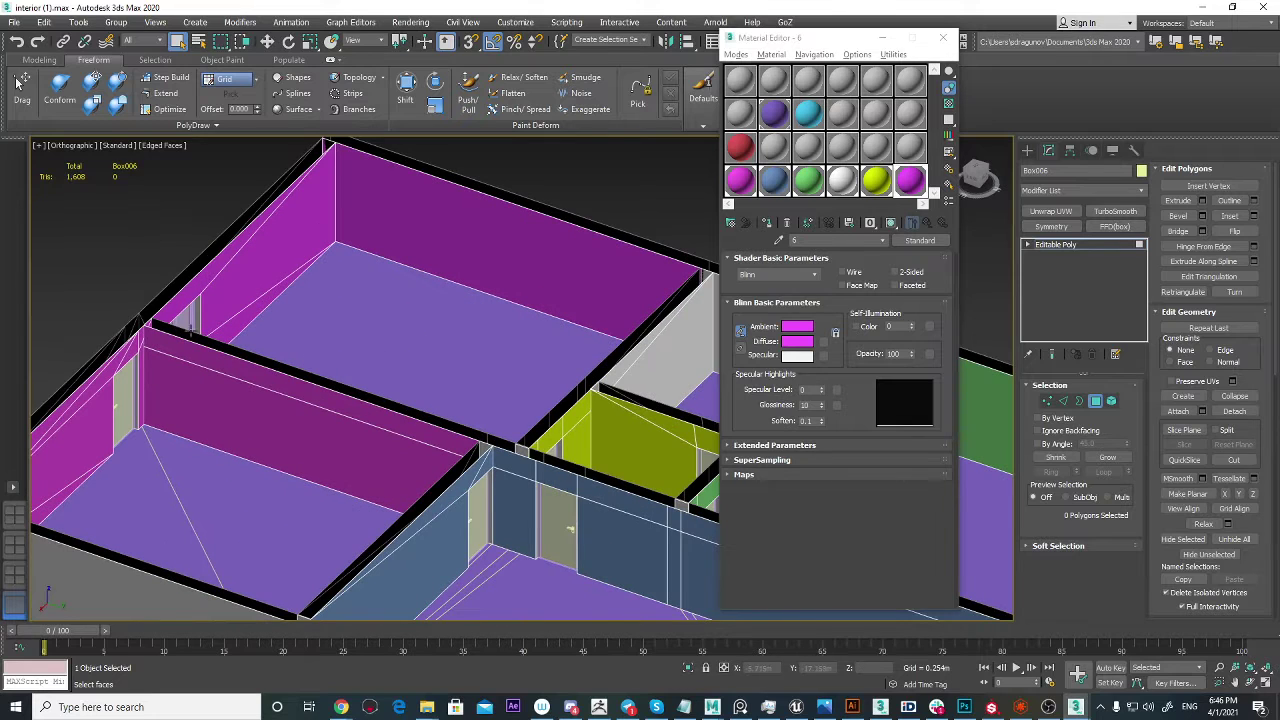
left_click(918, 180)
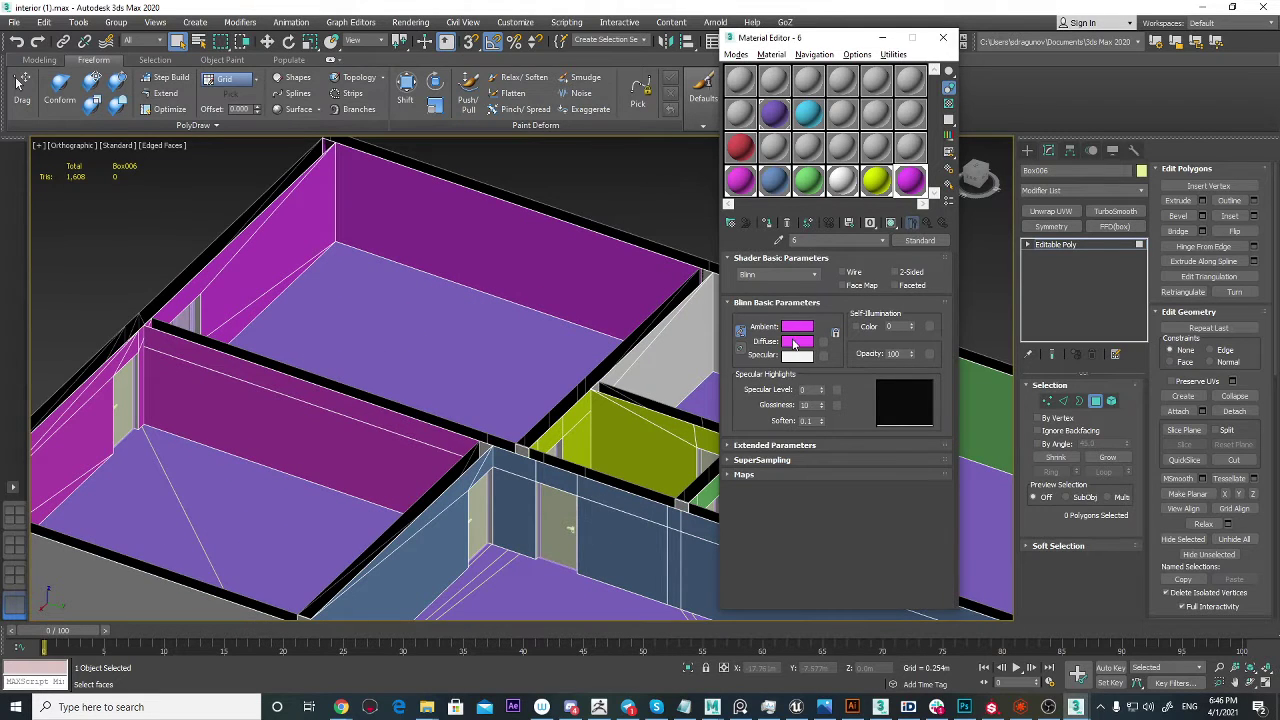
left_click(797, 342)
left_click_drag(487, 130, 470, 130)
left_click(493, 205)
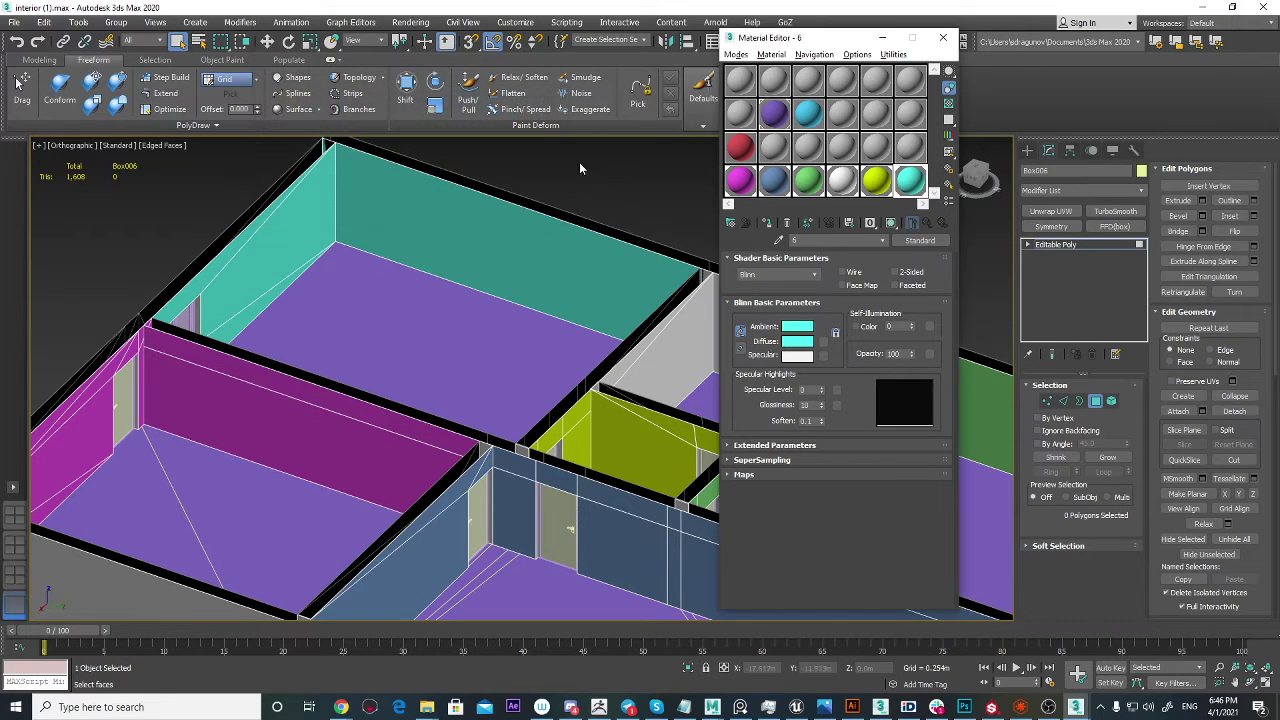
left_click(578, 173)
Step: Inspect the coloured inner walls of every room, including the faces around the doorways
scroll(540, 262, "down", 5)
middle_click_drag(526, 307, 467, 278, "alt")
middle_click_drag(467, 278, 585, 290, "alt")
scroll(380, 370, "up", 8)
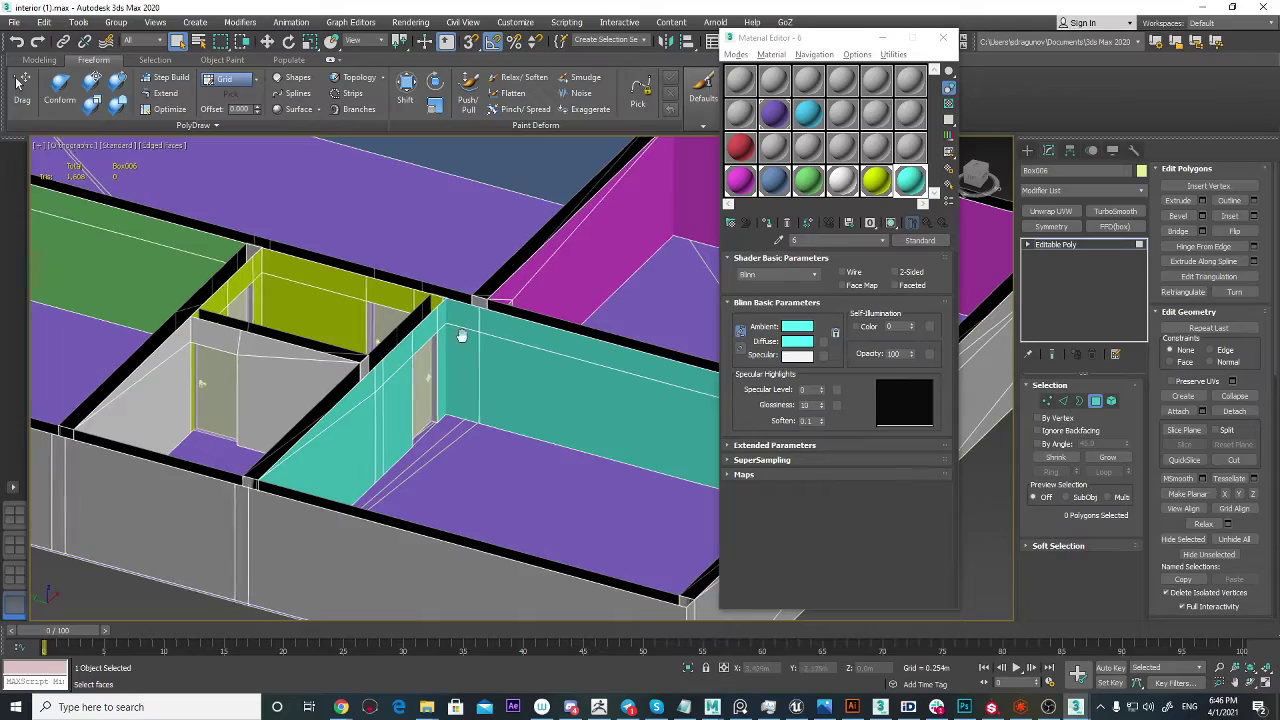
scroll(390, 360, "down", 6)
middle_click_drag(461, 336, 307, 363)
scroll(307, 363, "up", 6)
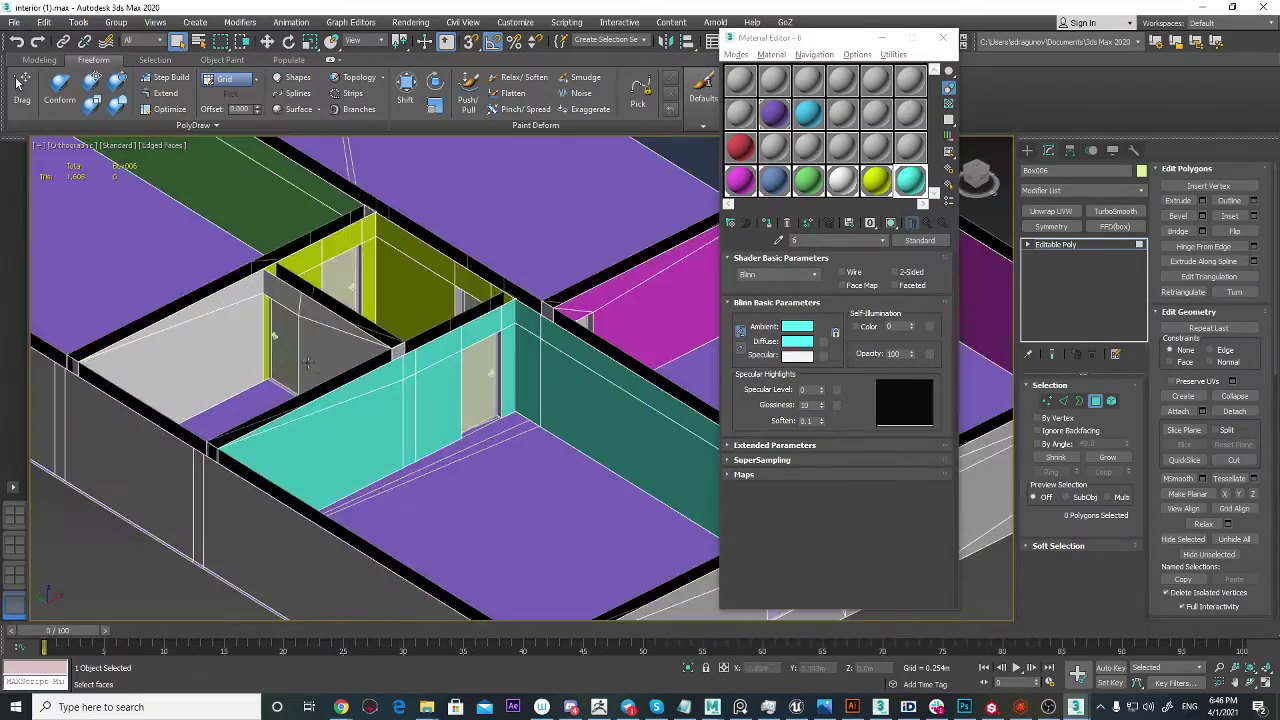
scroll(279, 350, "up", 5)
scroll(275, 330, "down", 2)
middle_click_drag(270, 325, 460, 412, "alt")
scroll(391, 357, "down", 4)
scroll(349, 359, "down", 2)
scroll(297, 331, "down", 5)
scroll(372, 336, "up", 5)
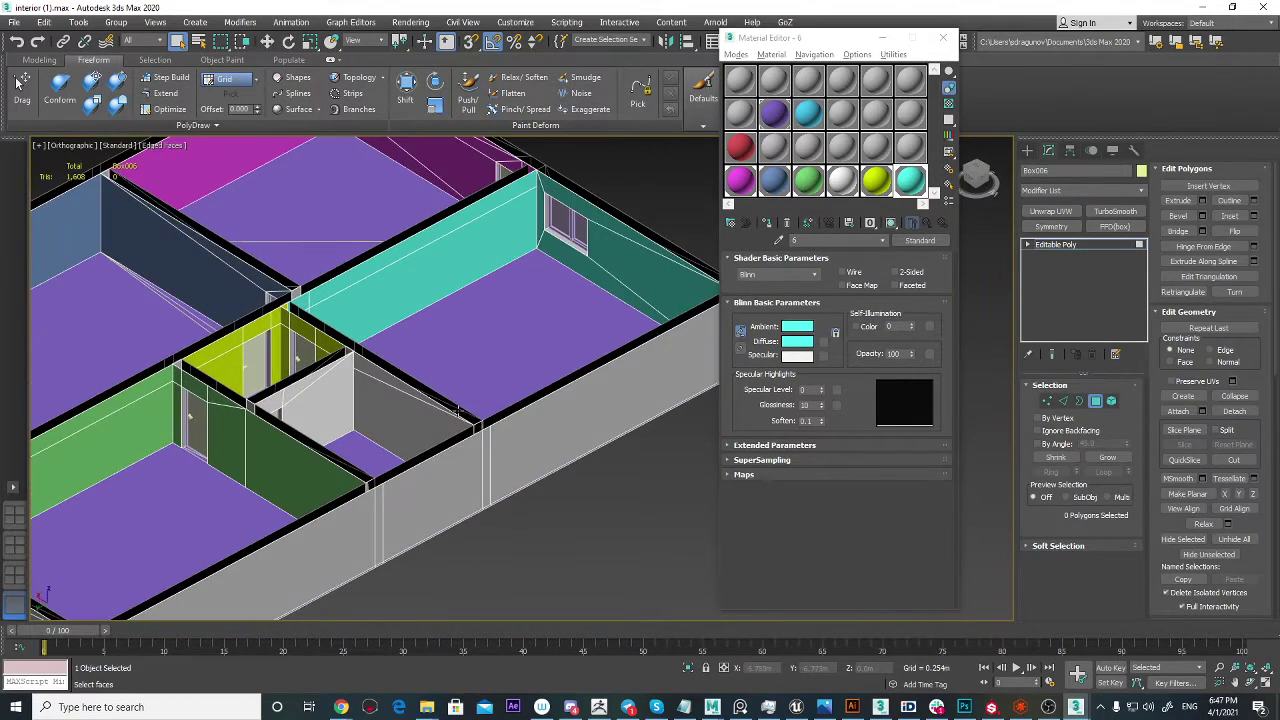
scroll(430, 415, "up", 10)
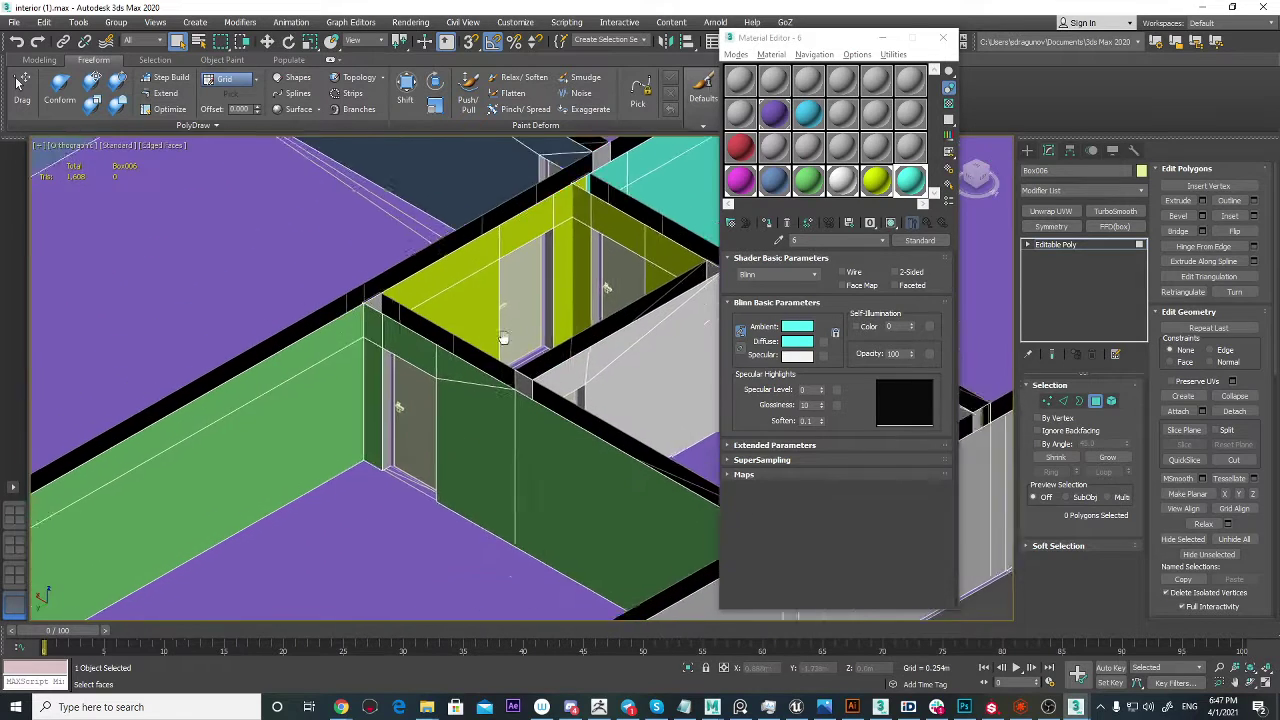
Step: Examine the side face of the green room's door opening and the exterior door in the outer wall
scroll(378, 356, "down", 5)
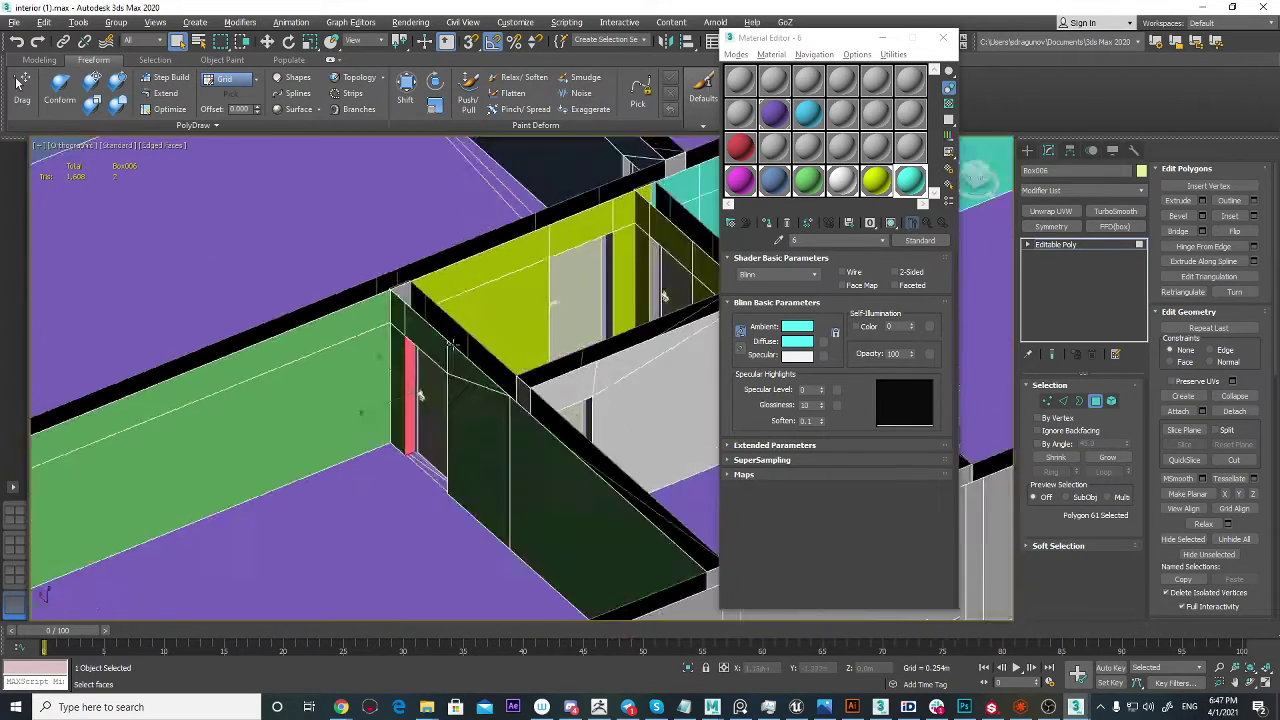
scroll(459, 335, "up", 3)
mouse_move(380, 356)
middle_mouse_down("alt")
mouse_move(459, 335)
mouse_move(454, 371)
mouse_move(322, 357)
mouse_move(372, 356)
middle_mouse_up("alt")
scroll(427, 345, "up", 3)
scroll(426, 343, "down", 4)
scroll(322, 357, "down", 8)
scroll(360, 454, "up", 4)
middle_click_drag(360, 454, 476, 393)
scroll(476, 393, "up", 5)
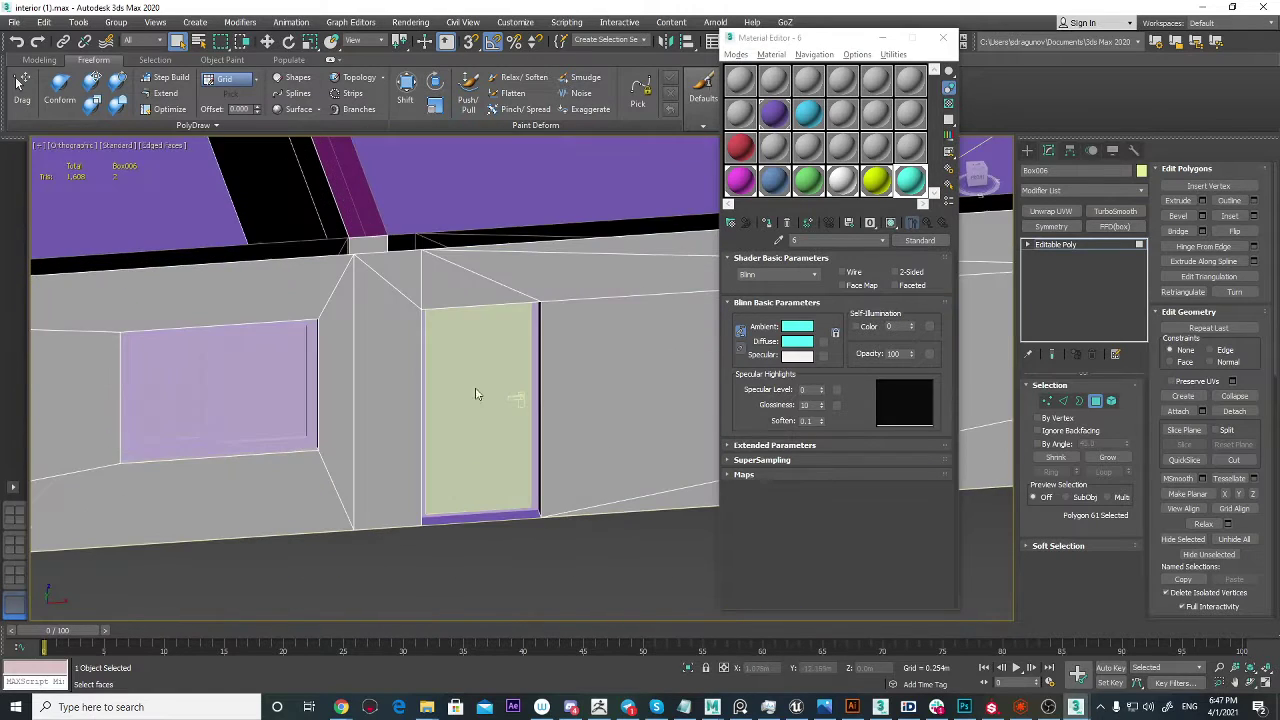
Step: Leave polygon editing of the walls and select the exterior door's frame
left_click(1095, 401)
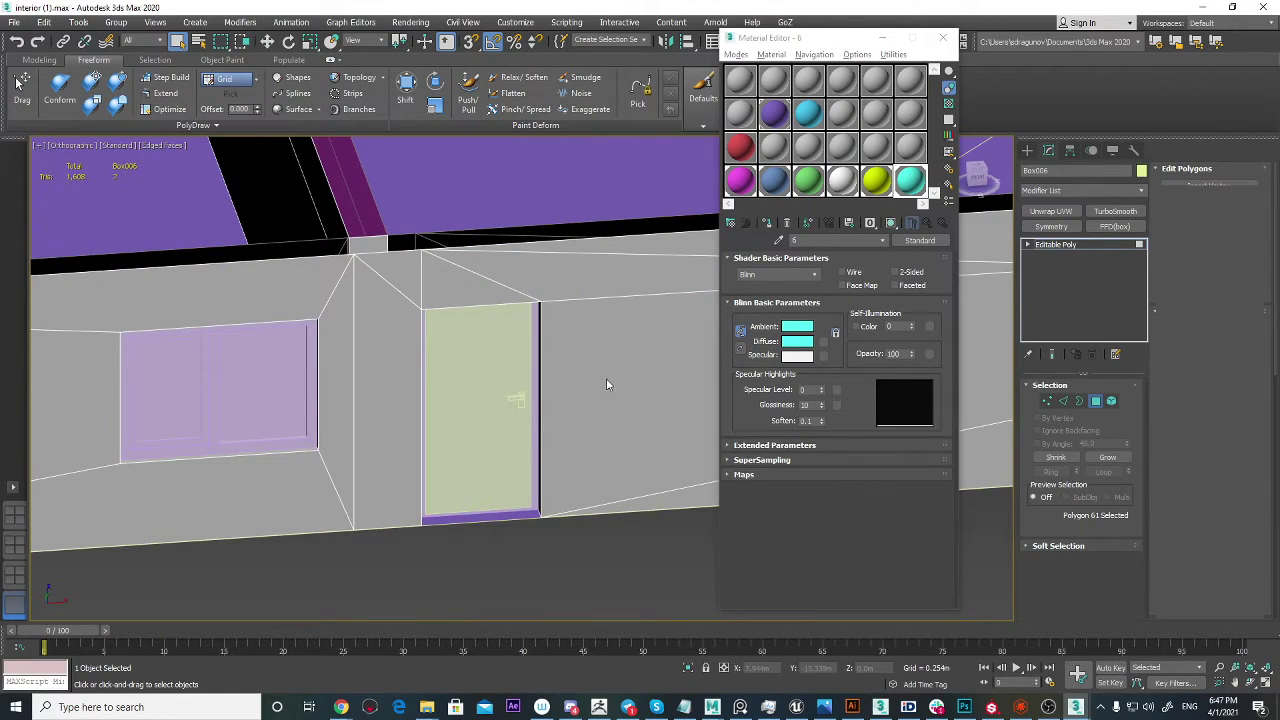
scroll(535, 390, "up", 7)
scroll(688, 374, "down", 6)
middle_click_drag(688, 374, 598, 372)
scroll(600, 370, "up", 3)
left_click(614, 324)
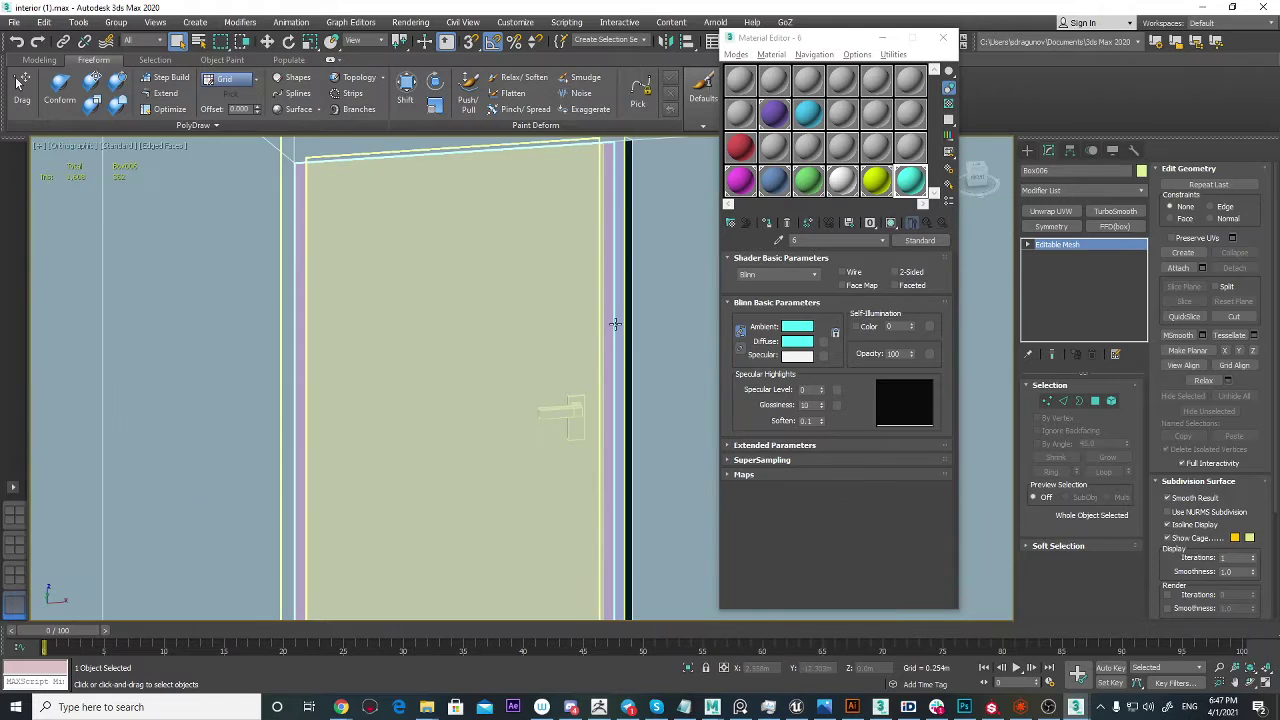
scroll(617, 322, "down", 5)
middle_click_drag(620, 320, 542, 329, "alt")
scroll(499, 425, "up", 5)
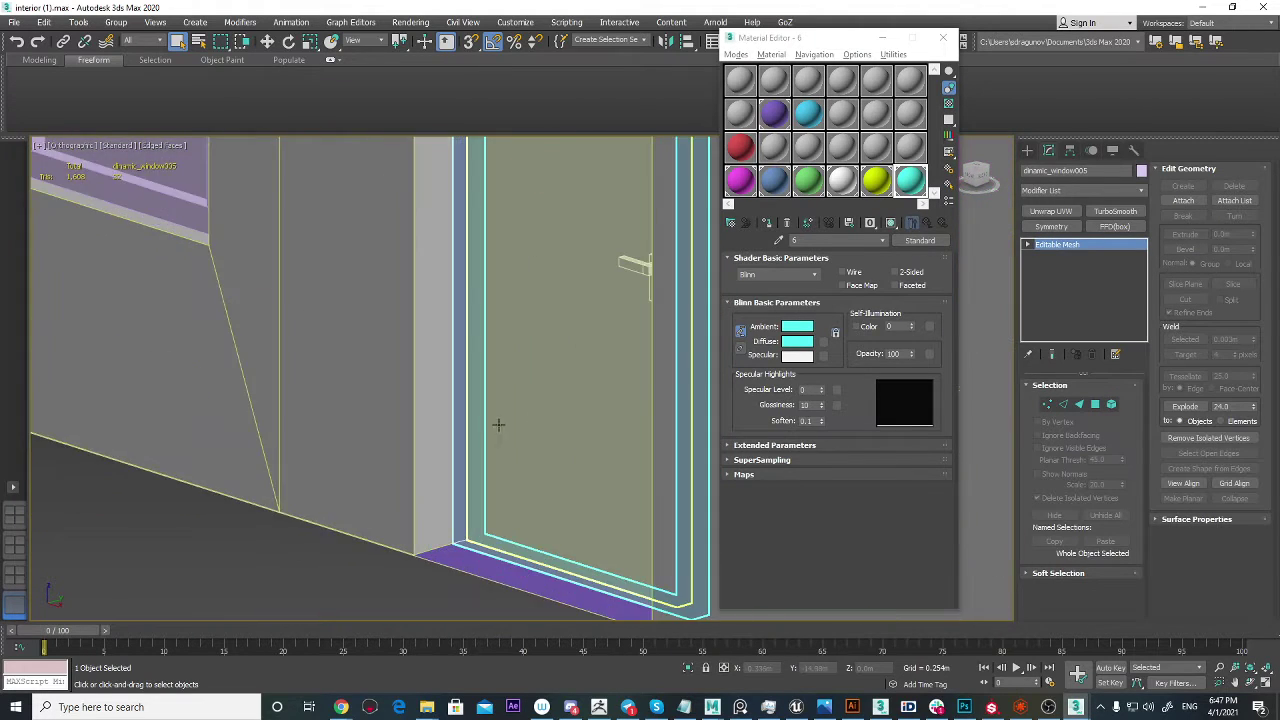
middle_click_drag(498, 425, 534, 413, "alt")
Step: Add the frame of the turquoise room's door to the selection
scroll(537, 420, "down", 7)
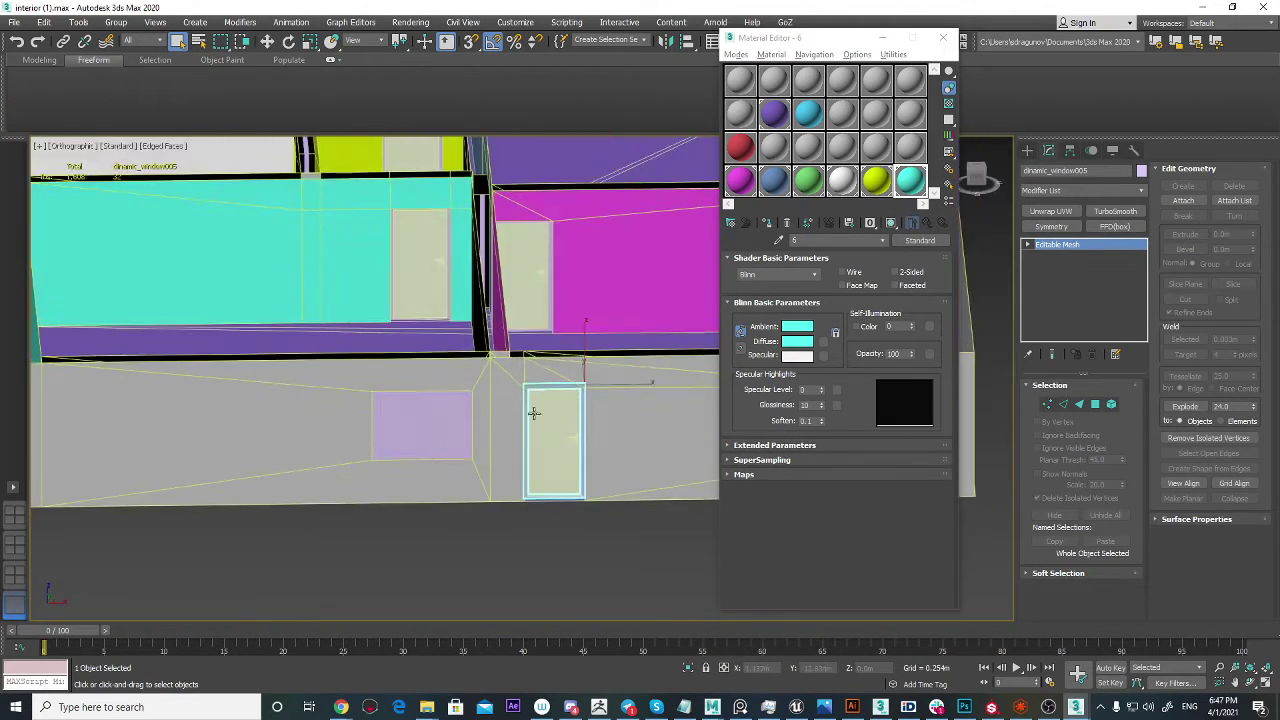
scroll(432, 271, "up", 5)
middle_click_drag(430, 271, 428, 371)
left_click(337, 309, "ctrl")
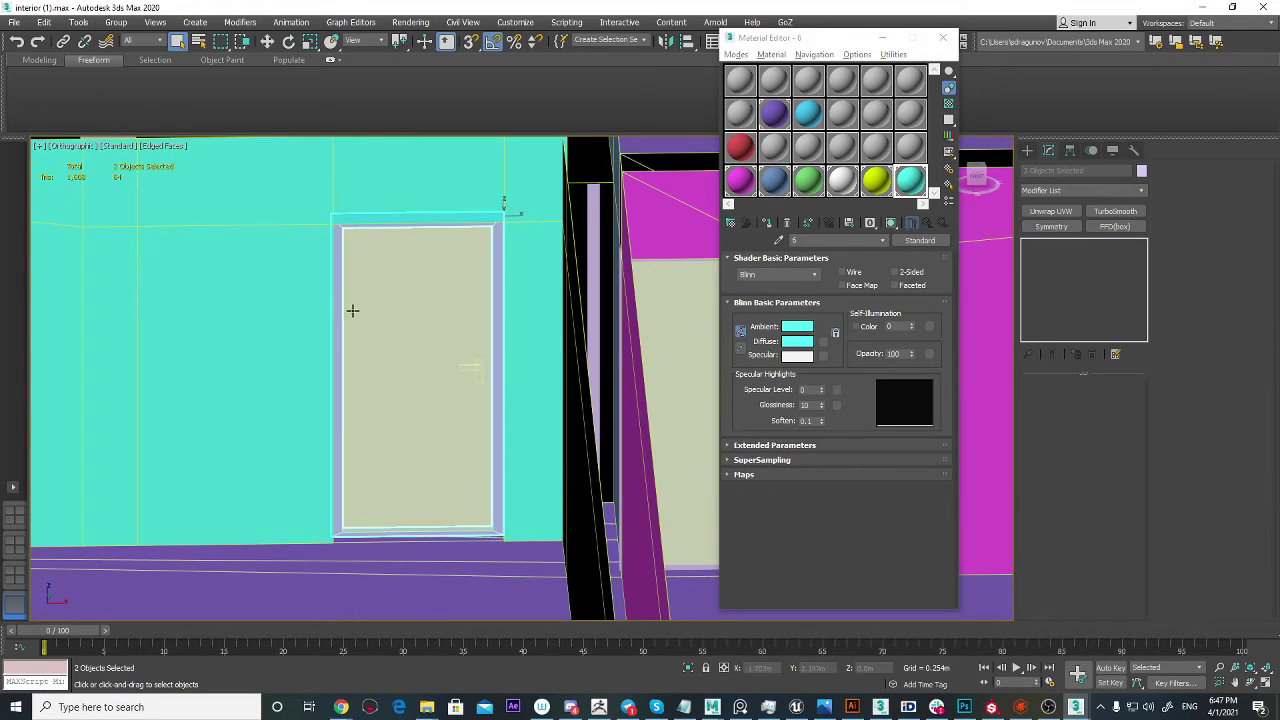
scroll(352, 310, "down", 6)
middle_click_drag(430, 312, 480, 329, "alt")
scroll(478, 329, "up", 4)
scroll(407, 297, "up", 2)
middle_click_drag(365, 254, 413, 302)
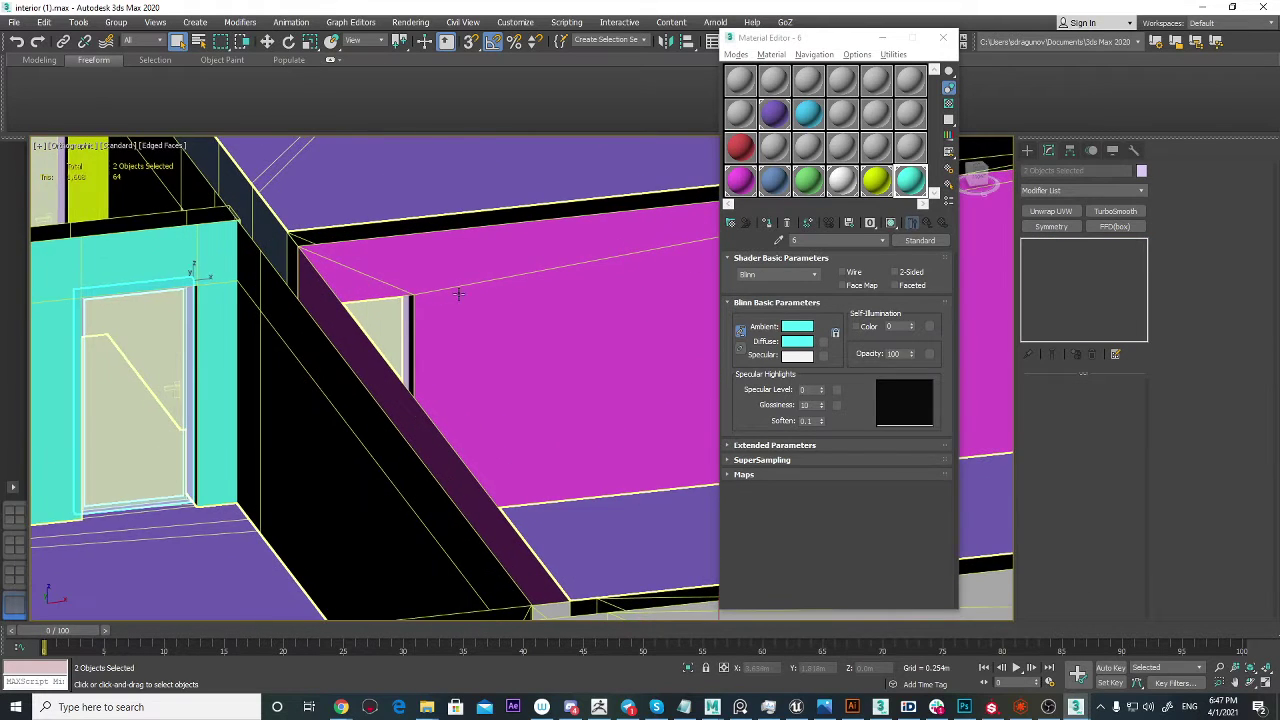
Step: Hide the house walls and the floor plane so only the doors and windows are displayed
scroll(458, 293, "down", 8)
left_click(519, 296)
right_click(519, 299)
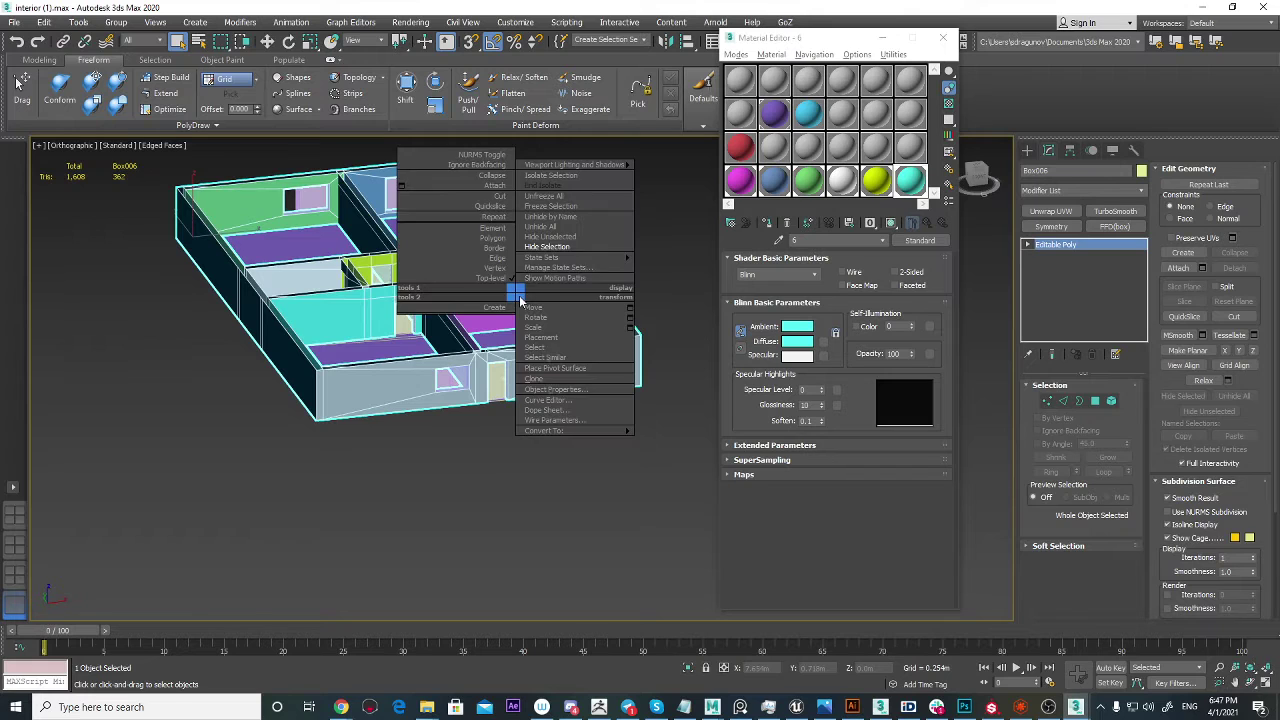
left_click(561, 253)
scroll(411, 373, "up", 3)
scroll(455, 359, "down", 4)
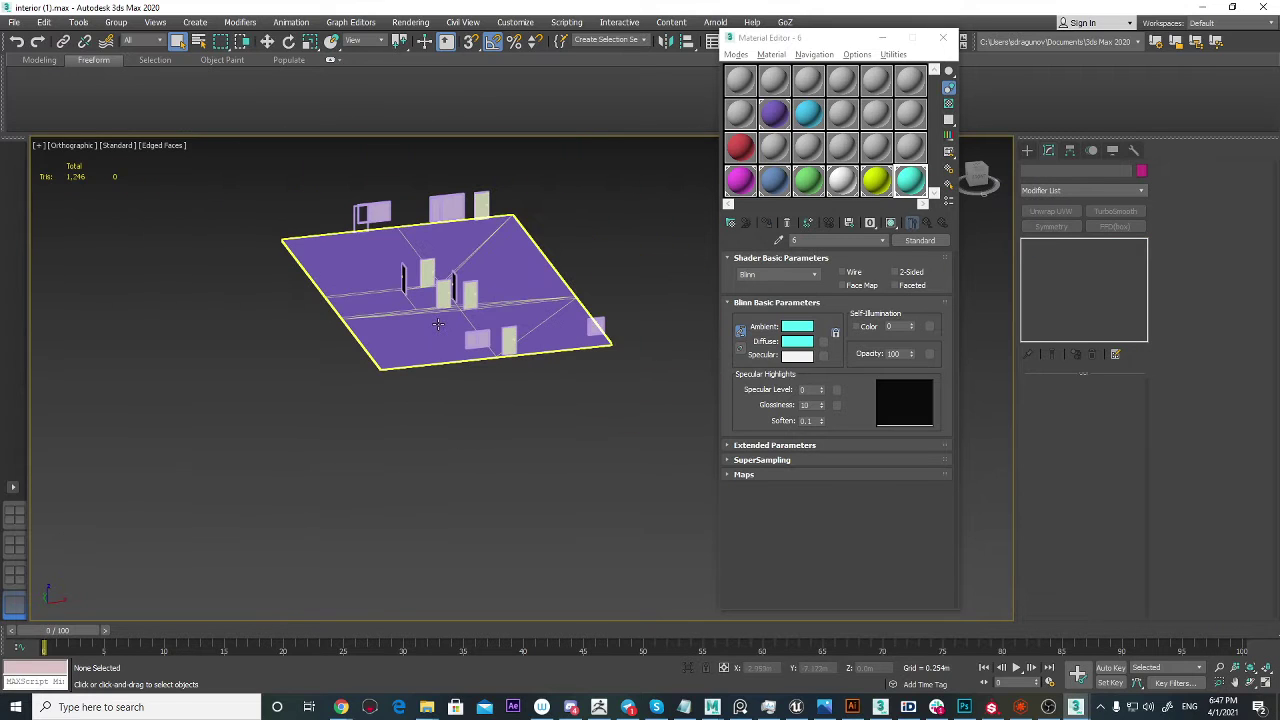
left_click(441, 320)
right_click(406, 357)
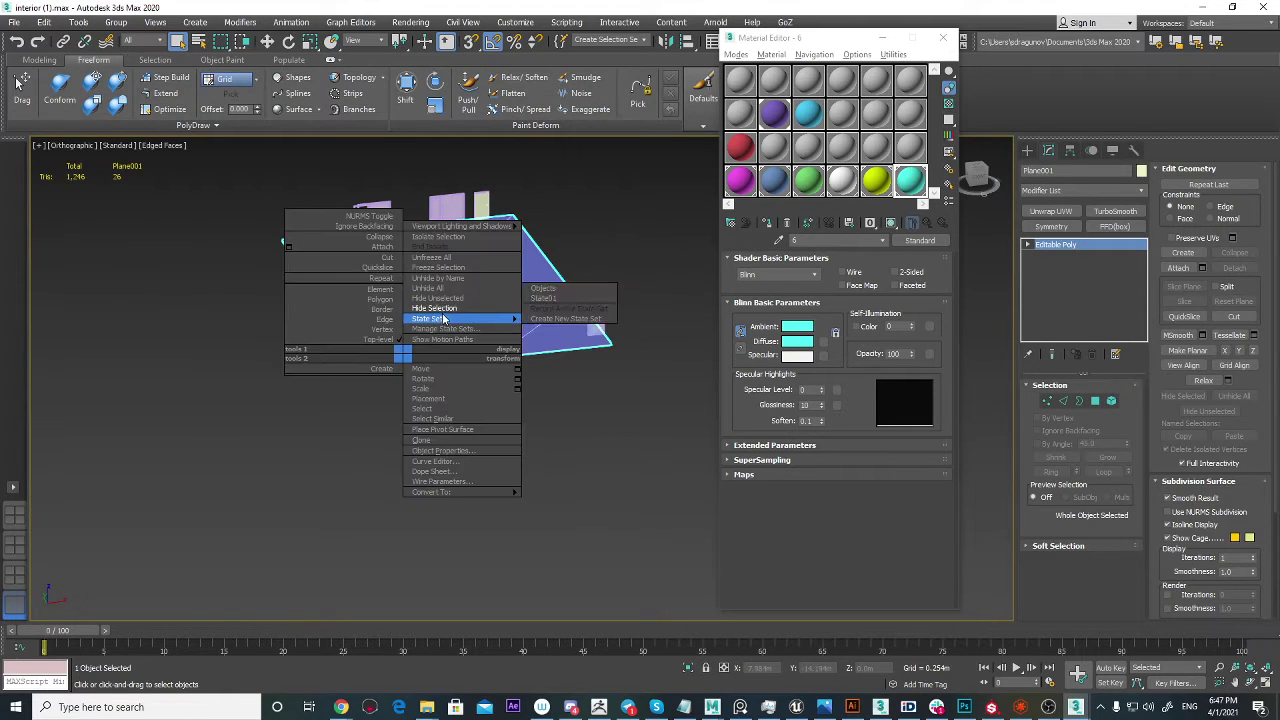
left_click(448, 311)
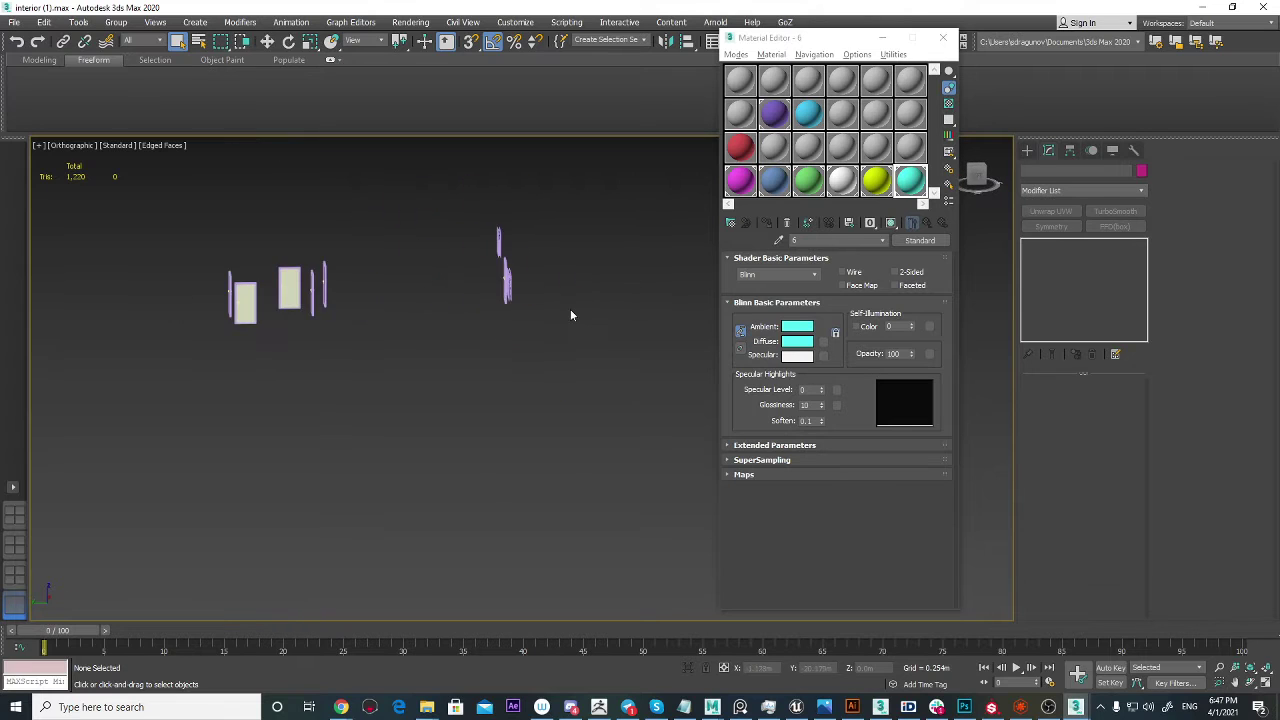
Step: Select the frame of the double window with the separate sash
middle_click_drag(571, 311, 673, 275, "alt")
middle_click_drag(296, 327, 310, 332)
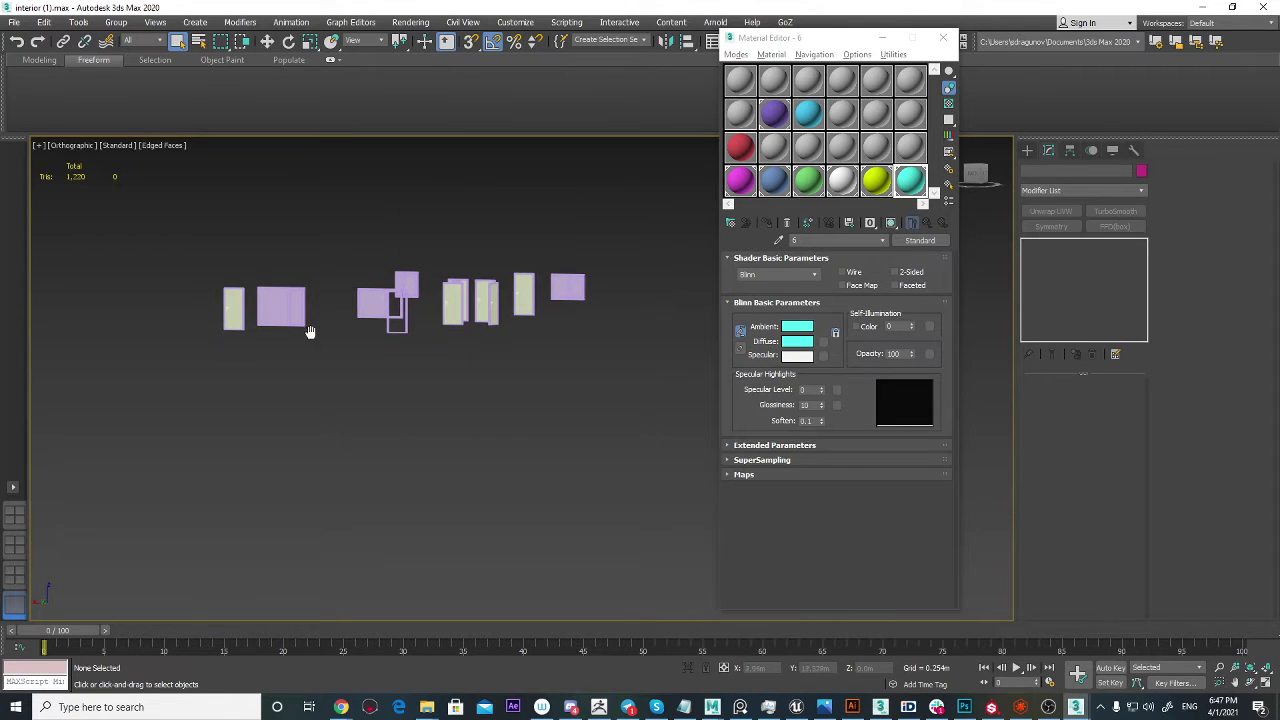
scroll(356, 340, "up", 5)
left_click(490, 363)
scroll(508, 368, "down", 2)
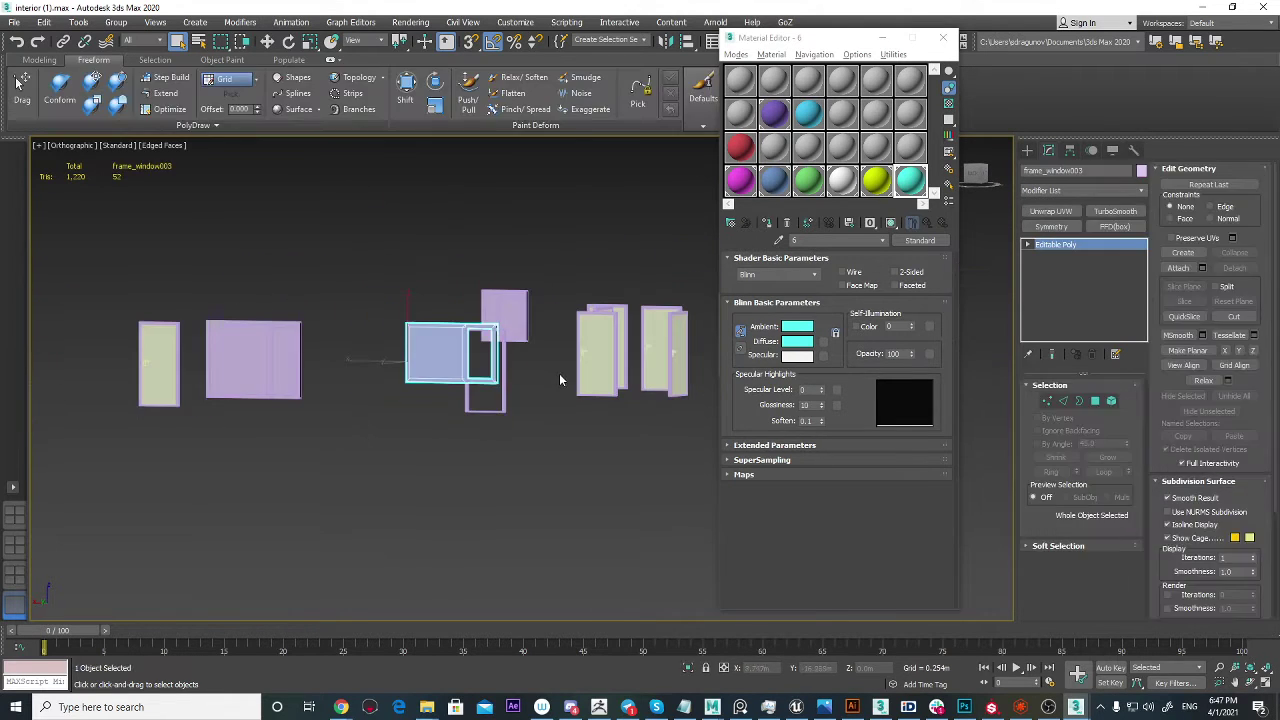
Step: Unhide all objects to bring the walls and floor back around the doors and windows
middle_click_drag(559, 373, 480, 370, "alt")
scroll(425, 425, "down", 2)
right_click(456, 418)
left_click(501, 354)
scroll(423, 400, "up", 4)
middle_click_drag(330, 366, 850, 460, "alt")
left_click_drag(478, 303, 476, 302)
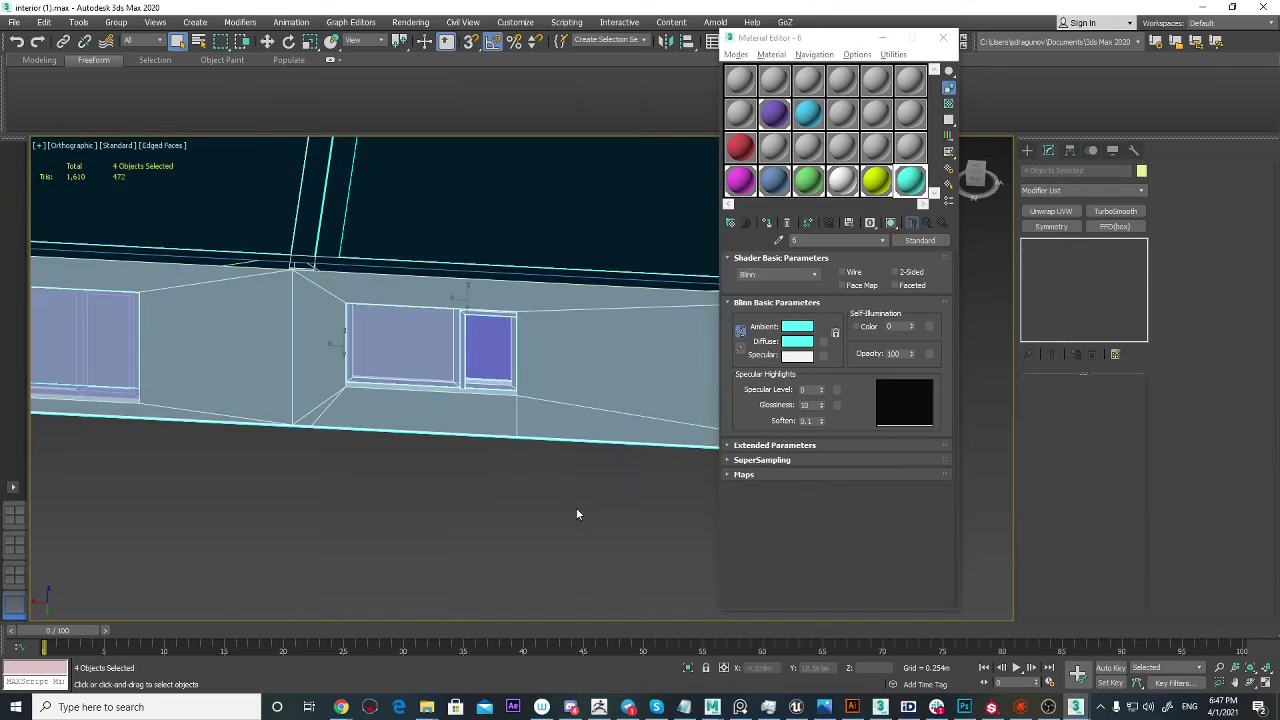
Step: Remove the double window's frame and the overlapping door frame from the selection in wireframe display, and hide the selected house walls
key("F3")
scroll(524, 411, "up", 5)
scroll(524, 411, "down", 2)
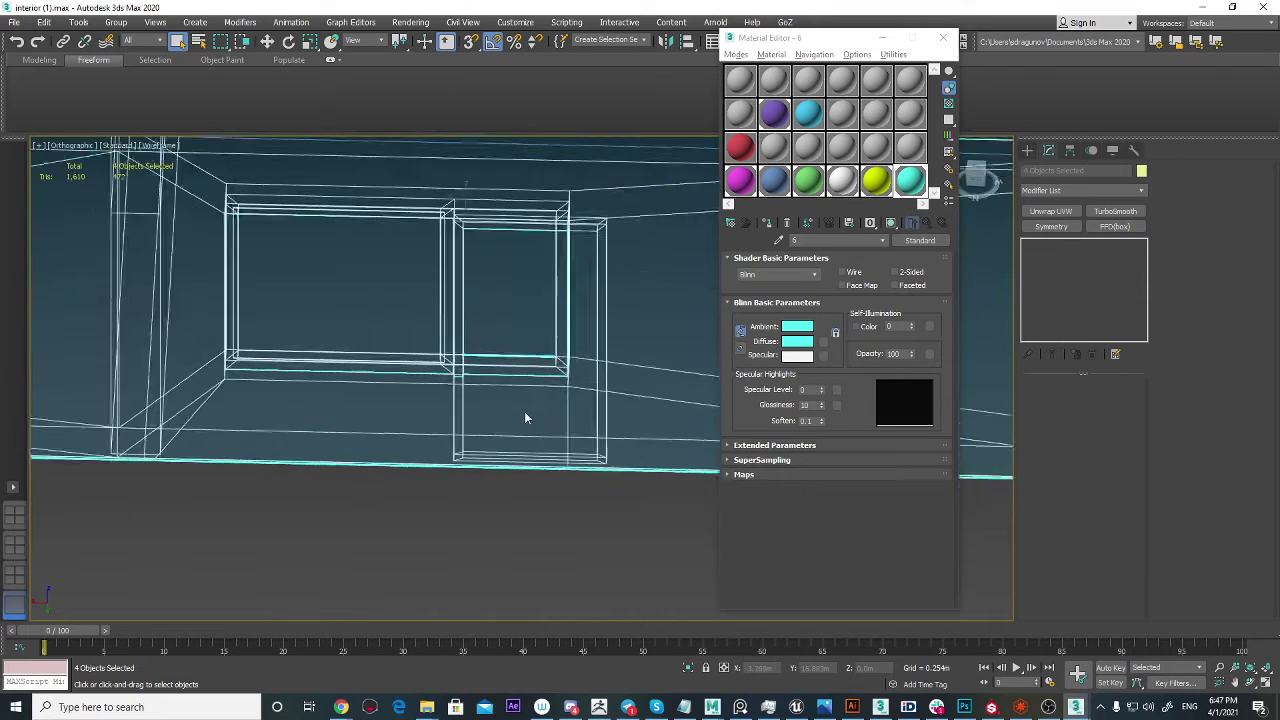
middle_click_drag(524, 411, 556, 527)
left_click_drag(523, 488, 522, 496)
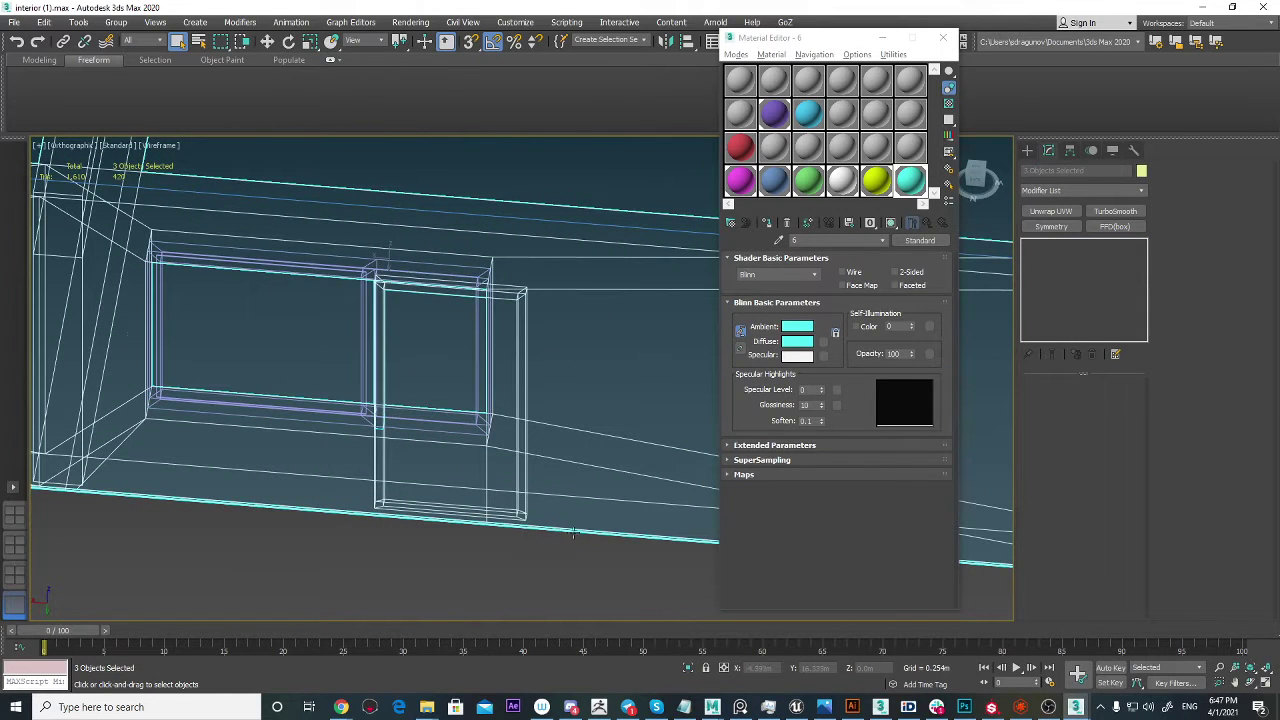
left_click_drag(589, 456, 565, 546)
right_click(573, 535)
left_click(536, 528)
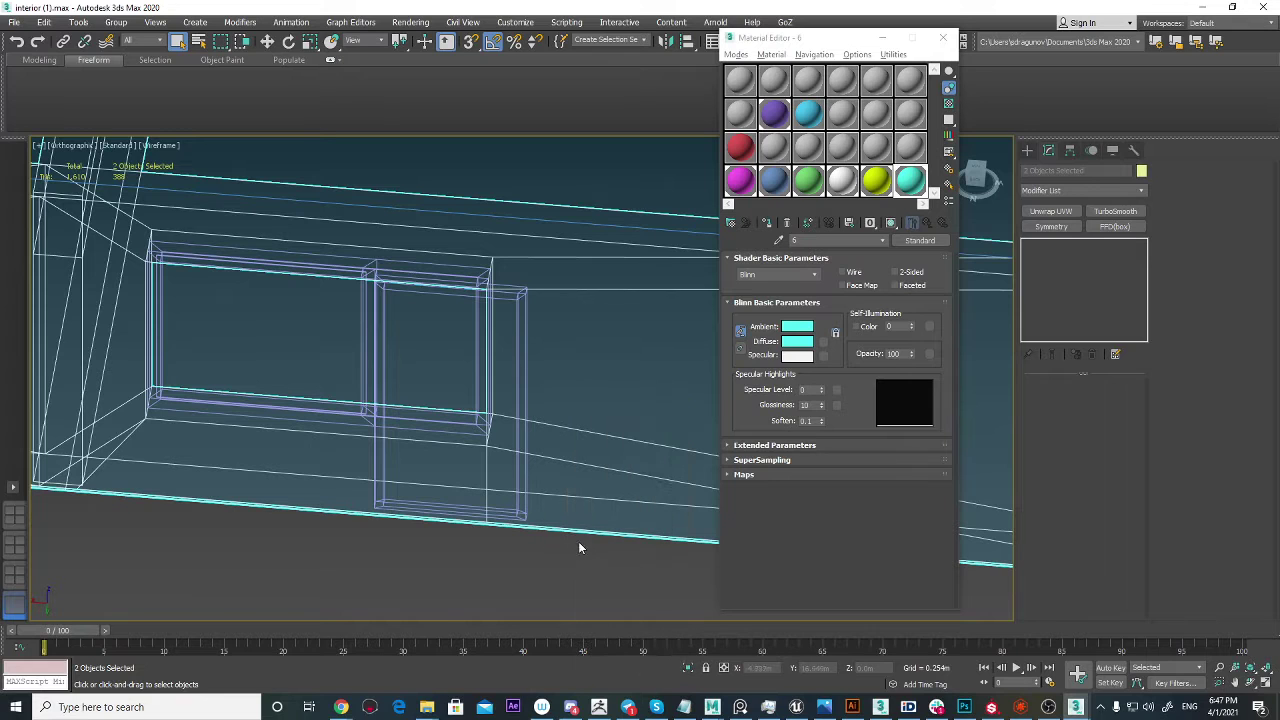
right_click(605, 527)
left_click(638, 487)
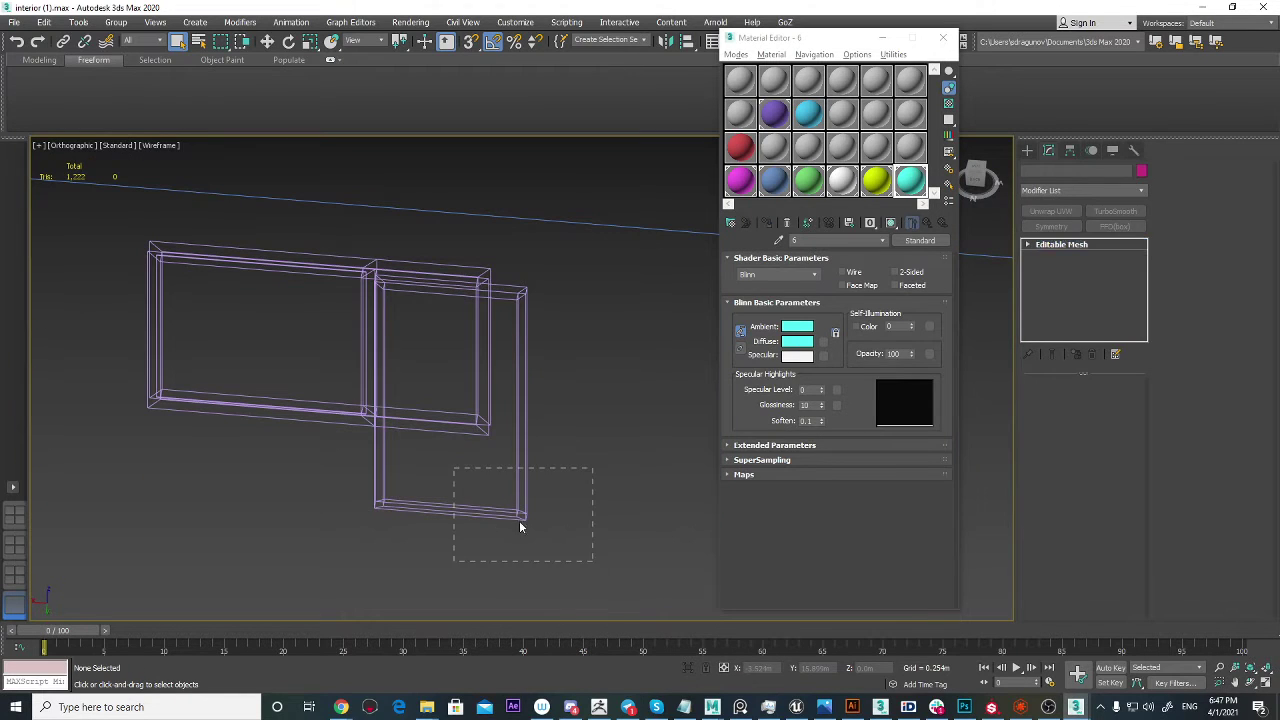
Step: Delete the stray door frame that overlaps the double window
left_click_drag(593, 561, 454, 468)
scroll(519, 499, "down", 6)
left_click(575, 530)
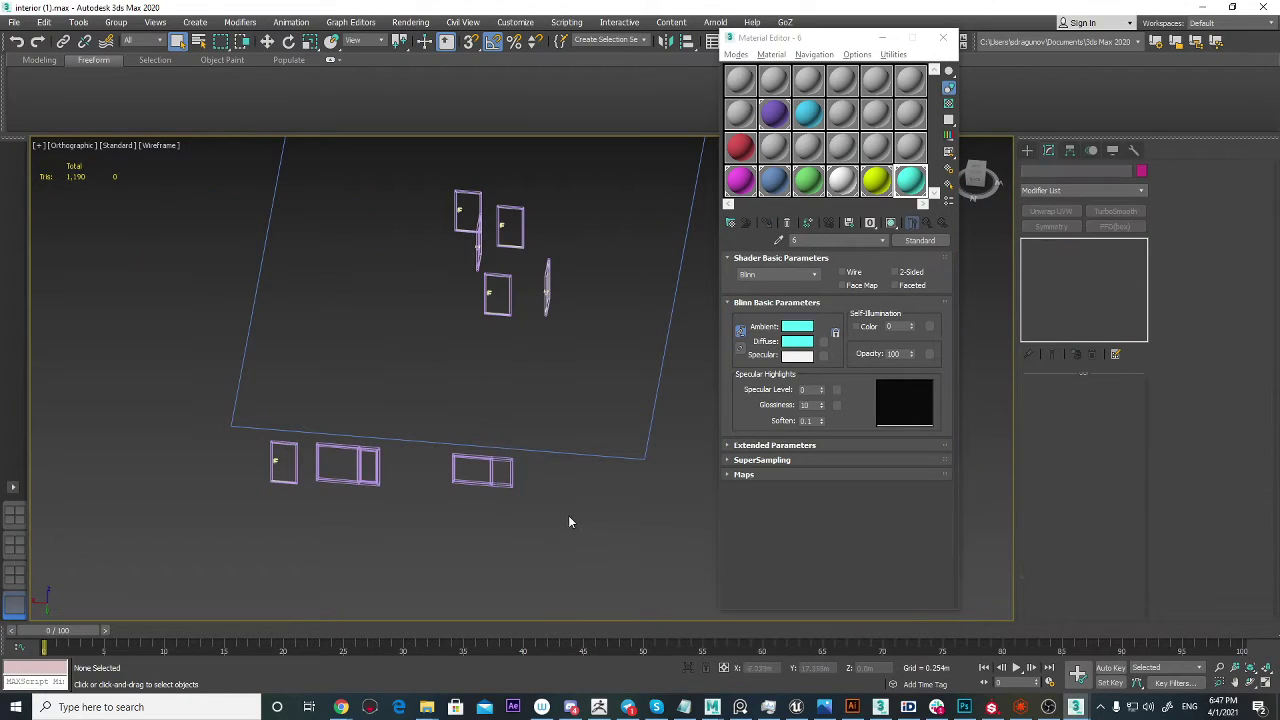
Step: Unhide all objects and switch the viewport back to shaded display
middle_click_drag(569, 516, 264, 395, "alt")
scroll(618, 511, "down", 3)
right_click(610, 524)
left_click(654, 473)
scroll(596, 498, "down", 5)
key("F3")
Step: Select the house walls and the floor plane and hide them, leaving only the doors and windows displayed
scroll(542, 520, "up", 5)
scroll(546, 443, "up", 4)
scroll(264, 395, "down", 4)
left_click_drag(484, 491, 399, 397)
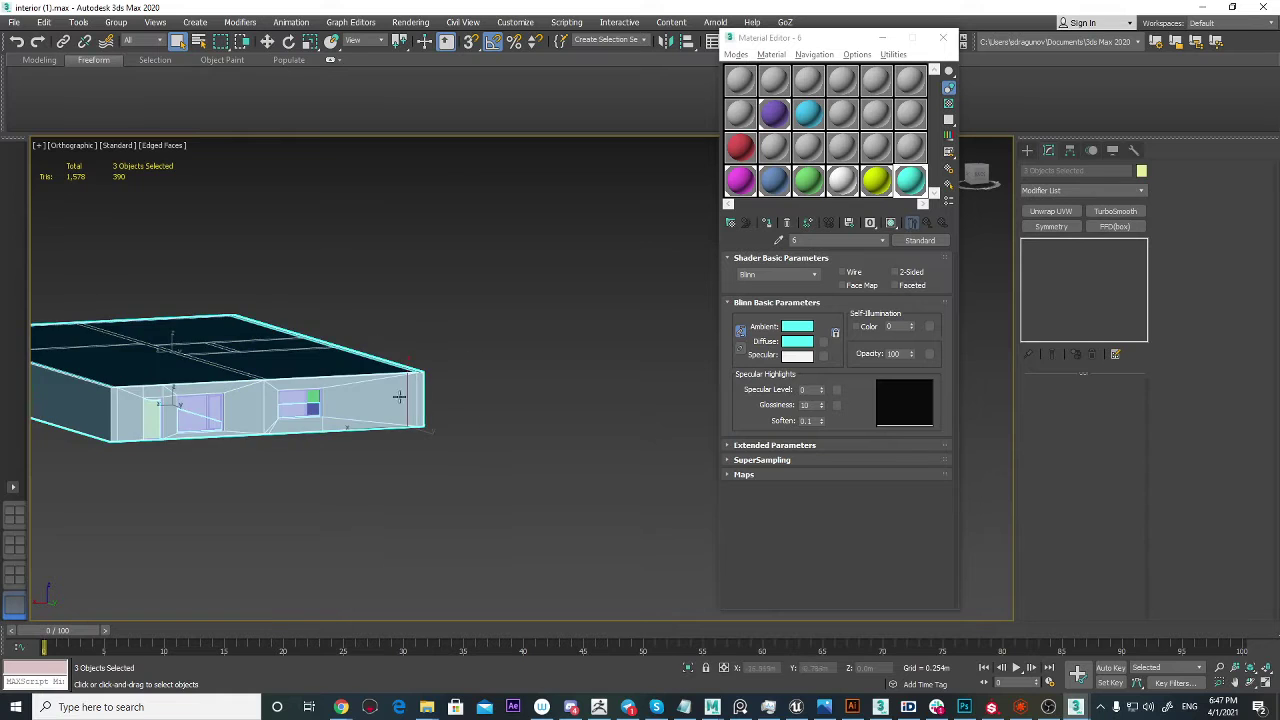
scroll(494, 382, "up", 4)
right_click(547, 365)
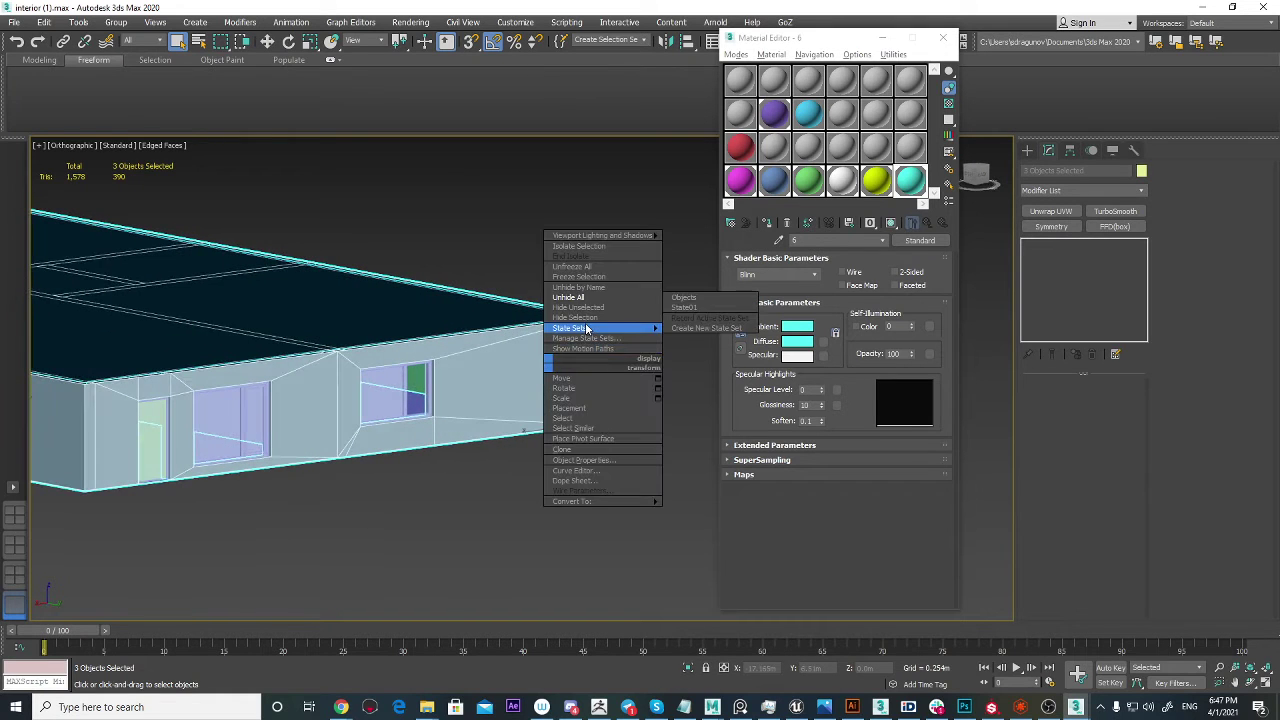
left_click(580, 318)
Step: Examine the isolated doors and windows from several angles
scroll(391, 406, "down", 5)
middle_click_drag(391, 406, 523, 408)
scroll(361, 448, "up", 2)
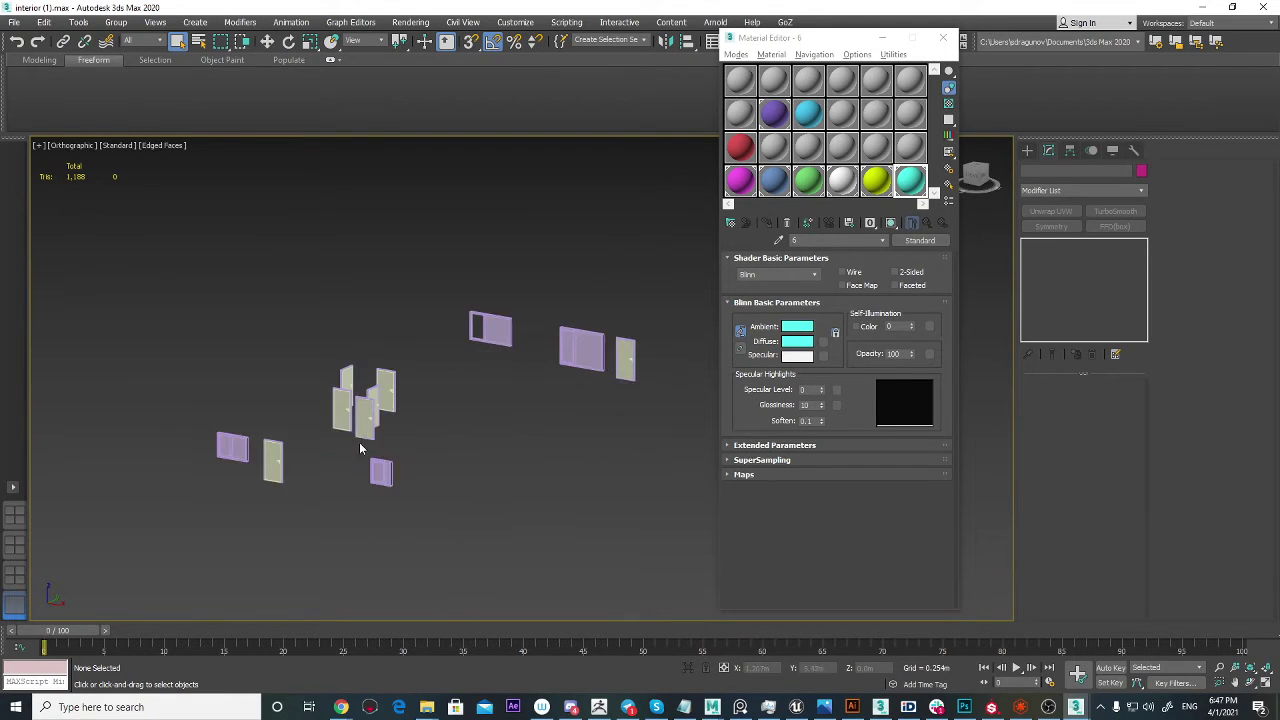
middle_click_drag(361, 448, 430, 440, "alt")
mouse_move(430, 440)
middle_mouse_down()
mouse_move(366, 434)
mouse_move(430, 442)
middle_mouse_up()
scroll(366, 434, "up", 3)
middle_click_drag(430, 442, 379, 446)
scroll(379, 446, "down", 4)
scroll(372, 446, "up", 4)
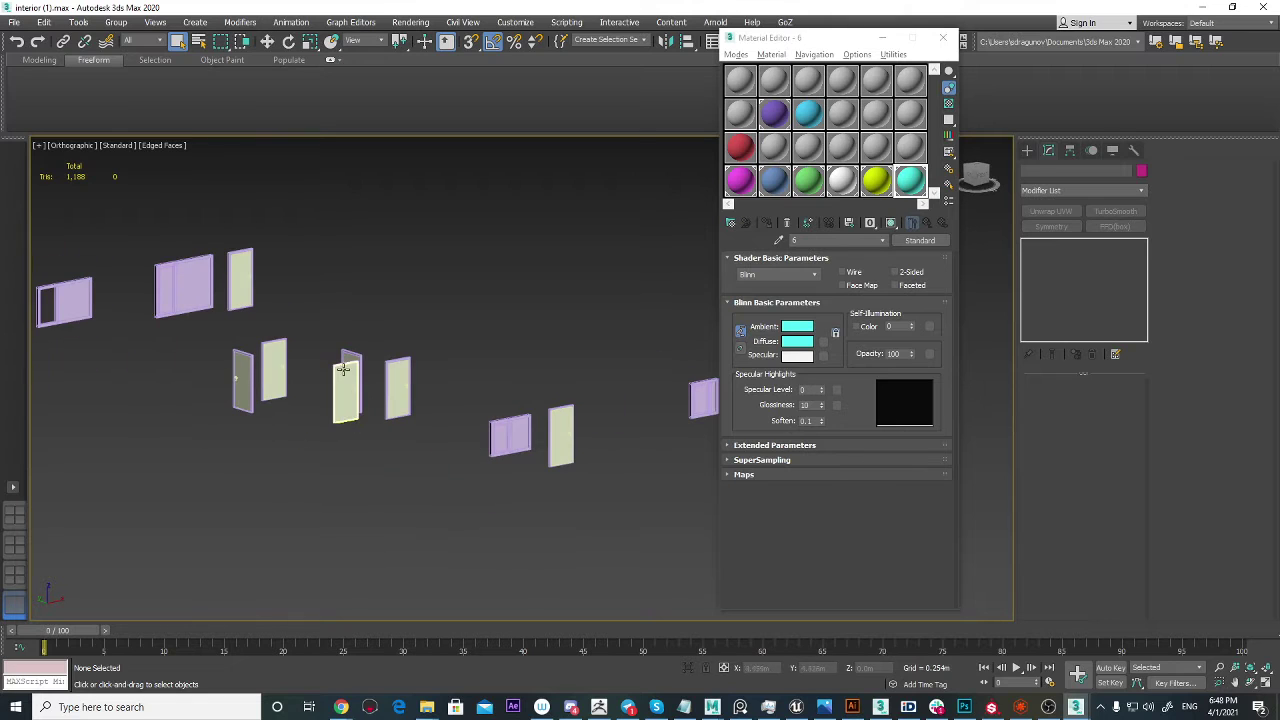
mouse_move(542, 426)
middle_mouse_down()
mouse_move(611, 420)
mouse_move(523, 422)
middle_mouse_up()
scroll(523, 422, "down", 4)
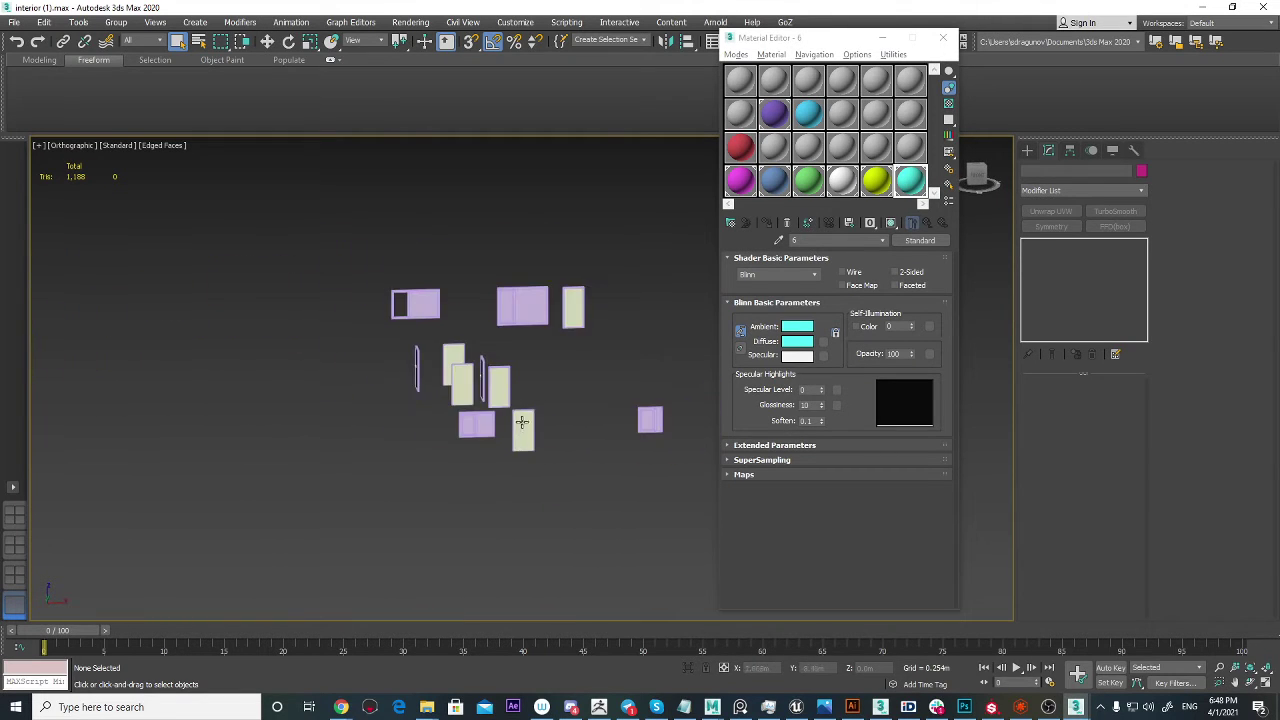
Step: Select all the doors and windows and assign the 18 - Default material to the whole selection
middle_click_drag(645, 468, 519, 478)
left_click_drag(519, 479, 290, 237)
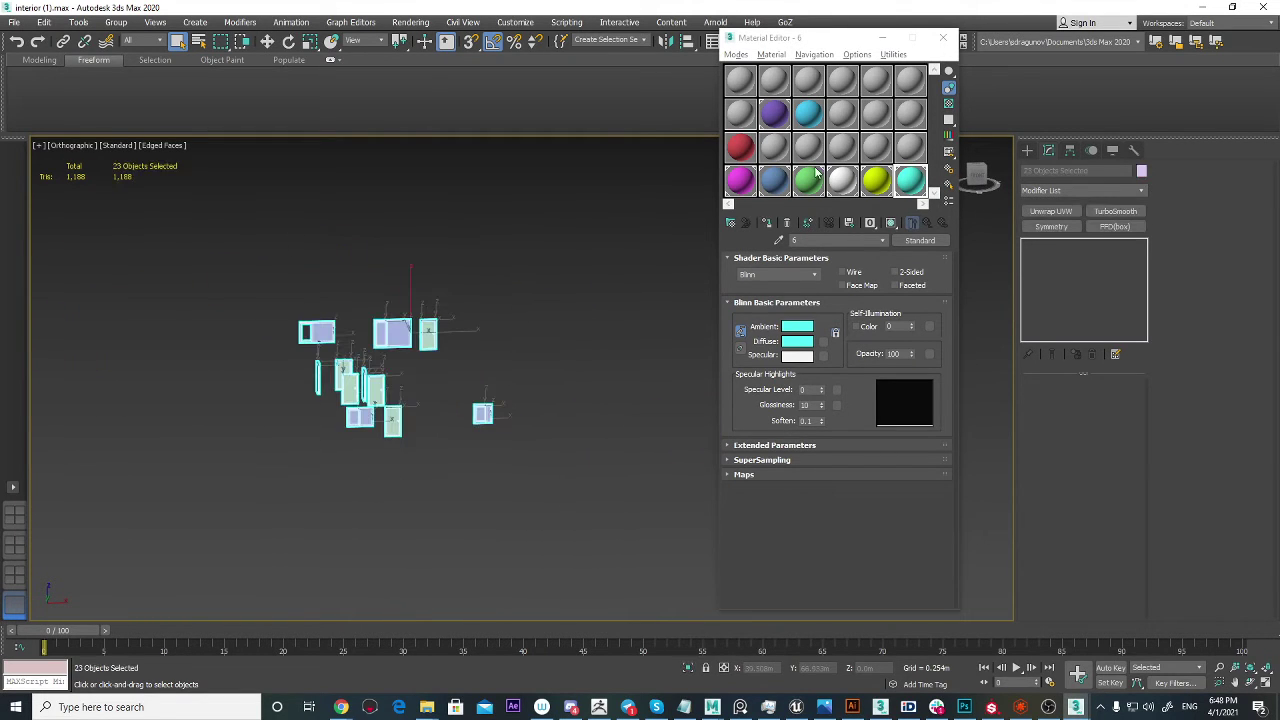
left_click(780, 147)
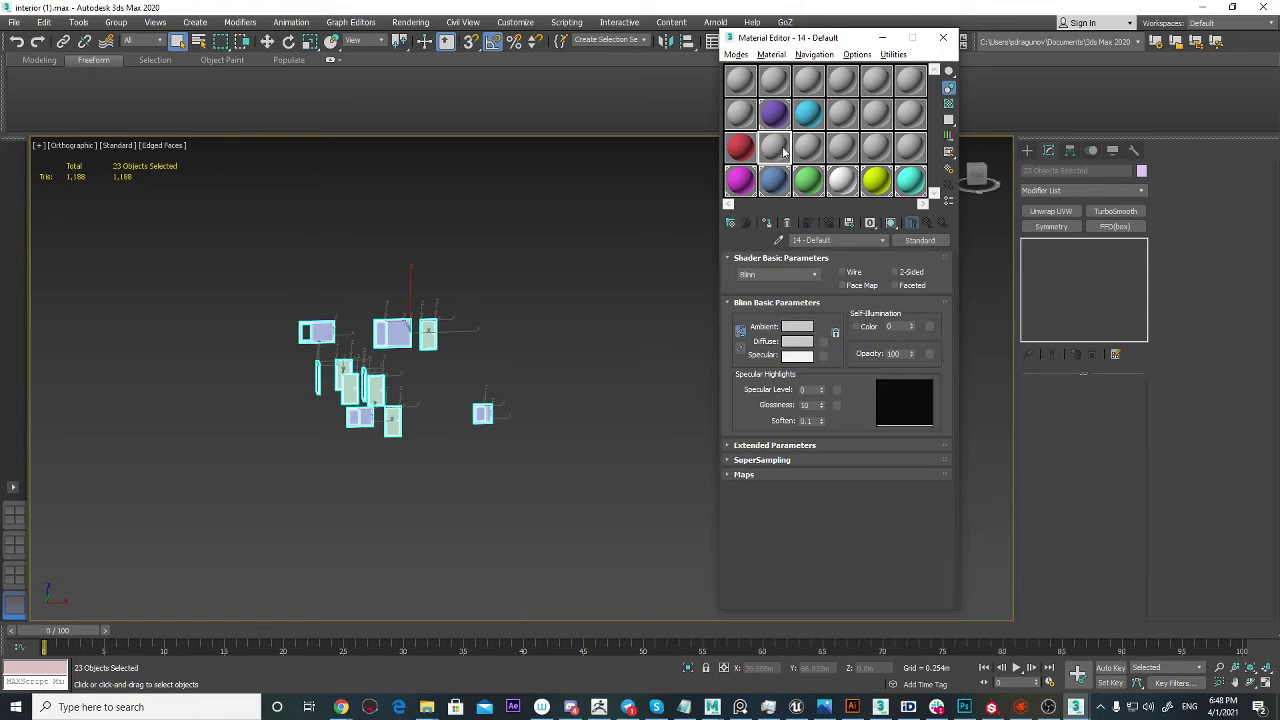
left_click(906, 147)
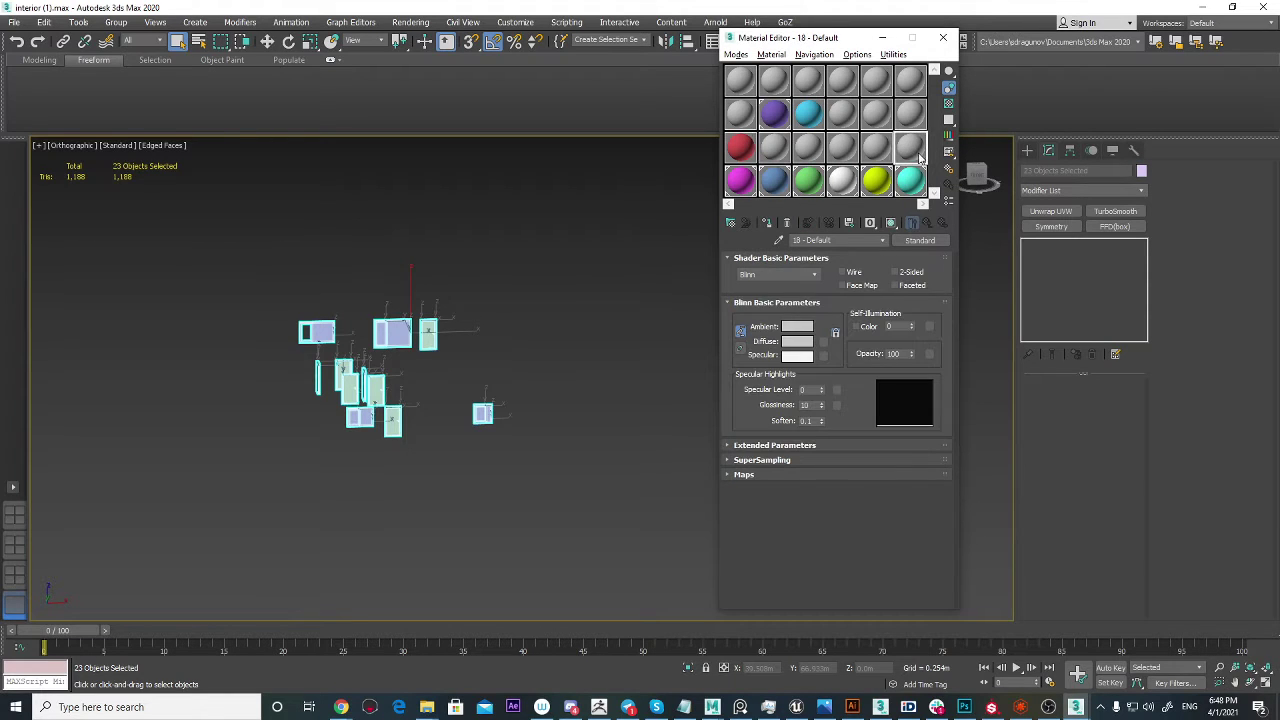
left_click_drag(392, 424, 384, 421)
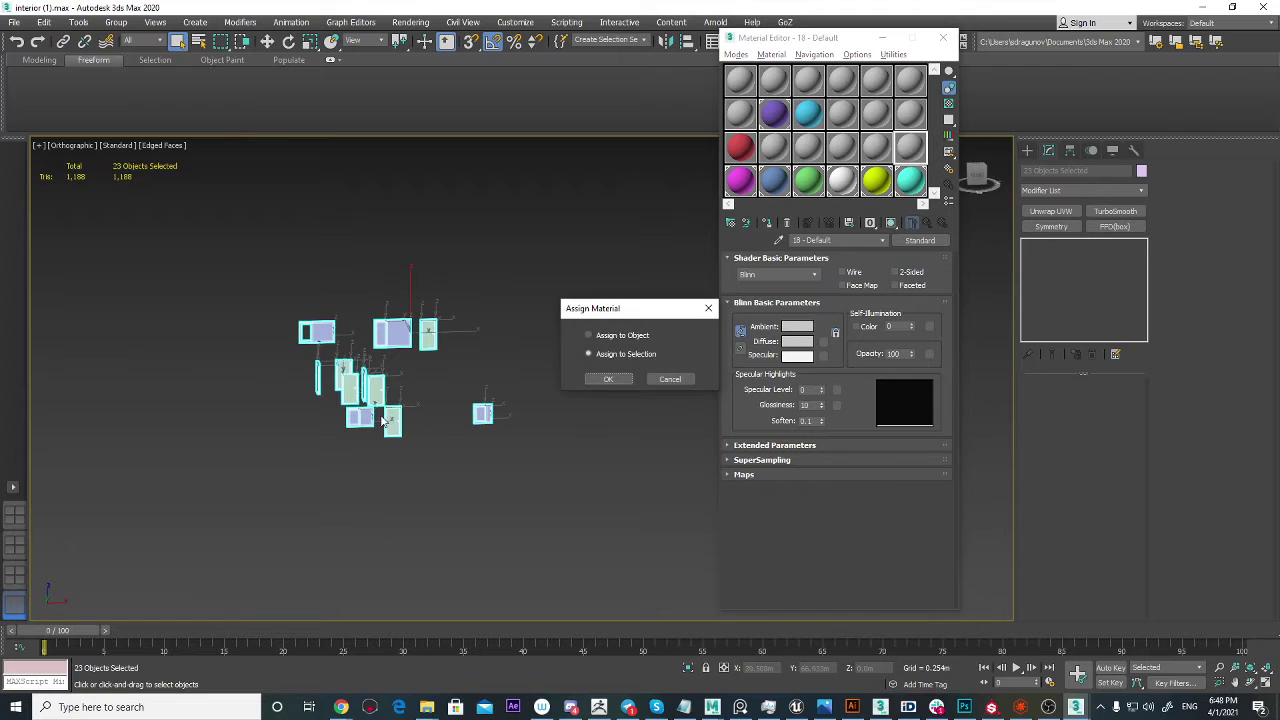
left_click(612, 379)
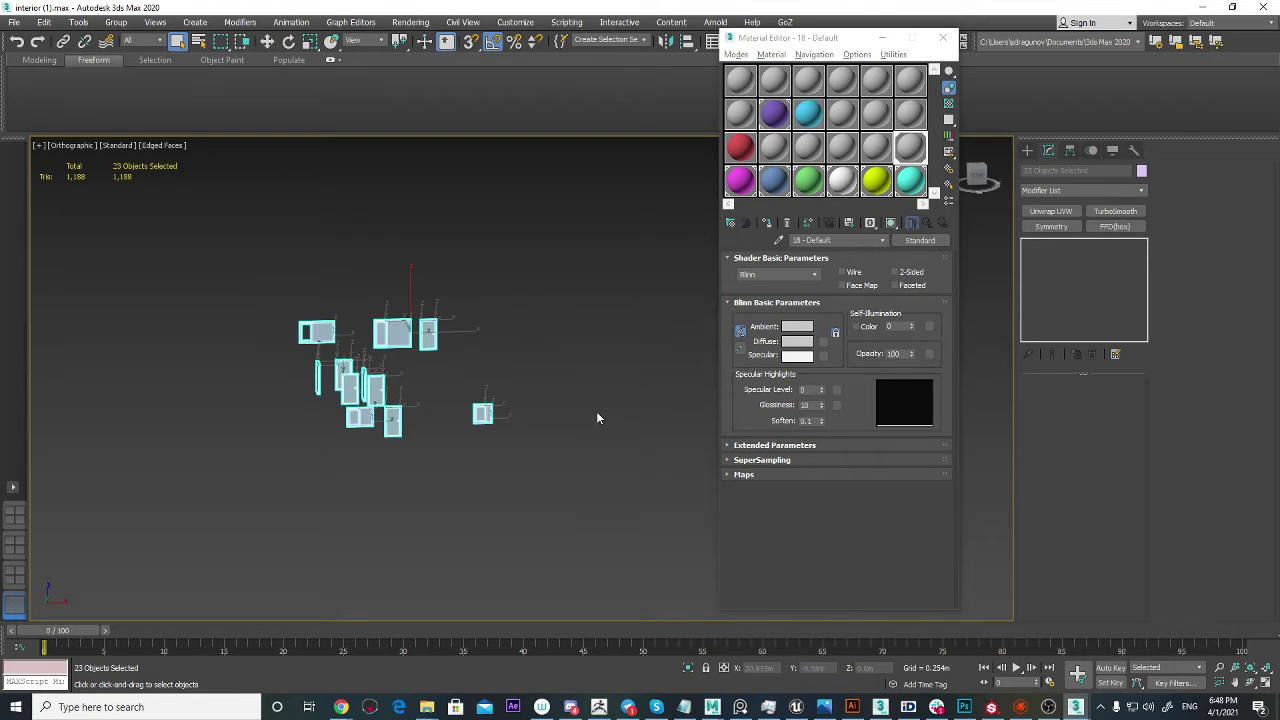
Step: Inspect the doors and windows with the grey material and select the frame of the window with the empty sash opening
scroll(390, 458, "up", 5)
middle_click_drag(382, 387, 428, 411, "alt")
scroll(418, 372, "up", 4)
scroll(461, 401, "down", 5)
scroll(520, 408, "down", 3)
scroll(392, 396, "up", 9)
left_click(507, 411)
scroll(560, 413, "down", 8)
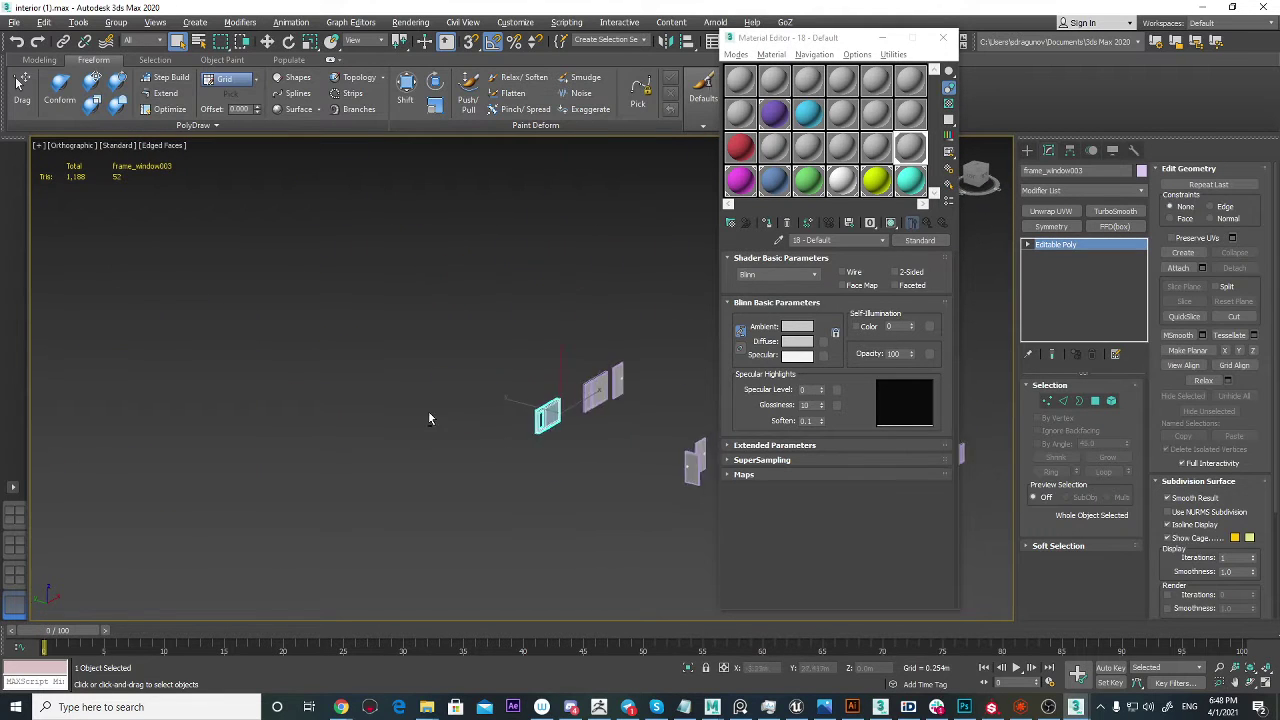
scroll(428, 411, "down", 4)
middle_click_drag(530, 415, 400, 412)
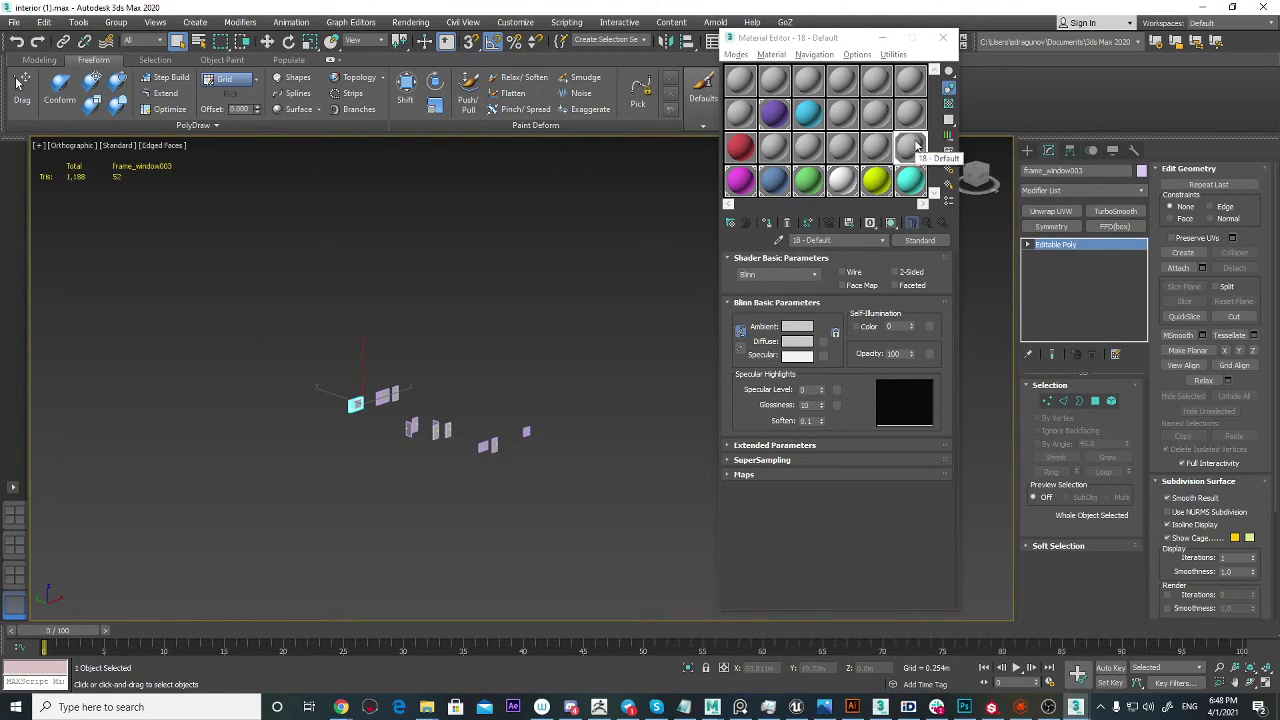
Step: Set the diffuse colour of the 18 - Default material to a dark reddish brown
left_click(796, 343)
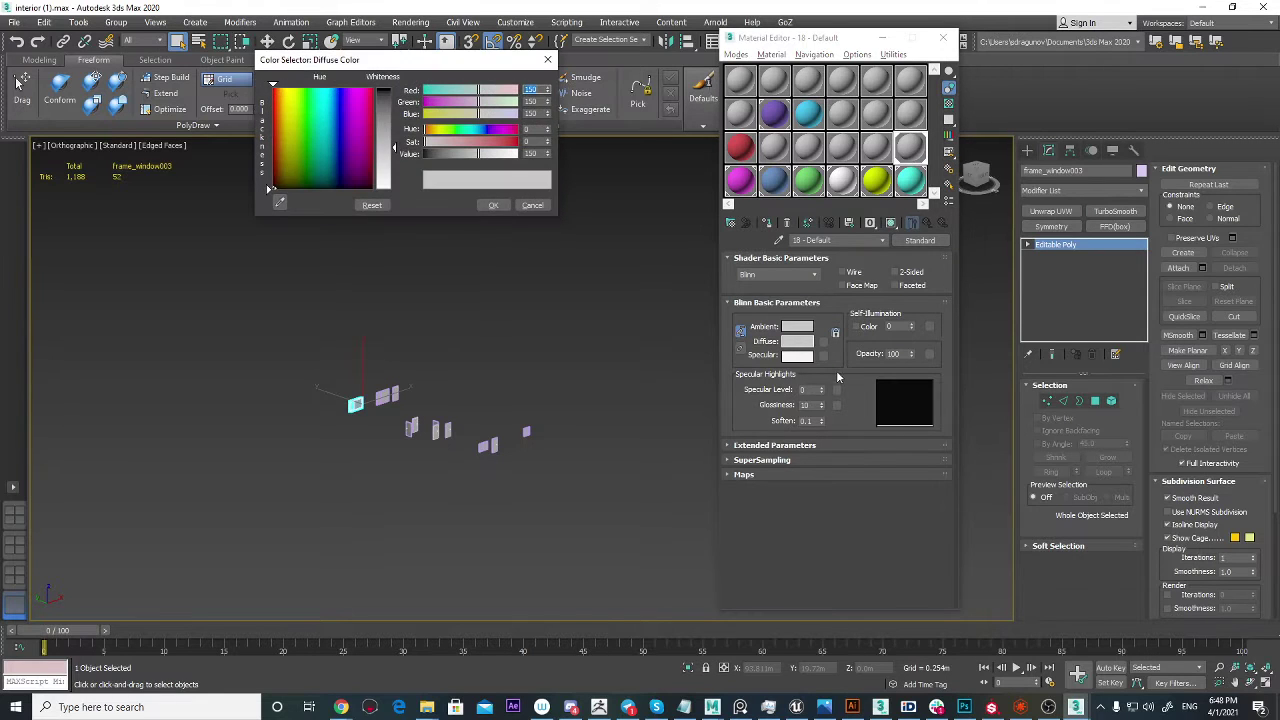
left_click(284, 133)
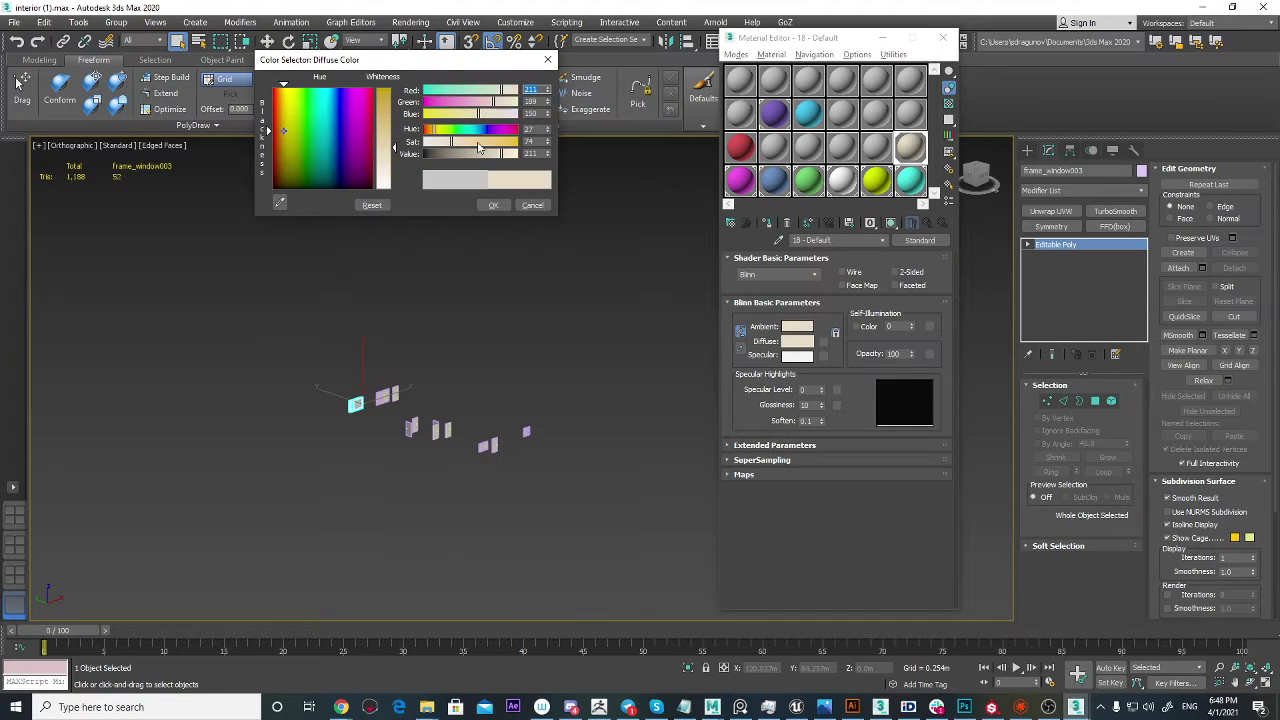
left_click_drag(479, 147, 443, 155)
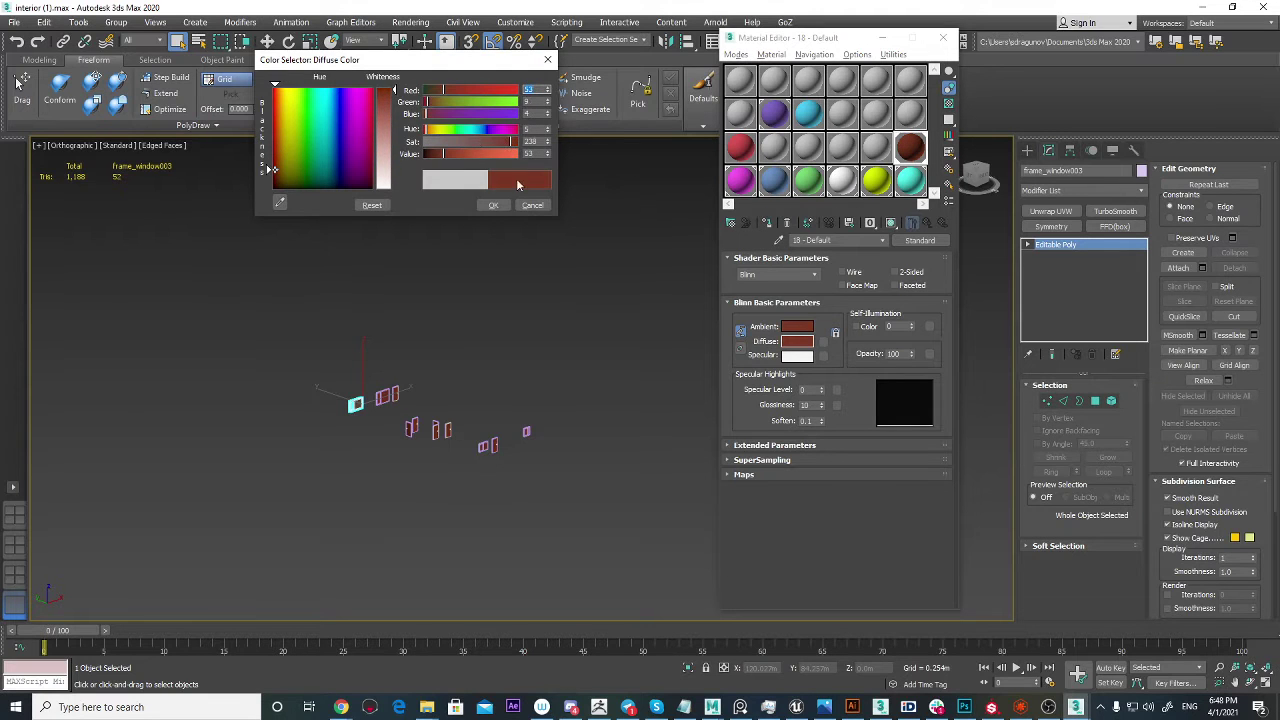
left_click(494, 205)
Step: Inspect the recoloured doors and windows from both sides, checking frames, panes and handles
scroll(400, 390, "up", 5)
middle_click_drag(400, 446, 394, 320)
scroll(394, 320, "up", 4)
middle_click_drag(236, 352, 508, 363)
scroll(414, 366, "up", 5)
scroll(414, 367, "down", 8)
scroll(366, 377, "up", 1)
mouse_move(366, 377)
middle_mouse_down()
mouse_move(473, 366)
mouse_move(390, 378)
middle_mouse_up()
scroll(443, 366, "up", 4)
scroll(130, 422, "up", 5)
scroll(222, 405, "down", 7)
scroll(380, 349, "up", 3)
scroll(275, 370, "down", 2)
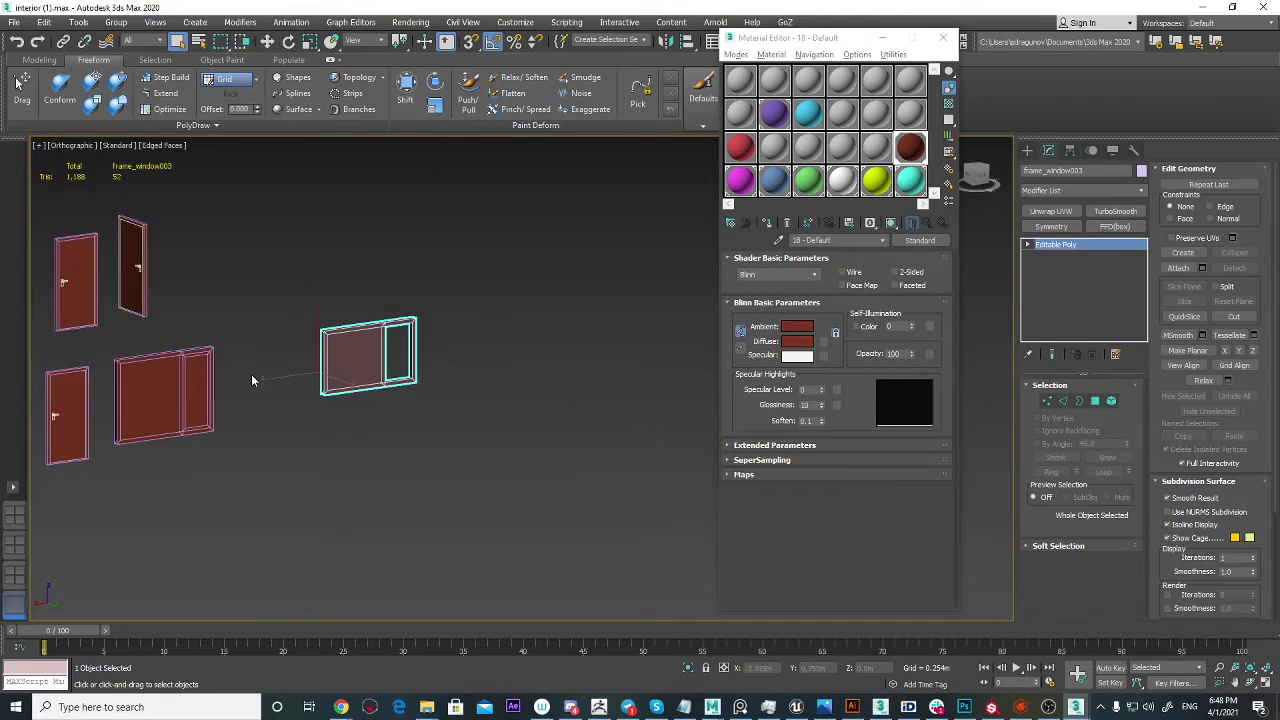
middle_click_drag(280, 371, 565, 394)
scroll(381, 401, "down", 5)
scroll(374, 480, "up", 10)
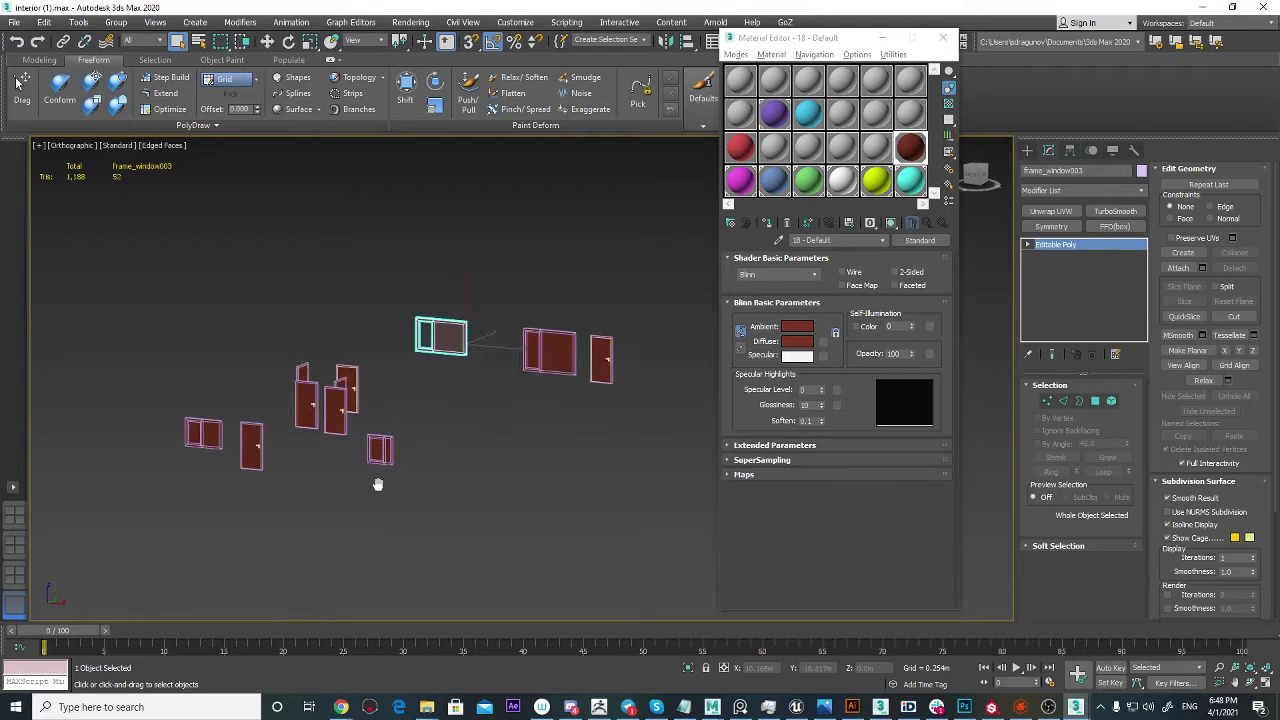
Step: Select the frame object frame_window004 of the double window beside the door
left_click(142, 343)
scroll(142, 343, "up", 3)
middle_click_drag(142, 343, 270, 361)
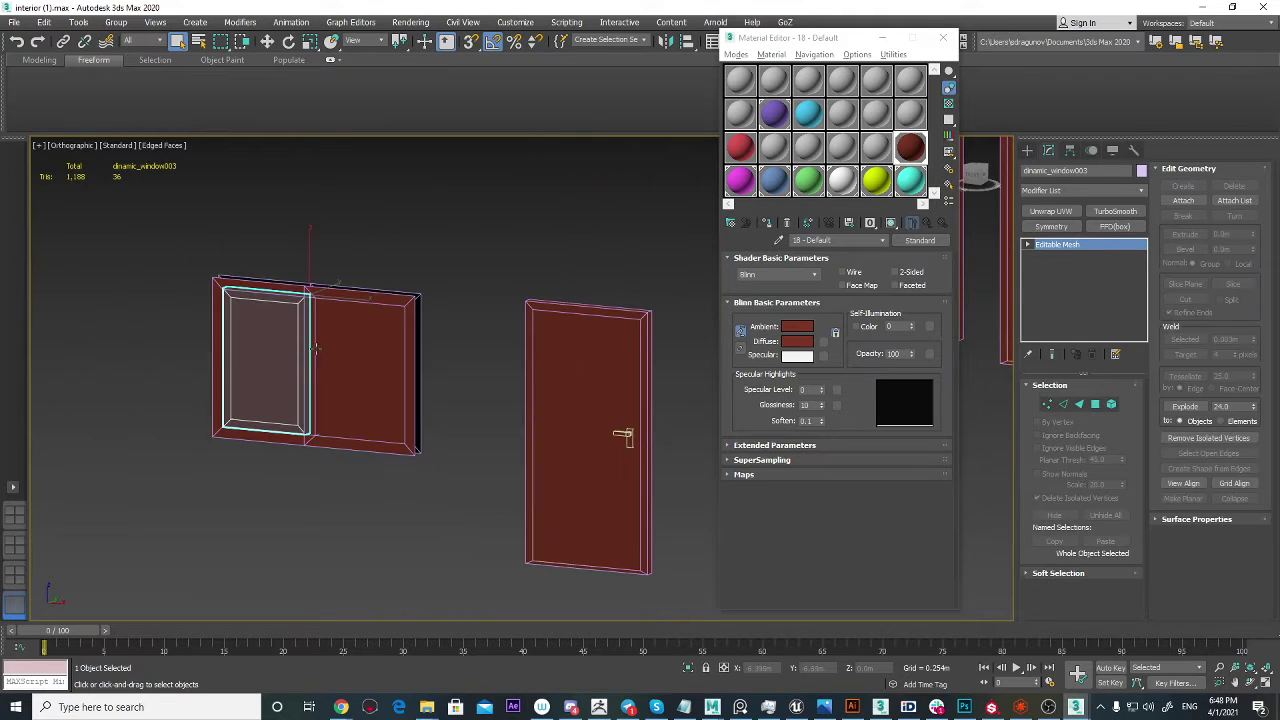
left_click(382, 351)
middle_click_drag(382, 351, 294, 380, "alt")
scroll(449, 371, "down", 1)
scroll(317, 379, "down", 10)
middle_click_drag(400, 377, 477, 386, "alt")
scroll(445, 383, "down", 2)
middle_click_drag(477, 386, 602, 410)
Step: Attach the frame of the small, separately standing window to frame_window004
left_click(1176, 268)
scroll(603, 364, "up", 4)
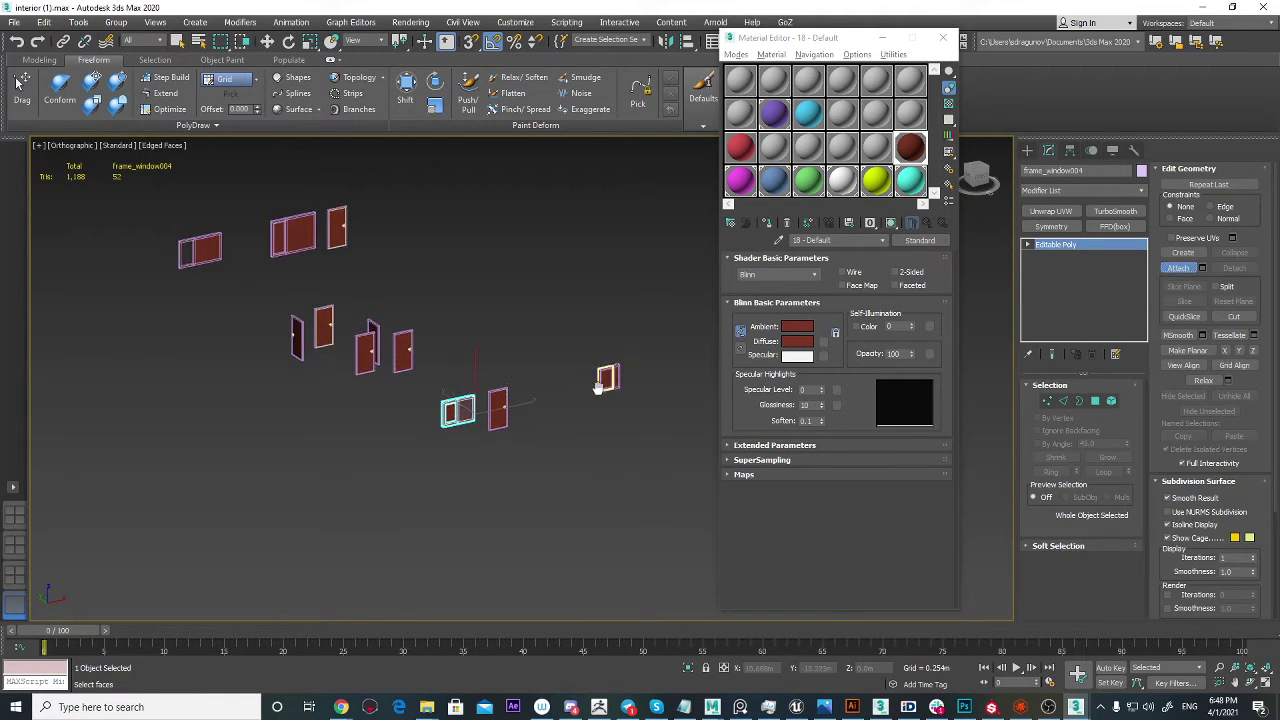
scroll(267, 456, "up", 3)
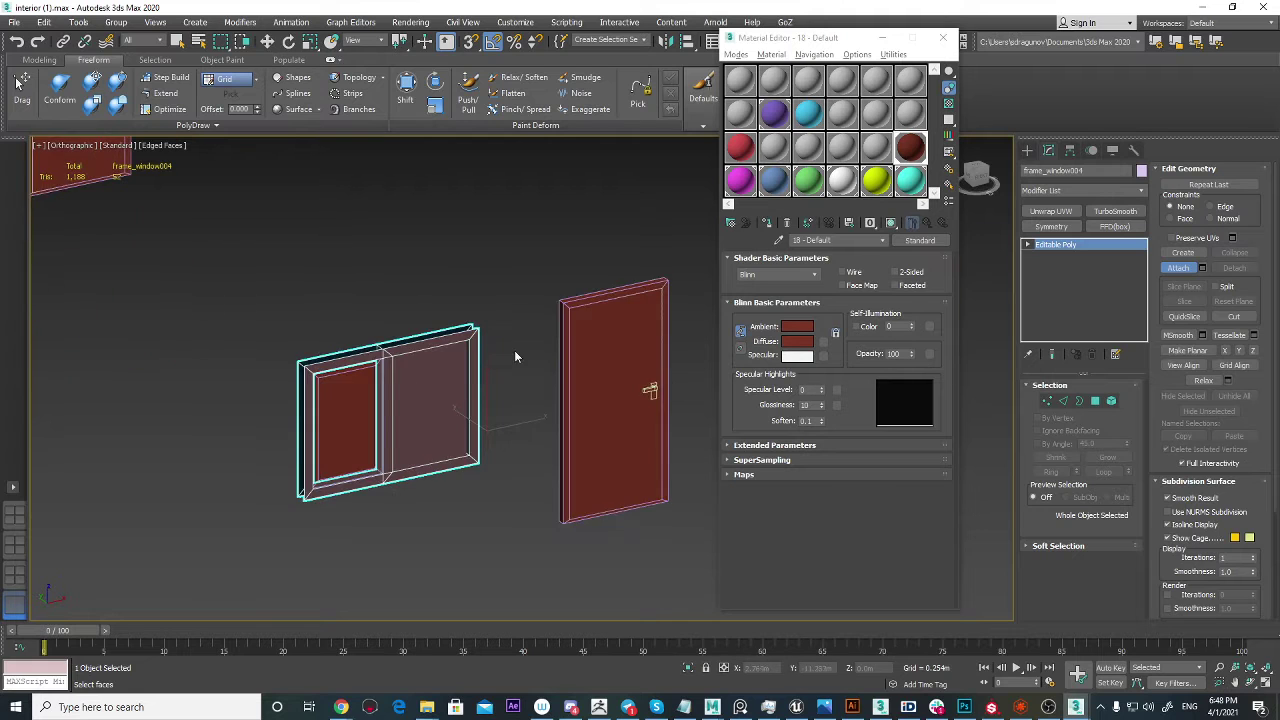
middle_click_drag(514, 350, 198, 396)
scroll(200, 393, "down", 1)
scroll(565, 332, "down", 2)
middle_click_drag(565, 332, 316, 381)
scroll(318, 381, "up", 2)
left_click(478, 317)
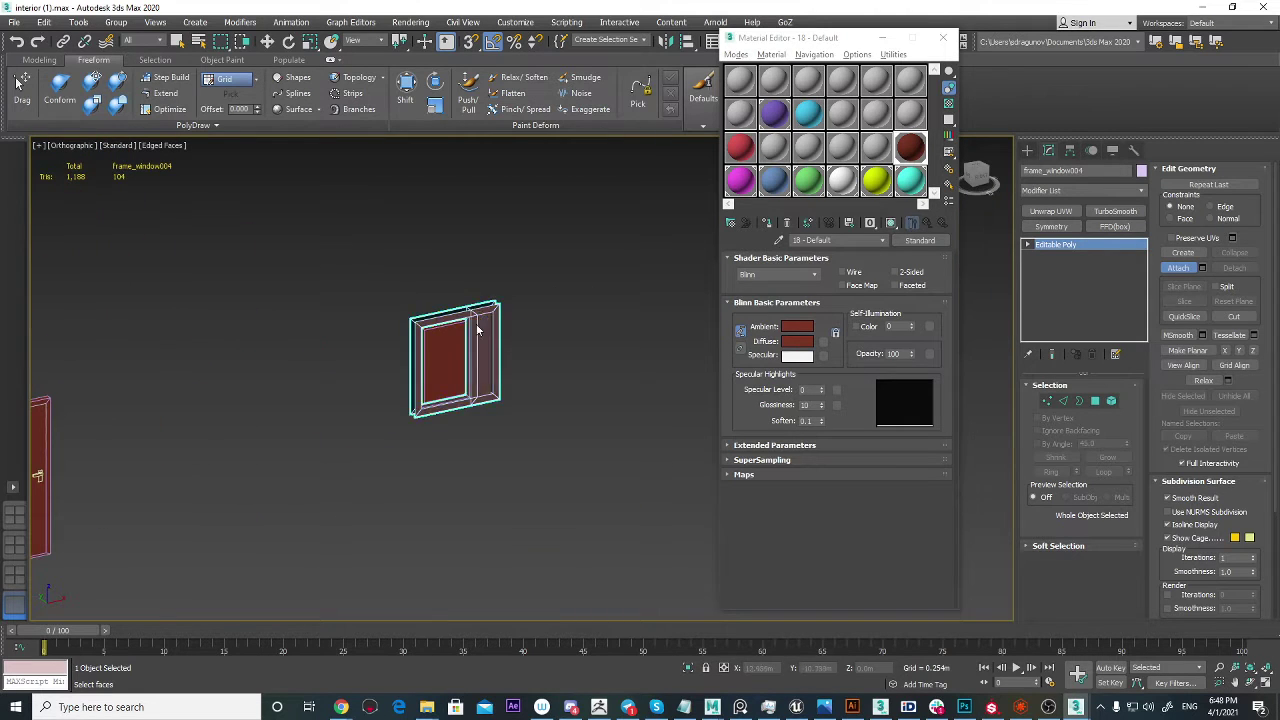
Step: Attach the frames of the two large windows on the far side to frame_window004 and finish attaching
scroll(477, 329, "down", 4)
middle_click_drag(241, 398, 511, 436)
scroll(422, 362, "up", 1)
middle_click_drag(422, 362, 536, 547)
scroll(411, 377, "up", 2)
scroll(411, 377, "up", 3)
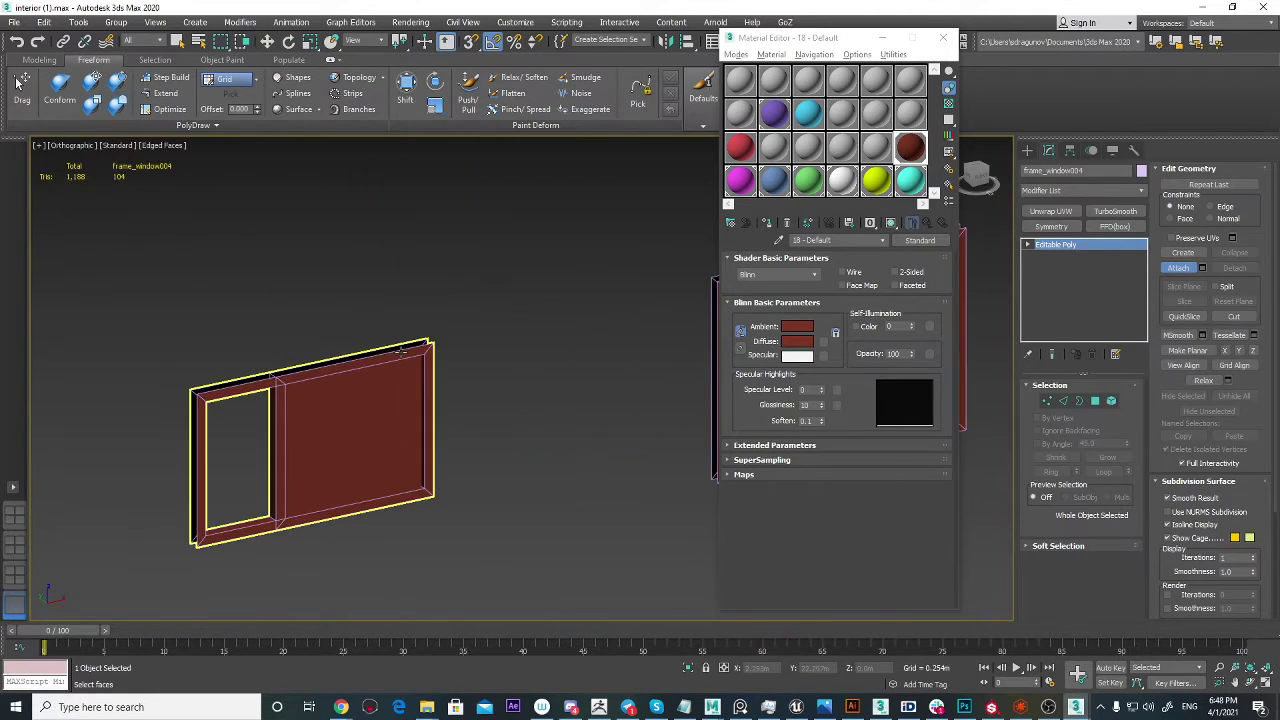
left_click(410, 375)
scroll(512, 371, "down", 4)
middle_click_drag(672, 325, 402, 373)
scroll(402, 373, "up", 1)
left_click(402, 373)
scroll(472, 392, "down", 3)
middle_click_drag(468, 432, 344, 406)
scroll(344, 406, "up", 2)
scroll(344, 406, "down", 4)
scroll(341, 408, "up", 3)
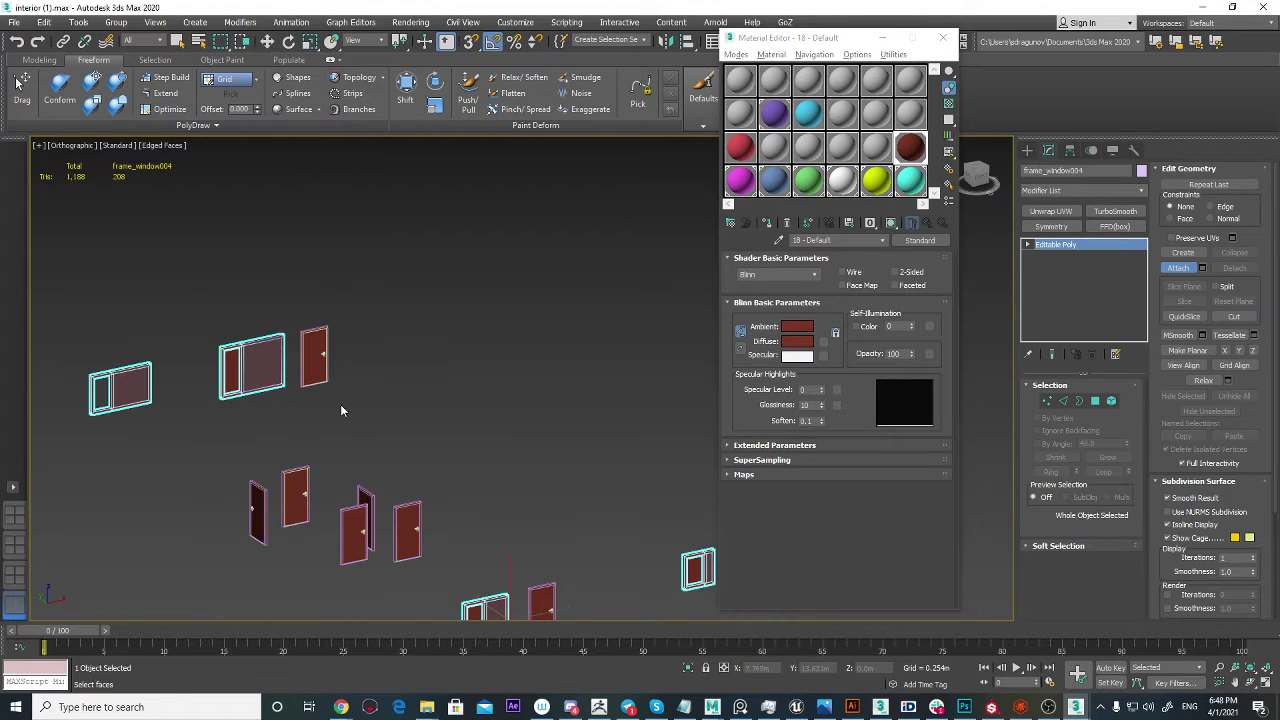
key("w")
Step: In polygon mode, select the fixed glass panes of the double window beside the door and of the small window
middle_click_drag(578, 546, 533, 361)
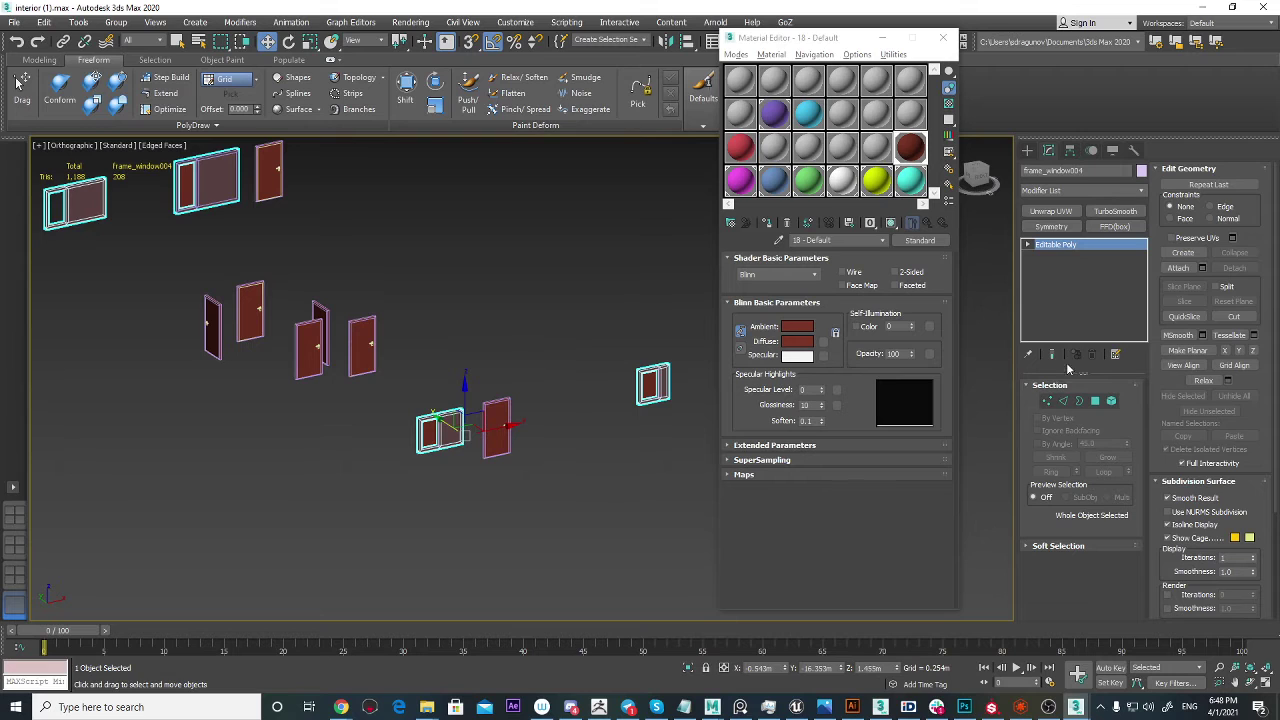
left_click(1095, 400)
scroll(450, 427, "up", 2)
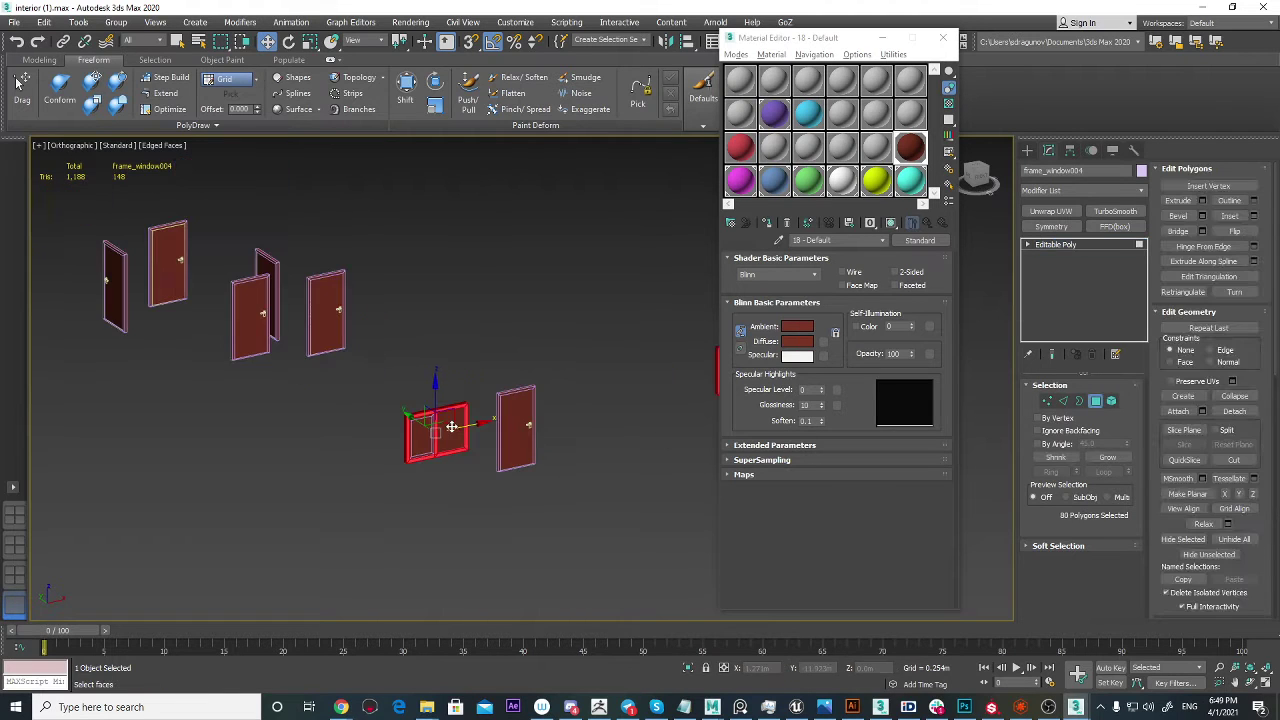
left_click(452, 425)
scroll(562, 445, "down", 5)
middle_click_drag(597, 449, 384, 445)
scroll(384, 436, "up", 4)
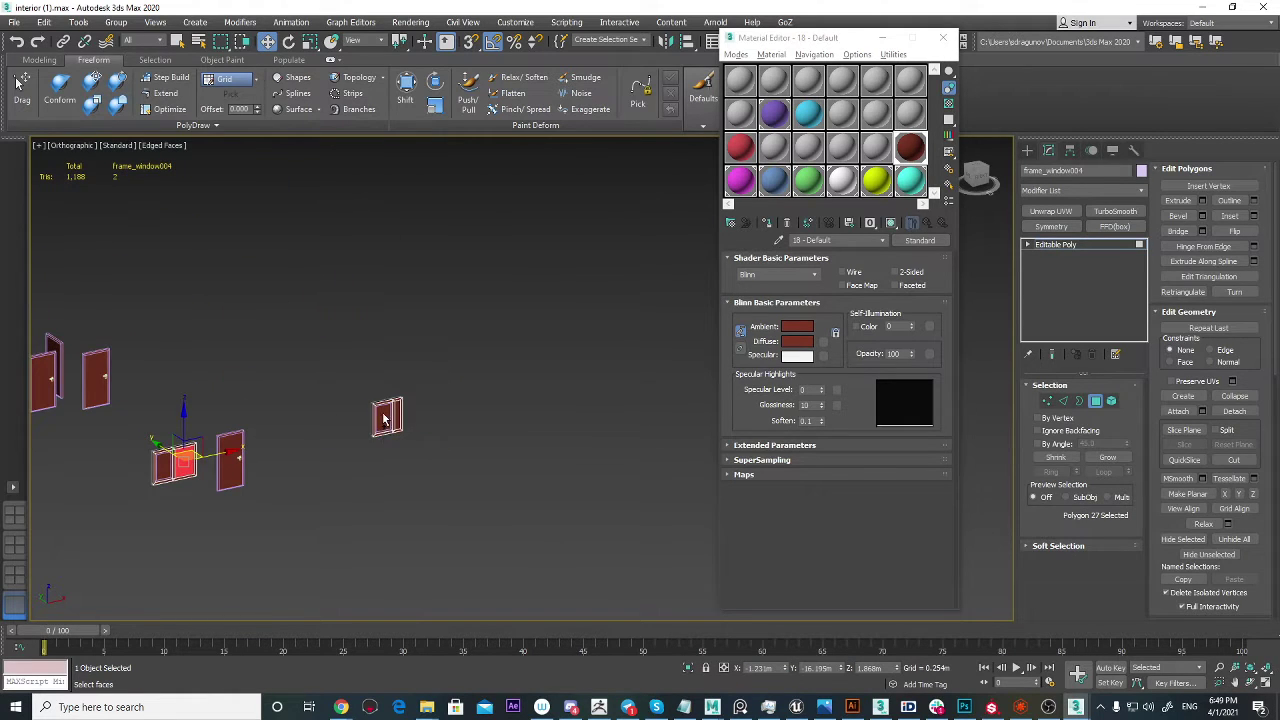
scroll(396, 405, "up", 3)
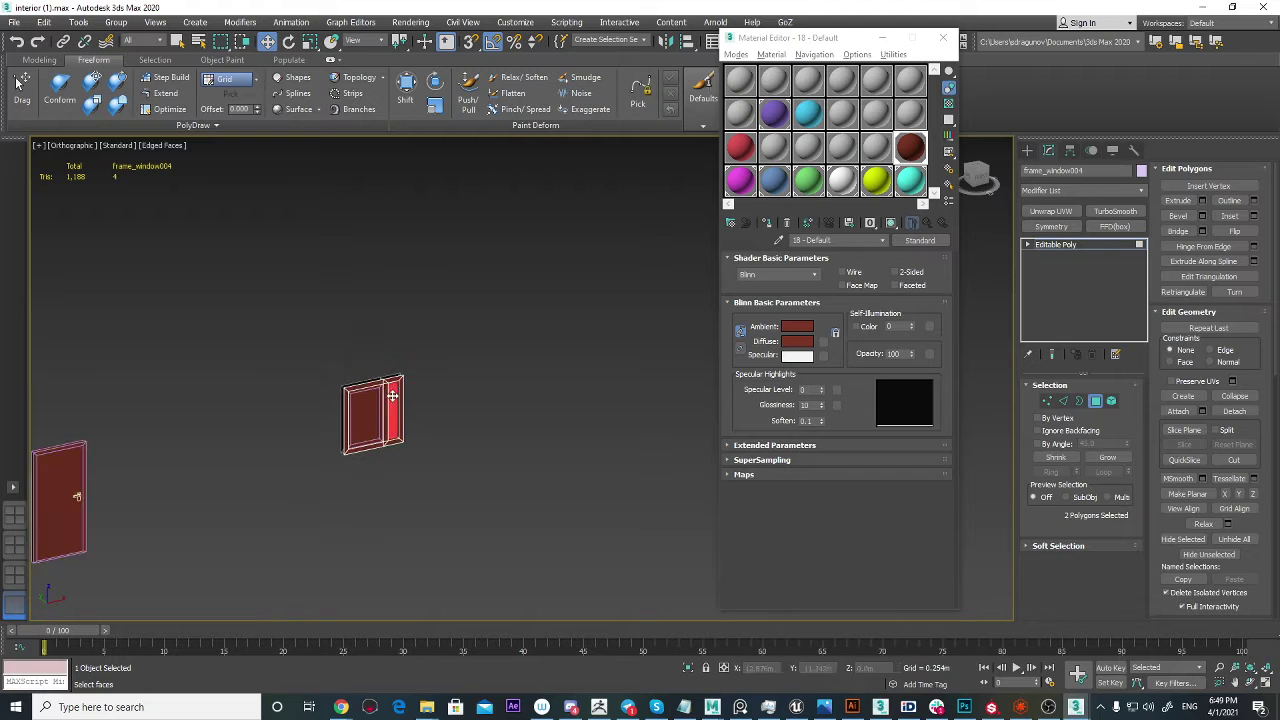
Step: Add the large fixed panes of the two far-side windows to the polygon selection
scroll(341, 434, "down", 5)
middle_click_drag(223, 463, 478, 496)
scroll(338, 369, "up", 6)
left_click(304, 371, "ctrl")
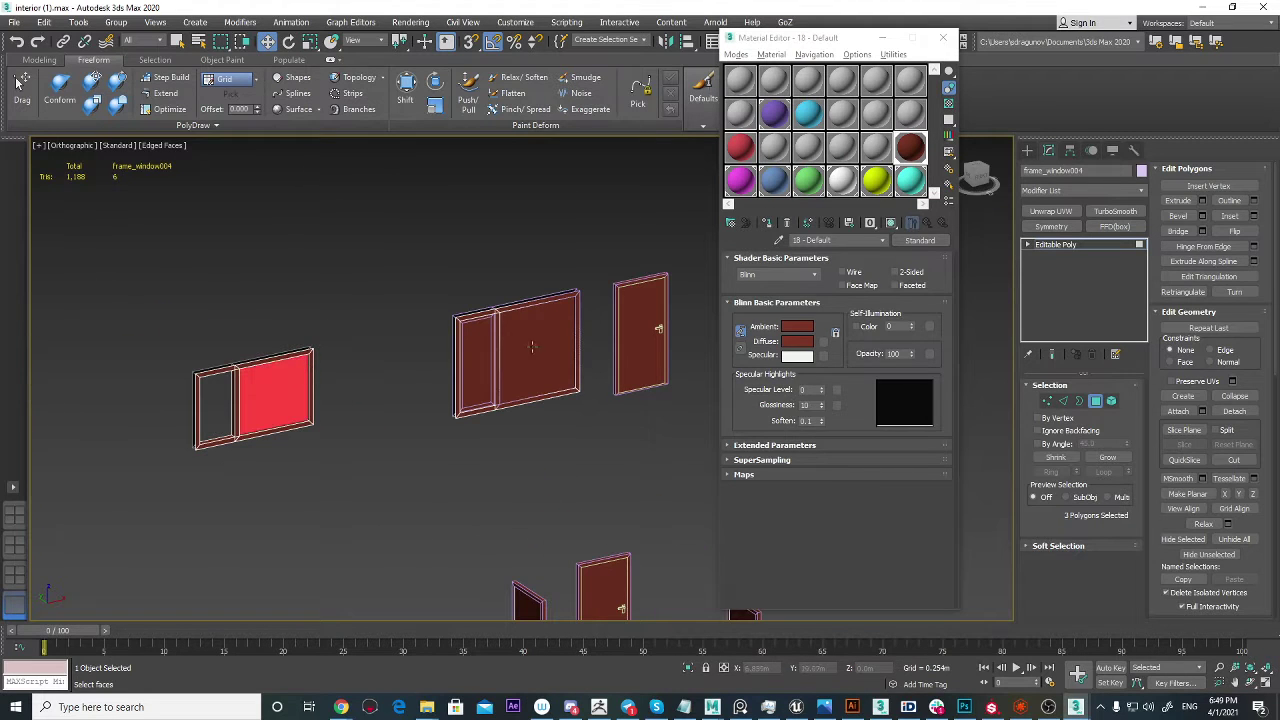
left_click(532, 347, "ctrl")
Step: Add the reverse faces of the fixed panes of all four windows to the polygon selection
scroll(498, 378, "down", 5)
middle_click_drag(571, 418, 444, 322)
scroll(457, 444, "down", 3)
middle_click_drag(457, 446, 621, 574, "alt")
scroll(505, 465, "up", 3)
scroll(508, 461, "up", 3)
left_click(475, 405, "ctrl")
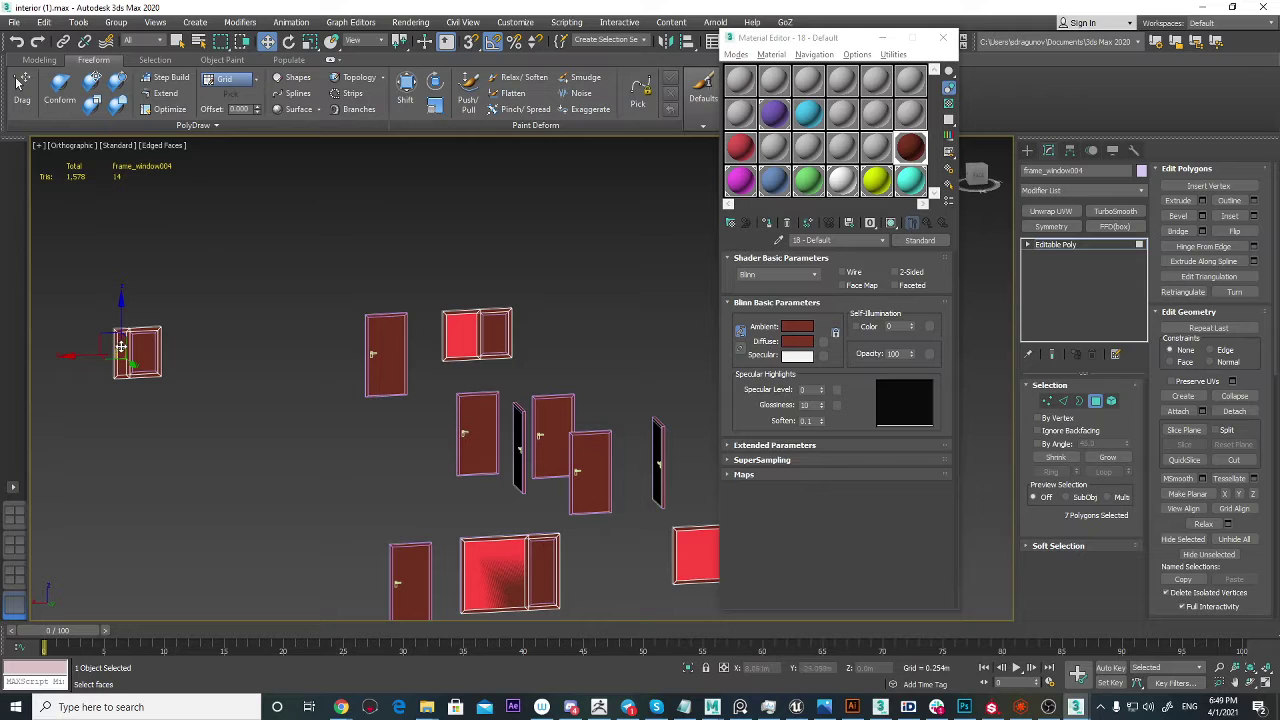
scroll(153, 394, "down", 5)
middle_click_drag(155, 394, 394, 443, "alt")
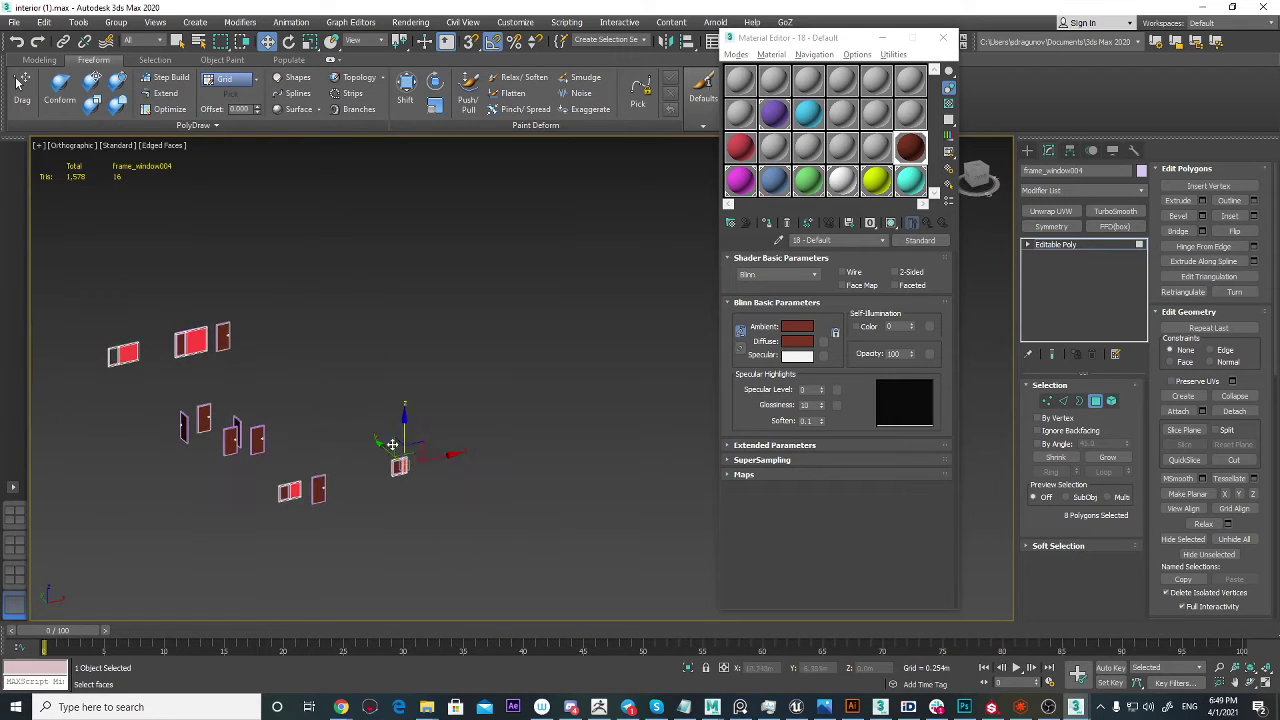
Step: Assign the unused grey material 17 - Default to the selected fixed pane polygons of the windows
middle_click_drag(318, 466, 486, 438)
scroll(486, 438, "up", 1)
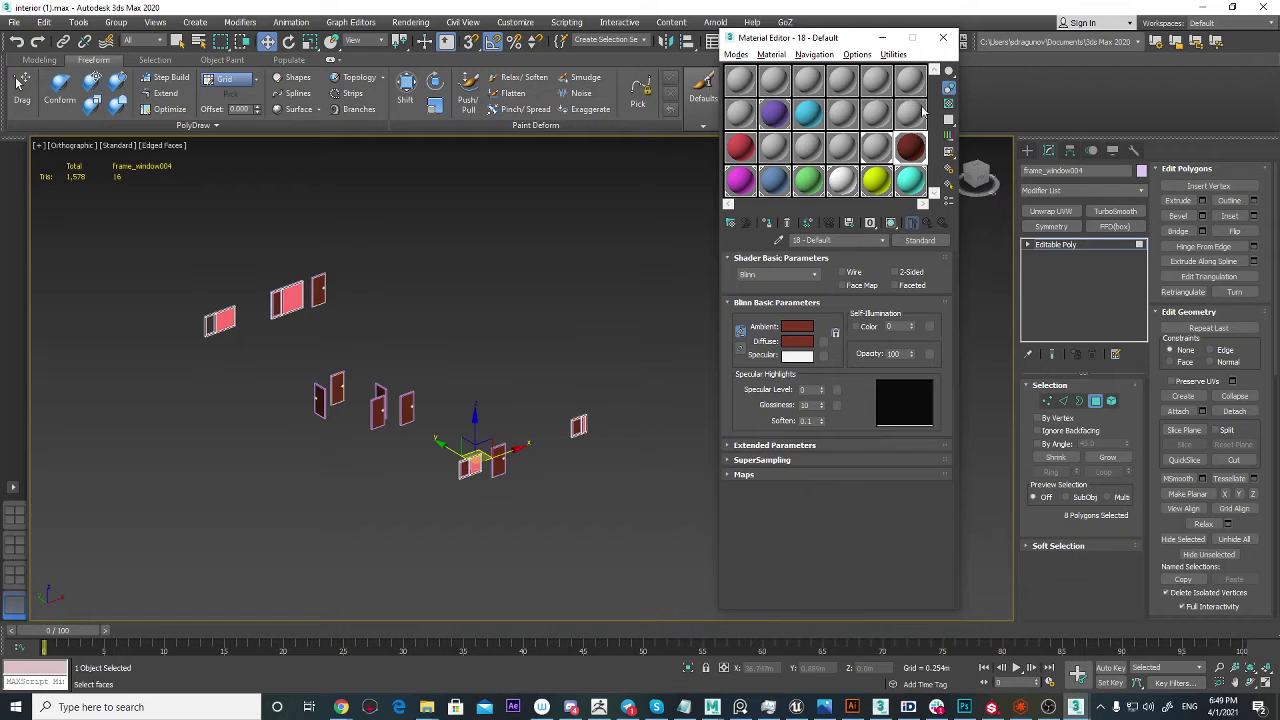
left_click(876, 150)
scroll(449, 514, "up", 8)
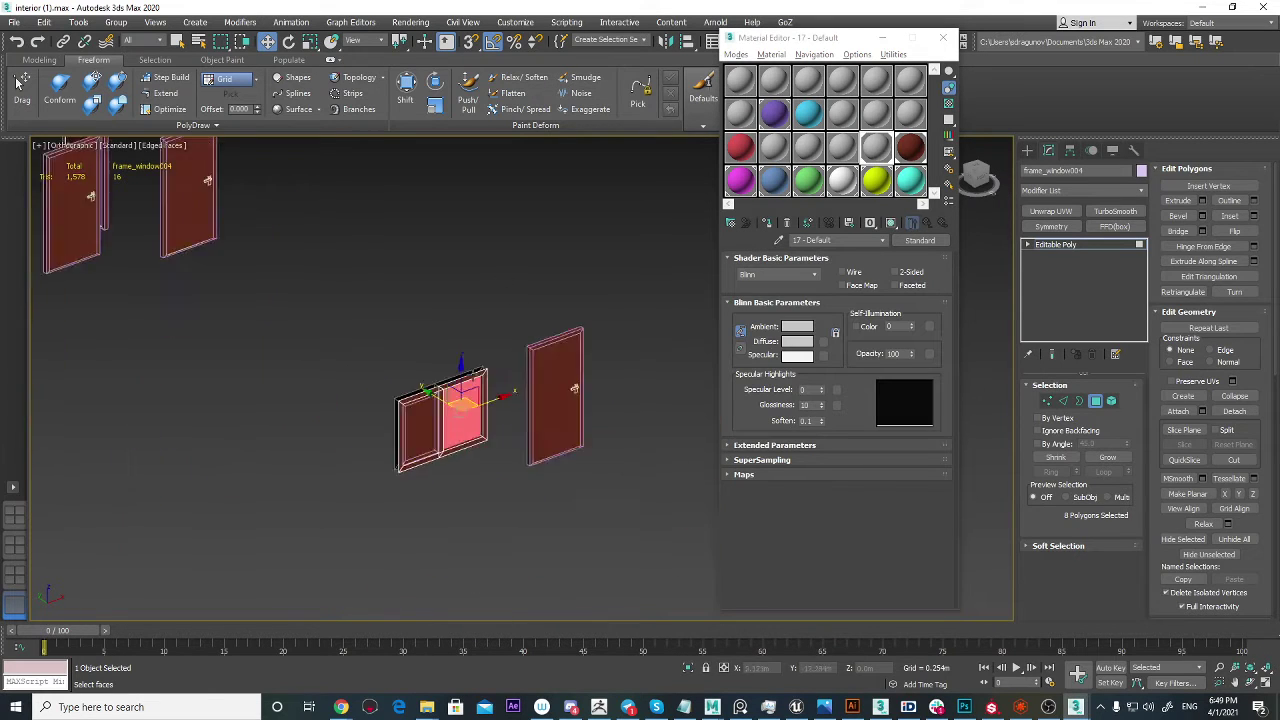
left_click(887, 149)
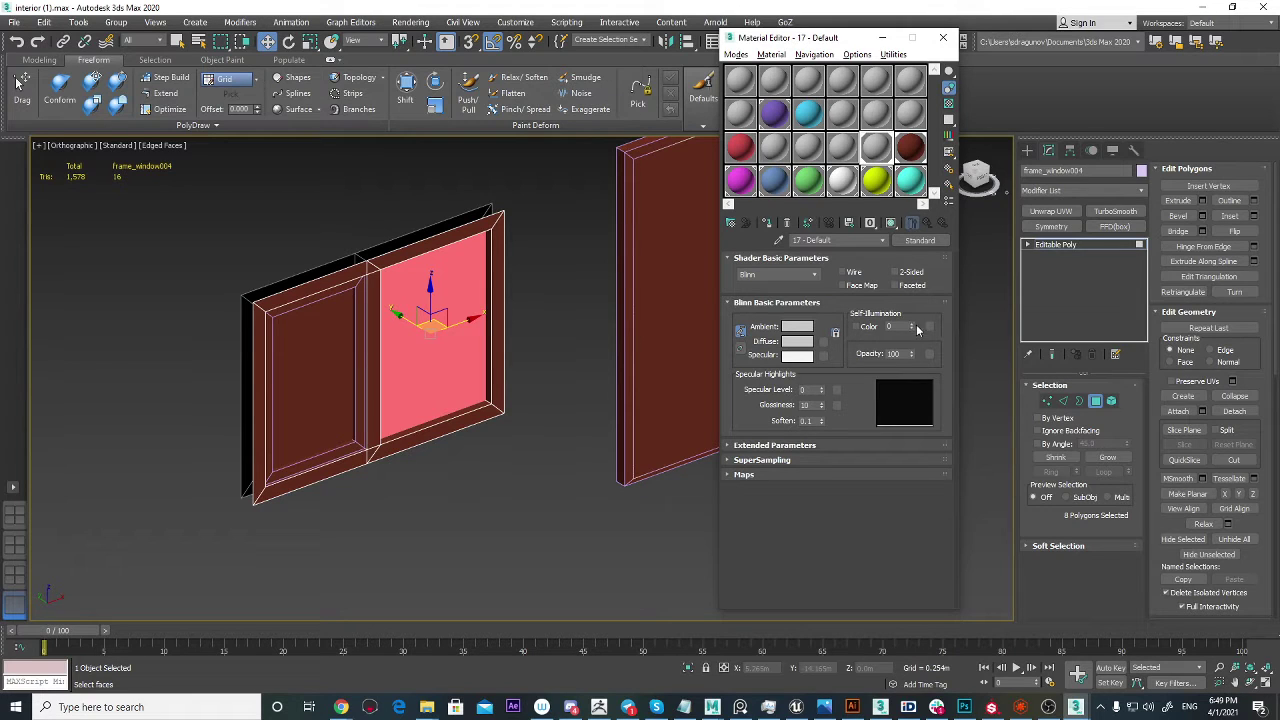
Step: Set the pane material's self-illumination to 100 and its opacity to 66
left_click_drag(916, 327, 926, 245)
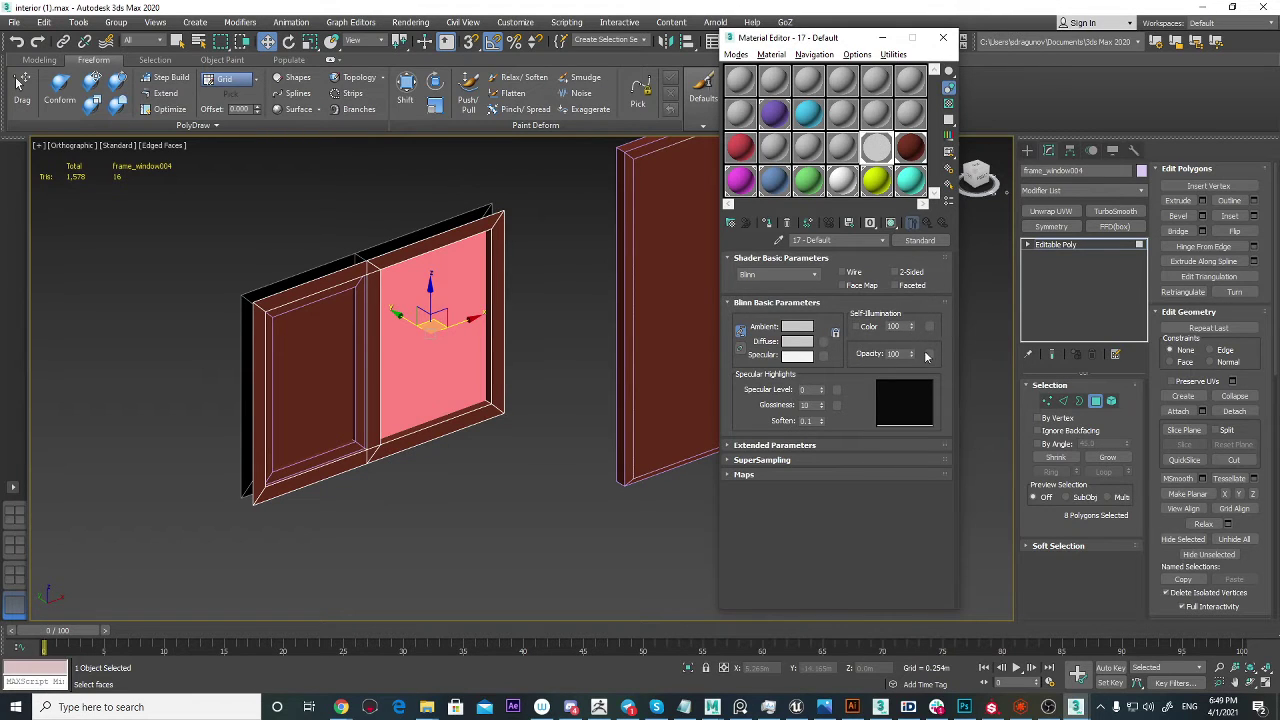
left_click_drag(915, 355, 908, 398)
left_click_drag(912, 336, 881, 252)
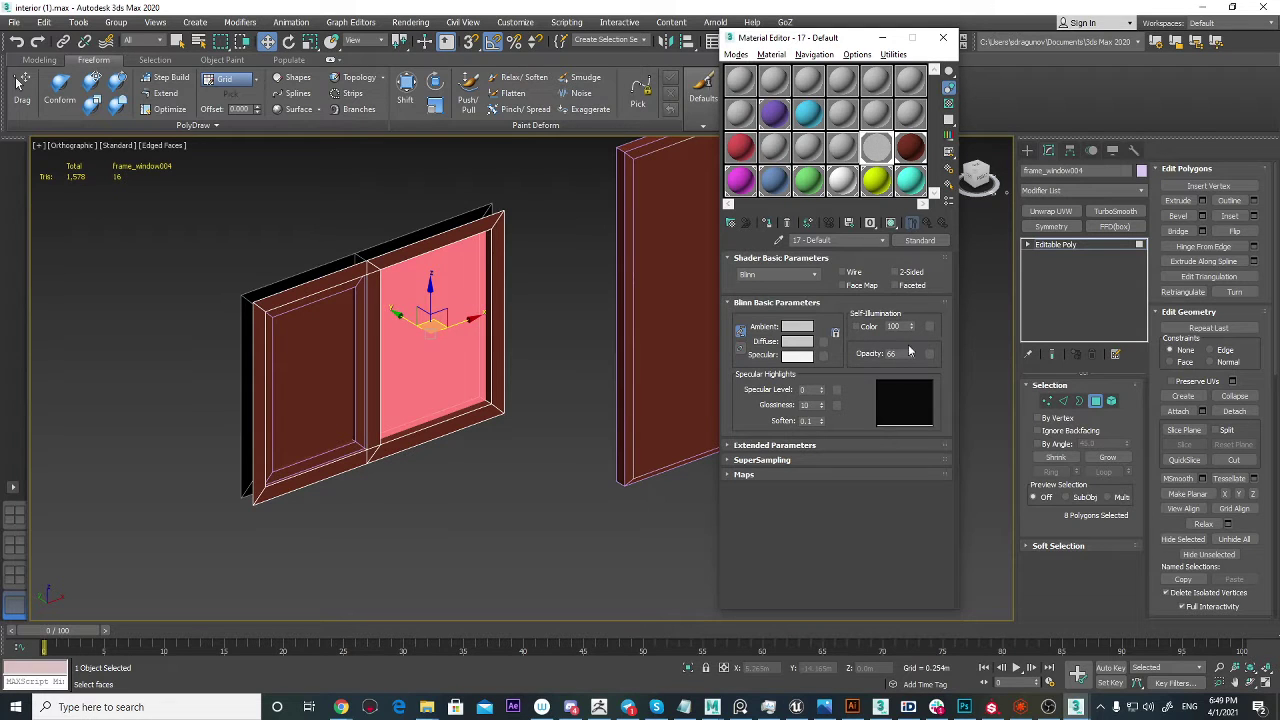
Step: Set the pane material's diffuse colour to light blue, hue 141, saturation 209, value 150, and deselect the polygons
left_click(798, 342)
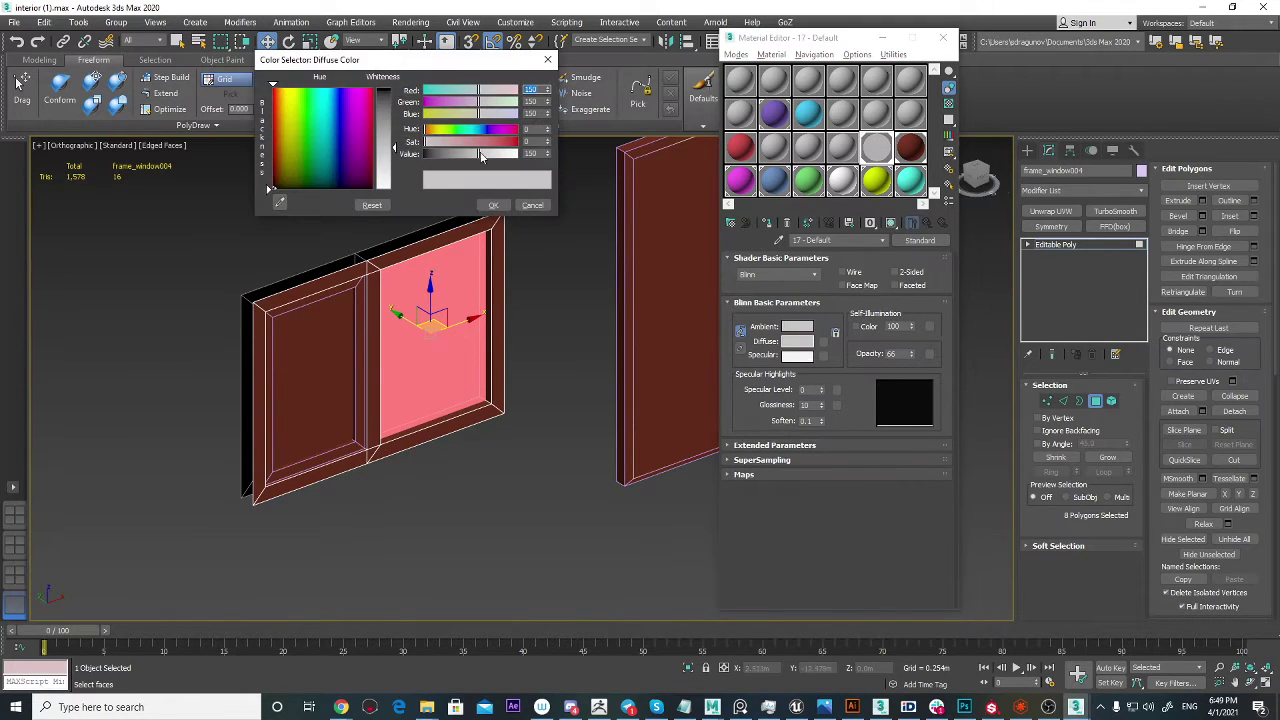
left_click(490, 142)
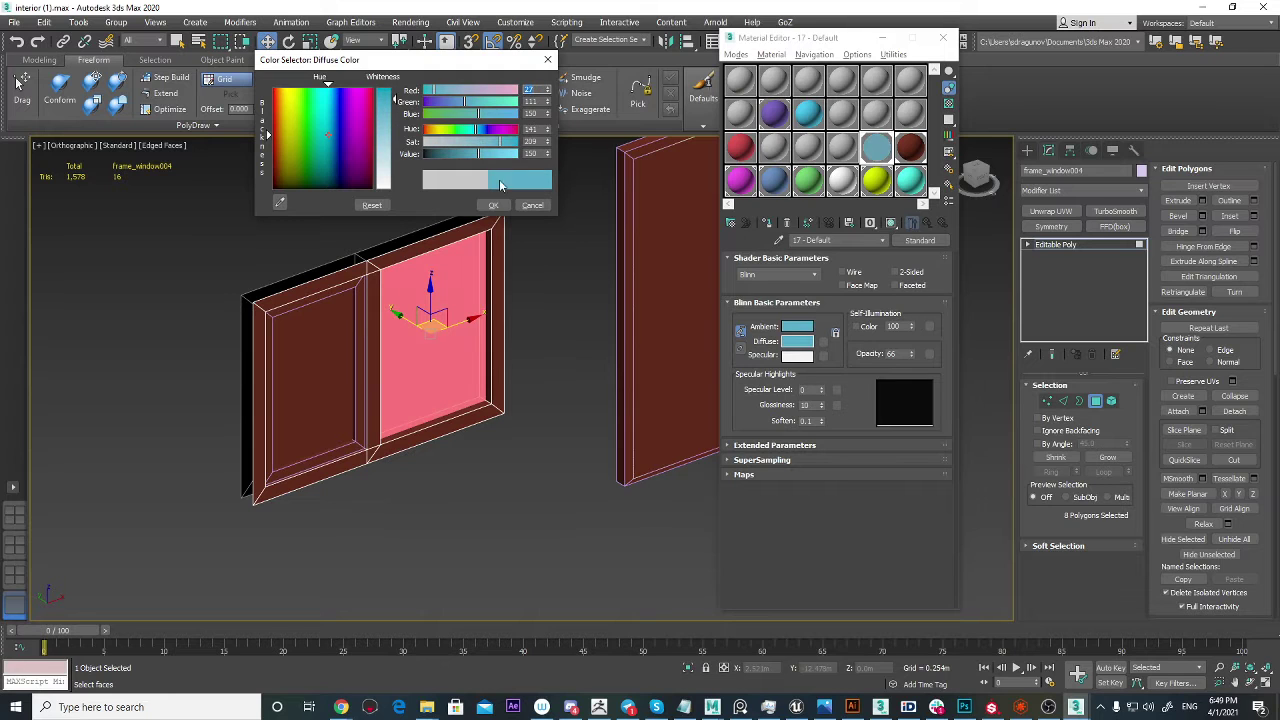
left_click(494, 205)
left_click(543, 286)
scroll(543, 288, "down", 8)
scroll(542, 306, "up", 9)
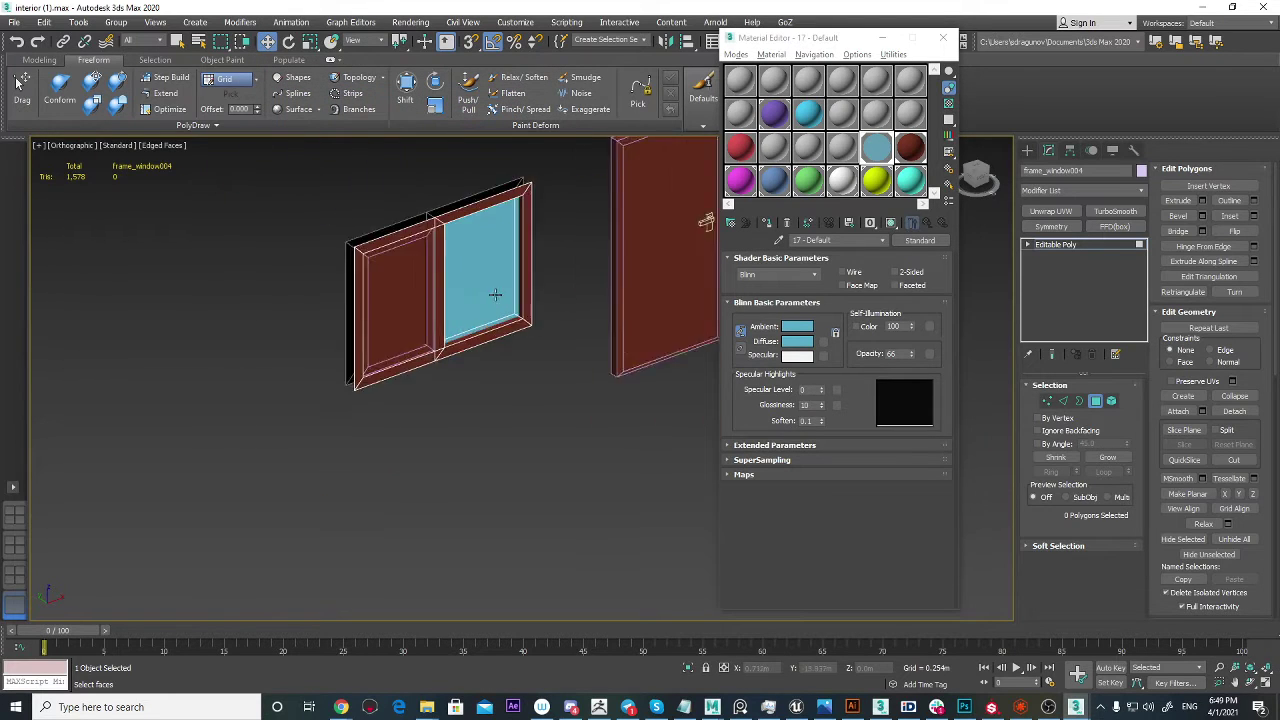
Step: Unhide all objects so the window frames are shown together with the whole house
scroll(558, 298, "down", 6)
right_click(576, 300)
left_click(597, 246)
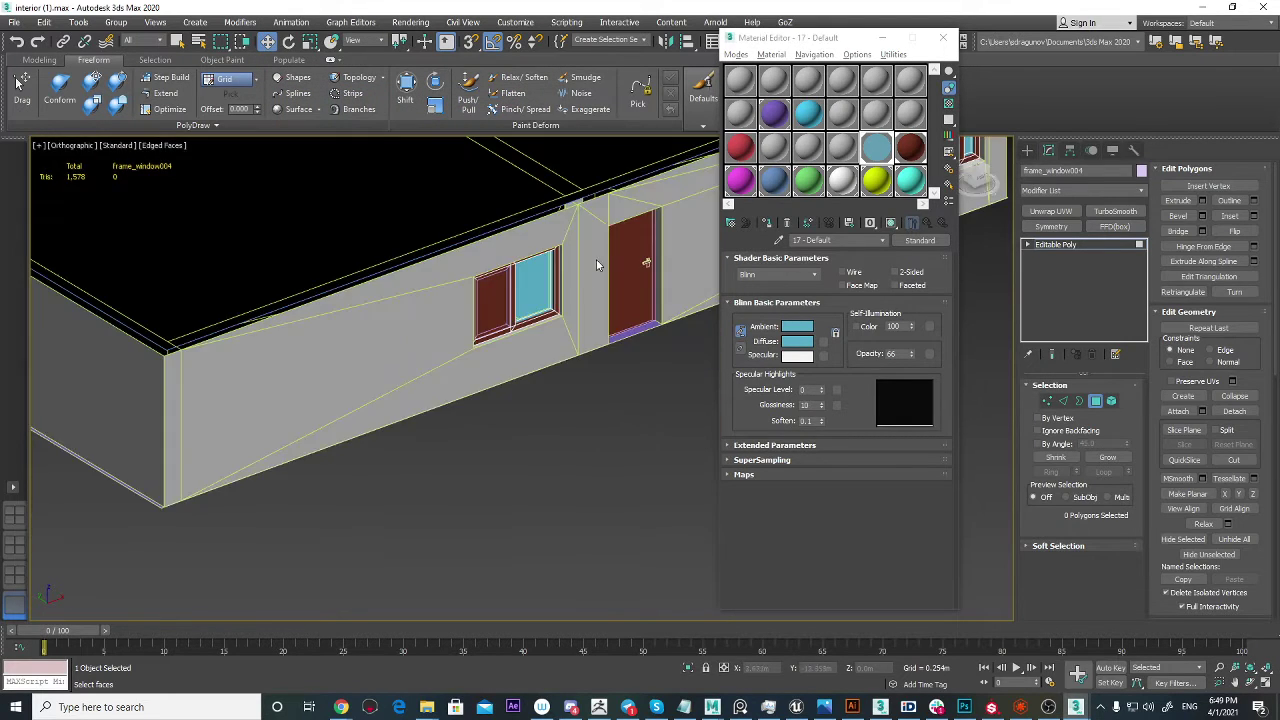
scroll(543, 283, "up", 3)
scroll(542, 297, "up", 3)
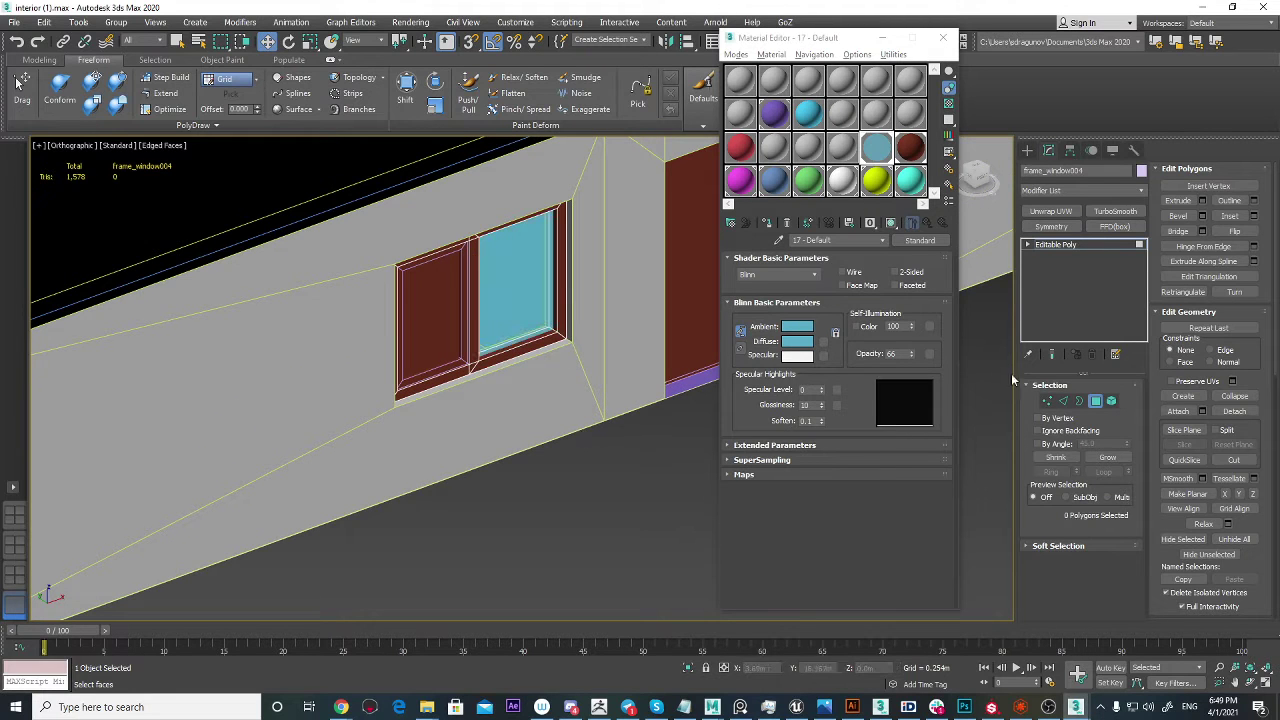
scroll(595, 390, "down", 10)
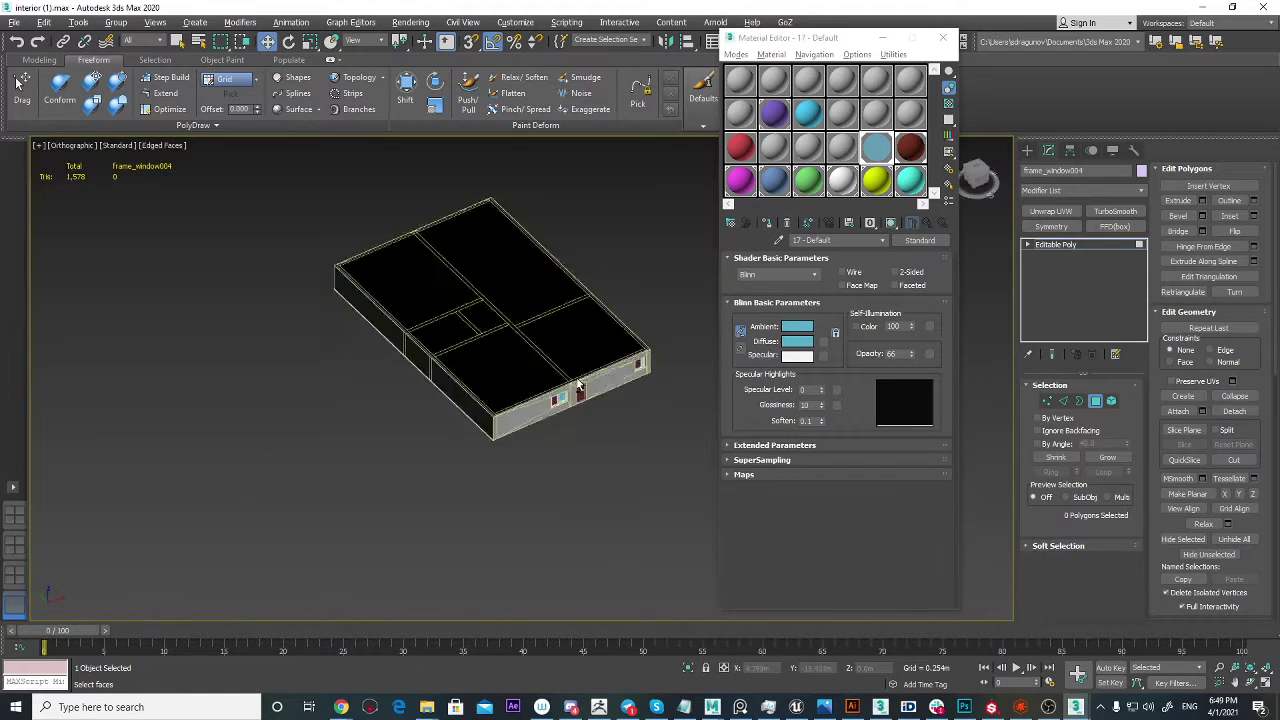
scroll(442, 404, "up", 4)
Step: Leave polygon mode and hide the roof plane Plane002
left_click(1096, 402)
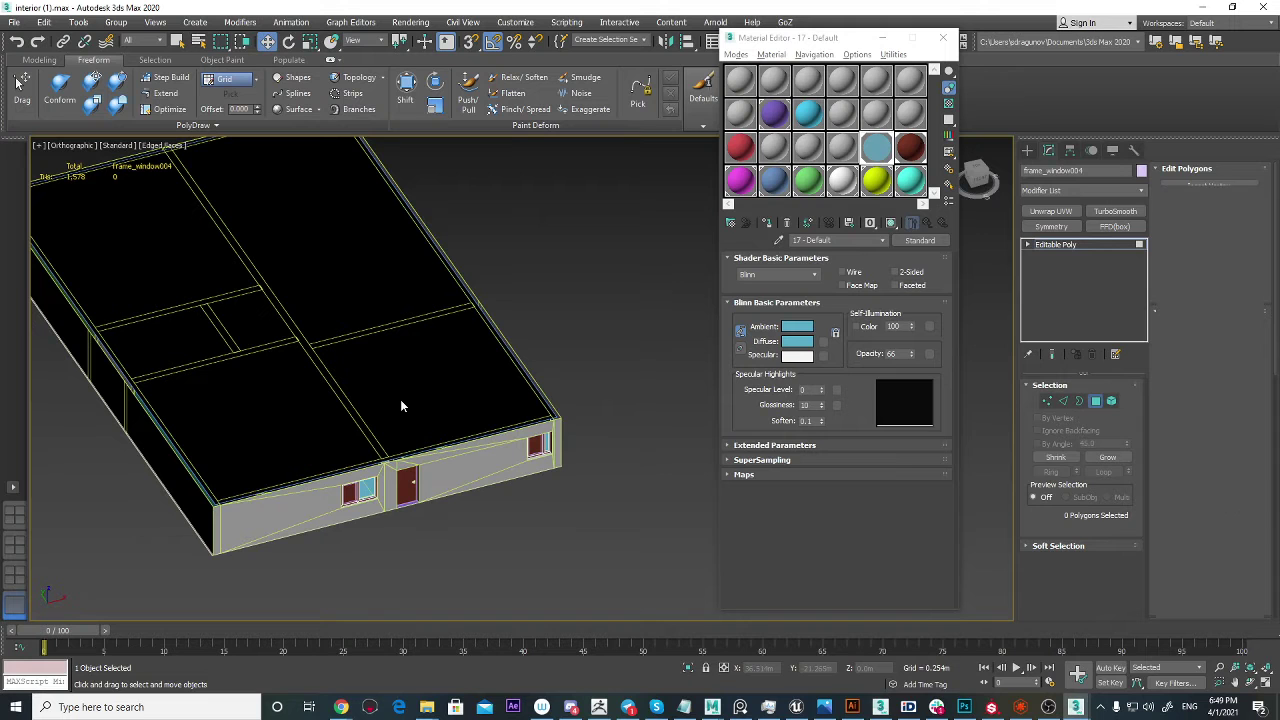
left_click(436, 395)
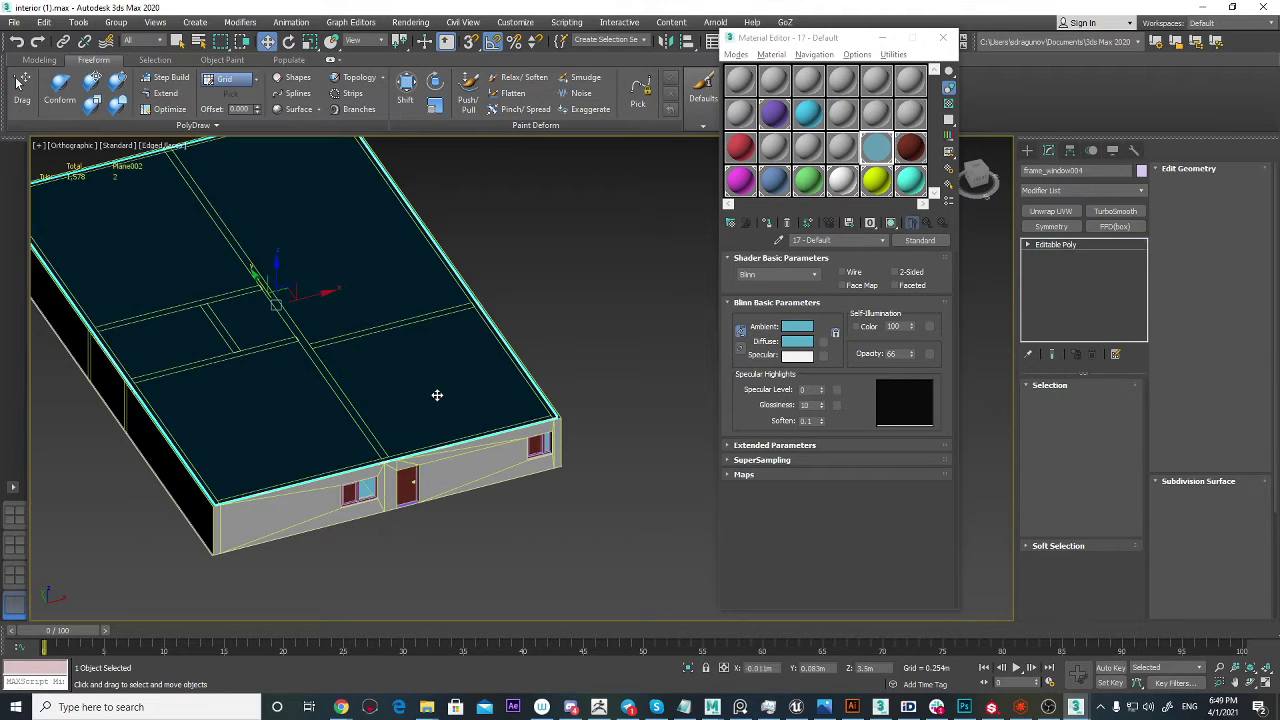
right_click(460, 337)
left_click(490, 290)
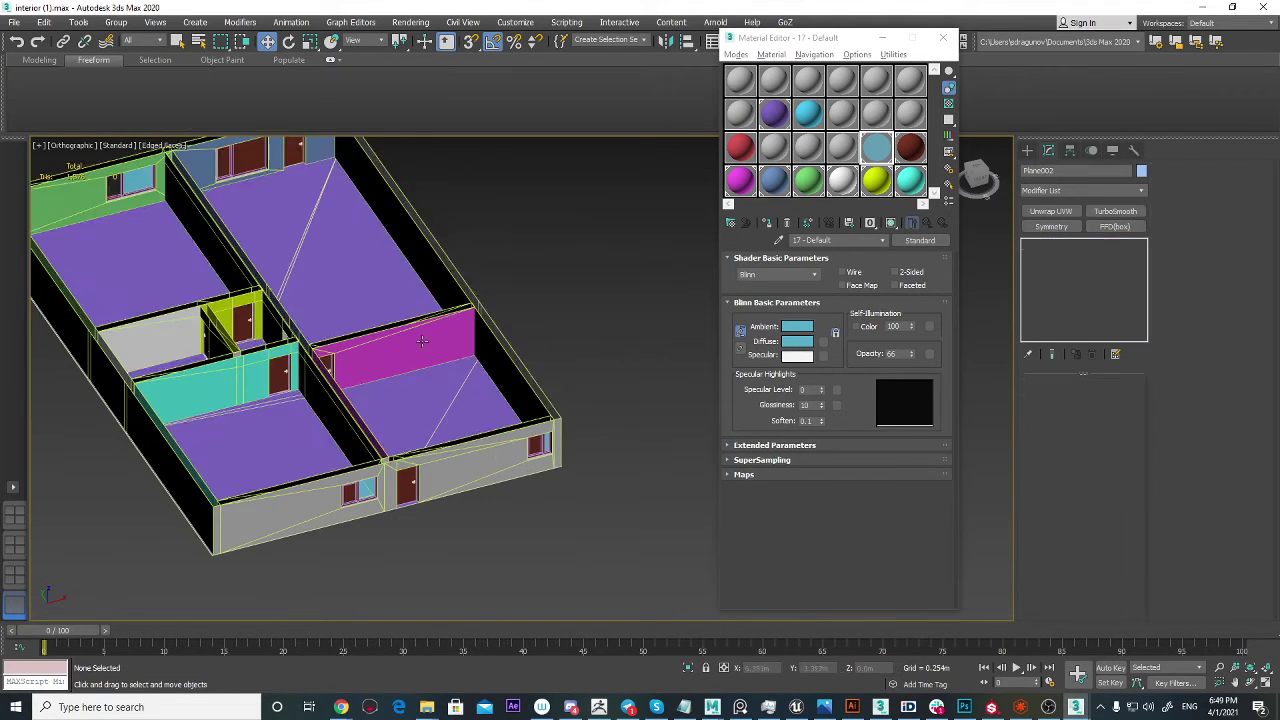
Step: In polygon mode, check the fixed pane of the large window beside the door from outside and inside
middle_click_drag(446, 308, 576, 340, "alt")
scroll(560, 390, "up", 3)
scroll(325, 372, "up", 4)
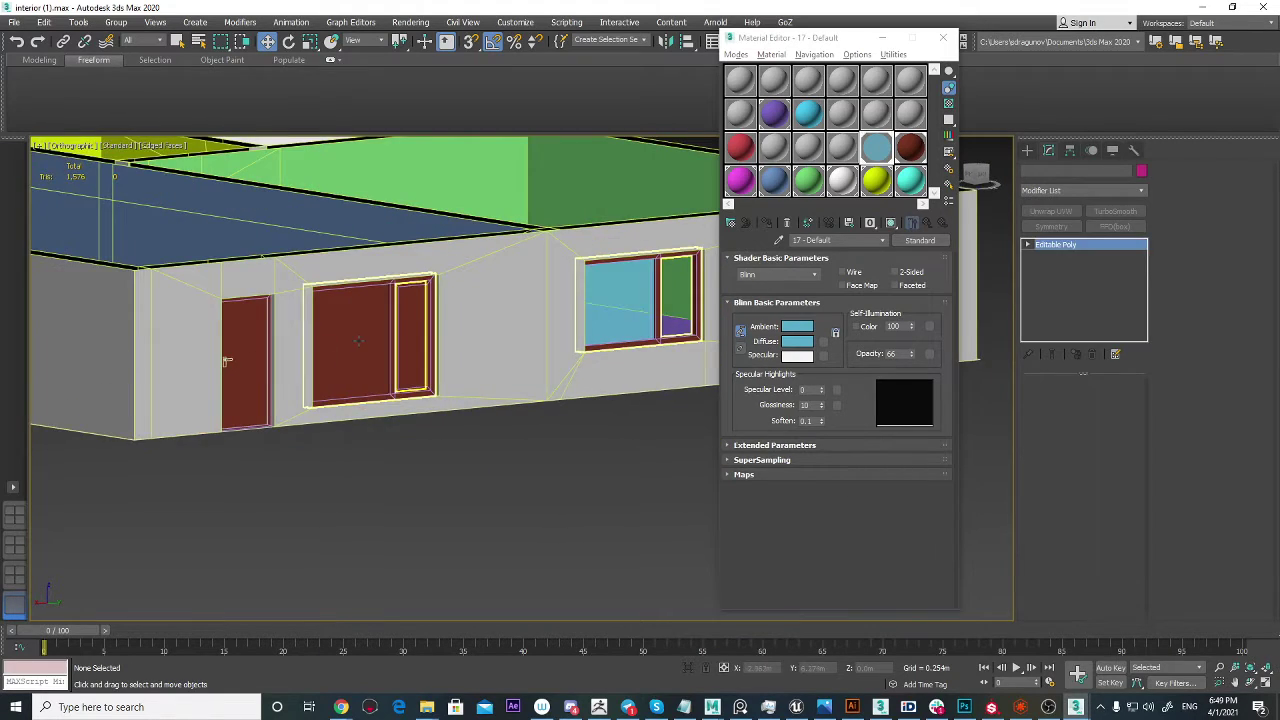
left_click(359, 340)
scroll(394, 363, "up", 4)
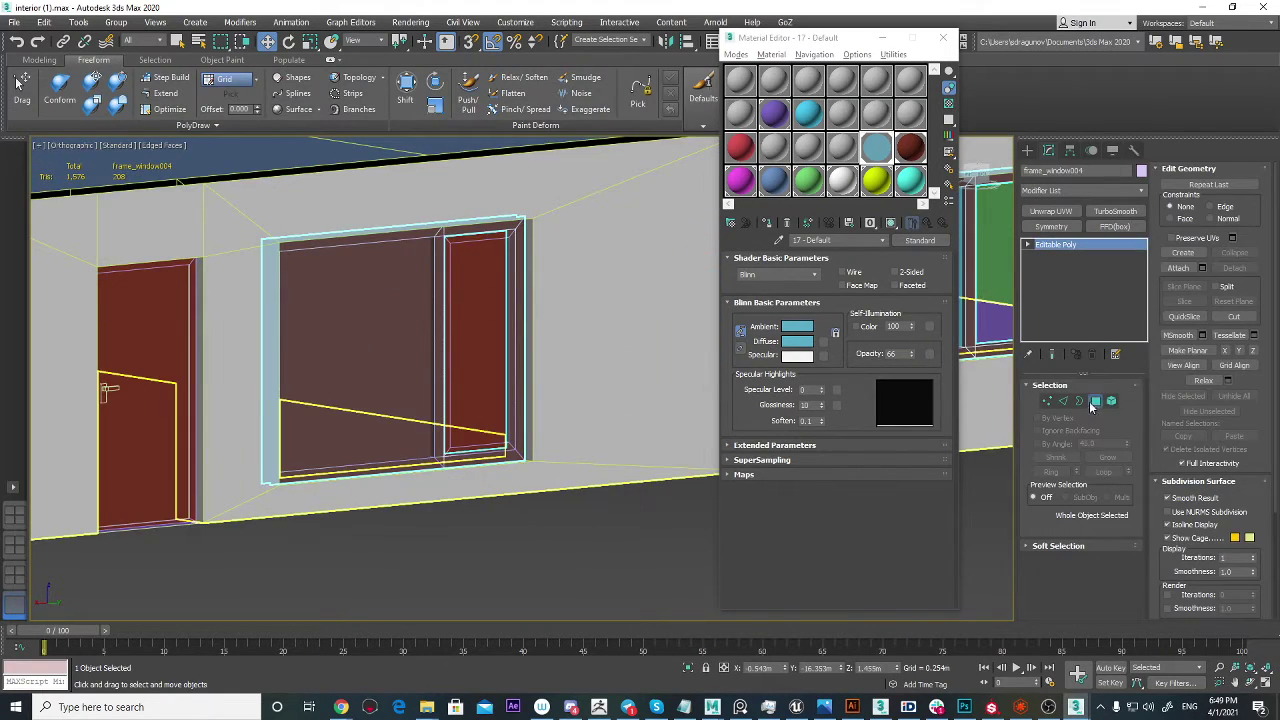
left_click(1093, 401)
left_click(369, 341)
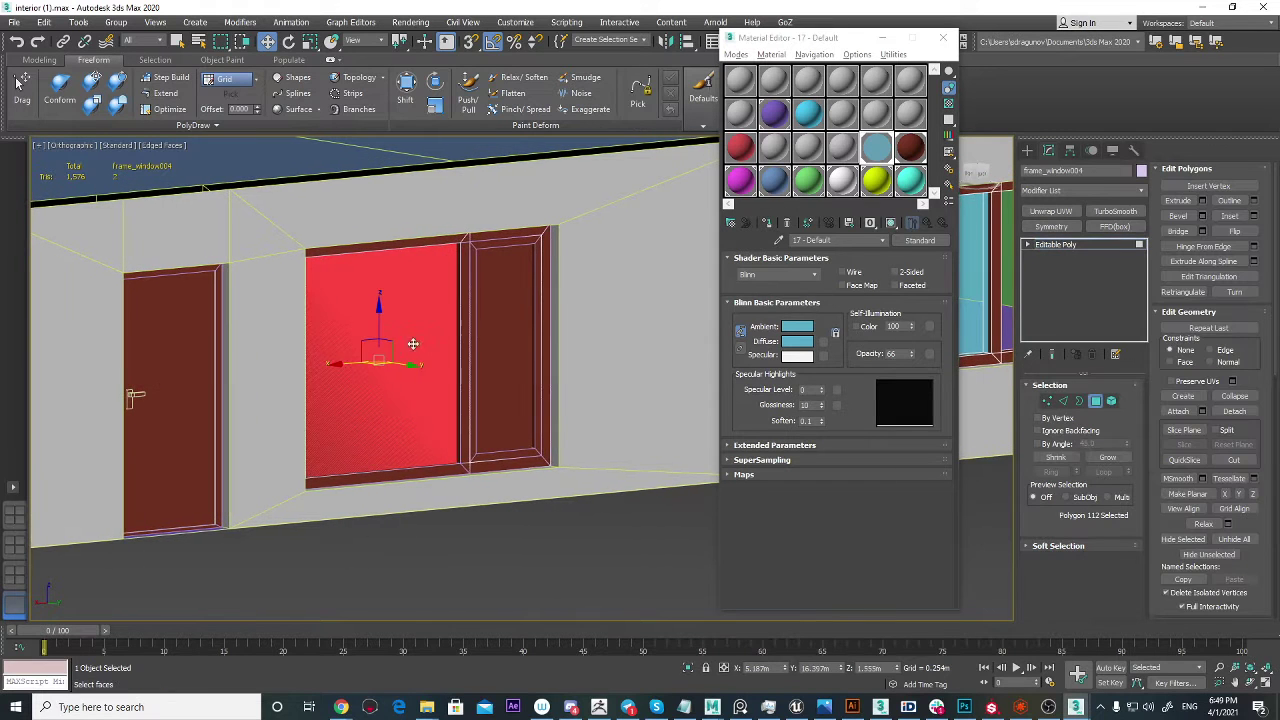
middle_click_drag(391, 366, 461, 347, "alt")
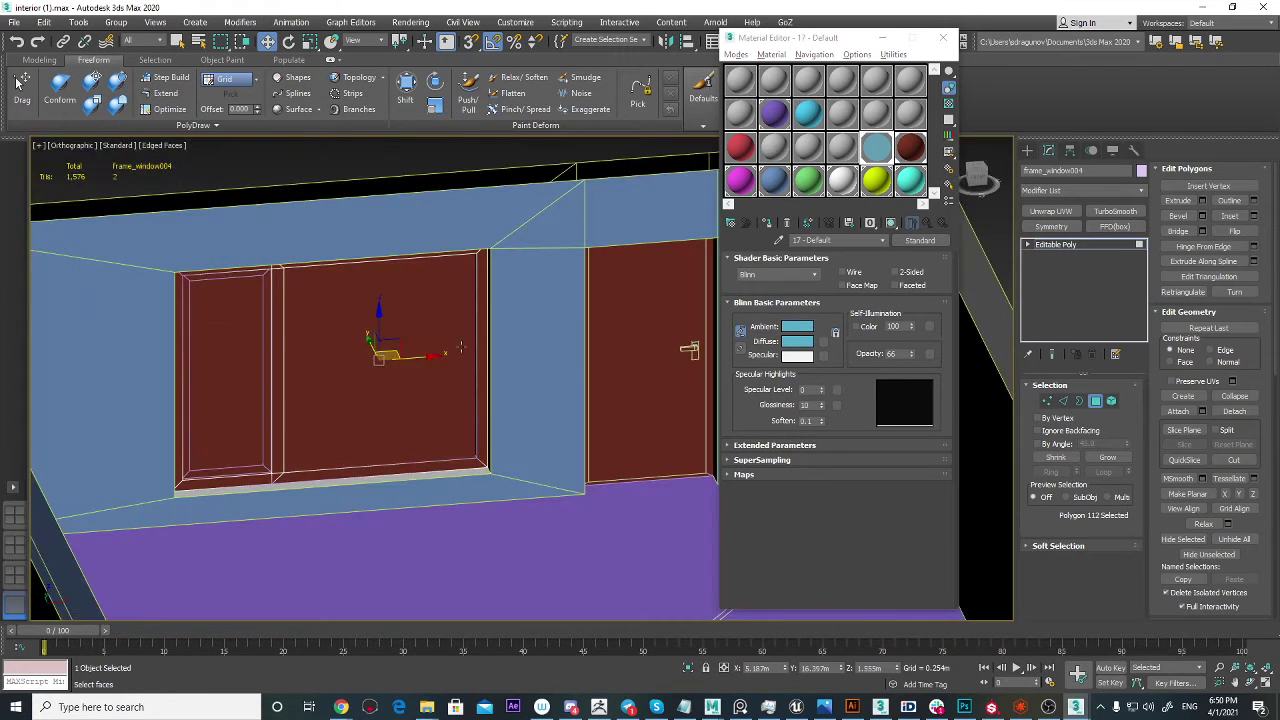
left_click(390, 395)
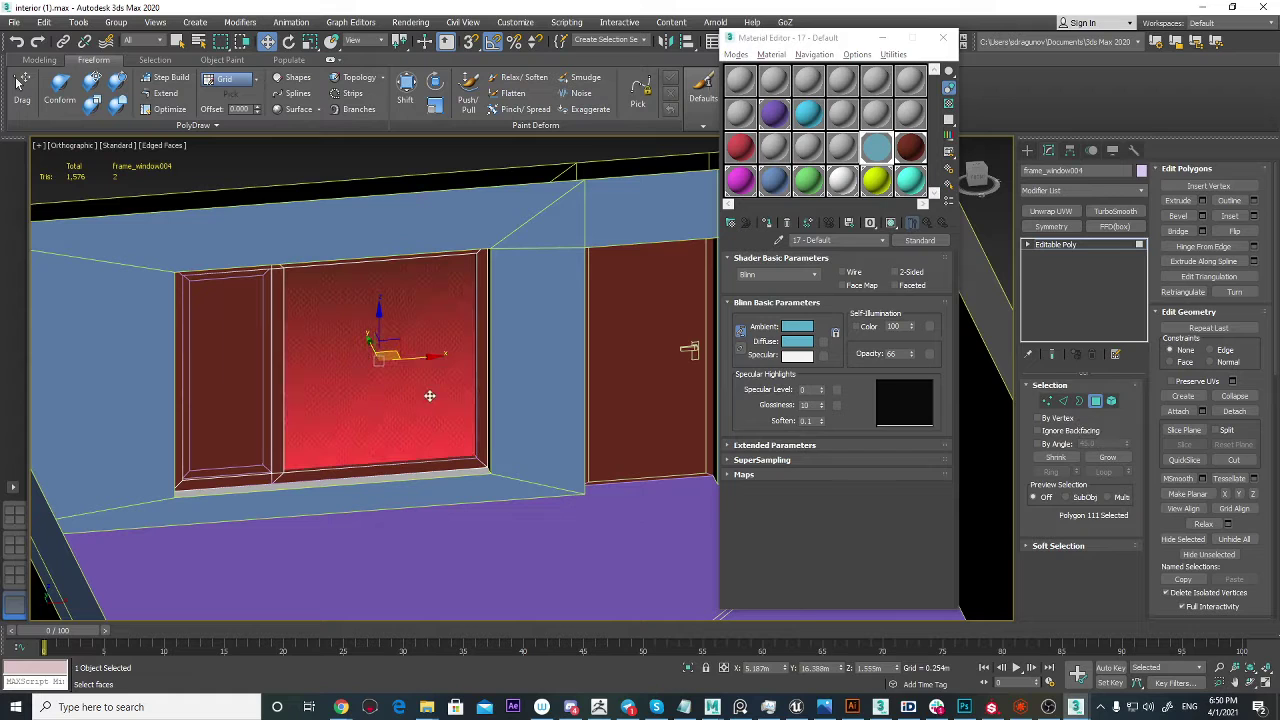
Step: Leave polygon mode and delete the duplicate frame_window01 overlapping the large window beside the door, after checking beneath it
left_click(1098, 404)
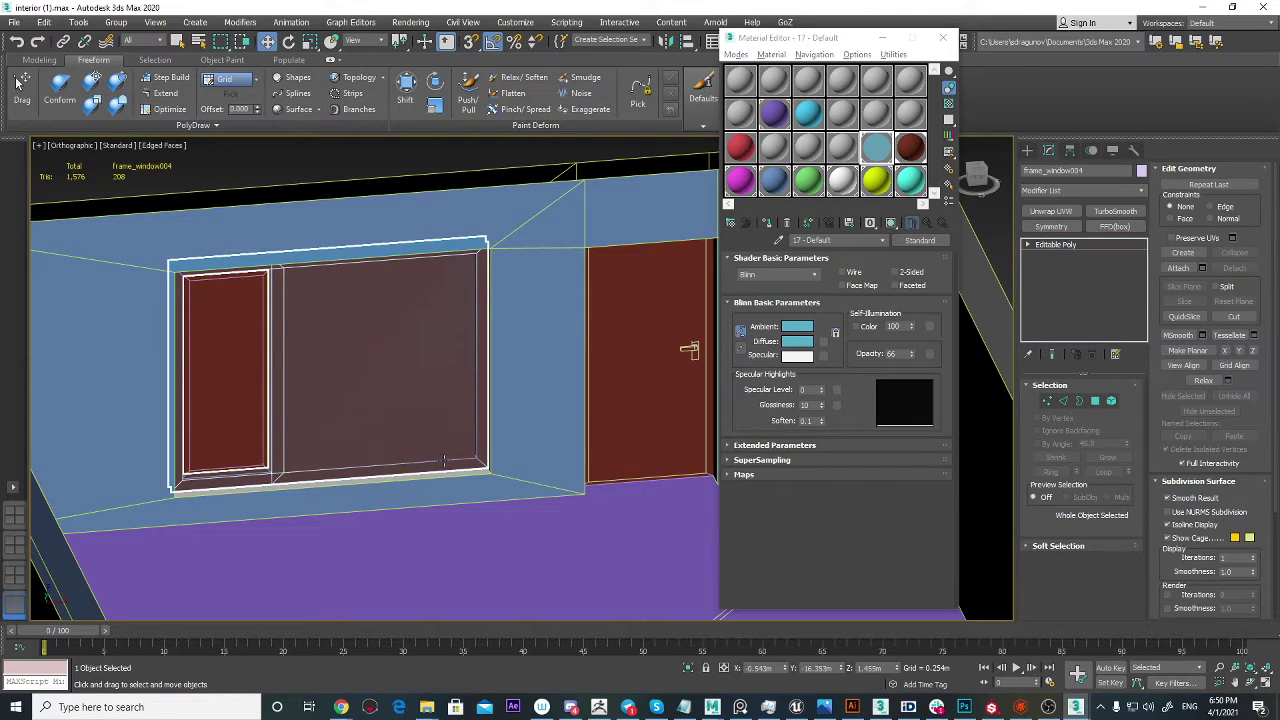
left_click(444, 461)
middle_click_drag(503, 425, 480, 367, "alt")
scroll(480, 367, "up", 2)
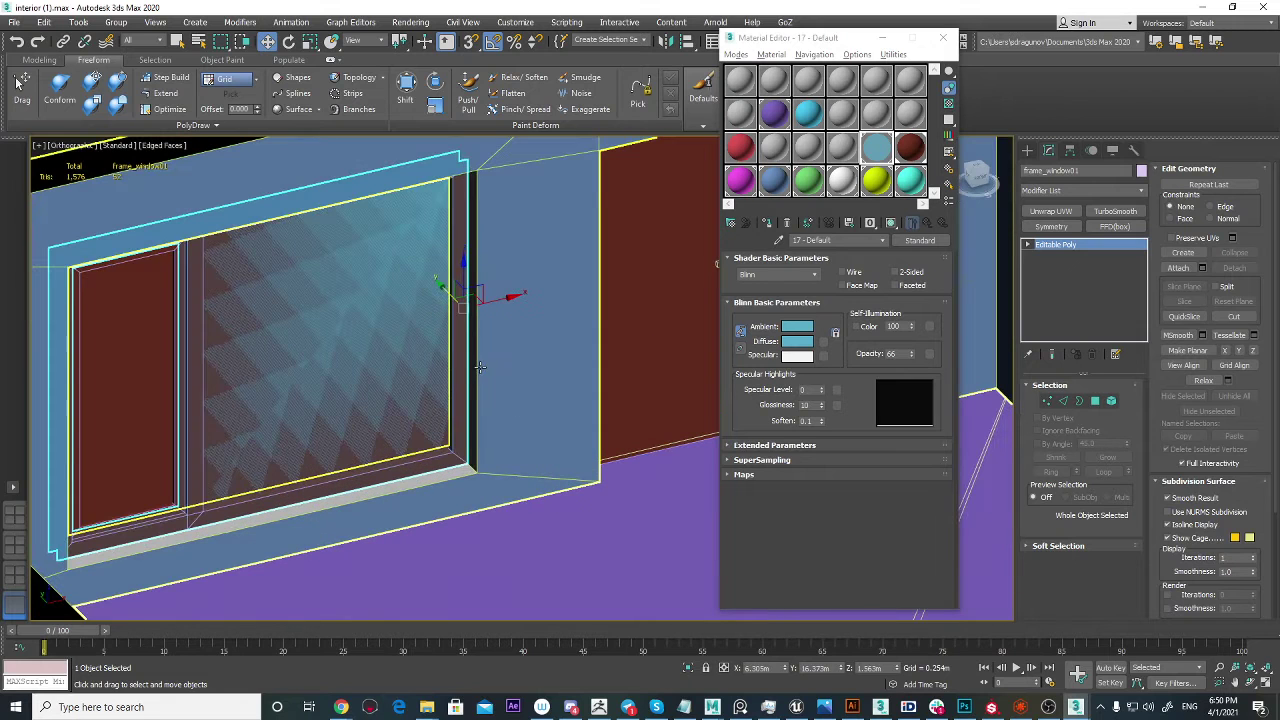
left_click_drag(488, 305, 172, 377)
left_click(457, 322)
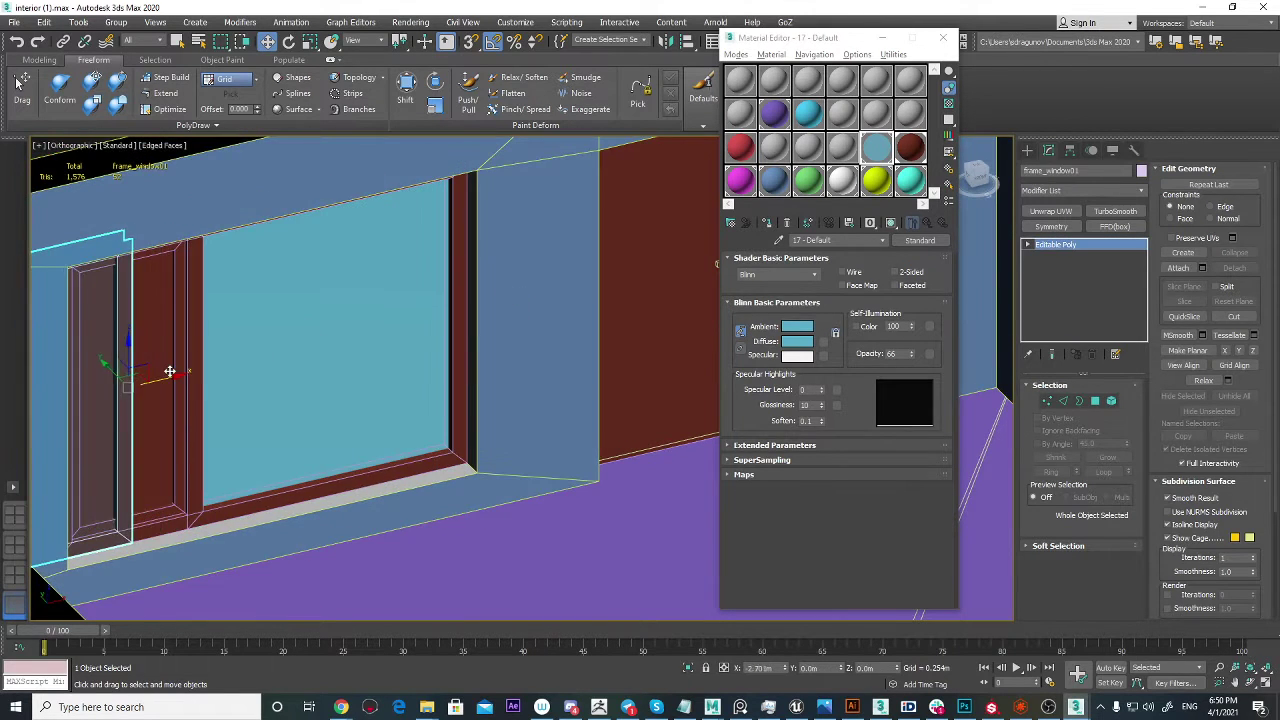
key("ctrl+z")
scroll(397, 437, "down", 3)
key("Delete")
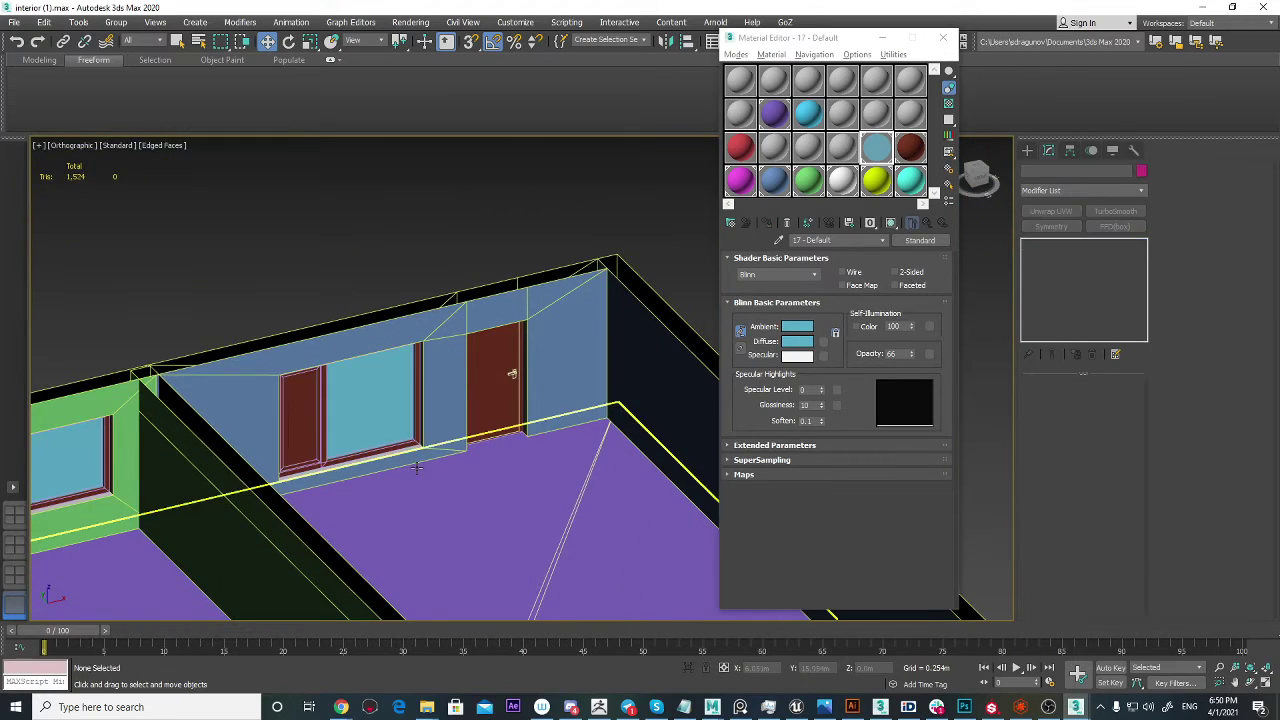
Step: Examine the panes of the other large window in the green room from outside the house
scroll(374, 455, "down", 1)
scroll(374, 455, "down", 5)
middle_click_drag(374, 455, 557, 367)
scroll(475, 397, "up", 5)
scroll(484, 384, "down", 5)
scroll(359, 457, "up", 6)
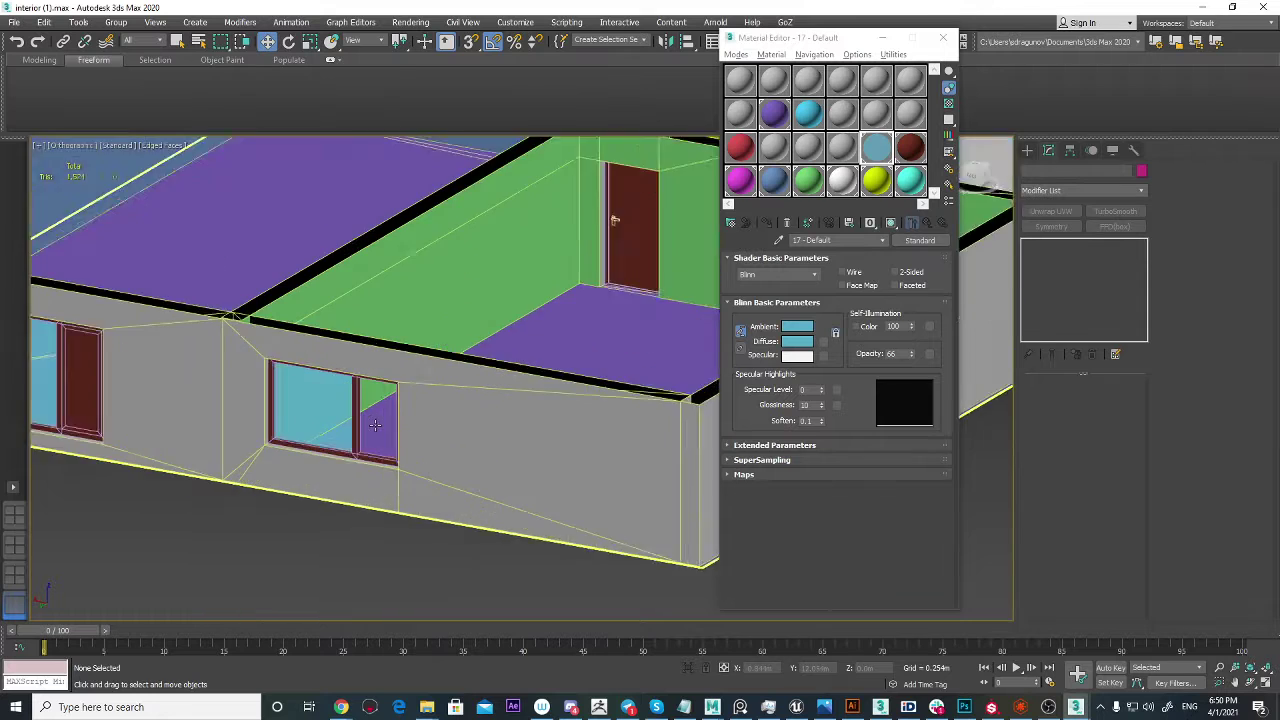
middle_click_drag(359, 457, 399, 419, "alt")
scroll(399, 419, "up", 2)
scroll(399, 390, "up", 2)
left_click(398, 367)
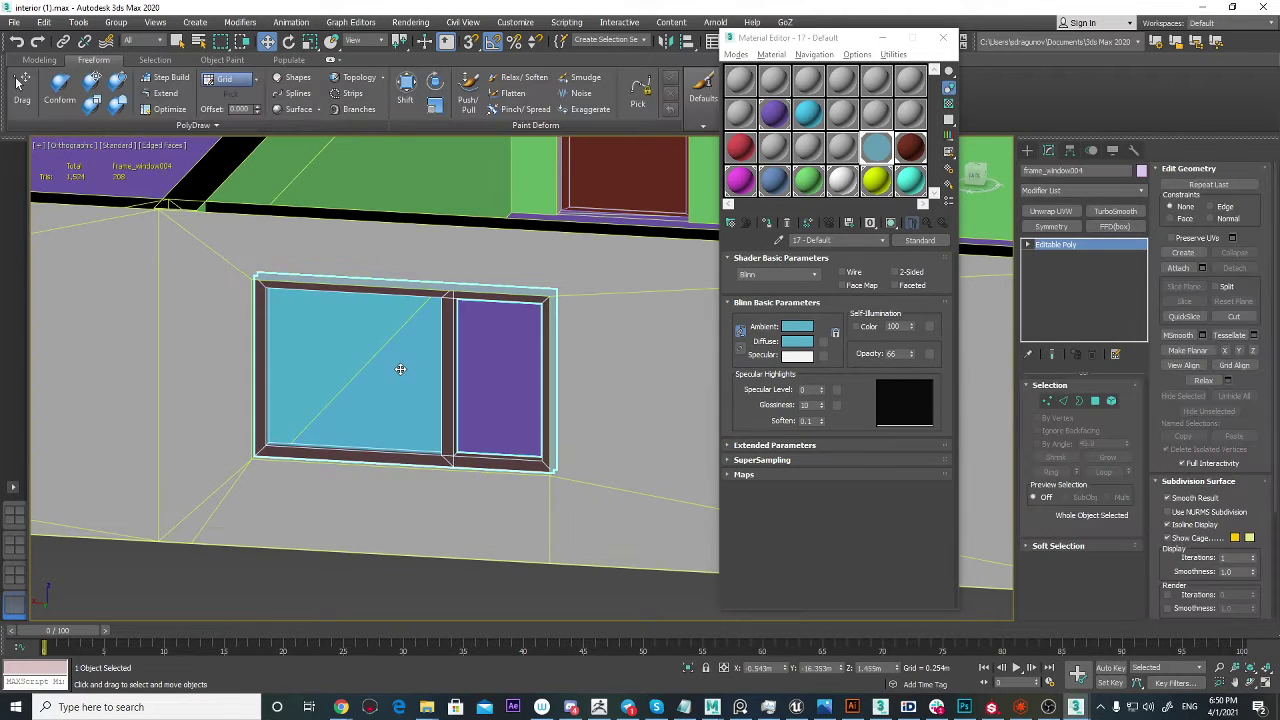
Step: Switch the viewport to perspective and view the house from the side with the two large windows
key("p")
scroll(416, 397, "down", 8)
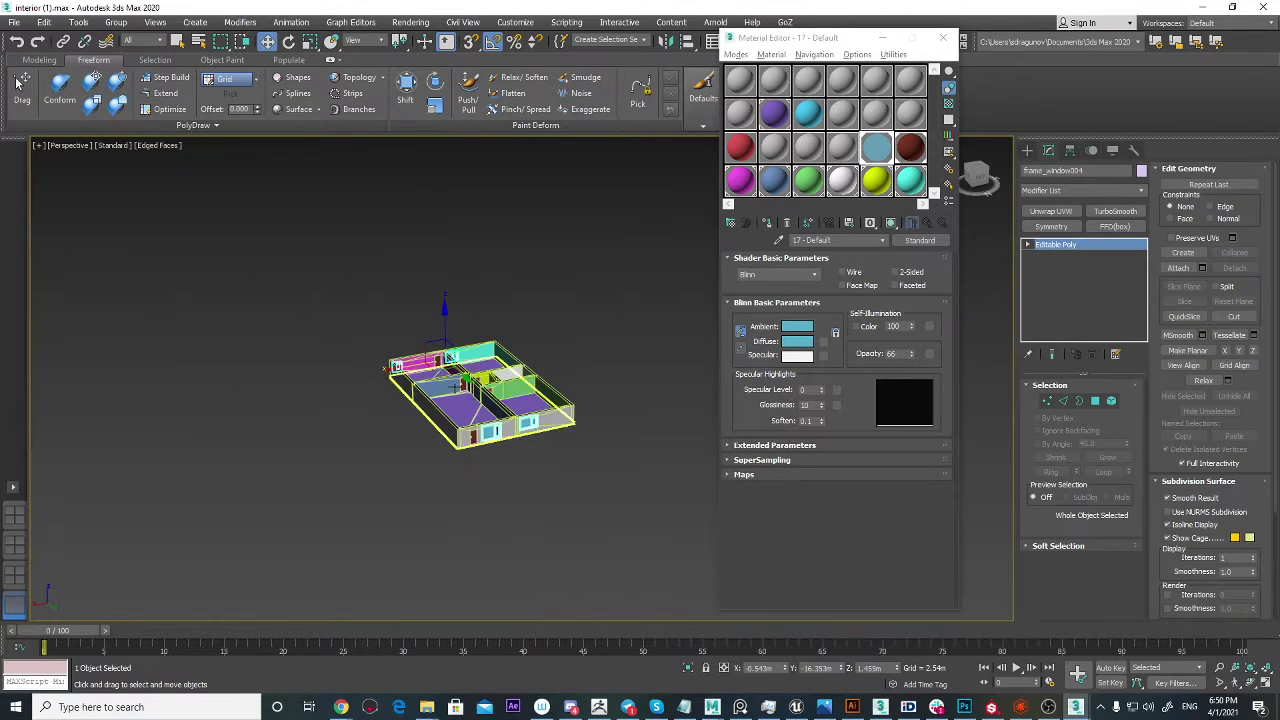
middle_click_drag(416, 397, 441, 373, "alt")
scroll(467, 415, "up", 10)
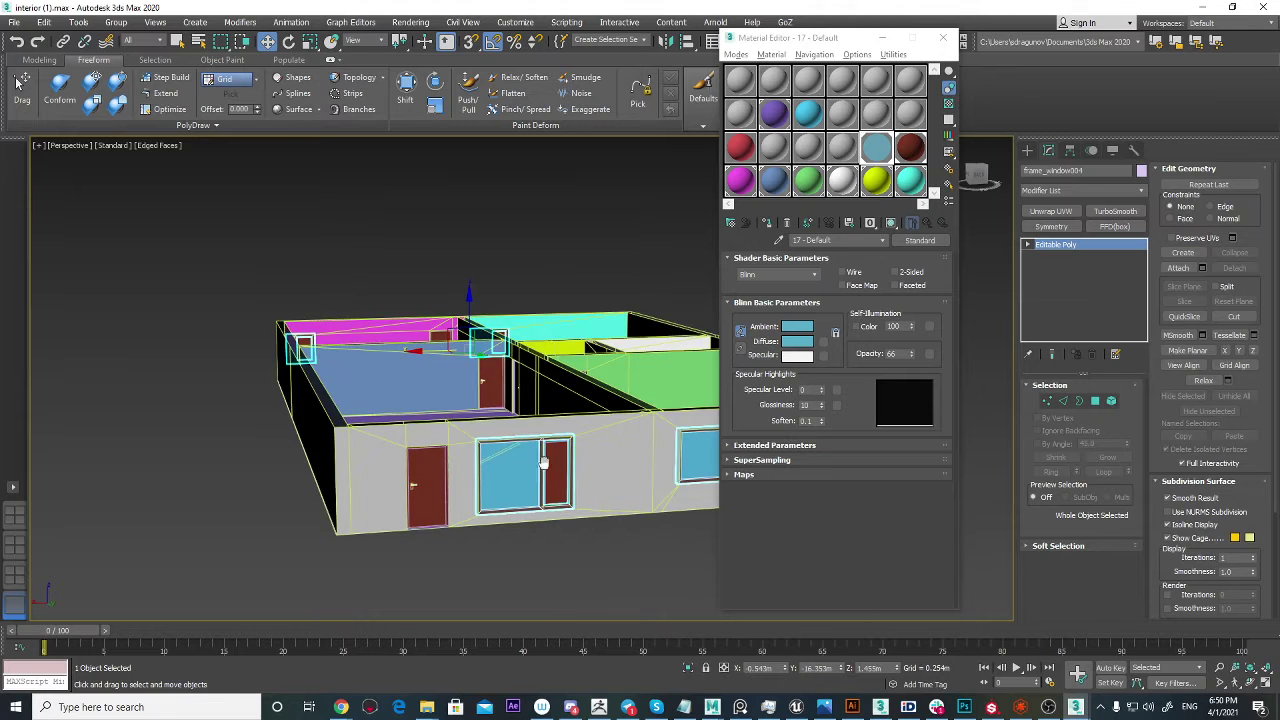
Step: Set the blue glass material's self-illumination to 50 and its opacity to 26
left_click(608, 565)
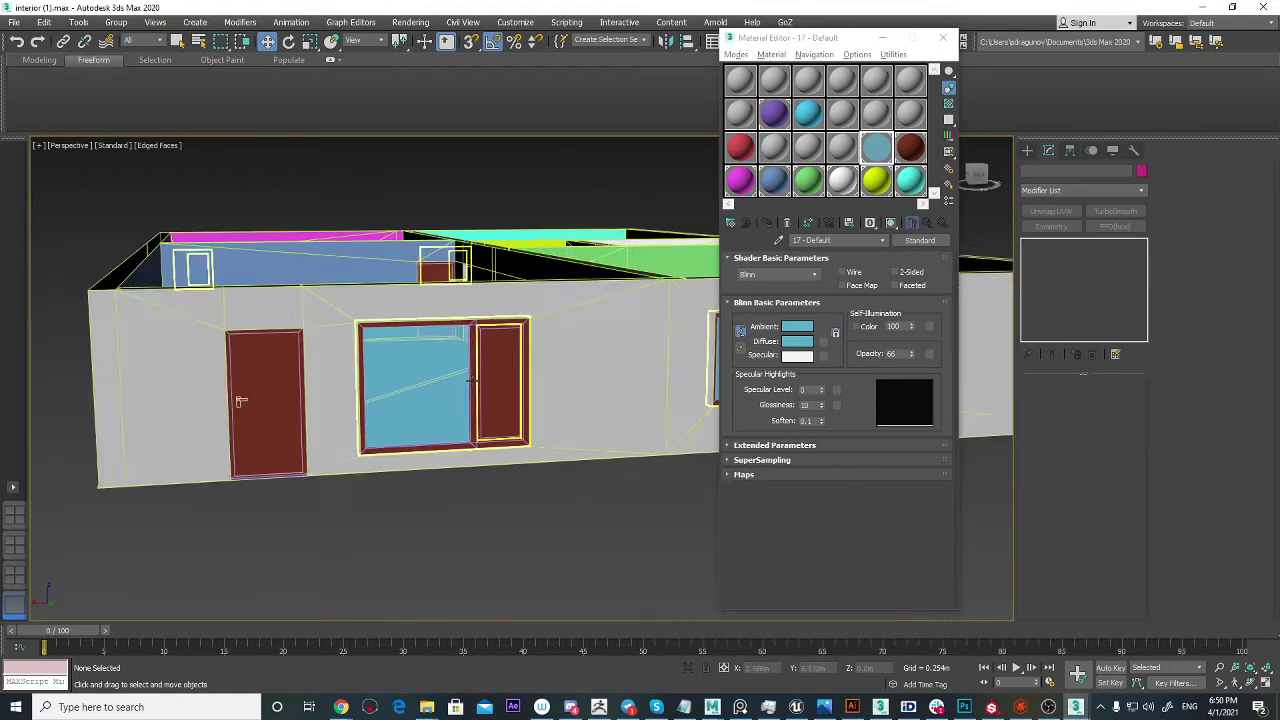
scroll(450, 385, "down", 6)
mouse_move(463, 375)
middle_mouse_down("alt")
mouse_move(432, 386)
mouse_move(471, 381)
middle_mouse_up("alt")
middle_click_drag(660, 414, 463, 421)
scroll(354, 366, "up", 5)
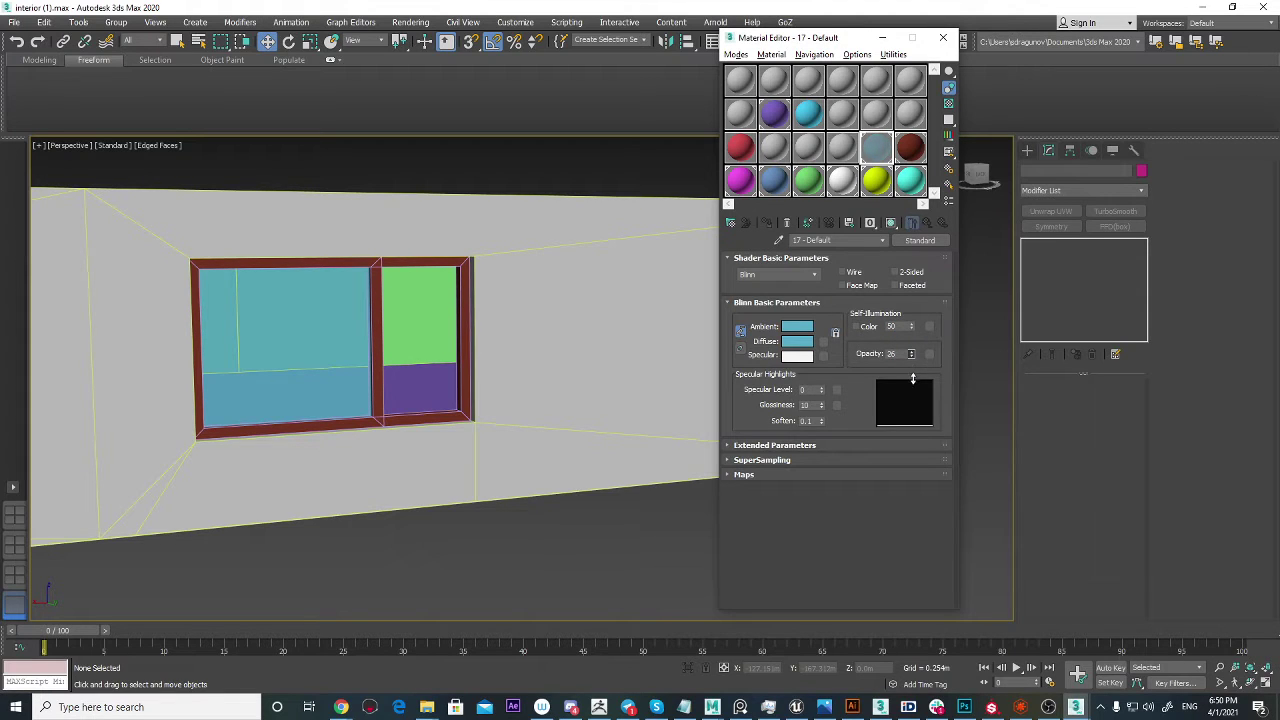
Step: Raise the blue glass material's opacity to 57 while comparing how the front windows look
scroll(412, 394, "down", 5)
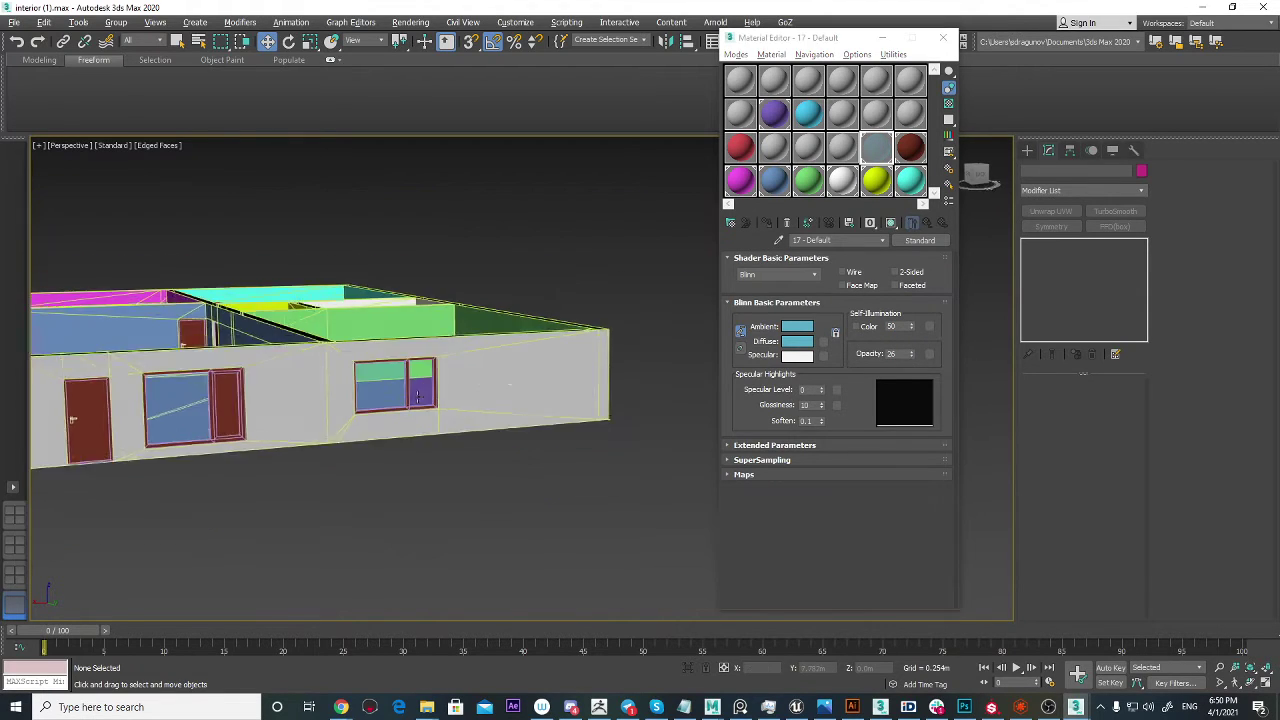
mouse_move(415, 394)
middle_mouse_down("alt")
mouse_move(441, 406)
mouse_move(435, 393)
middle_mouse_up("alt")
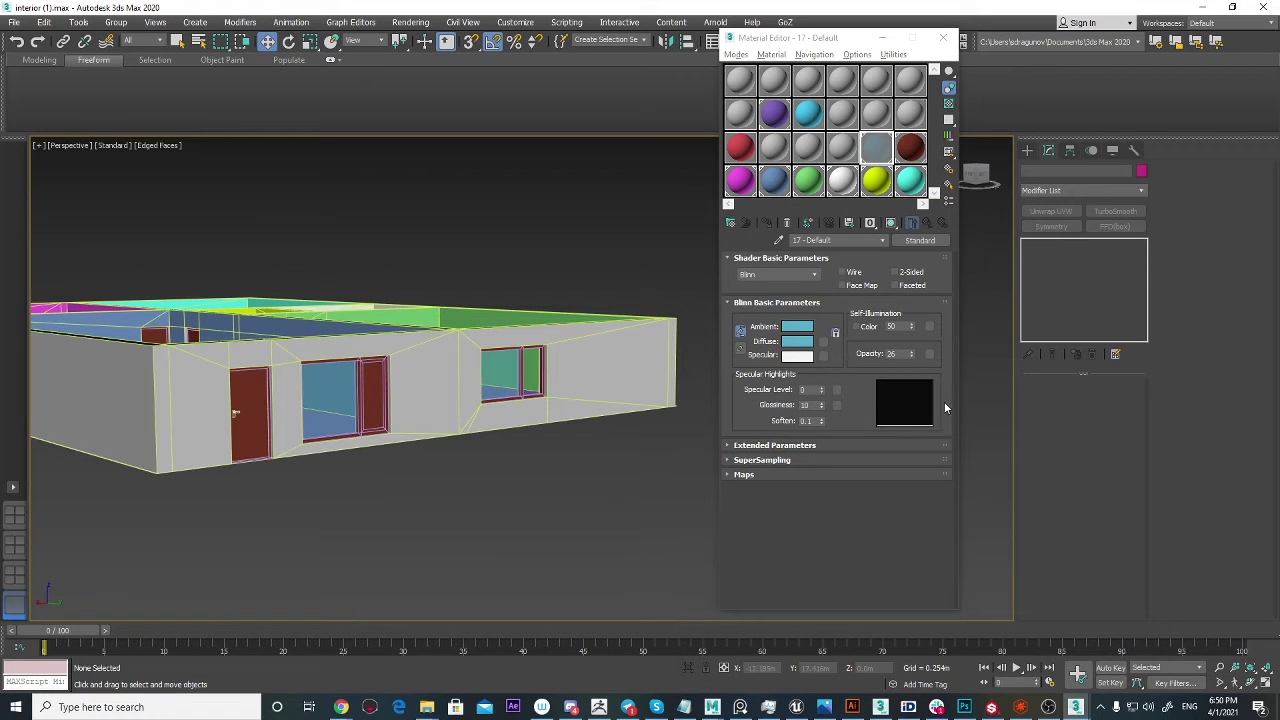
middle_click_drag(552, 393, 532, 425, "alt")
scroll(347, 453, "up", 5)
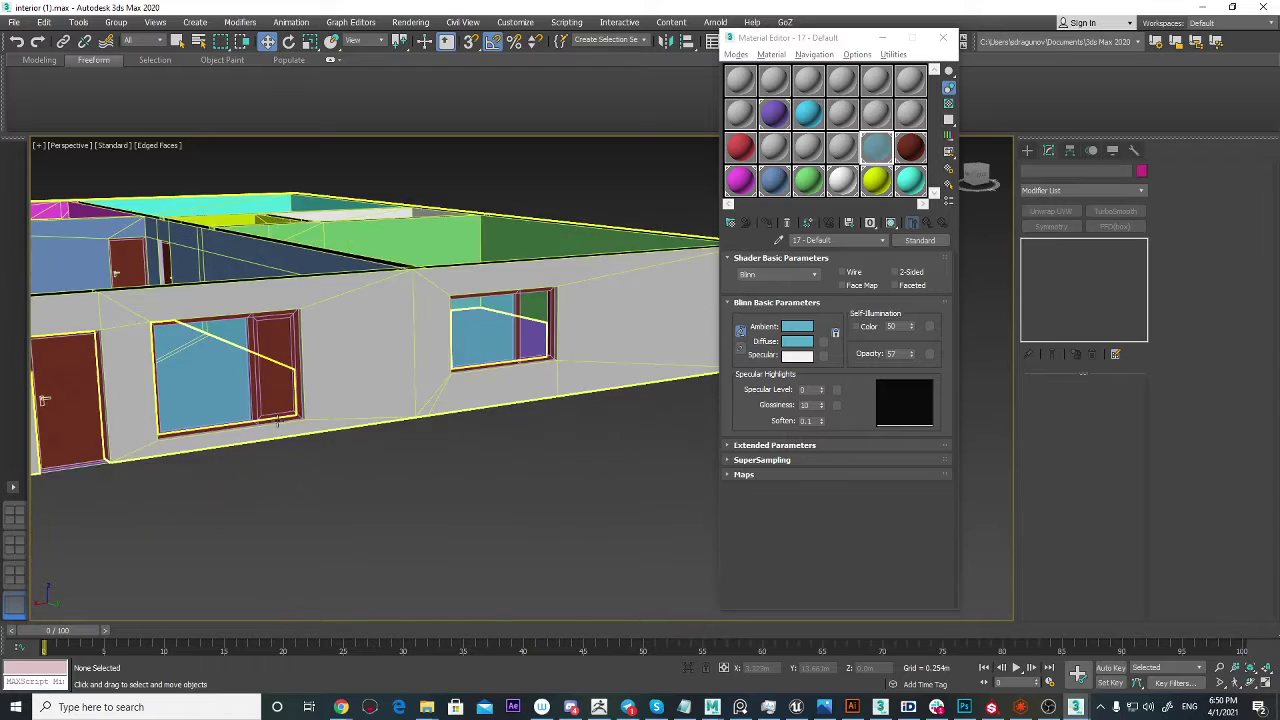
Step: Select the opening sash of the blue room's window from inside the house
left_click(220, 366)
scroll(304, 396, "down", 5)
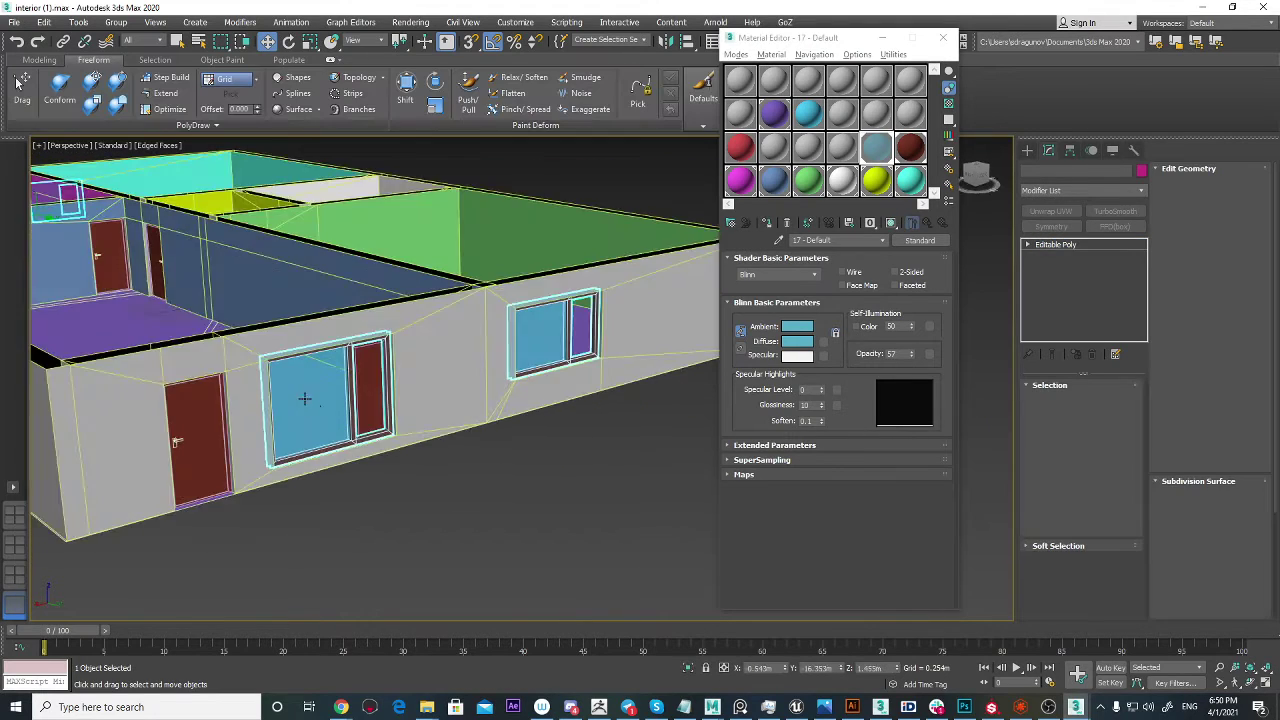
middle_click_drag(308, 400, 666, 400, "alt")
scroll(489, 400, "down", 4)
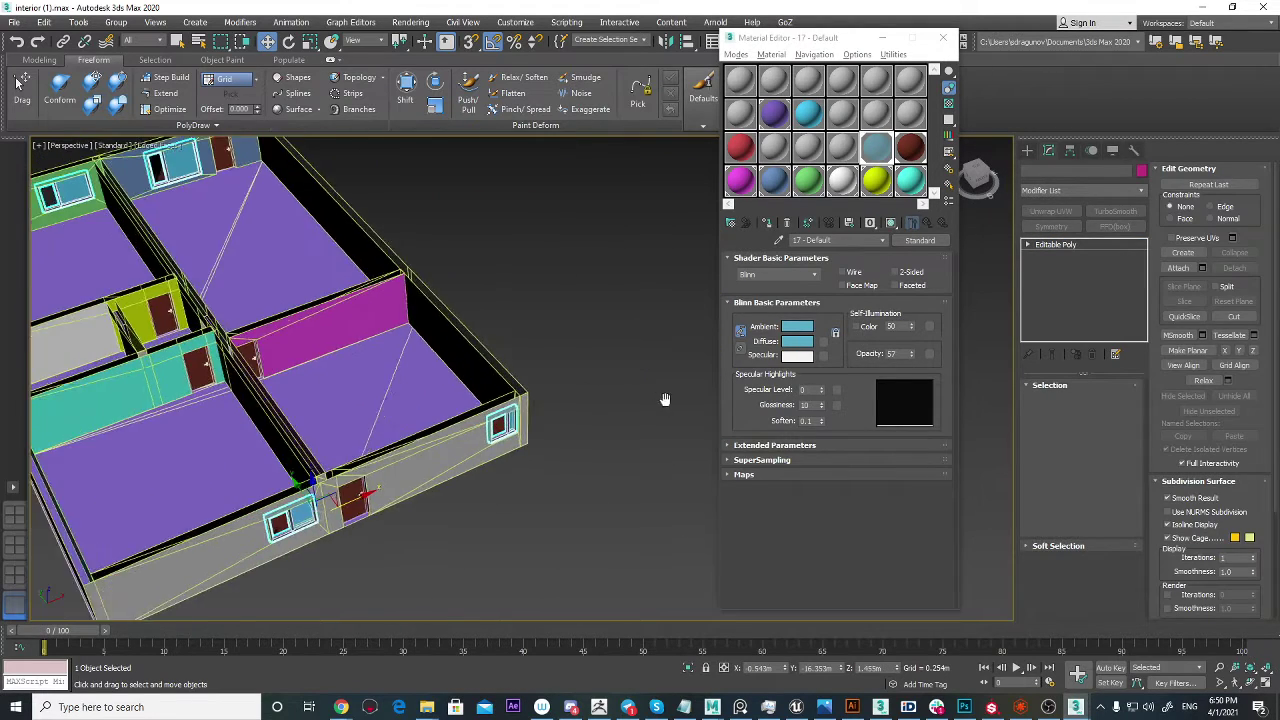
middle_click_drag(360, 418, 537, 431)
scroll(420, 363, "up", 4)
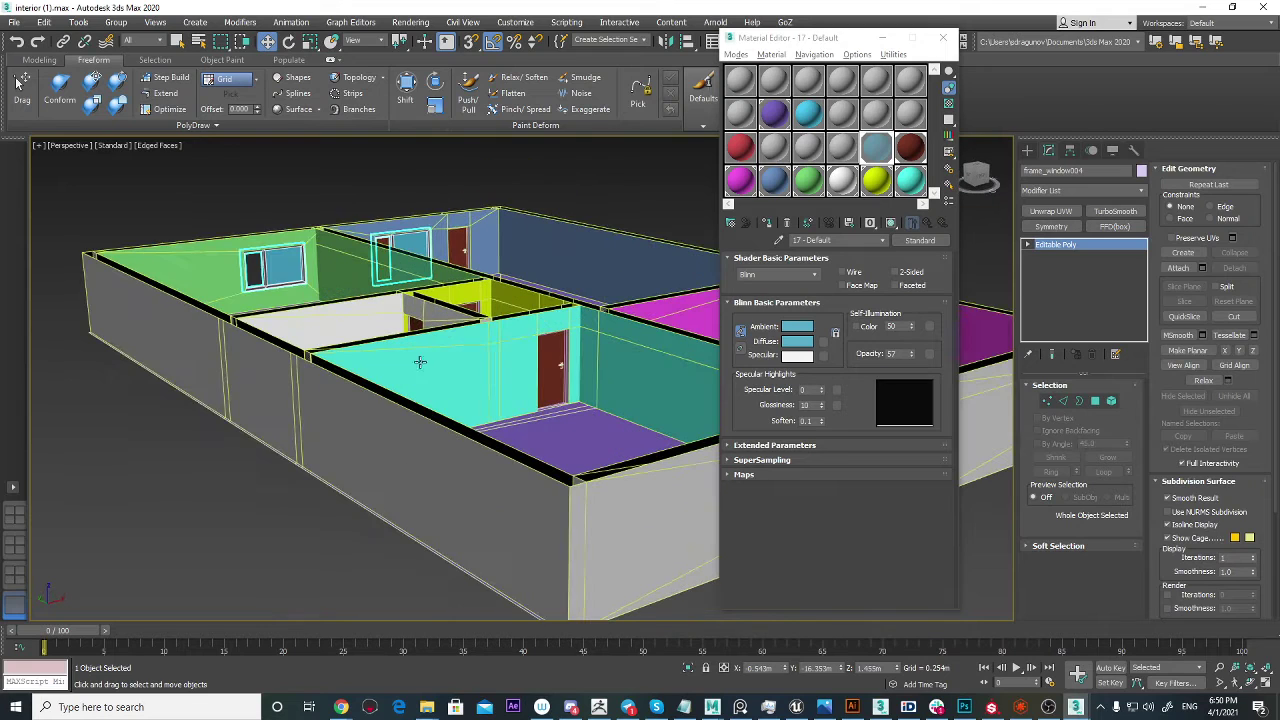
middle_click_drag(465, 350, 485, 456, "alt")
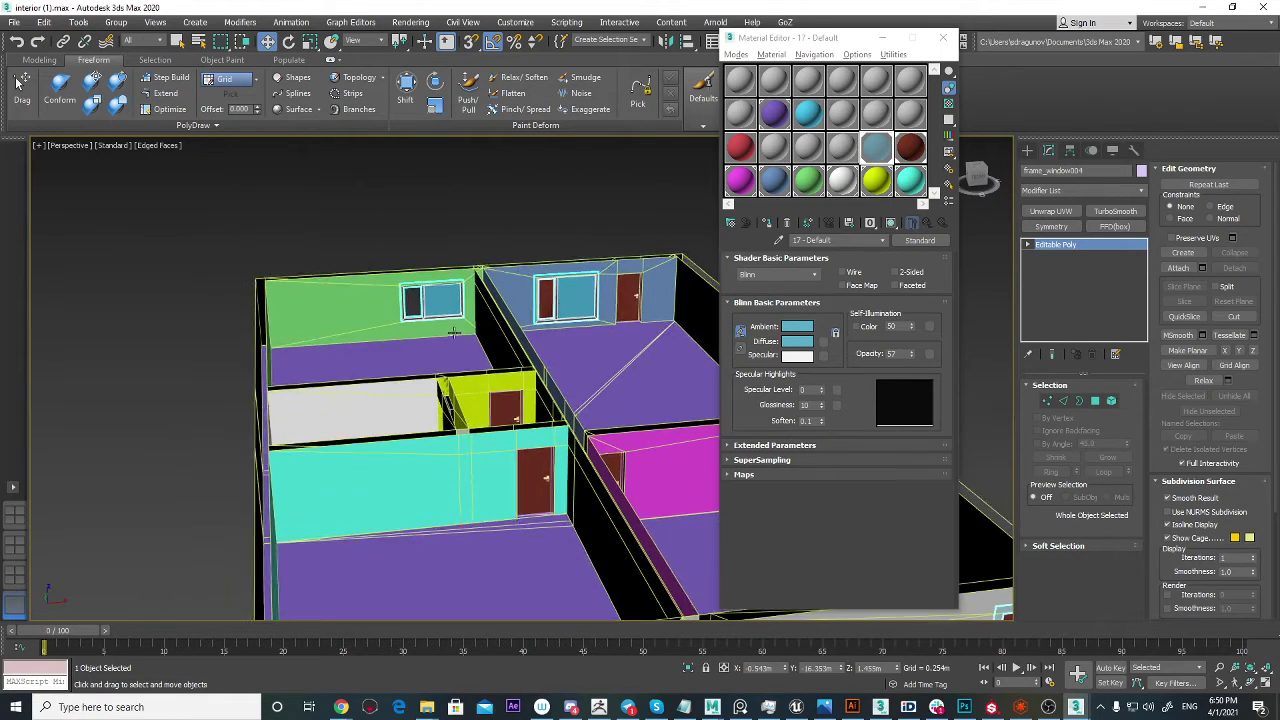
scroll(566, 308, "up", 8)
scroll(469, 262, "up", 2)
left_click(469, 262)
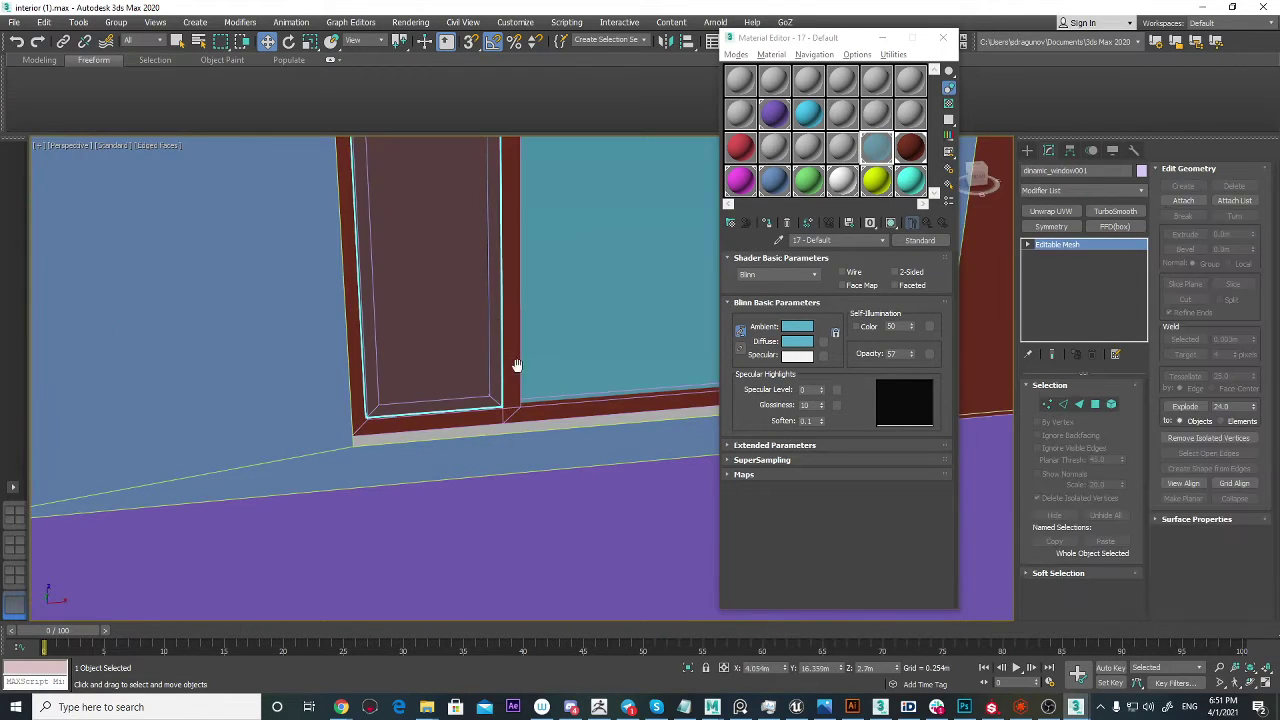
middle_click_drag(517, 366, 562, 471)
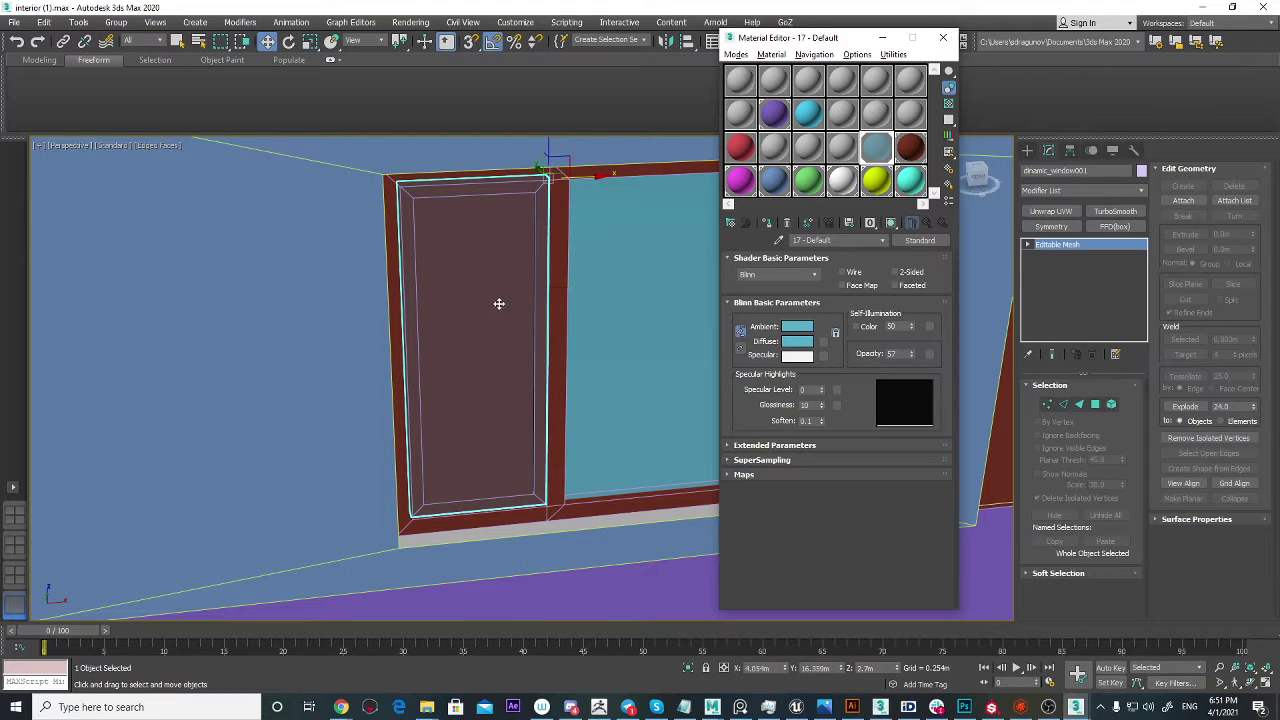
scroll(584, 338, "down", 4)
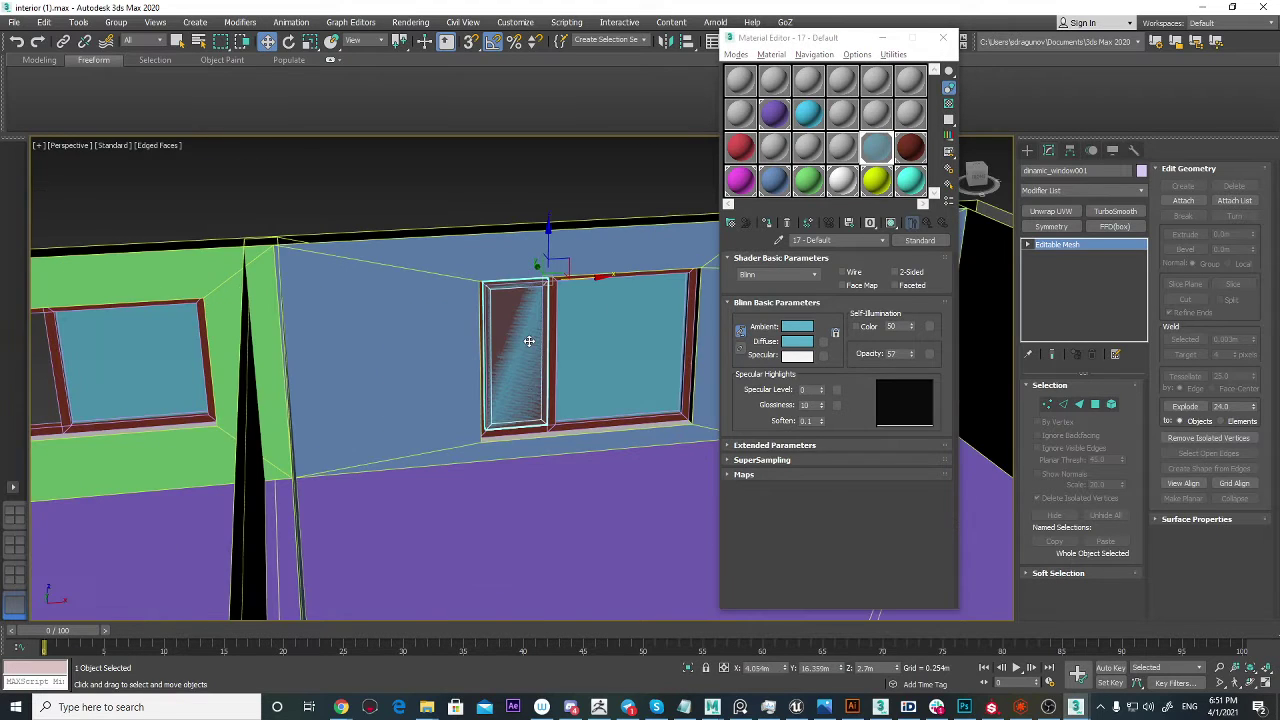
scroll(529, 341, "up", 3)
Step: Try moving the blue room window's sash aside to check for an overlapping duplicate, and undo the moves
left_click(1095, 405)
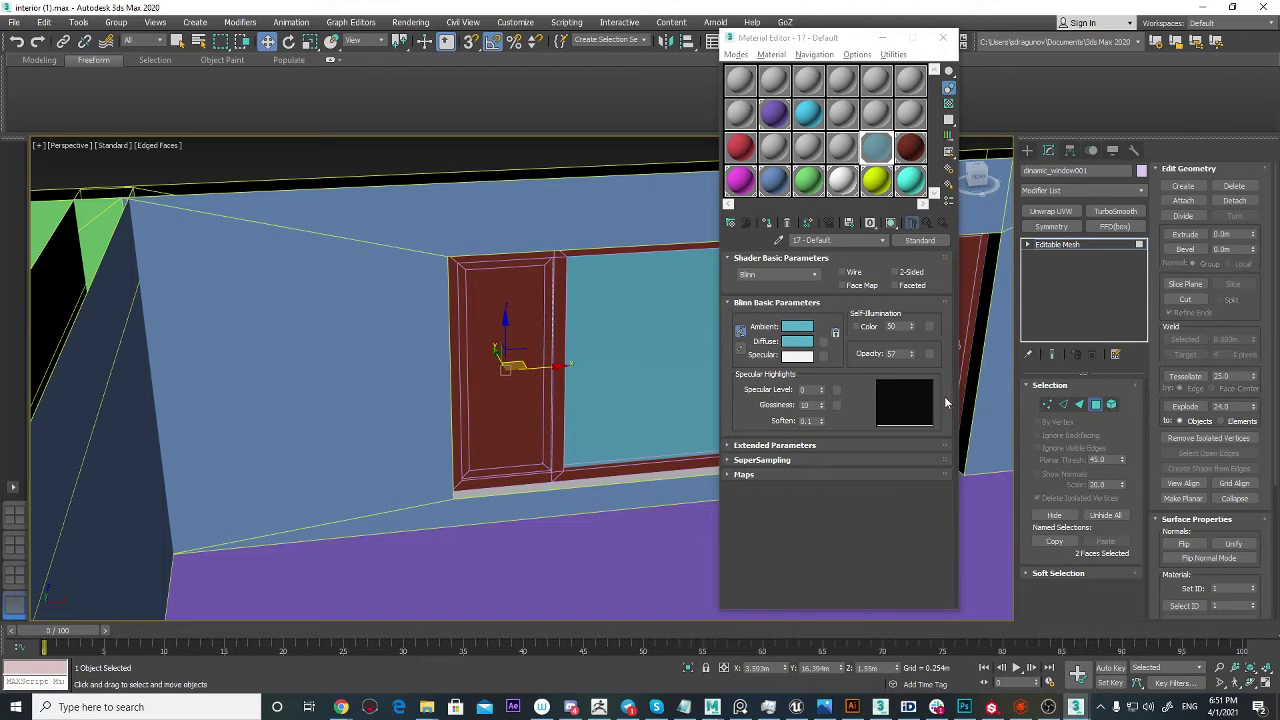
left_click(1095, 404)
left_click(550, 406)
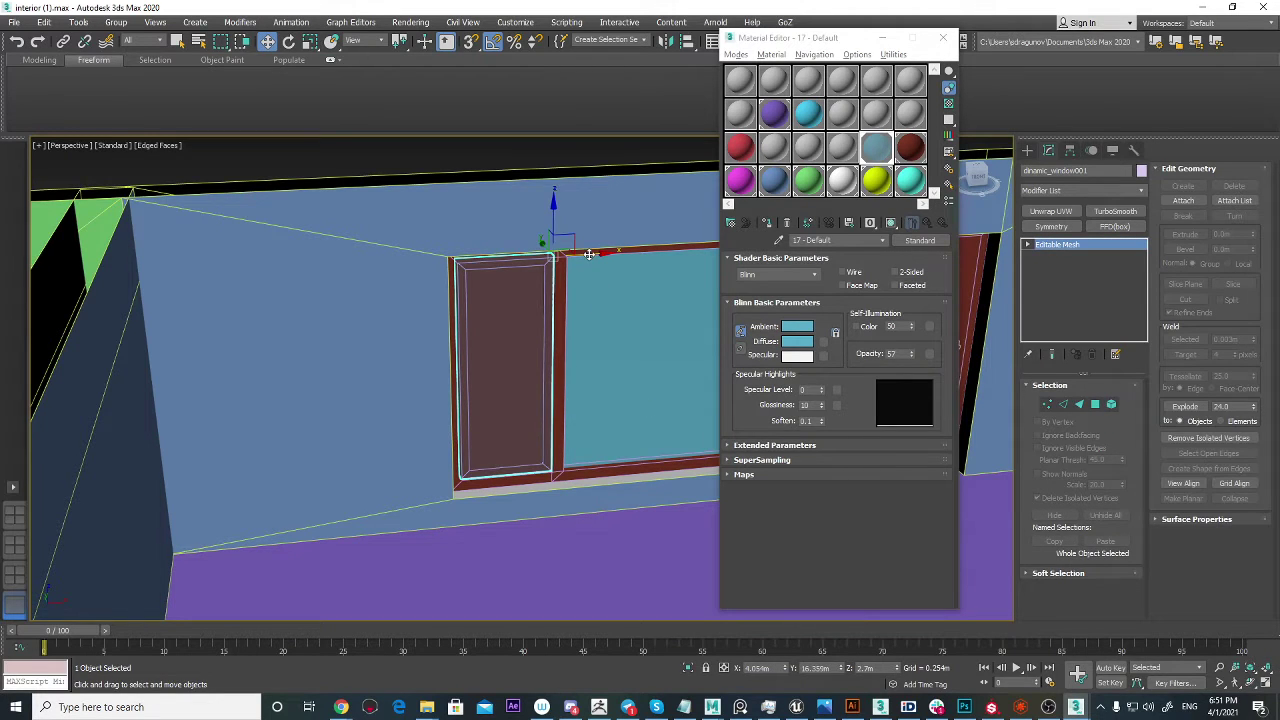
left_click_drag(590, 255, 444, 271)
key("ctrl+z")
key("ctrl+z")
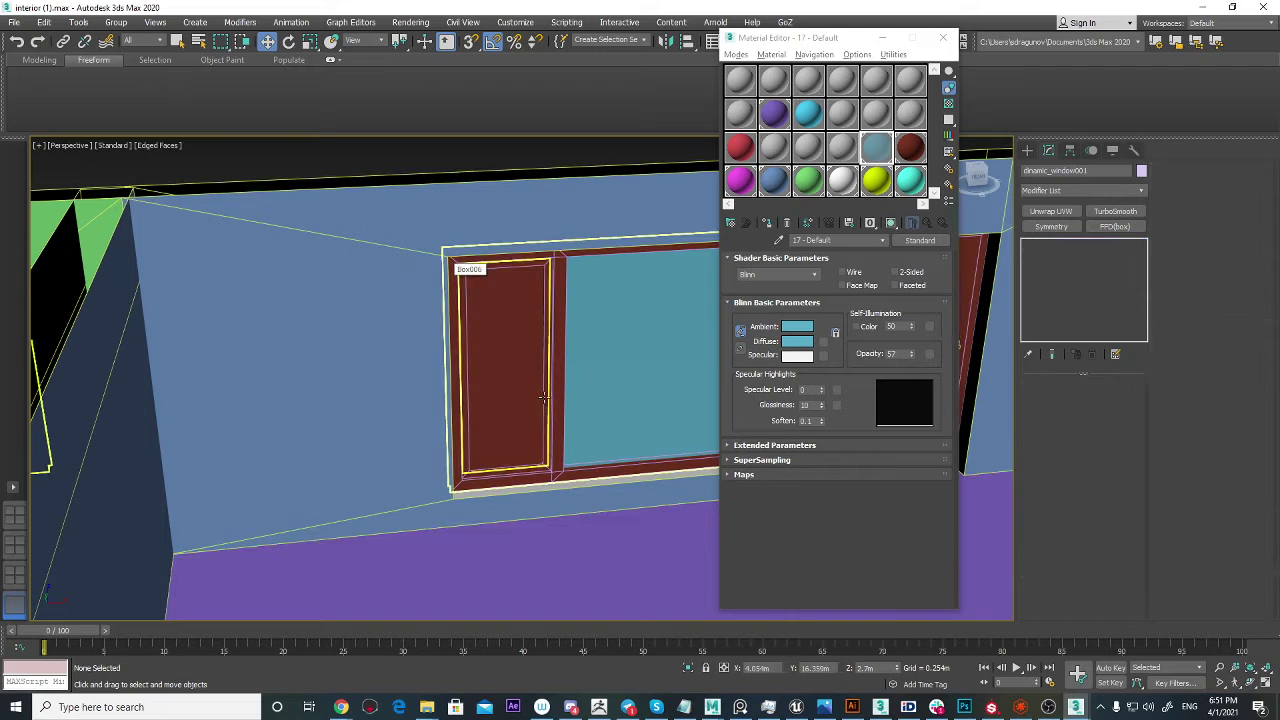
left_click(537, 409)
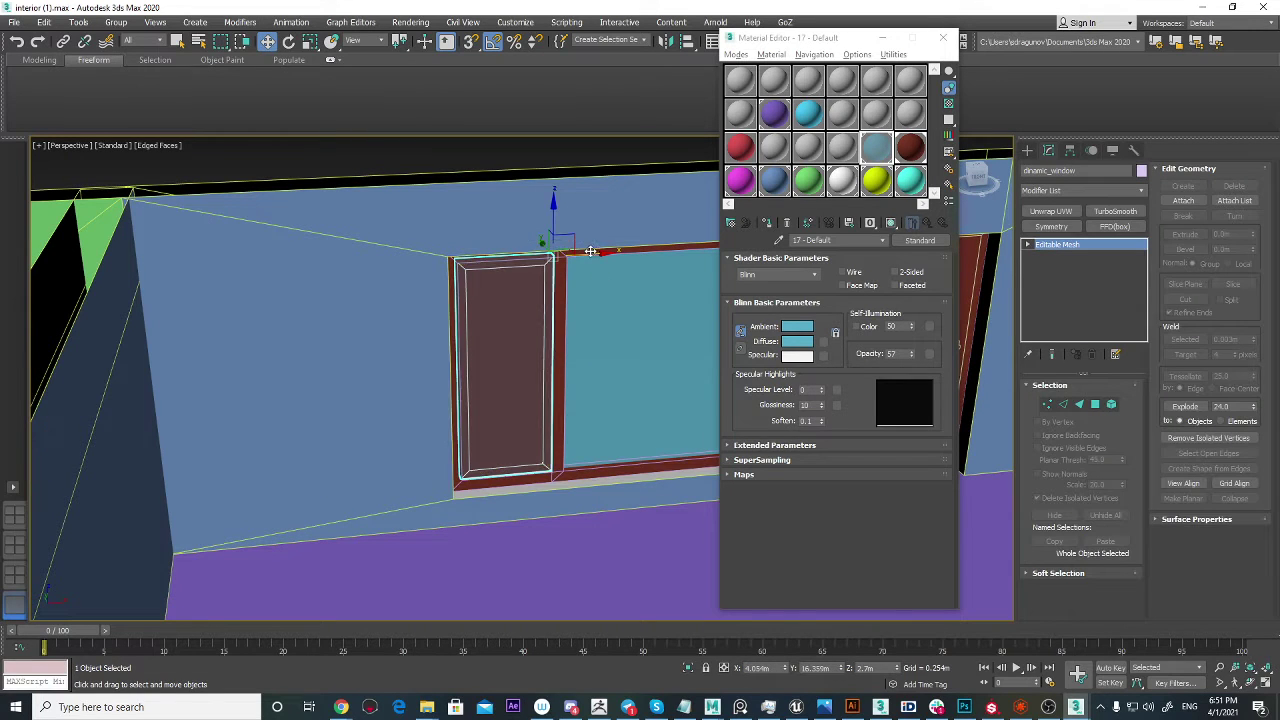
left_click_drag(461, 265, 450, 265)
key("ctrl+z")
Step: Select the inner and outer pane faces of the blue room window's sash and assign them the blue glass material
left_click(1098, 405)
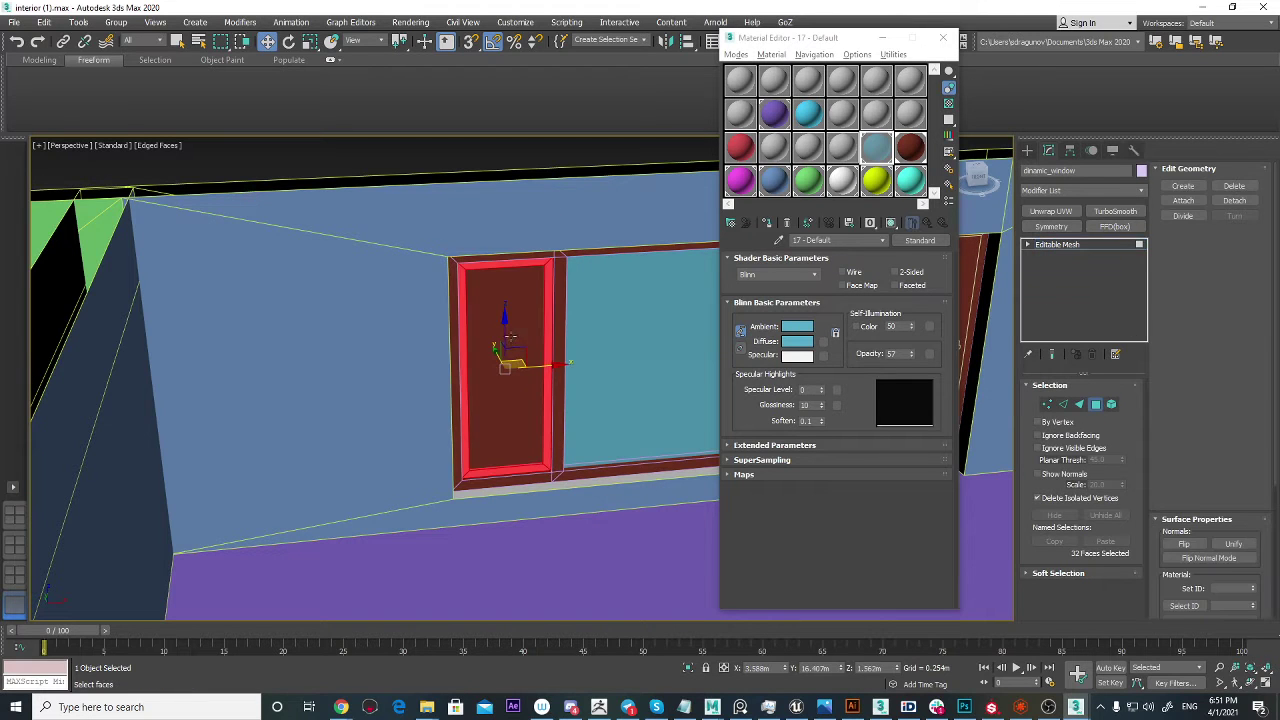
left_click(484, 373)
middle_click_drag(557, 379, 754, 390, "alt")
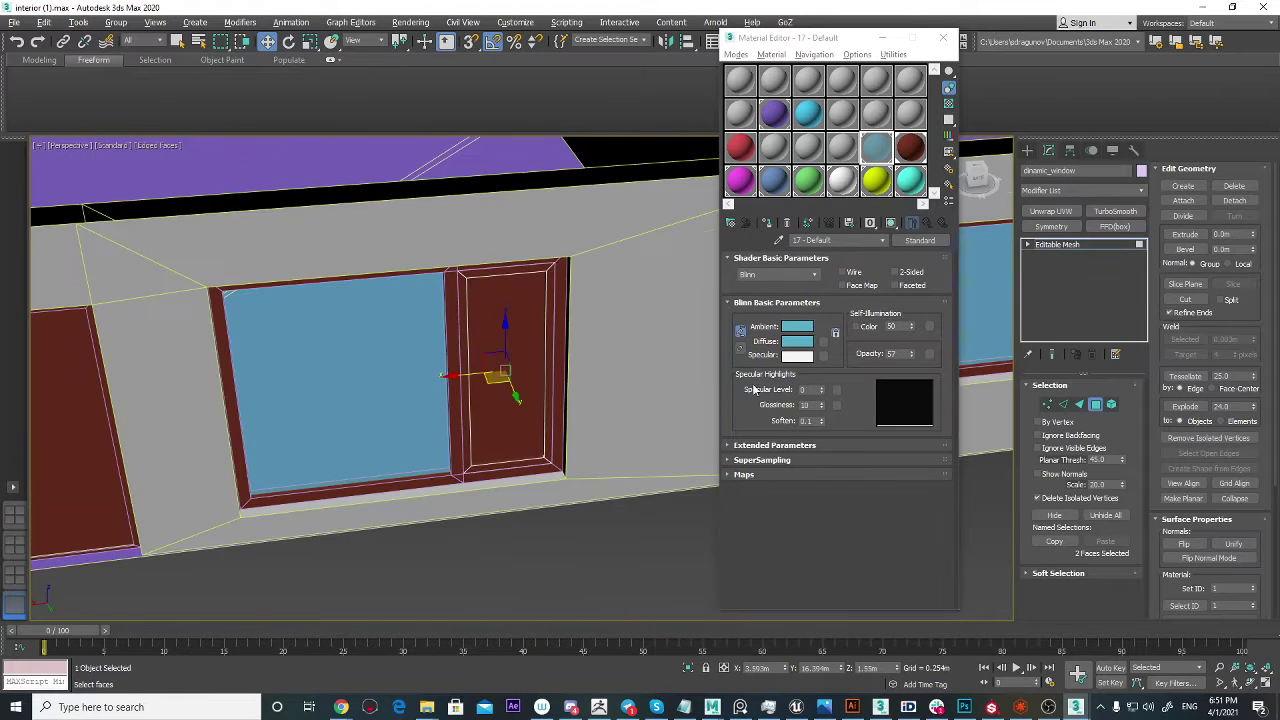
left_click(501, 345, "ctrl")
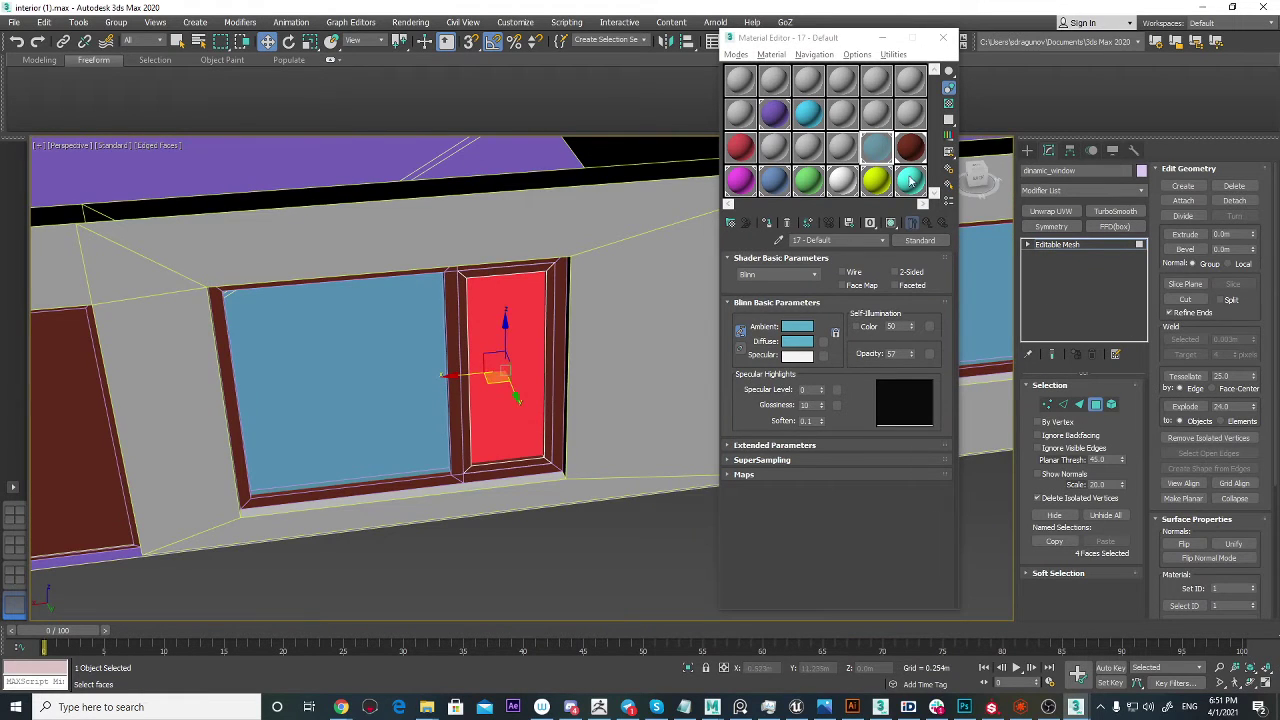
left_click(571, 514)
Step: Examine the neighbouring front window and the other windows around the house for sashes that lack glass
scroll(572, 481, "down", 6)
middle_click_drag(601, 460, 396, 460, "alt")
scroll(626, 451, "down", 4)
scroll(438, 414, "up", 8)
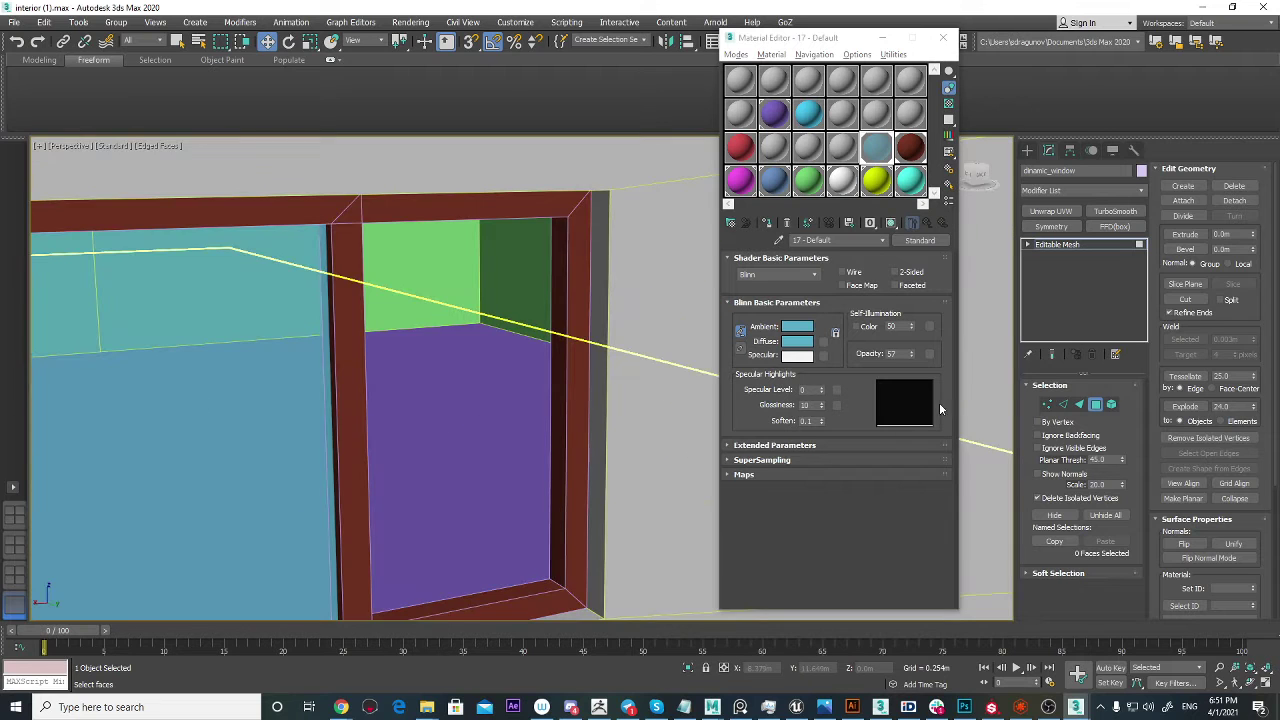
scroll(361, 416, "down", 6)
middle_click_drag(337, 421, 600, 518, "alt")
scroll(409, 493, "down", 4)
middle_click_drag(600, 518, 350, 408)
scroll(266, 474, "up", 6)
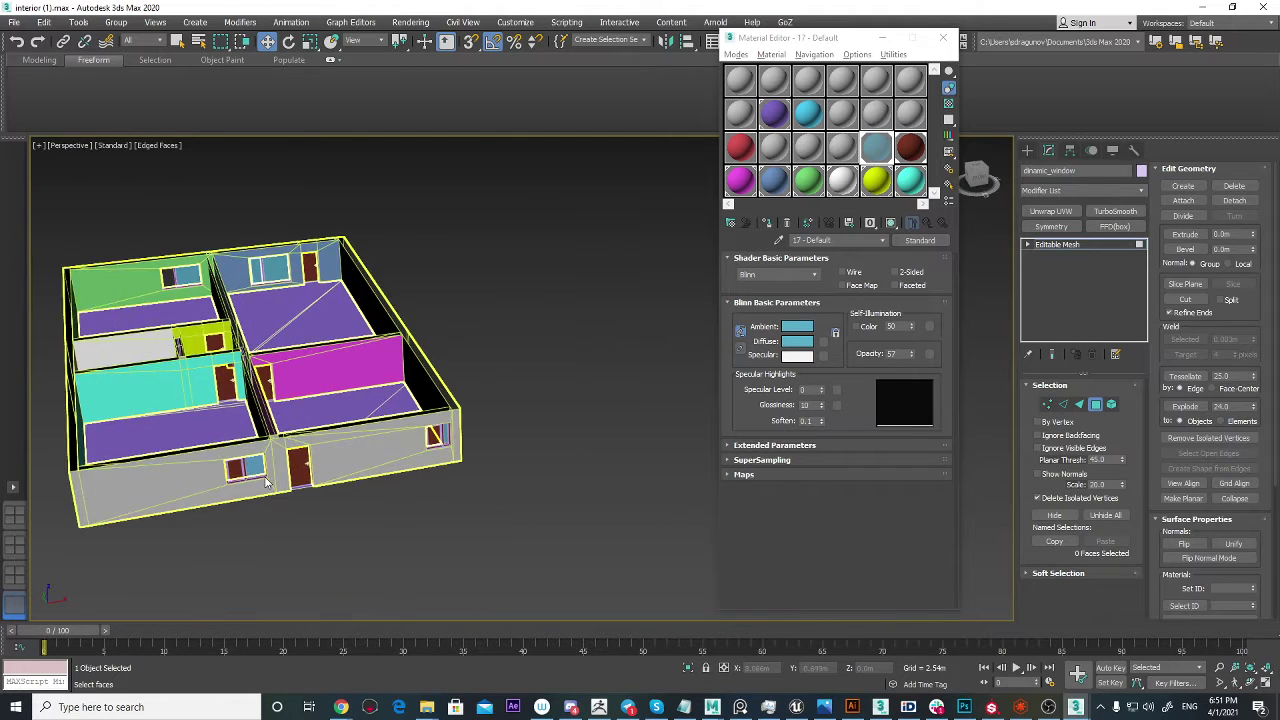
Step: Try deleting the opening sash of the turquoise room's window beside the door, and undo the deletion
middle_click_drag(266, 474, 437, 482)
scroll(436, 485, "up", 2)
scroll(435, 487, "up", 2)
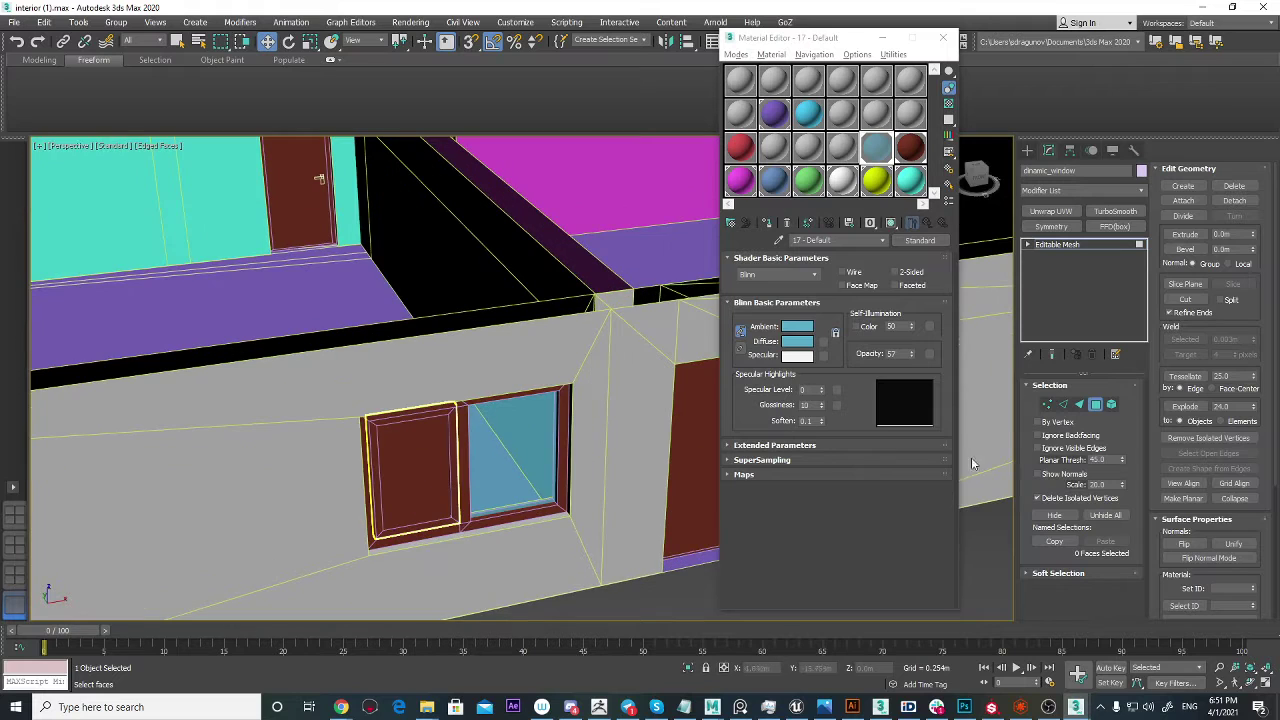
left_click(1096, 406)
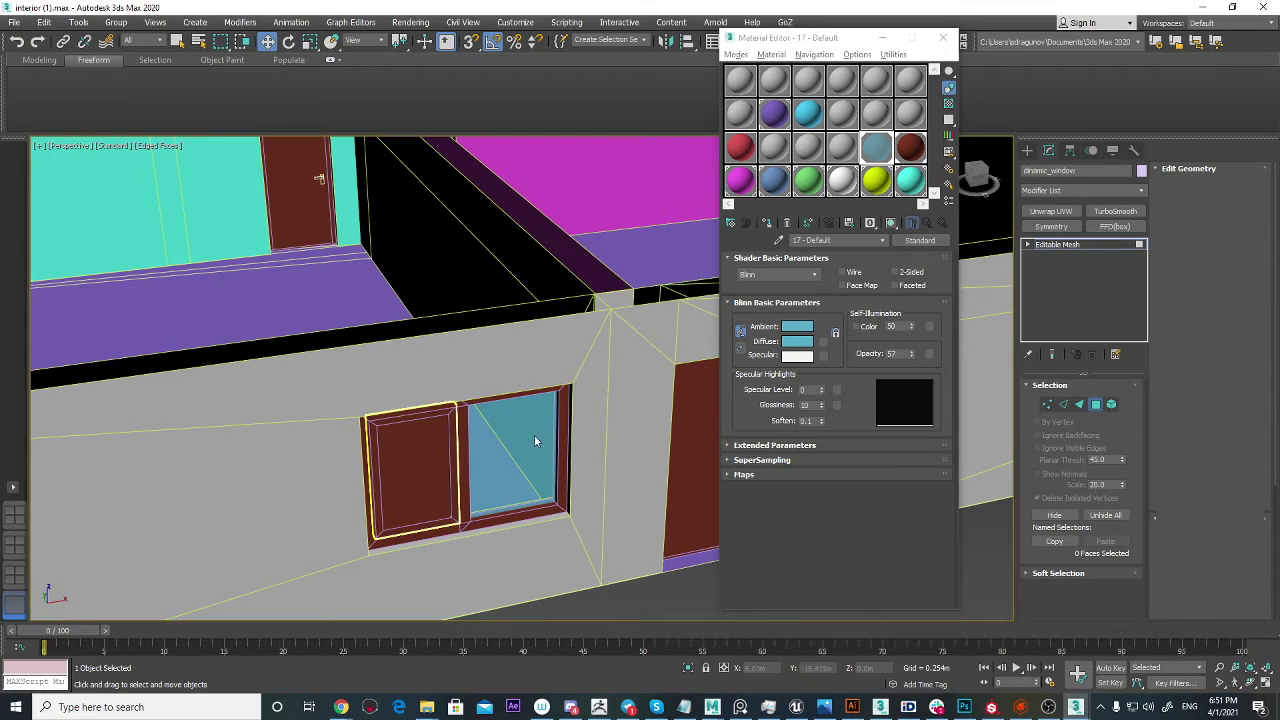
left_click(406, 480)
key("Delete")
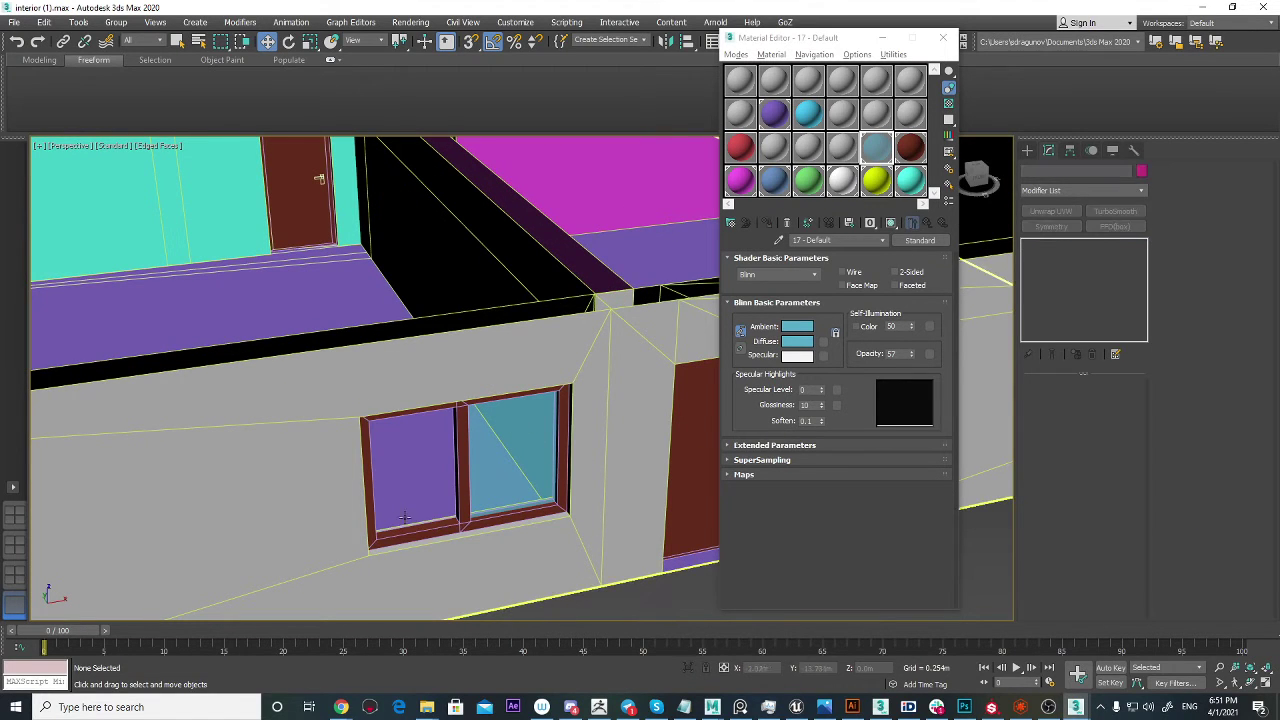
scroll(436, 549, "up", 5)
key("ctrl+z")
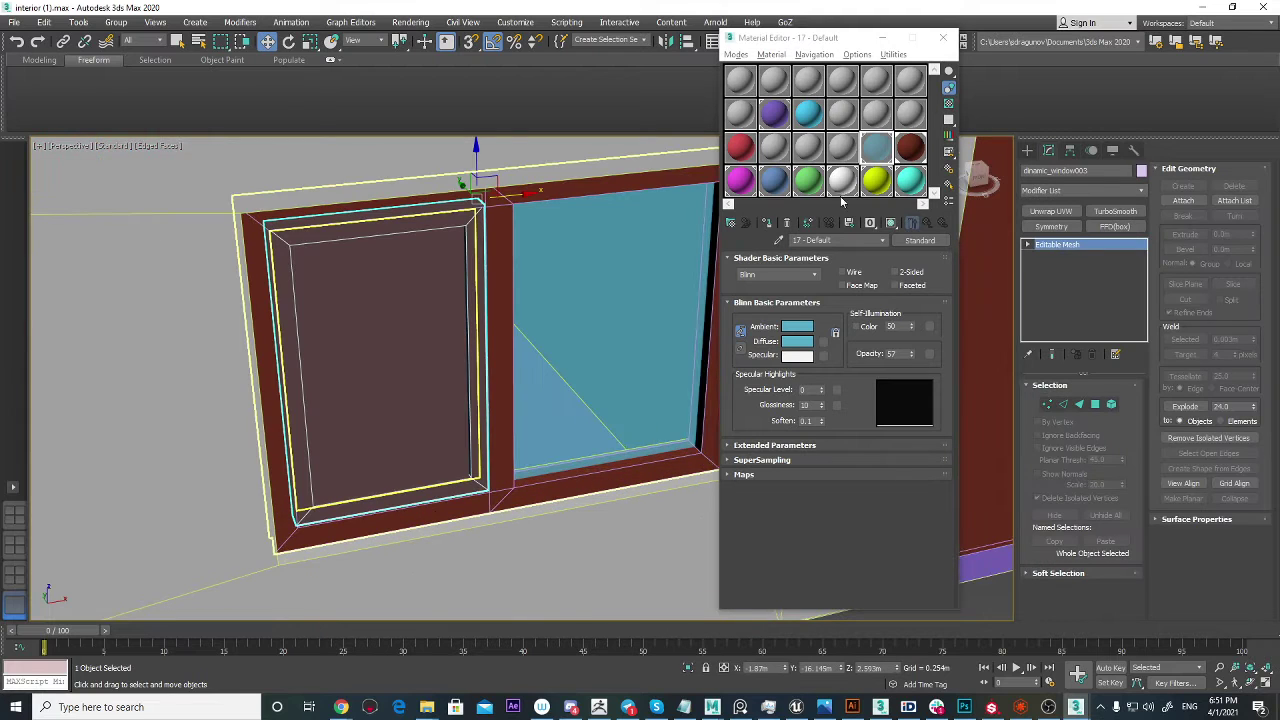
Step: Assign the blue glass material to the outer and inner pane faces of the turquoise room window's sash
left_click(1095, 405)
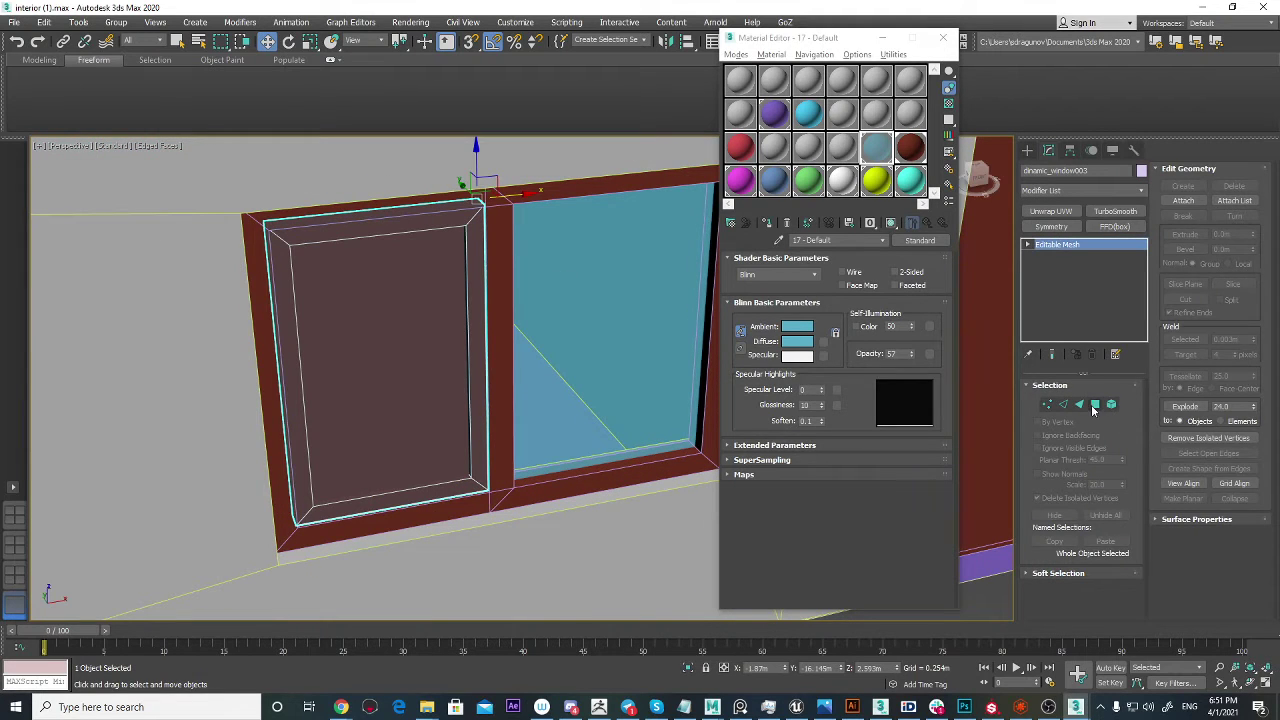
left_click(430, 363)
scroll(346, 459, "down", 1)
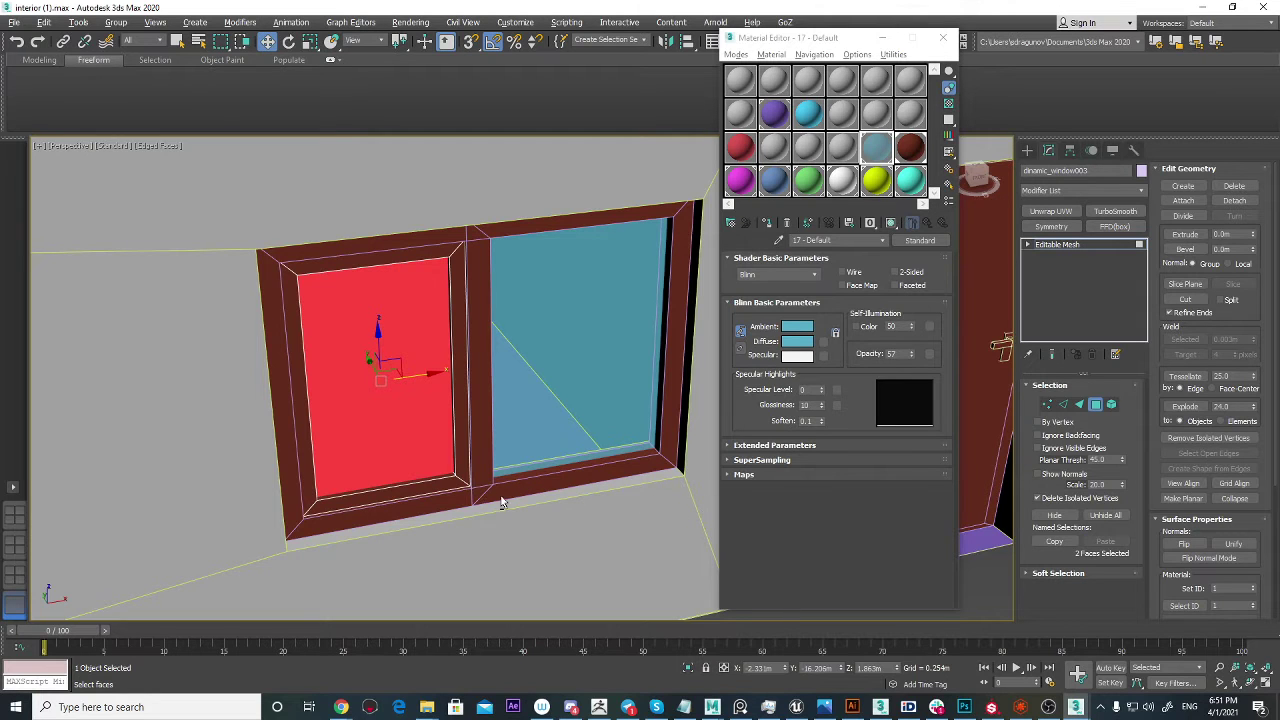
middle_click_drag(502, 502, 820, 500, "alt")
left_click(411, 453, "ctrl")
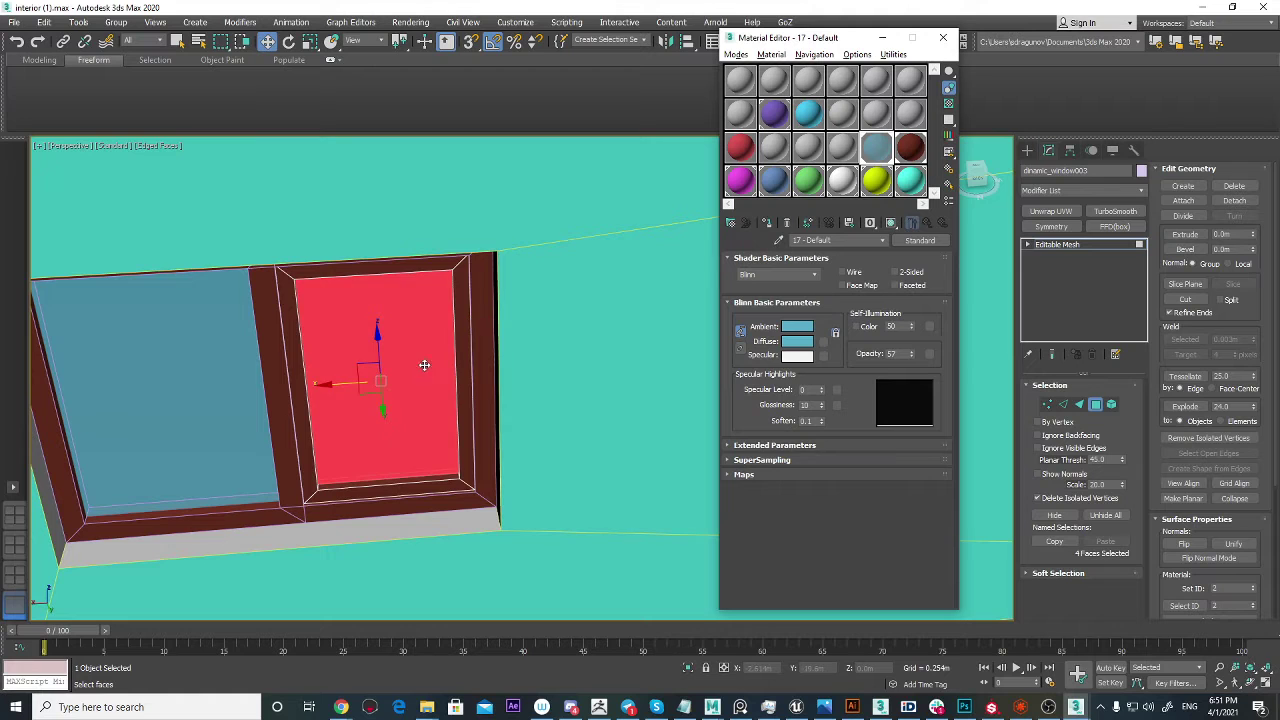
scroll(485, 374, "down", 5)
left_click(1094, 406)
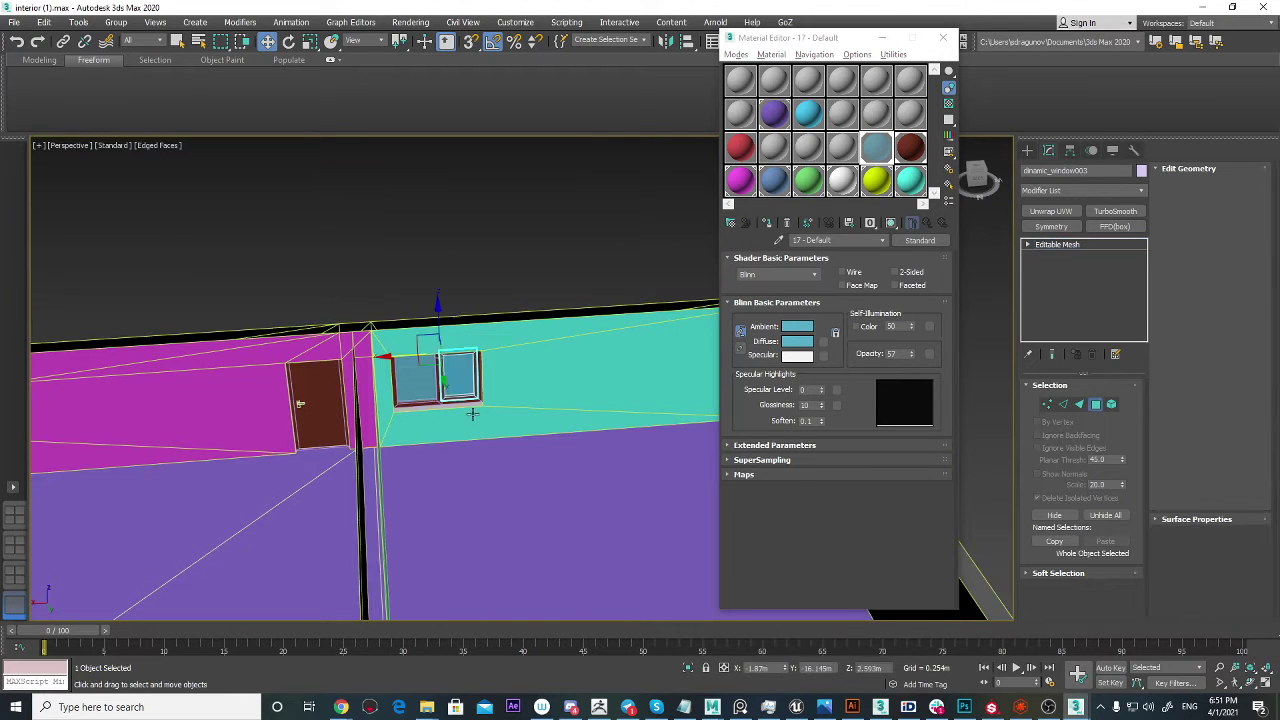
Step: Select the opening sash of the magenta room's window near the outer corner of the same facade
middle_click_drag(484, 404, 283, 389, "alt")
scroll(283, 389, "down", 3)
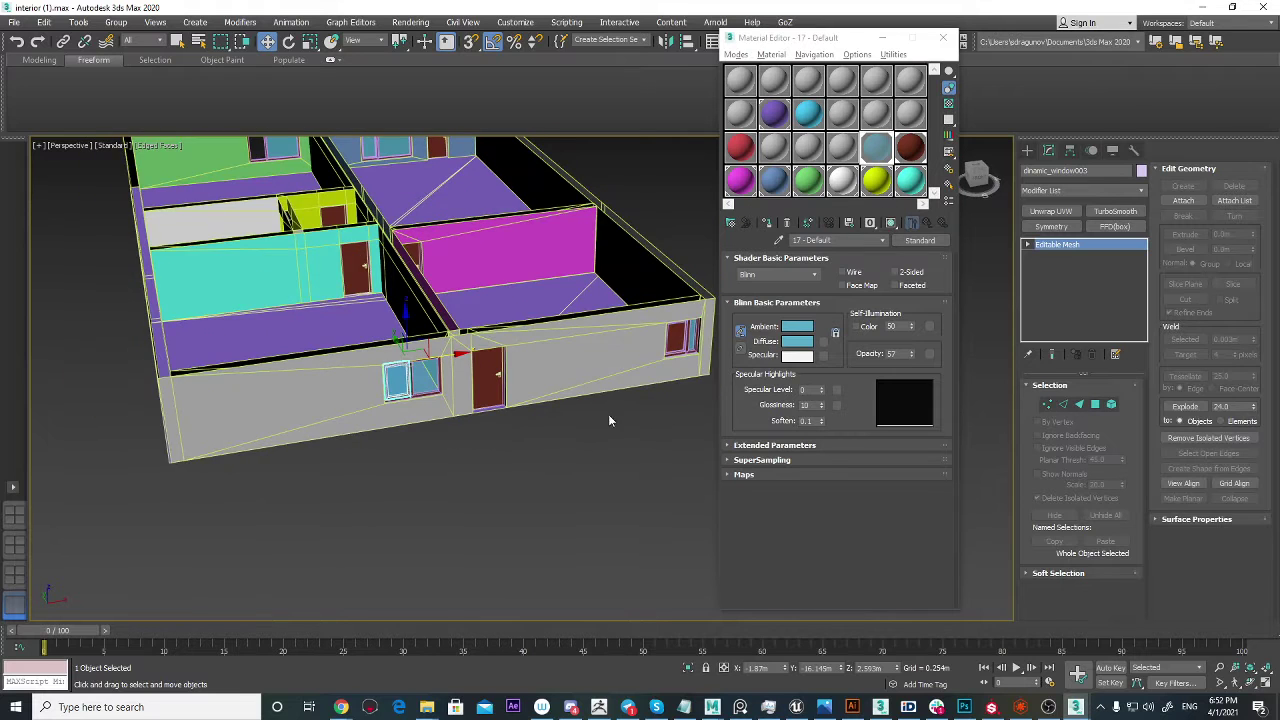
middle_click_drag(608, 416, 512, 442)
scroll(552, 390, "up", 5)
middle_click_drag(605, 330, 437, 428, "alt")
left_click(458, 409)
scroll(460, 420, "up", 3)
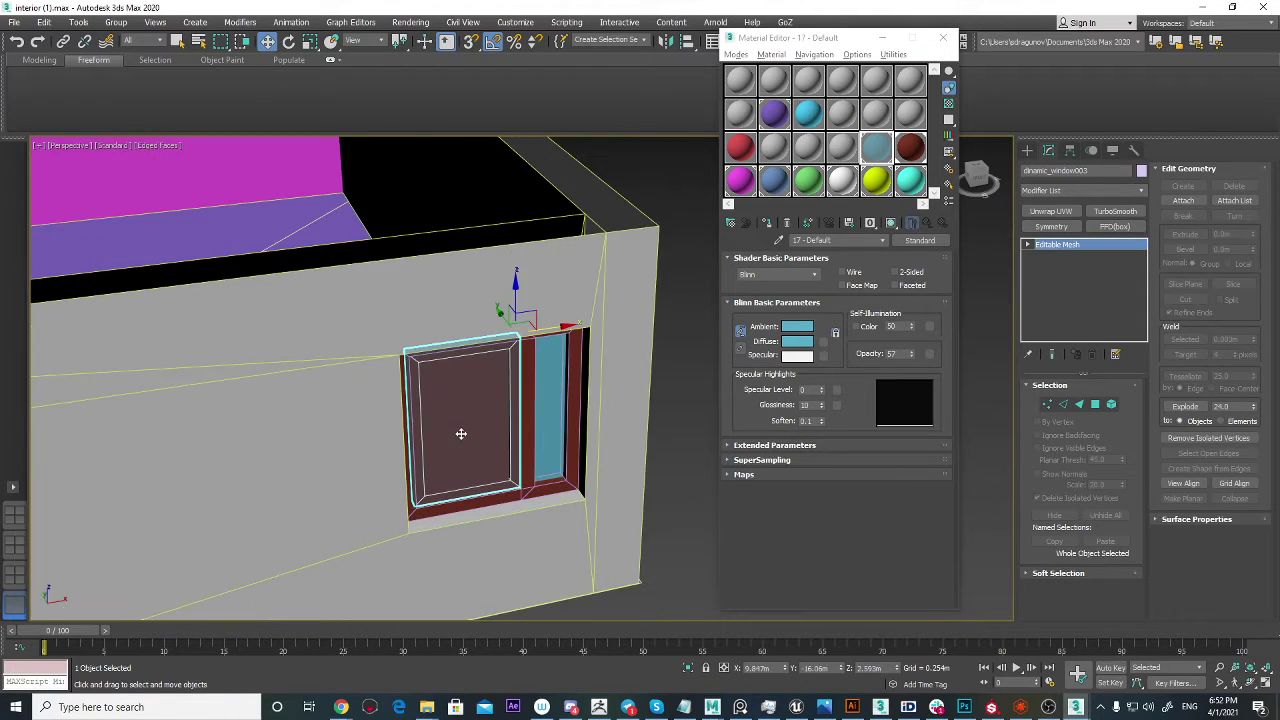
Step: Assign the blue glass material to the outer and inner pane faces of the magenta room window's sash
left_click(1095, 404)
left_click(462, 430)
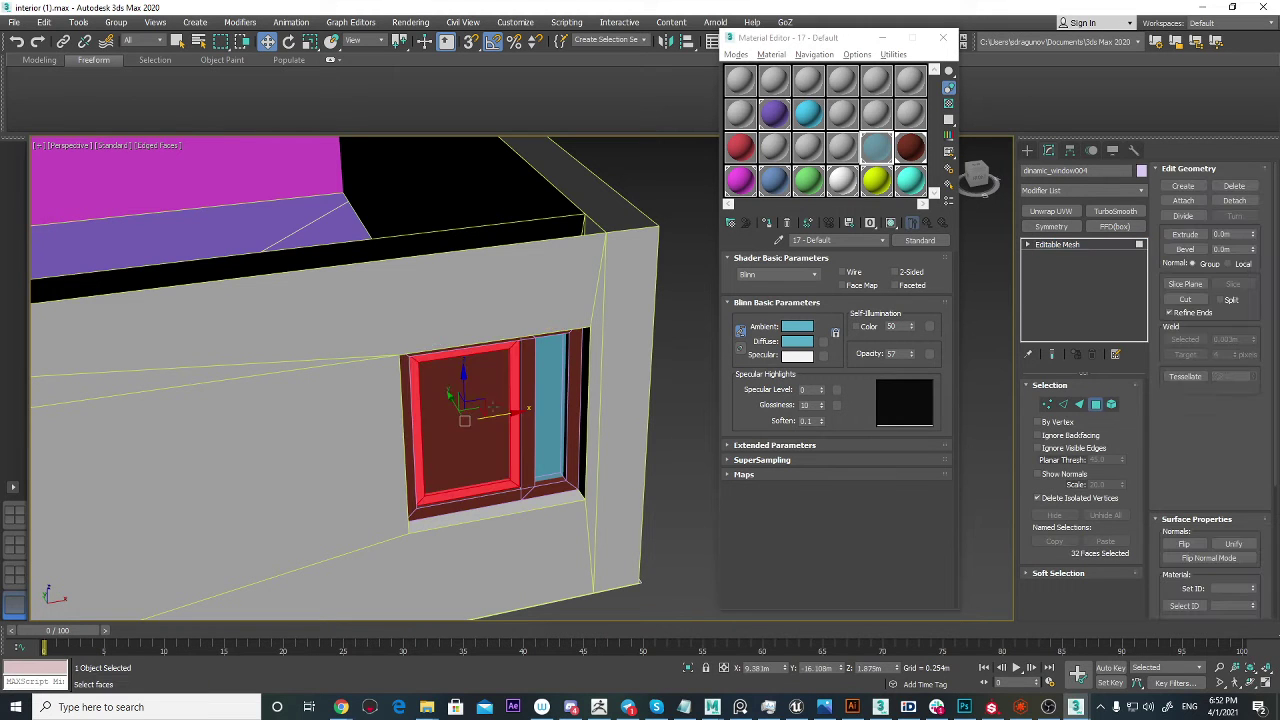
middle_click_drag(561, 427, 631, 425, "alt")
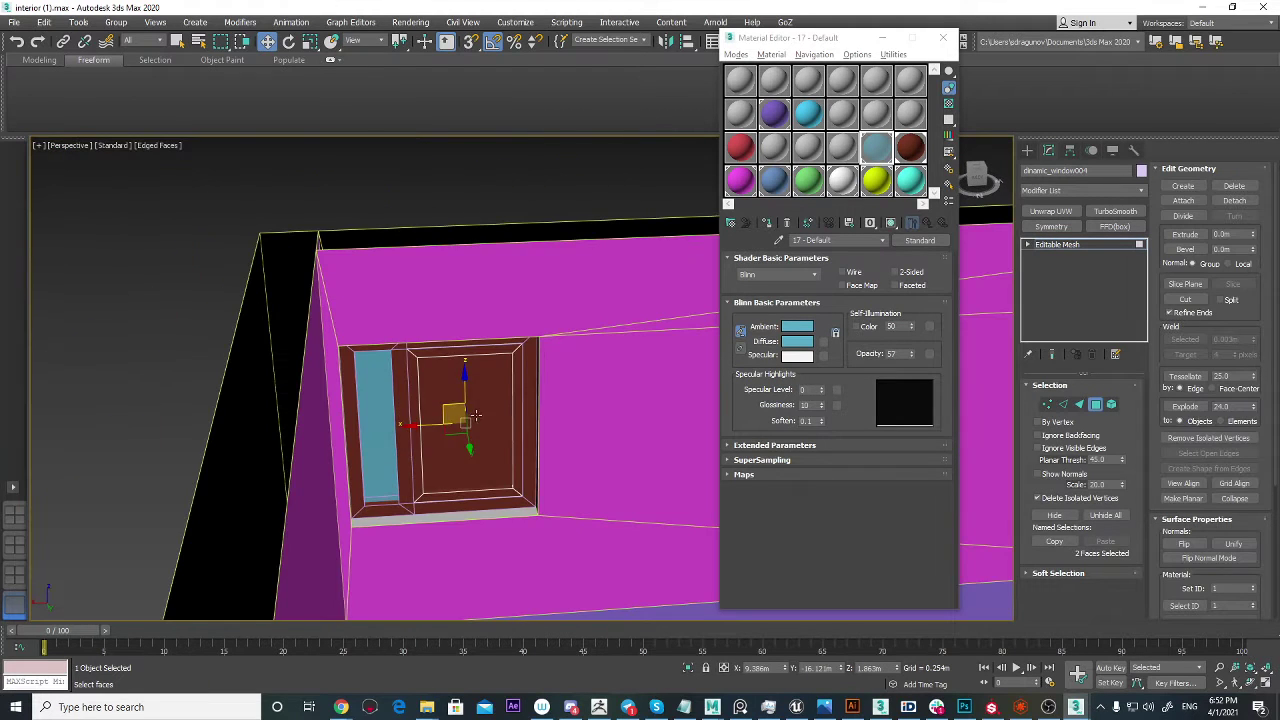
left_click(476, 416, "ctrl")
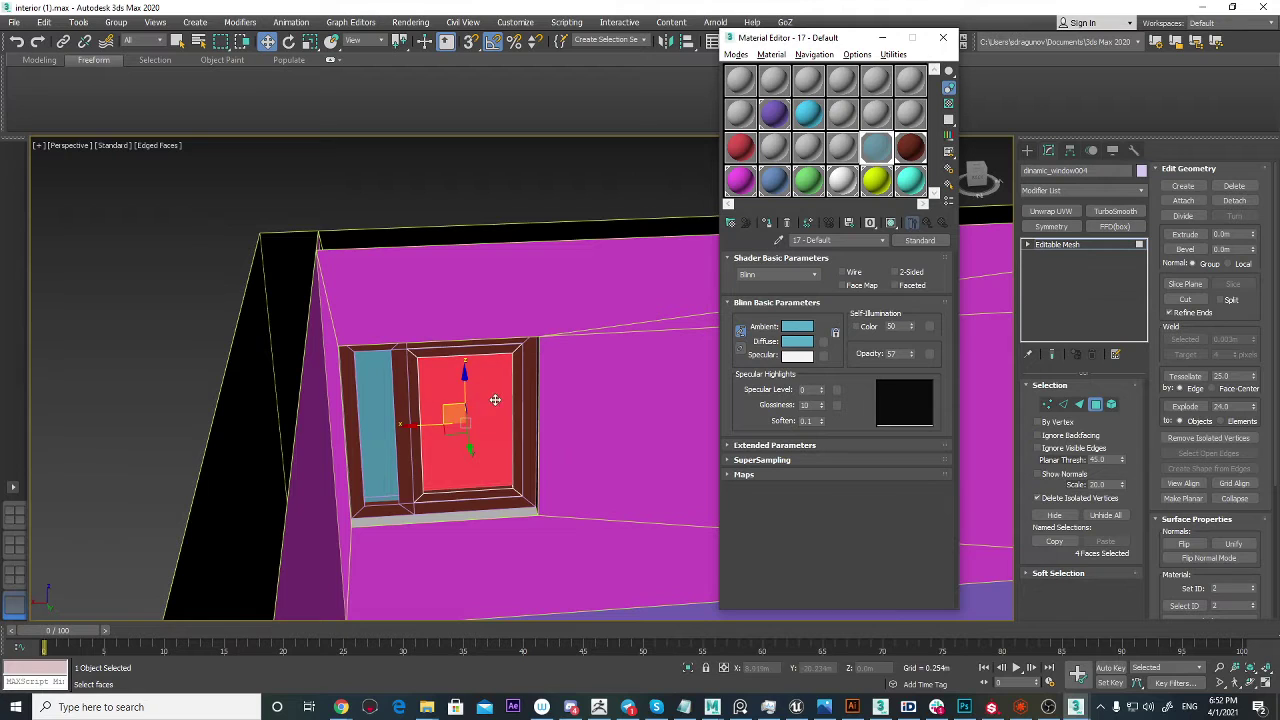
scroll(518, 403, "down", 3)
middle_click_drag(430, 423, 120, 395, "alt")
left_click(495, 587)
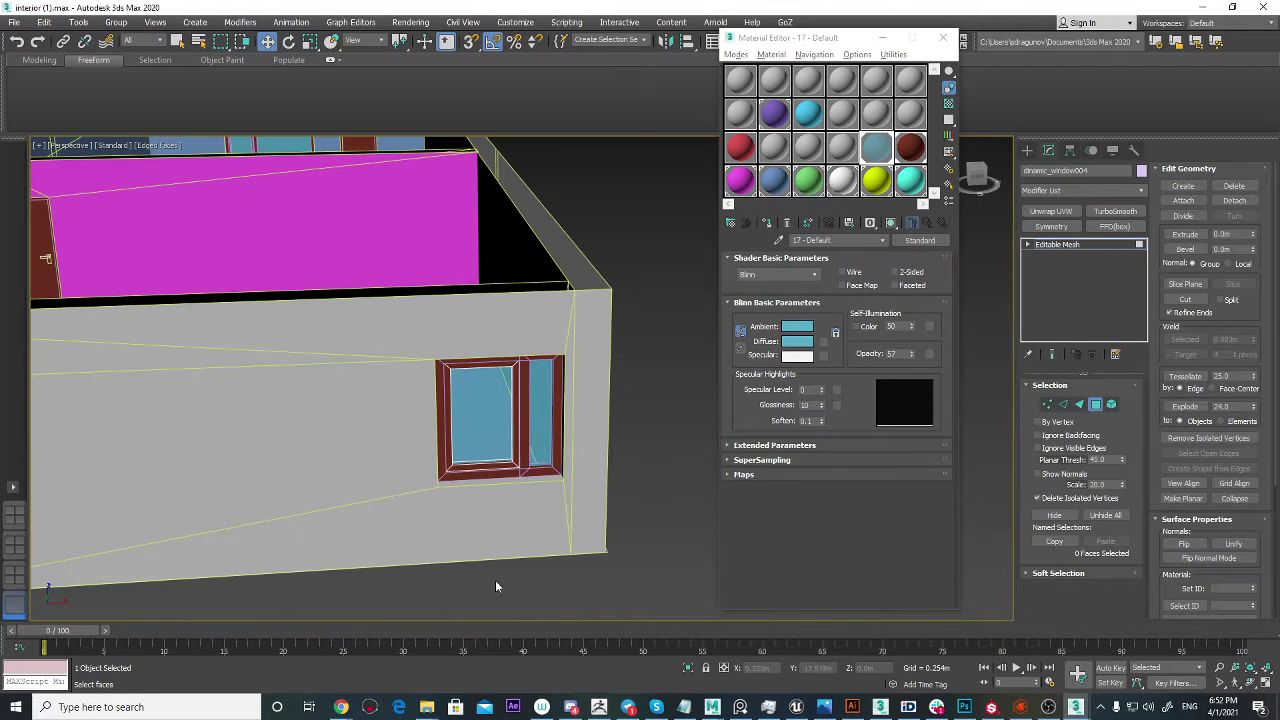
Step: Inspect the windows on the blue and green rooms' facade and around the house for sashes still lacking glass
scroll(497, 586, "down", 5)
middle_click_drag(552, 523, 506, 525, "alt")
middle_click_drag(715, 340, 297, 488)
scroll(677, 363, "down", 4)
middle_click_drag(487, 487, 520, 437, "alt")
scroll(687, 523, "up", 1)
scroll(687, 523, "down", 1)
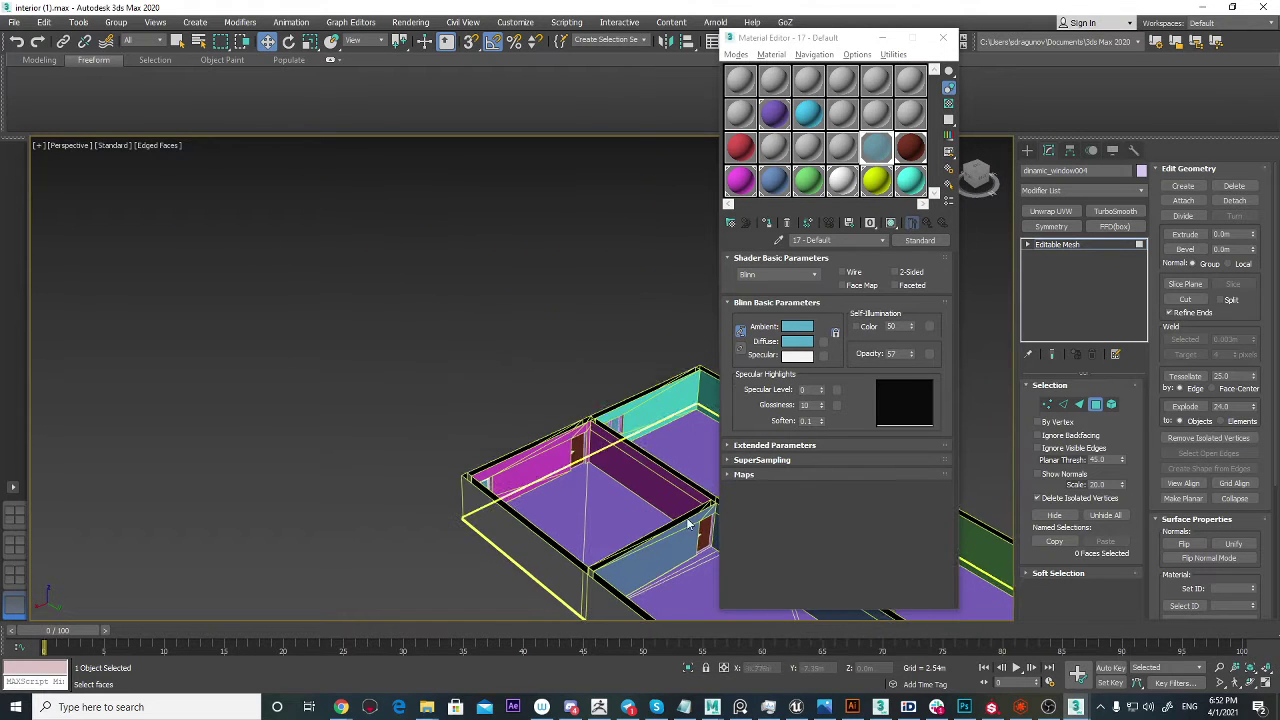
middle_click_drag(601, 476, 311, 270)
middle_click_drag(526, 446, 484, 427)
scroll(615, 400, "up", 3)
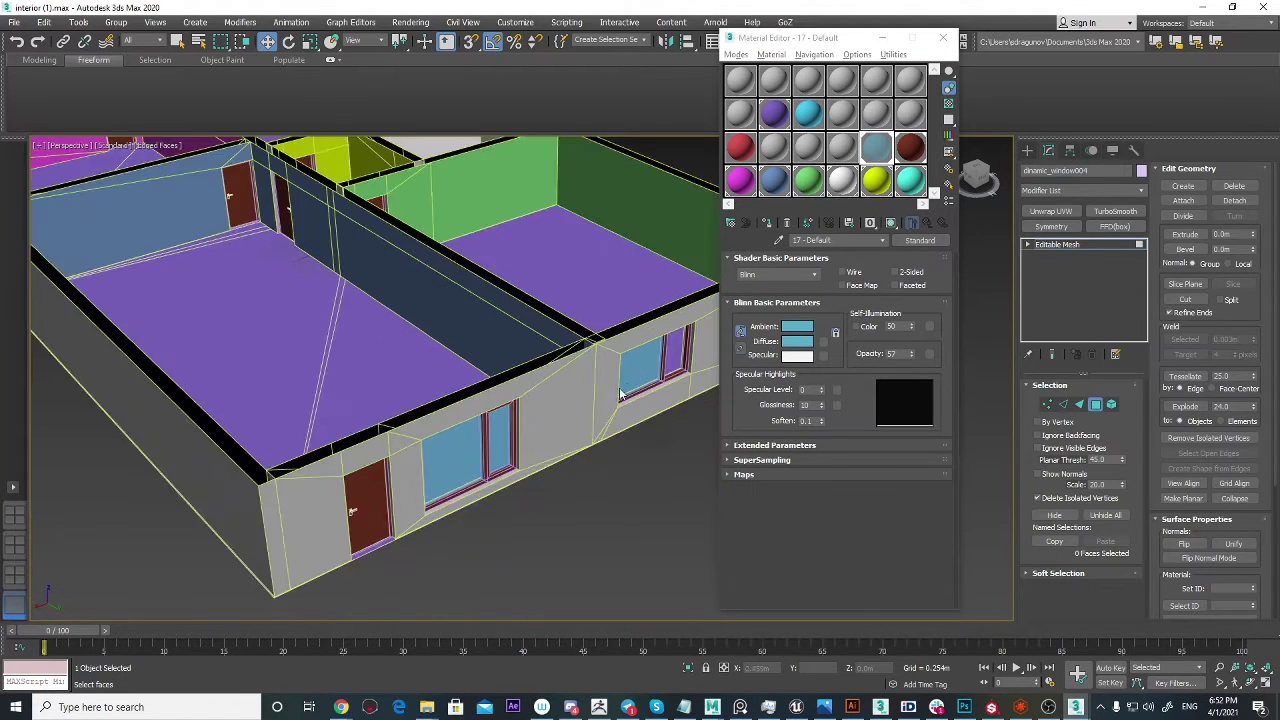
scroll(670, 360, "up", 3)
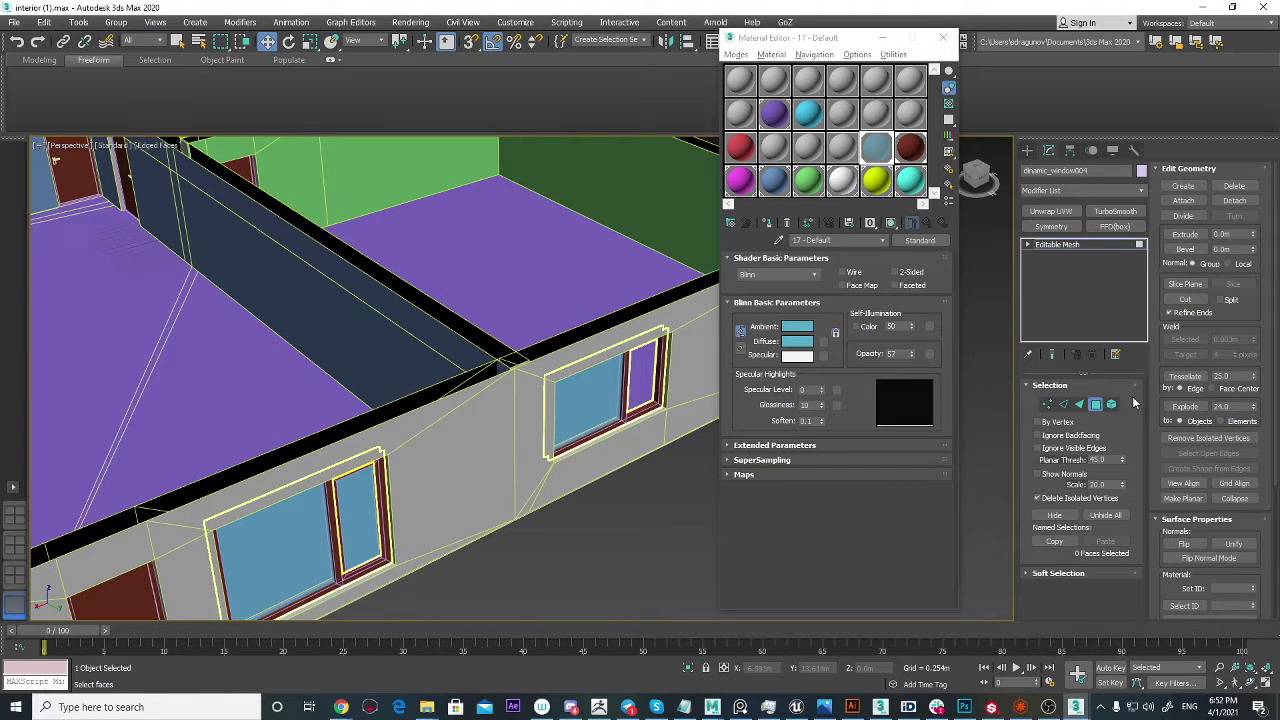
scroll(557, 377, "up", 2)
scroll(503, 480, "down", 2)
scroll(414, 543, "up", 3)
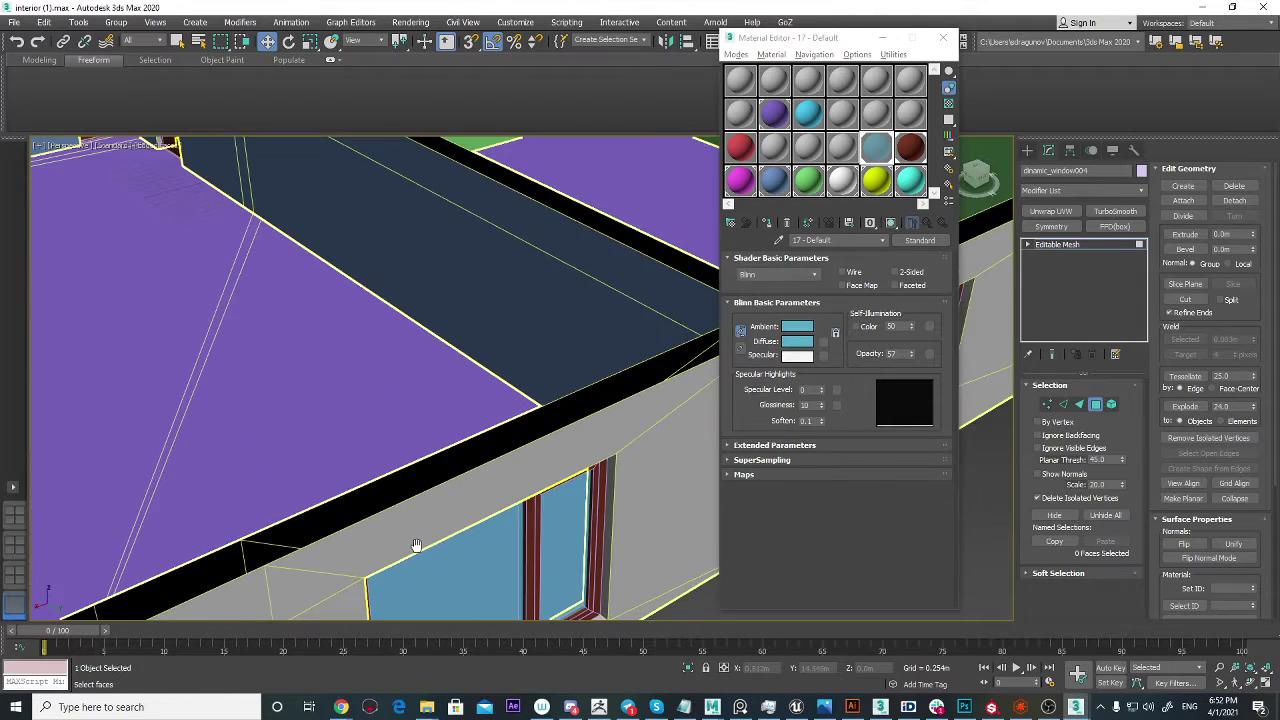
scroll(414, 543, "down", 3)
scroll(560, 400, "up", 3)
middle_click_drag(450, 370, 349, 317)
key("z")
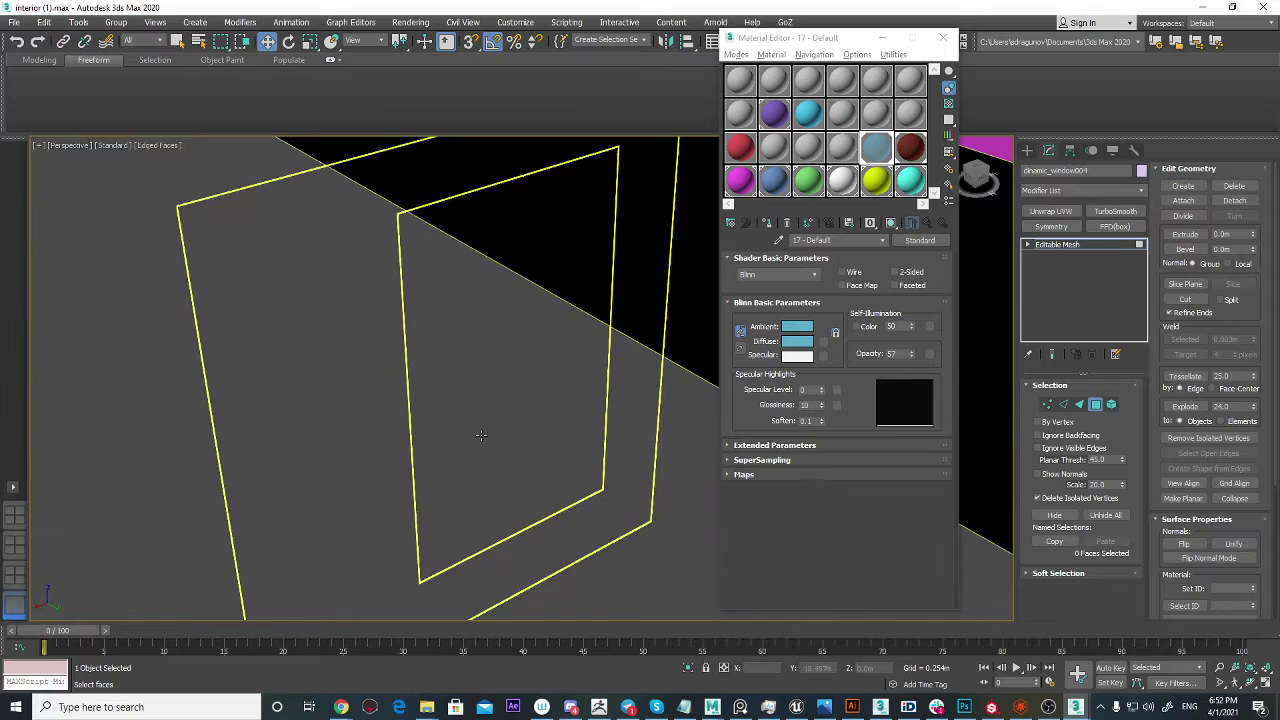
scroll(487, 436, "down", 5)
scroll(488, 435, "down", 2)
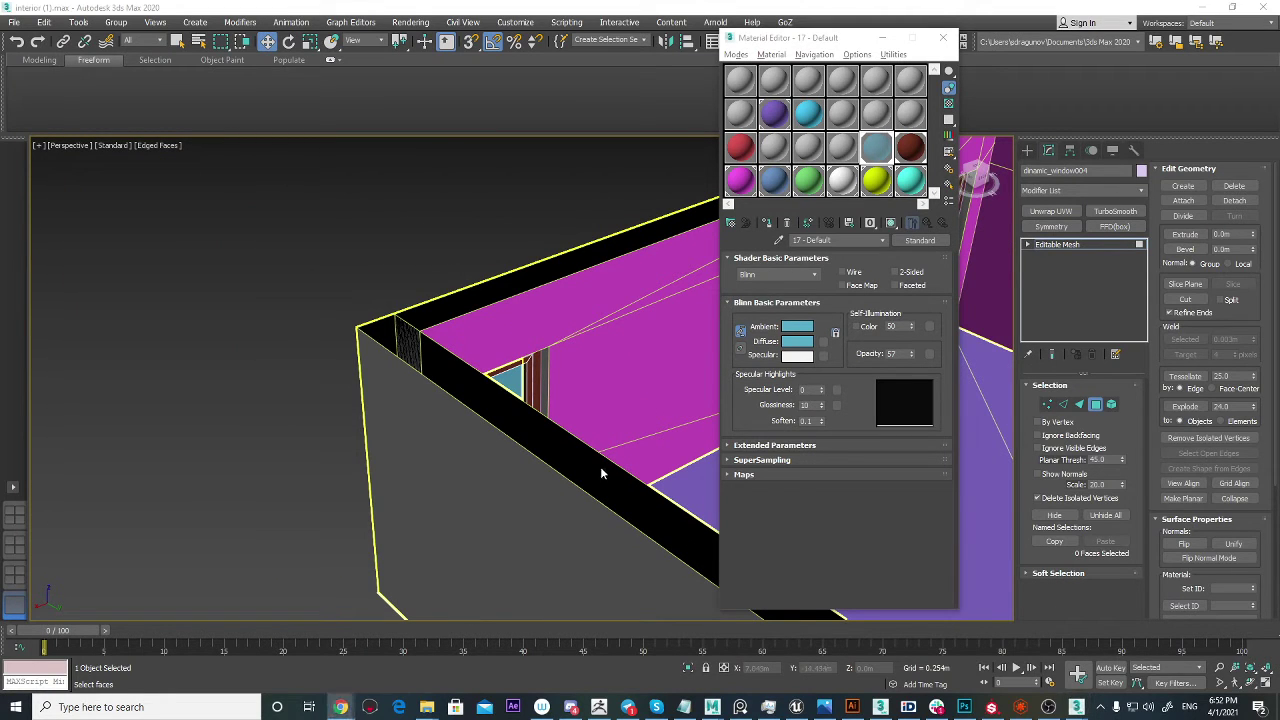
middle_click_drag(513, 445, 377, 440)
scroll(377, 440, "down", 2)
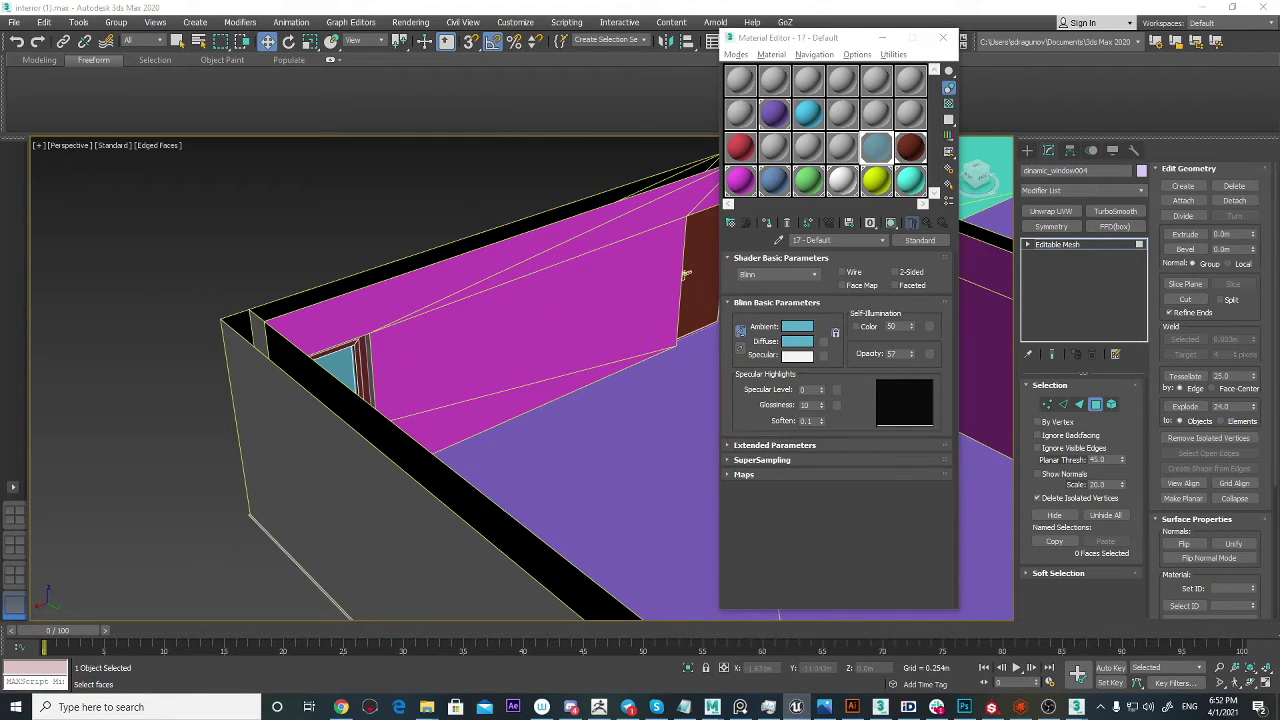
left_click(796, 707)
left_click_drag(424, 124, 340, 117)
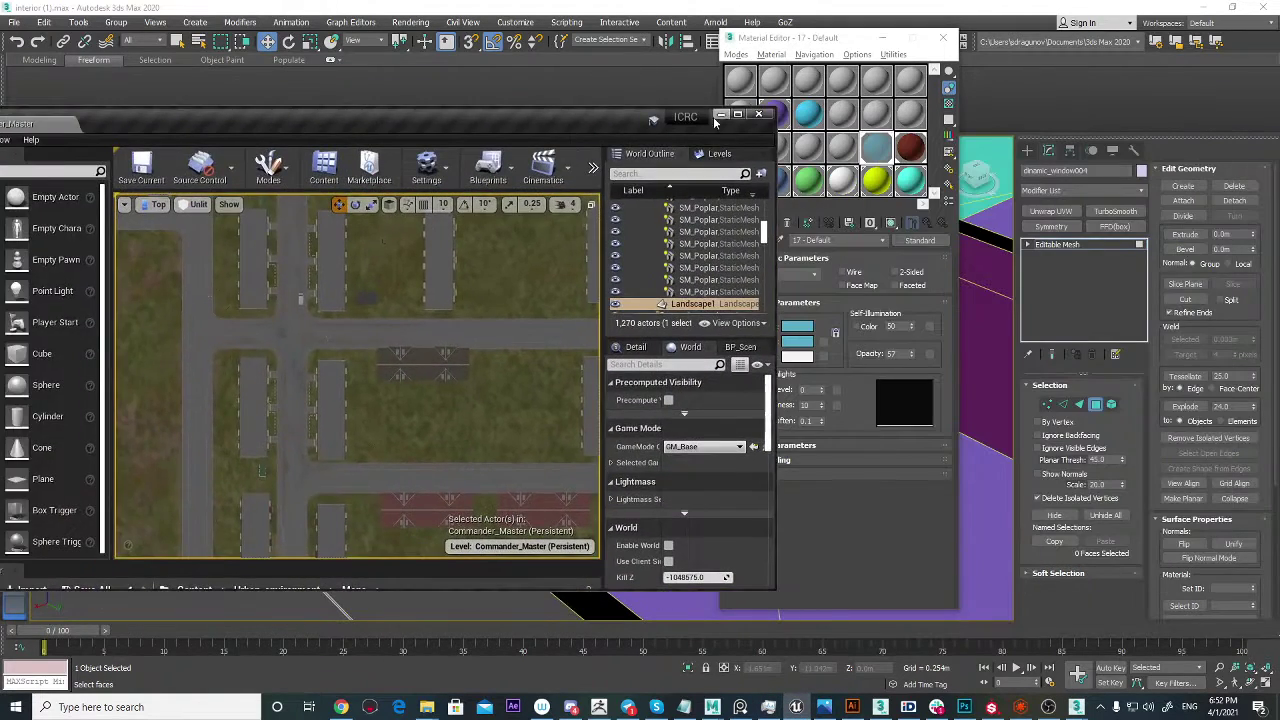
left_click(721, 115)
Step: Clone the glazed sash of the blue room's window beside the door as one instance into the green room's window
scroll(680, 442, "down", 8)
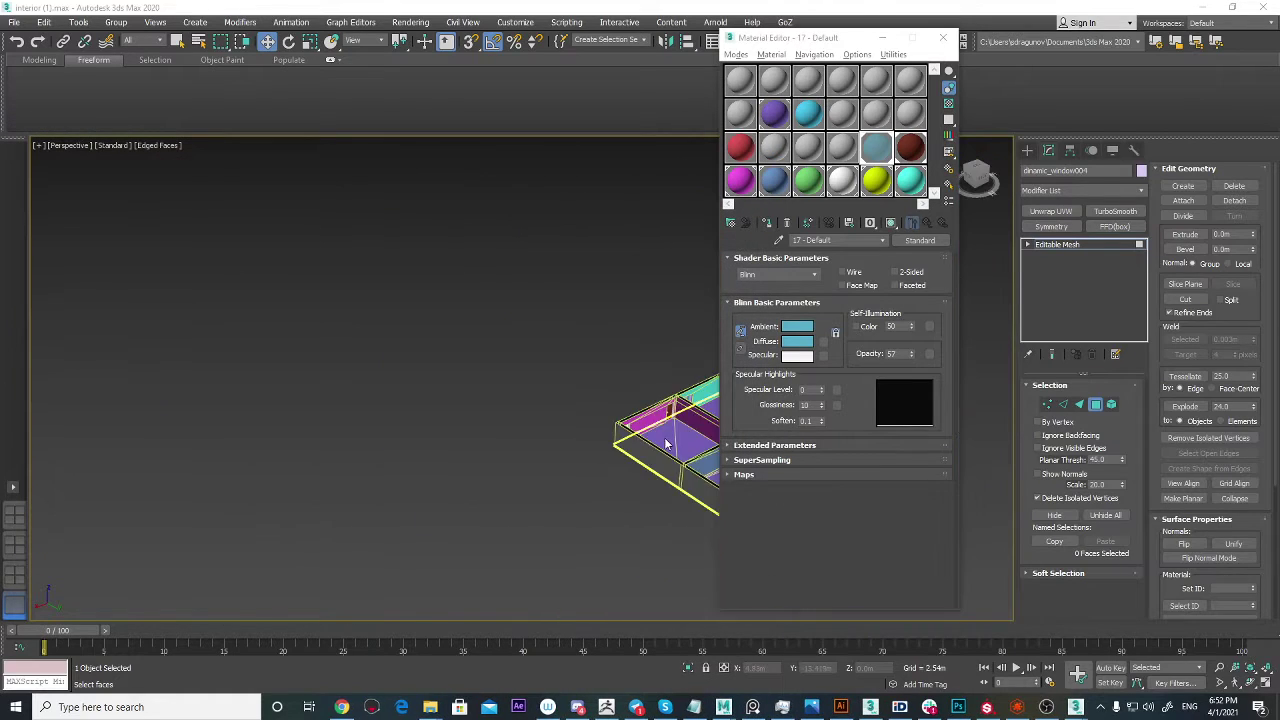
middle_click_drag(655, 440, 479, 470)
scroll(479, 470, "up", 3)
scroll(480, 470, "up", 10)
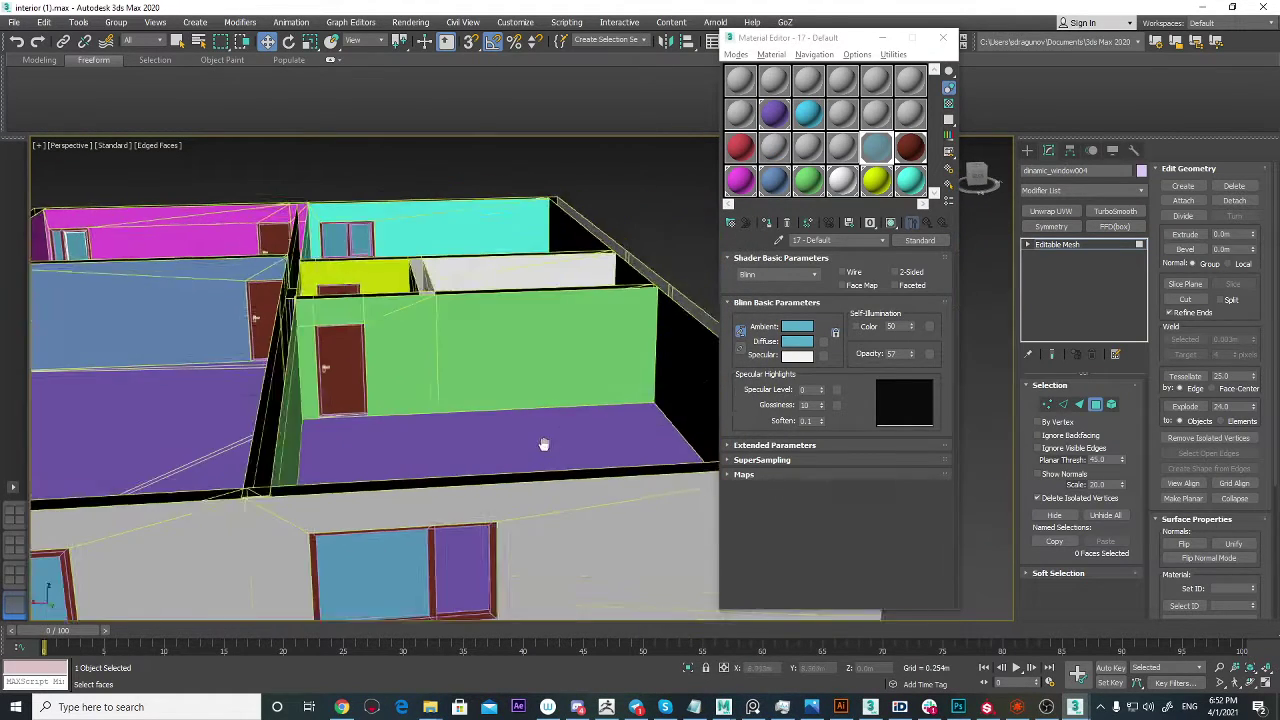
middle_click_drag(544, 444, 600, 360)
scroll(294, 469, "up", 3)
middle_click_drag(294, 469, 389, 428)
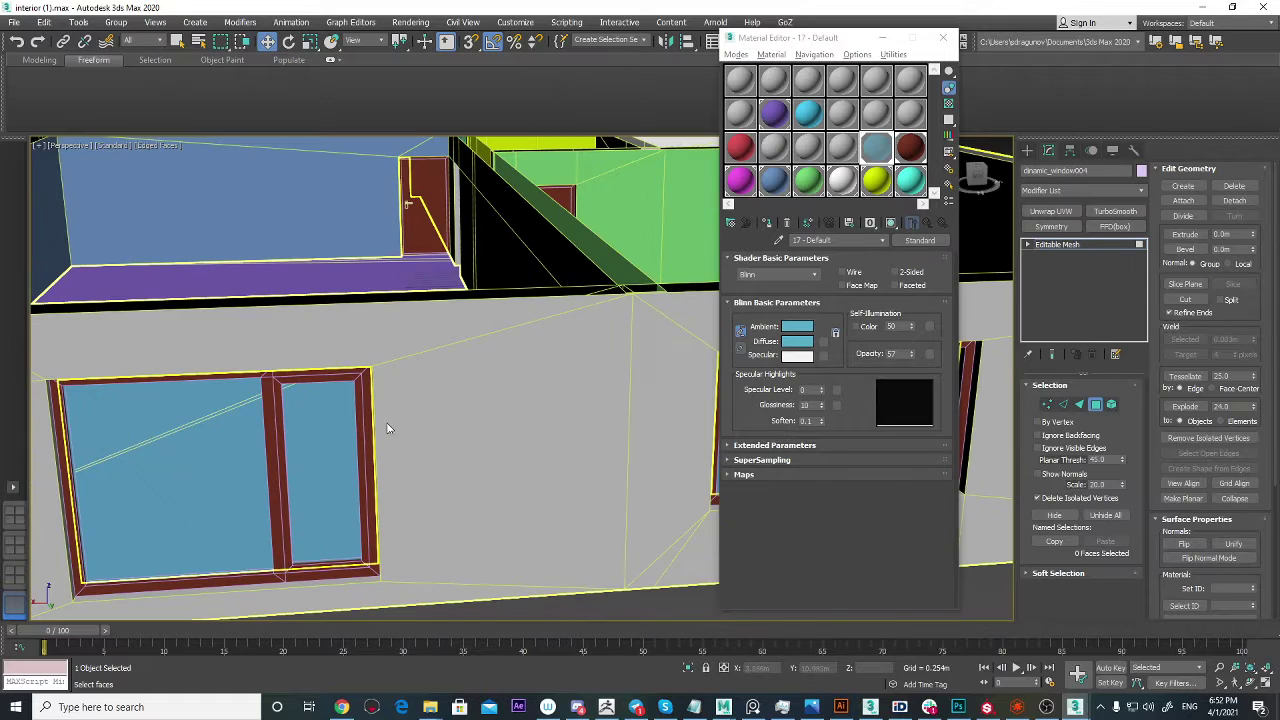
left_click(1093, 404)
left_click(327, 392)
scroll(327, 392, "down", 4)
middle_click_drag(449, 428, 376, 430)
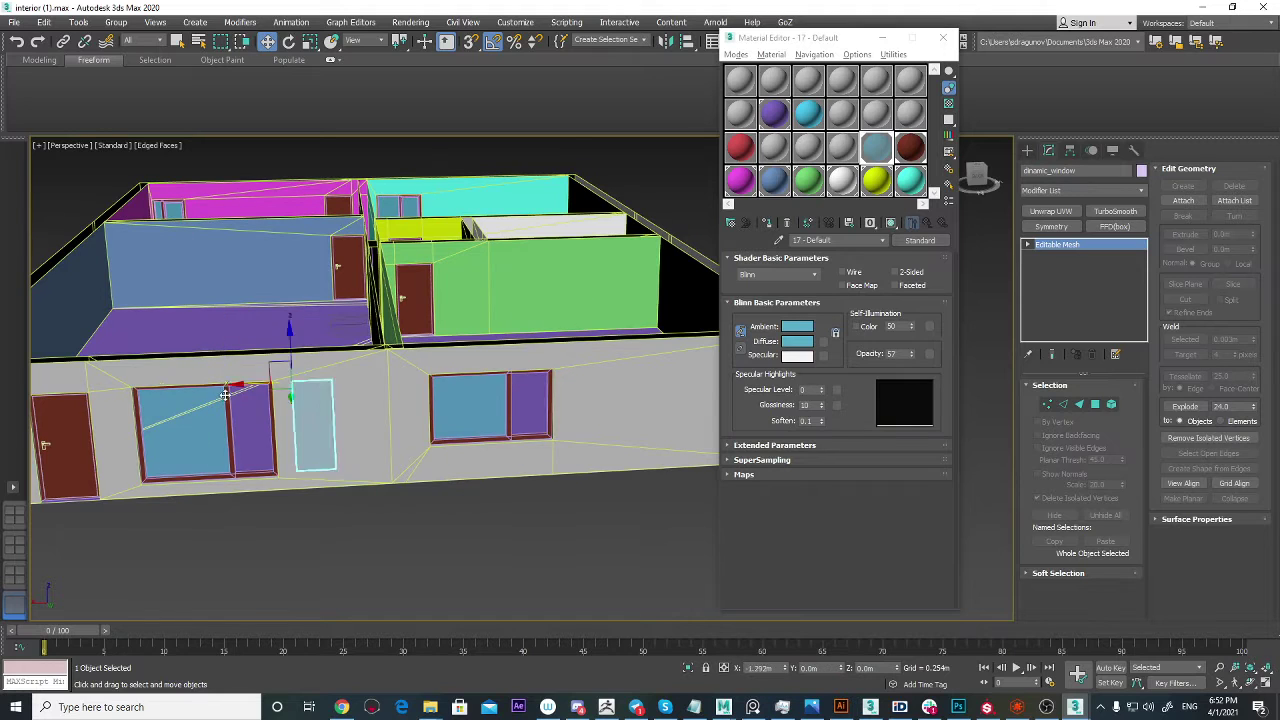
left_click_drag(337, 394, 239, 424)
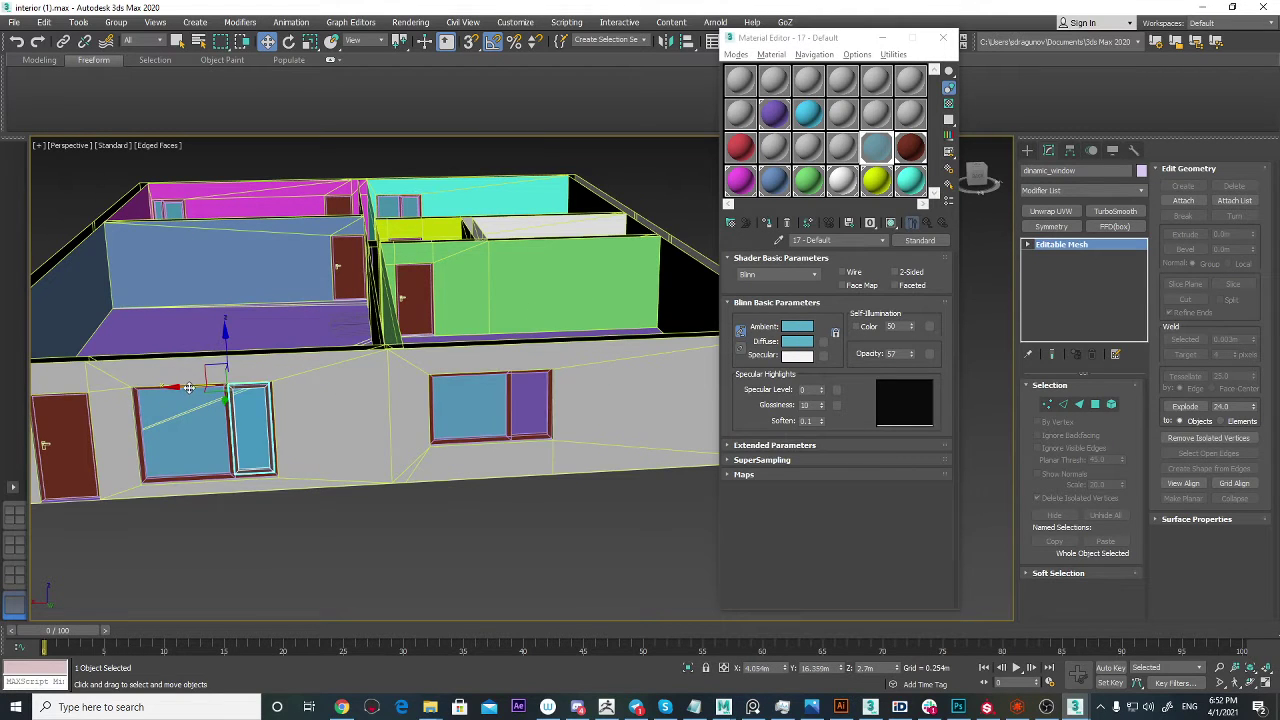
left_click_drag(189, 387, 477, 400, "shift")
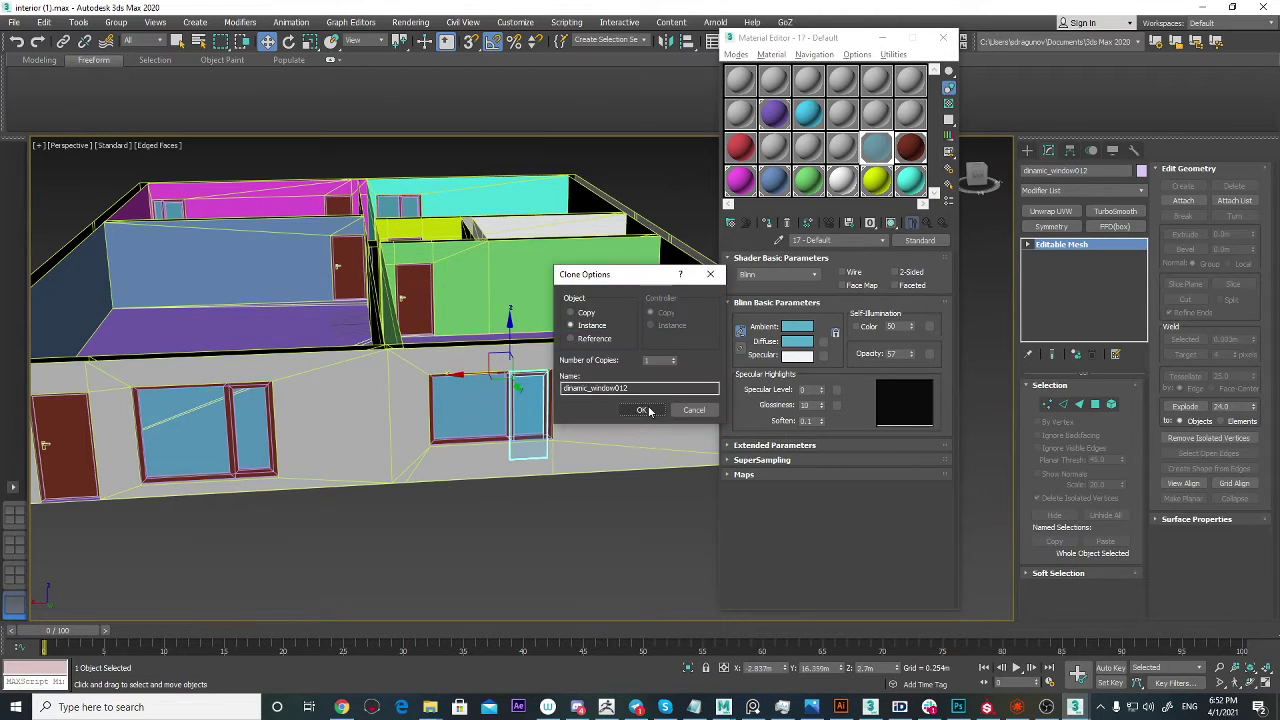
left_click(643, 410)
Step: Shift the cloned sash slightly along the wall to line up with the green room's window frame
scroll(570, 385, "up", 10)
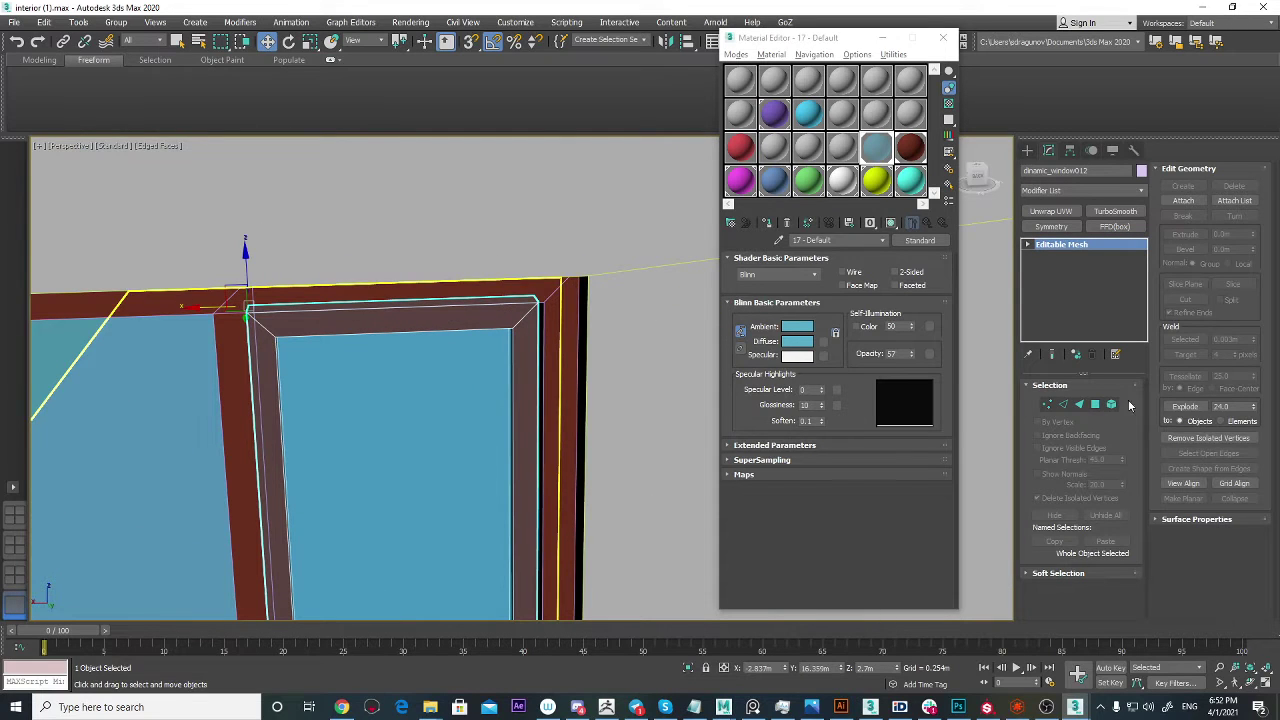
left_click_drag(215, 308, 221, 311)
scroll(340, 378, "down", 8)
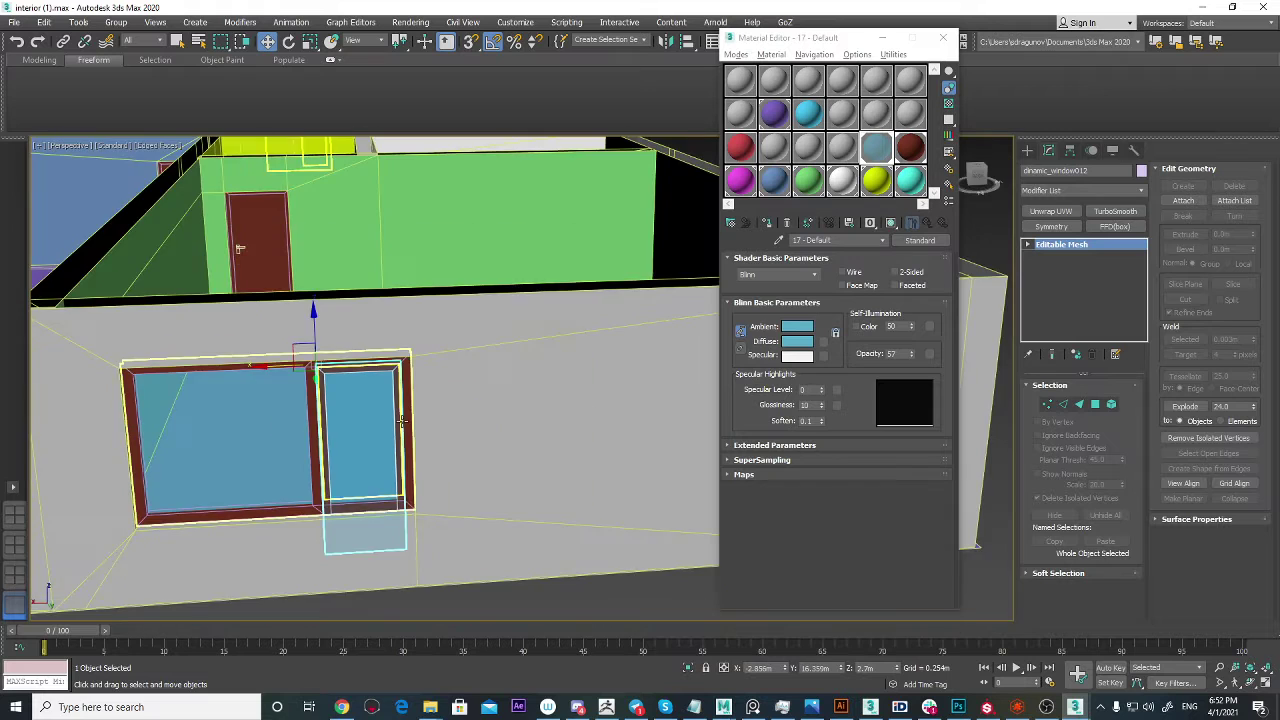
Step: Fit the cloned sash's lower edge to the green room's window frame by adjusting its bottom vertices
middle_click_drag(390, 425, 396, 376, "alt")
key("1")
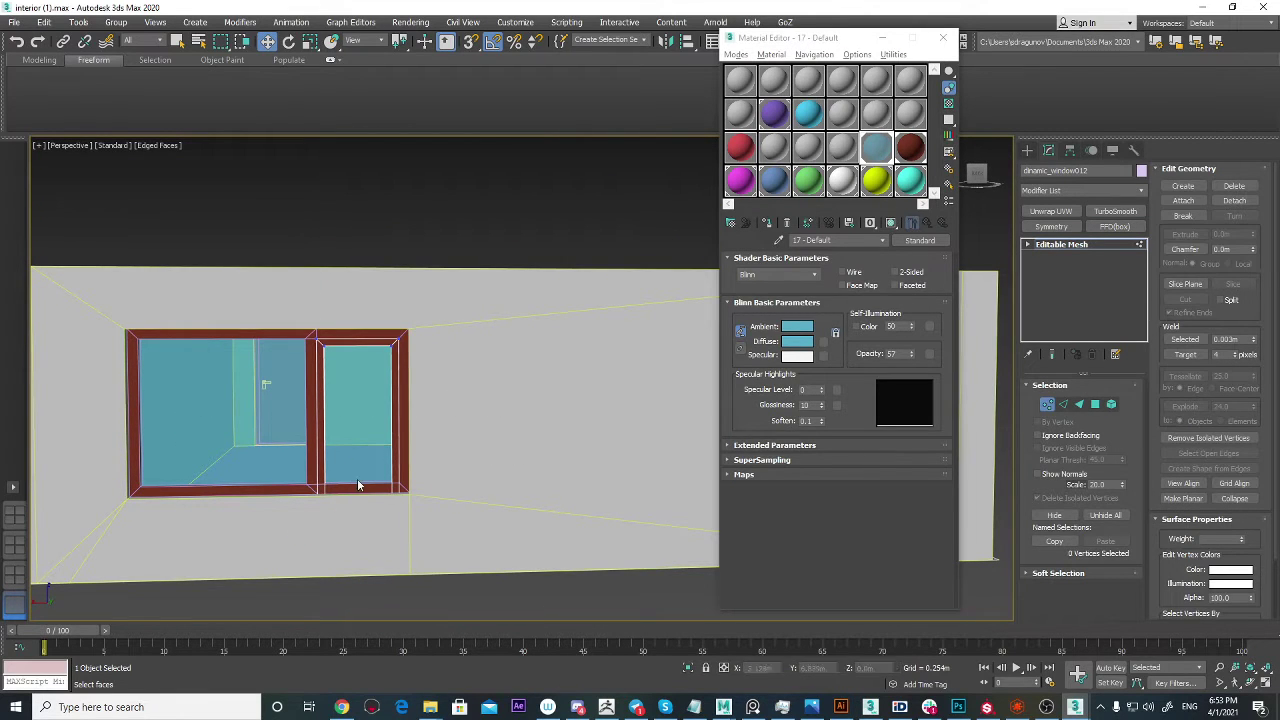
scroll(358, 459, "up", 8)
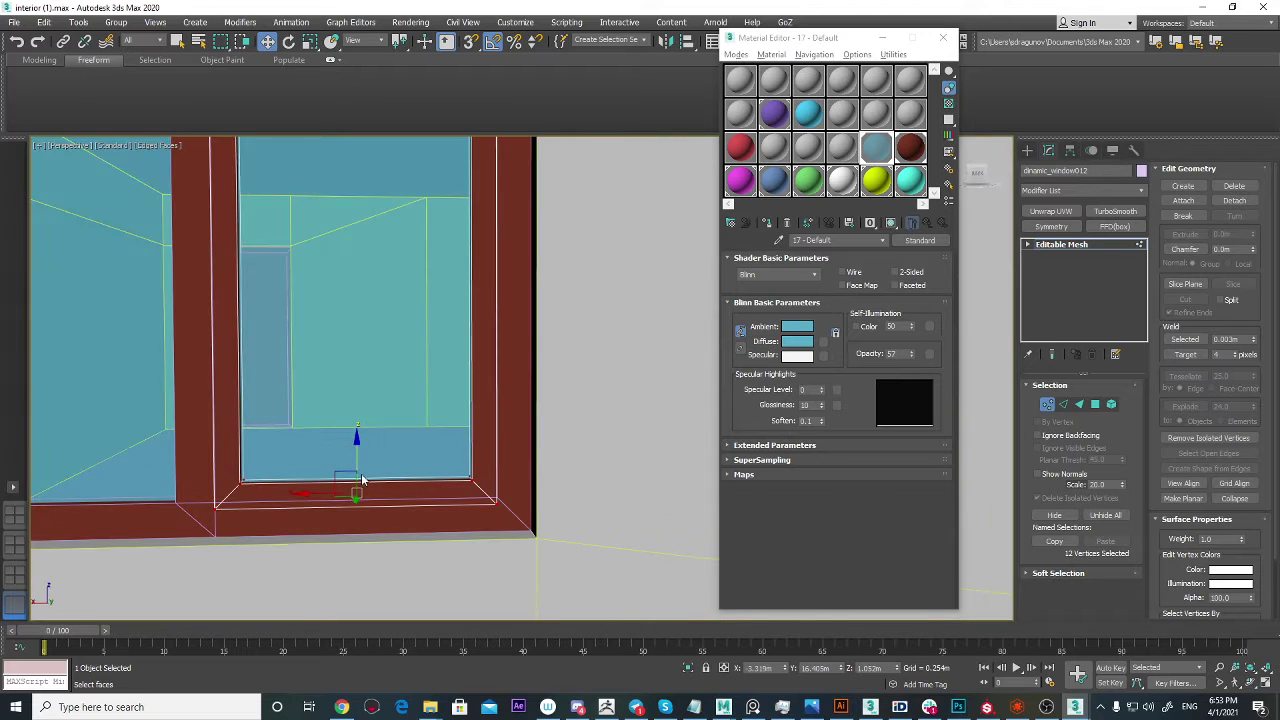
scroll(360, 461, "down", 8)
middle_click_drag(360, 461, 604, 488, "alt")
left_click(1049, 407)
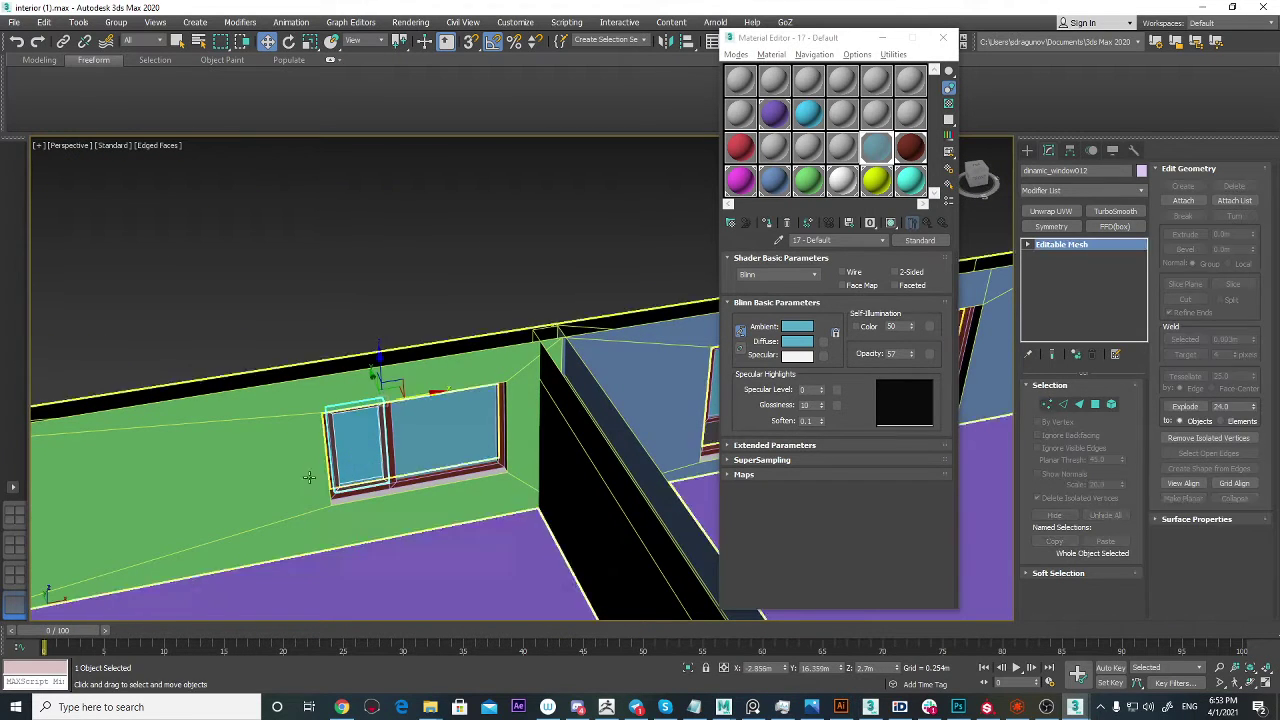
Step: Clear the selection and turn off the edged-faces display to review the facade with the entrance door
scroll(343, 475, "down", 8)
middle_click_drag(343, 475, 480, 470, "alt")
mouse_move(480, 470)
middle_mouse_down("alt")
mouse_move(467, 512)
mouse_move(381, 430)
mouse_move(474, 420)
middle_mouse_up("alt")
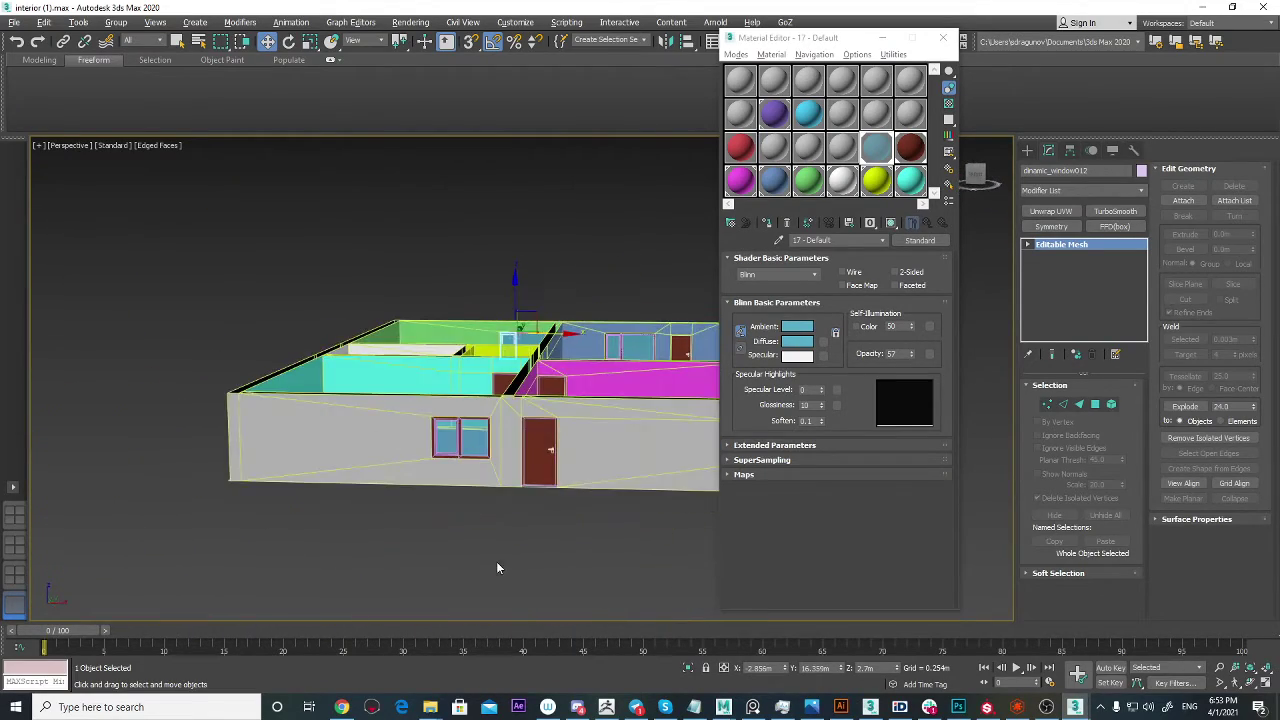
left_click(496, 562)
mouse_move(496, 562)
middle_mouse_down("alt")
mouse_move(474, 546)
mouse_move(408, 556)
middle_mouse_up("alt")
key("F4")
scroll(460, 556, "down", 4)
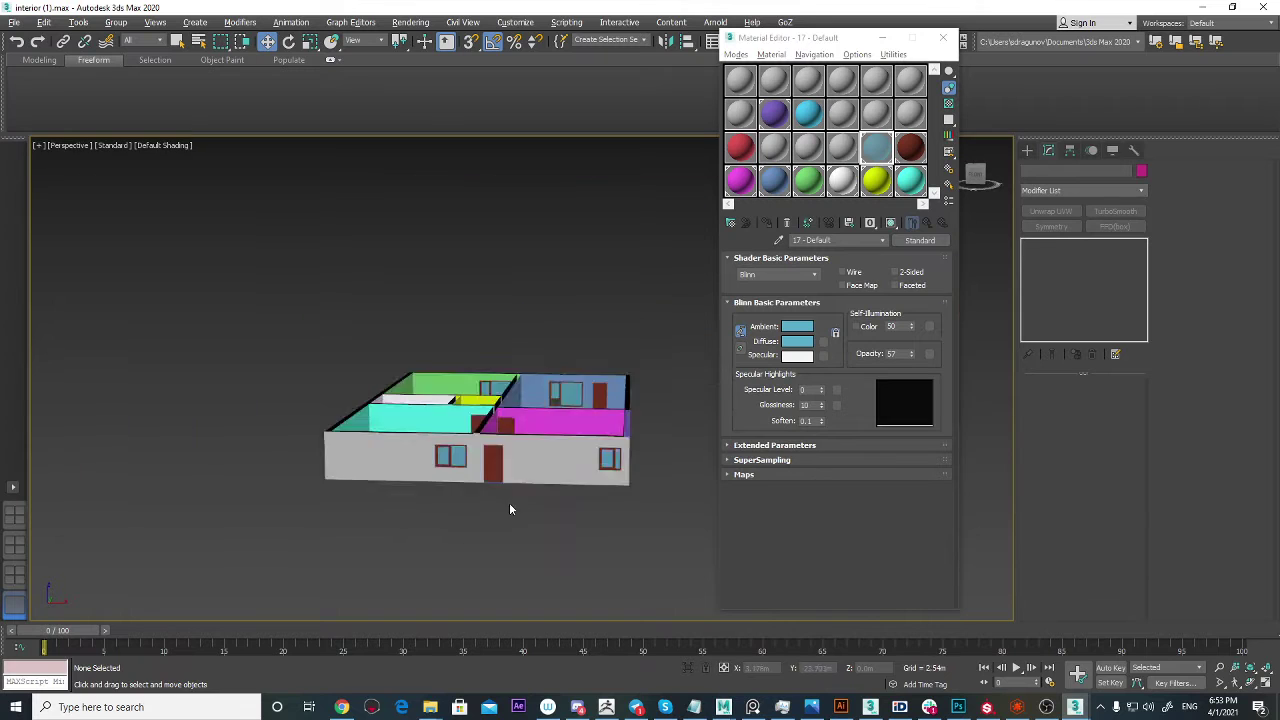
middle_click_drag(510, 506, 575, 512, "alt")
middle_click_drag(575, 512, 165, 525)
scroll(447, 450, "up", 7)
middle_click_drag(548, 445, 483, 346, "alt")
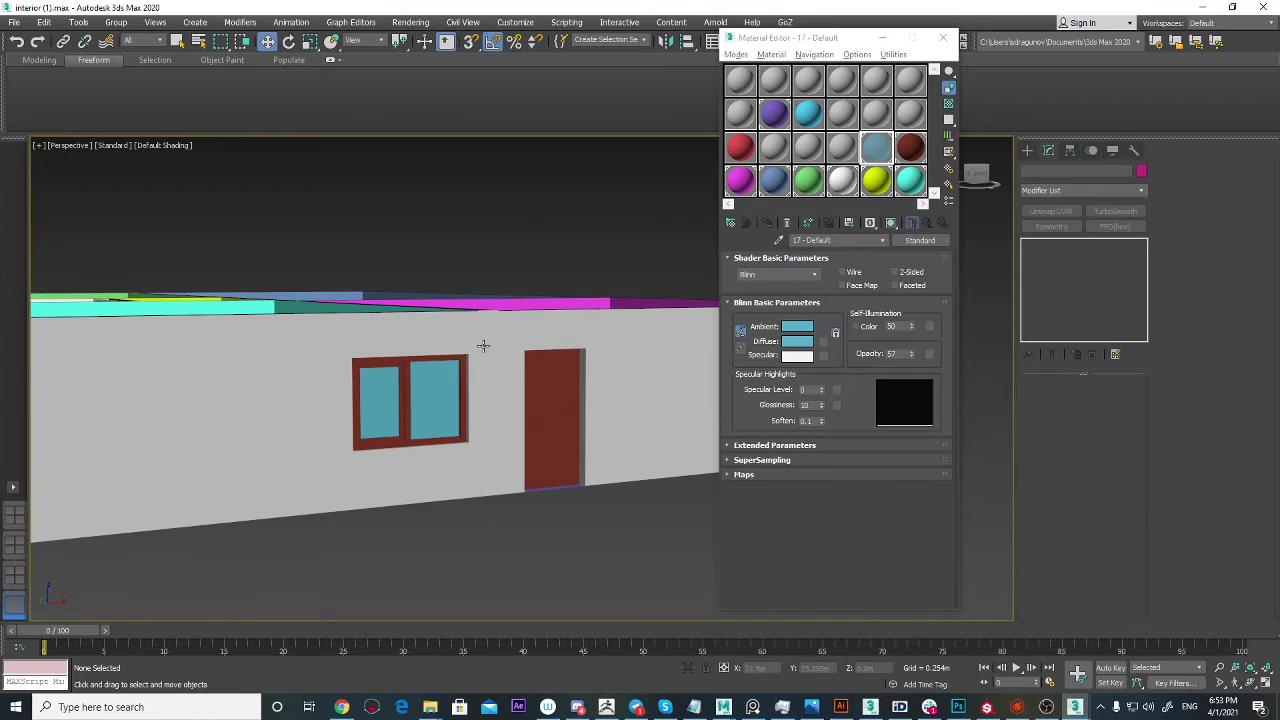
Step: Select the entrance door between the two facade windows and examine its leaf up close
left_click(563, 406)
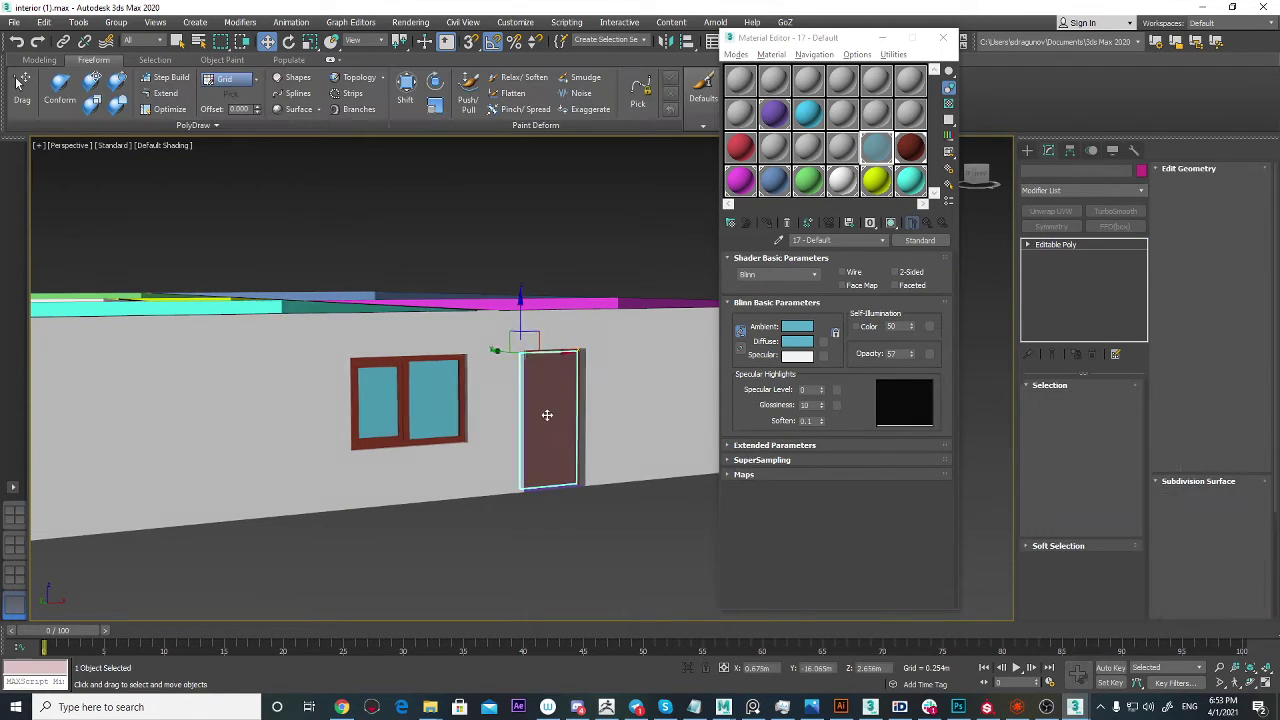
middle_click_drag(548, 417, 426, 426, "alt")
scroll(426, 426, "up", 5)
middle_click_drag(327, 482, 403, 429, "alt")
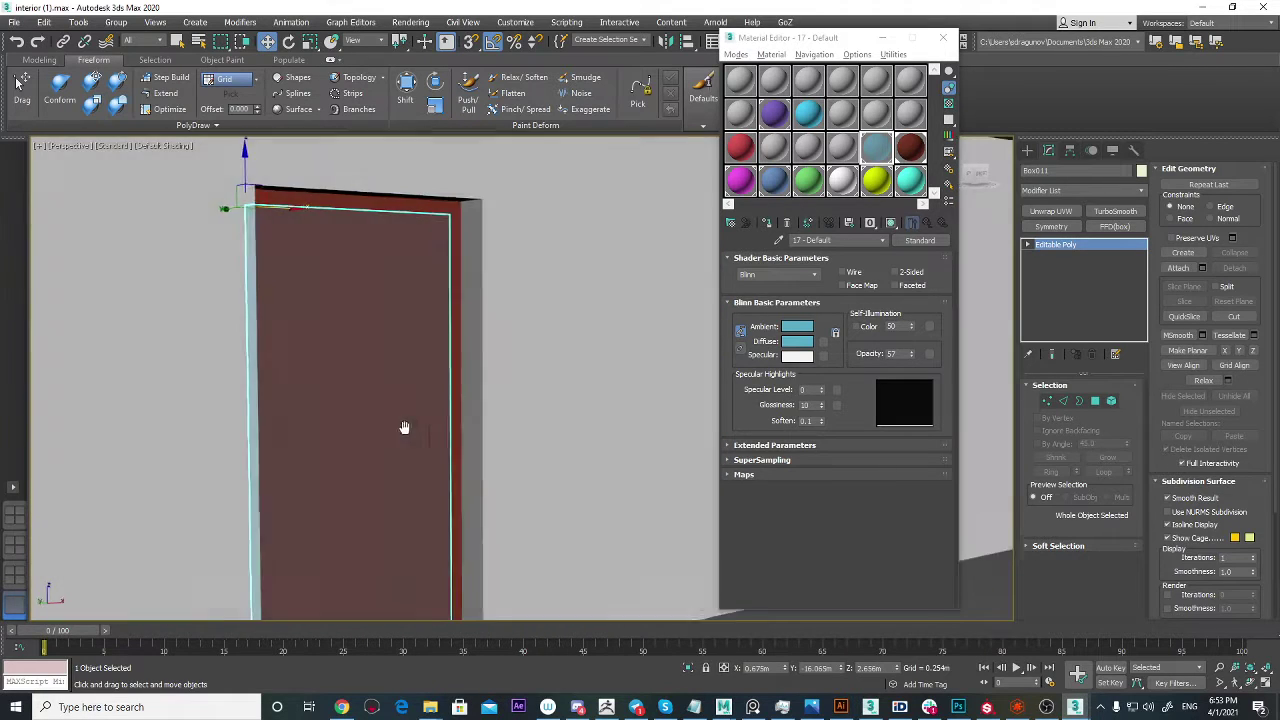
scroll(433, 422, "up", 1)
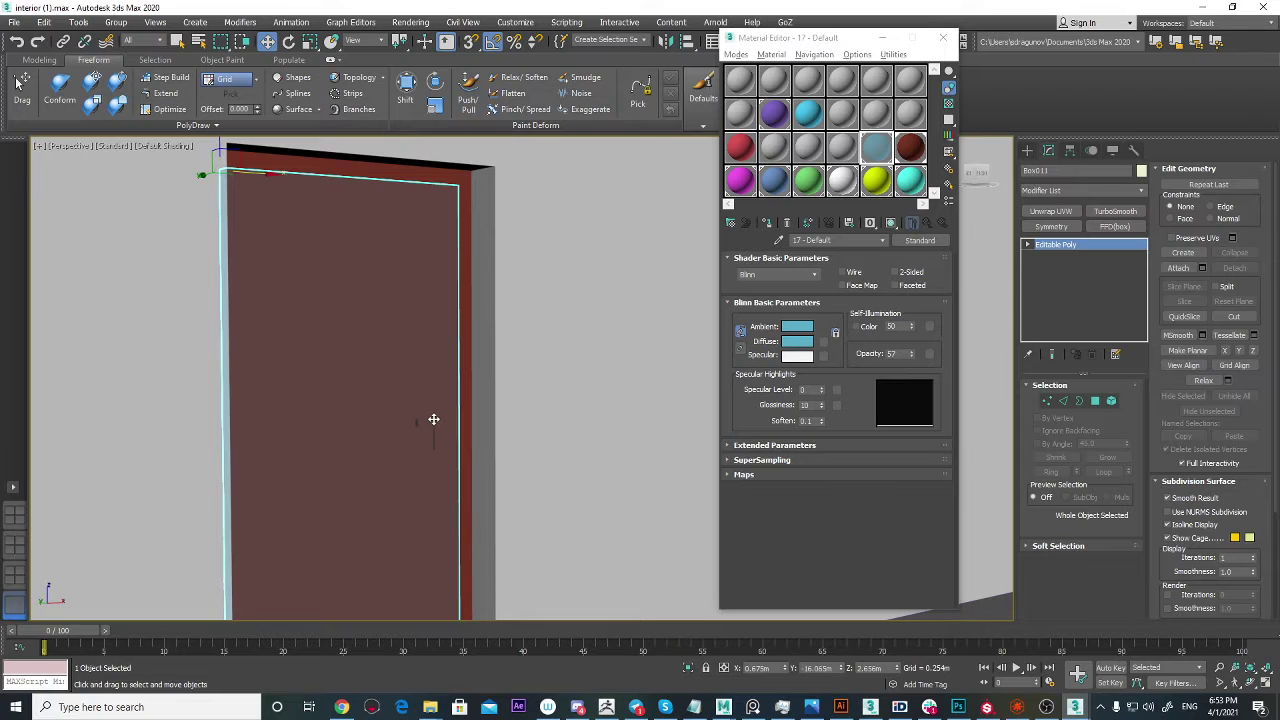
middle_click_drag(539, 454, 530, 488, "alt")
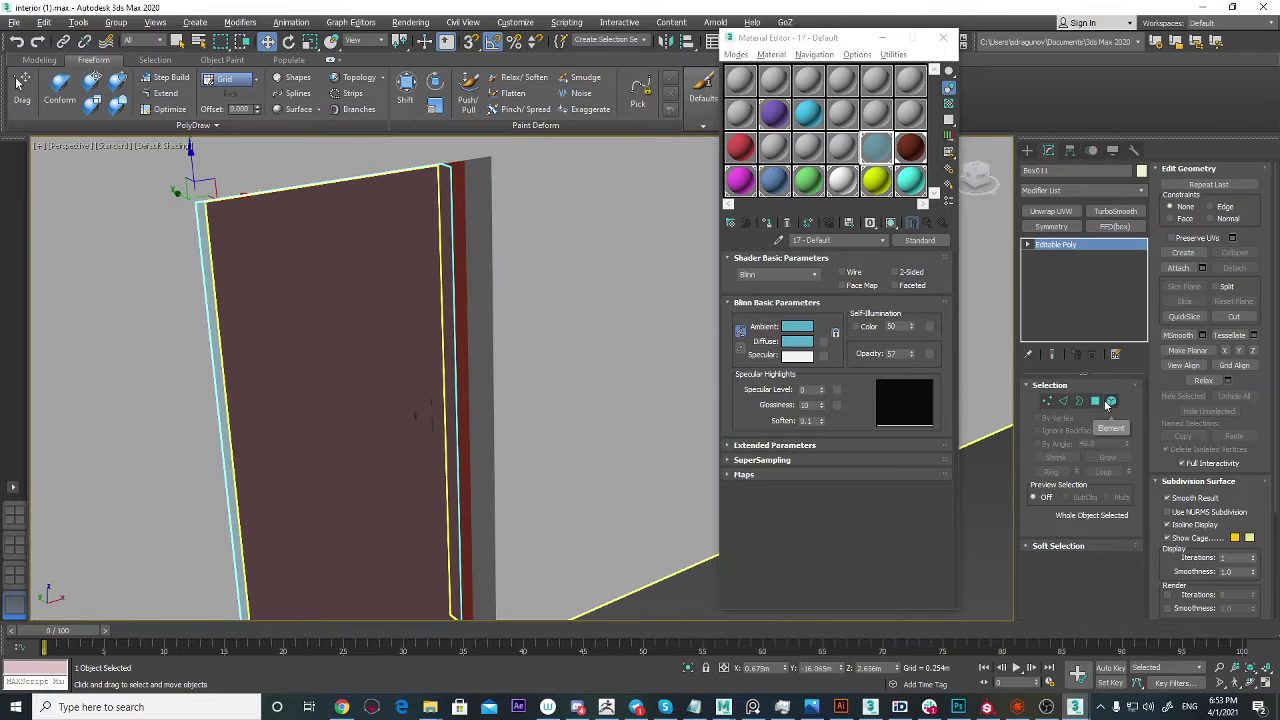
Step: Examine the entrance door and the magenta room's interior door from above and from outside
scroll(491, 394, "down", 10)
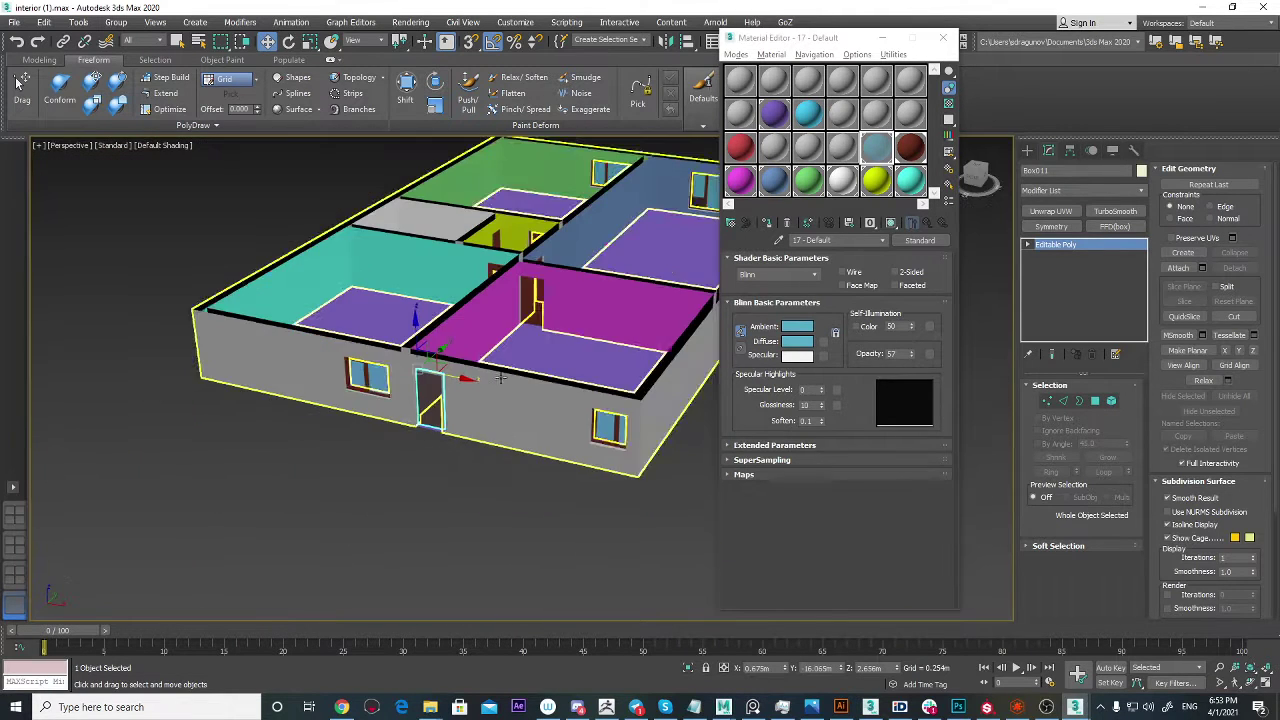
middle_click_drag(491, 378, 426, 391, "alt")
scroll(440, 390, "up", 6)
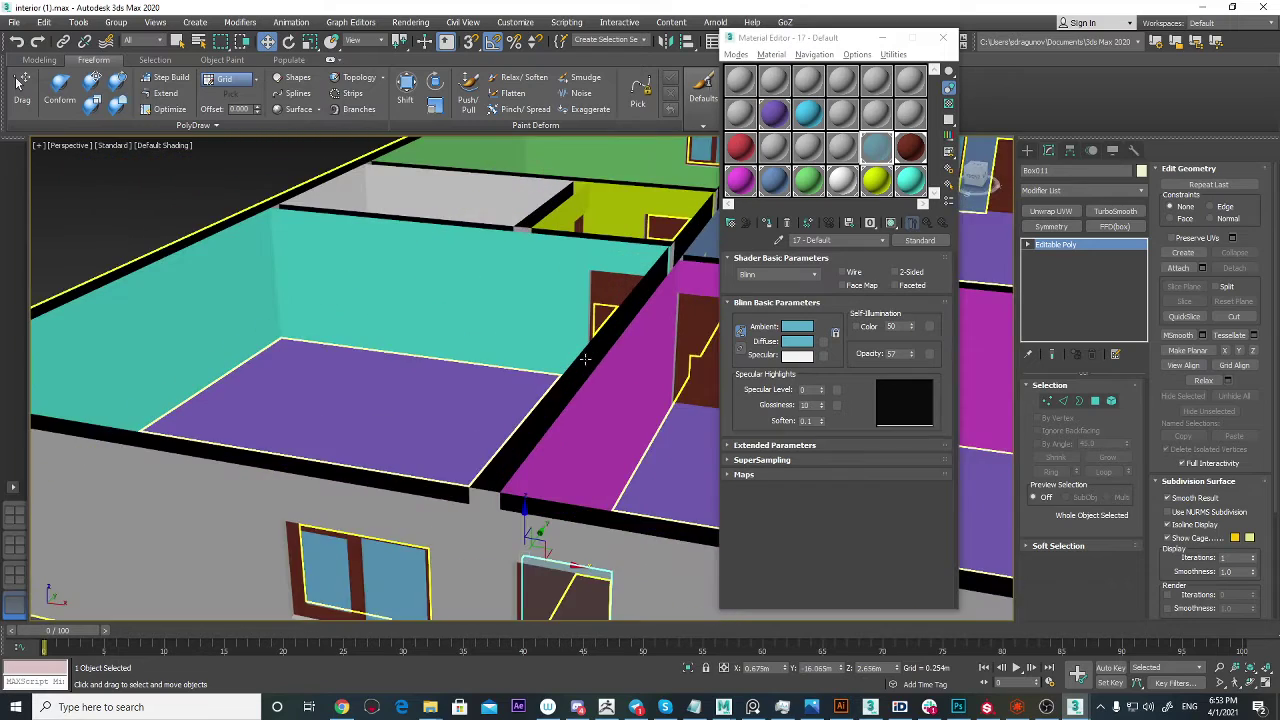
middle_click_drag(586, 357, 449, 363)
scroll(449, 363, "up", 2)
scroll(440, 365, "down", 5)
scroll(323, 494, "up", 7)
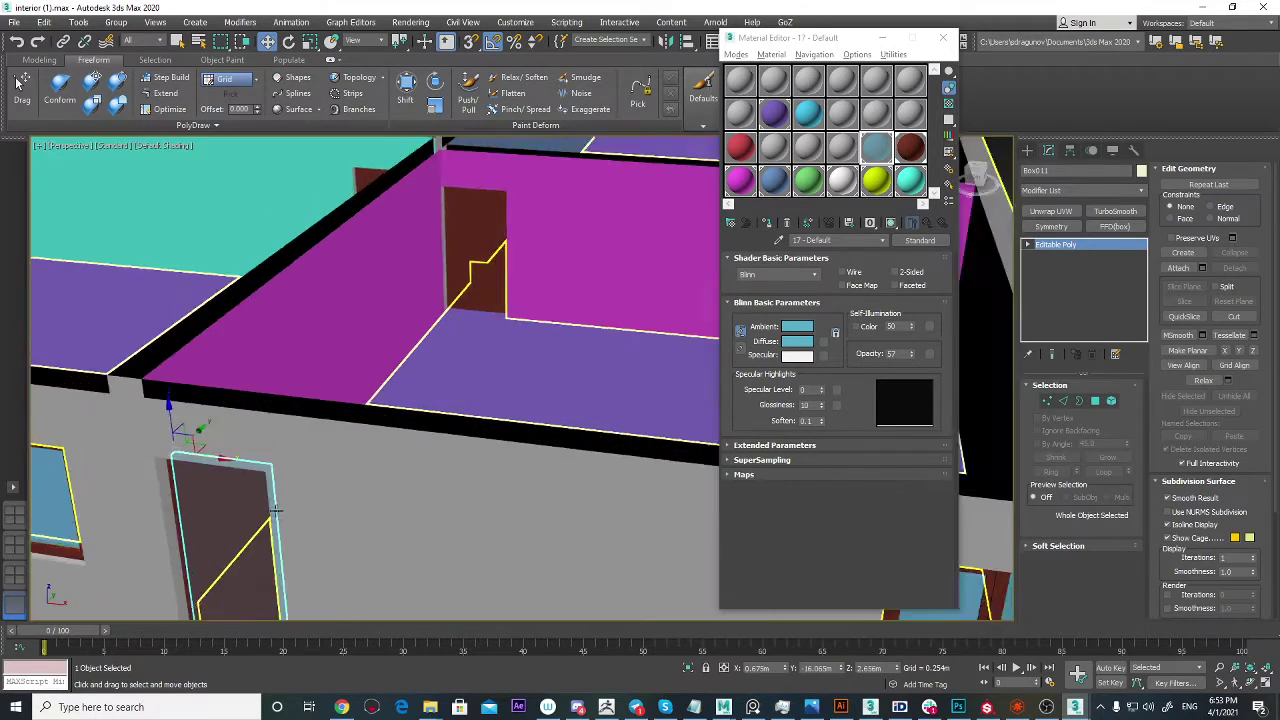
middle_click_drag(300, 520, 471, 444)
scroll(429, 454, "up", 5)
scroll(440, 446, "down", 7)
scroll(466, 448, "up", 4)
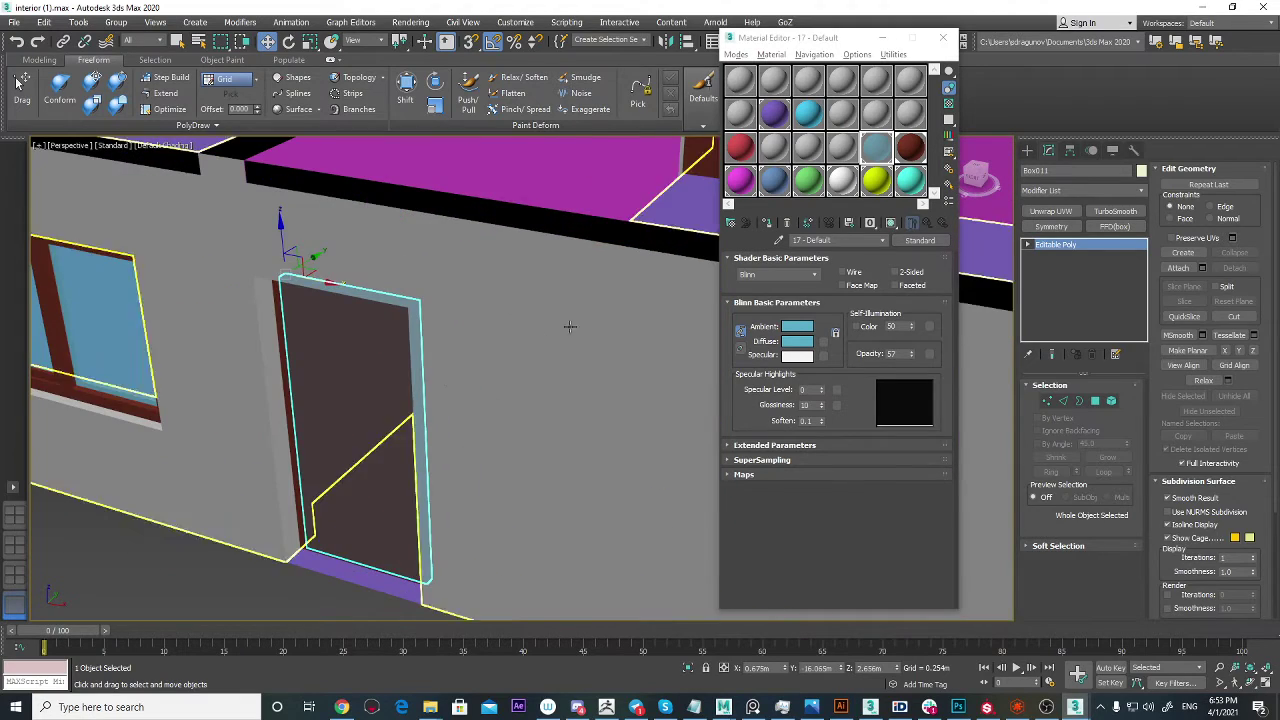
scroll(570, 326, "down", 4)
middle_click_drag(570, 326, 497, 440)
Step: Select the entrance door's outer and inner handle elements and assign a separate material to them
left_click(618, 269)
middle_click_drag(618, 269, 575, 270, "alt")
scroll(371, 459, "up", 4)
left_click(369, 453)
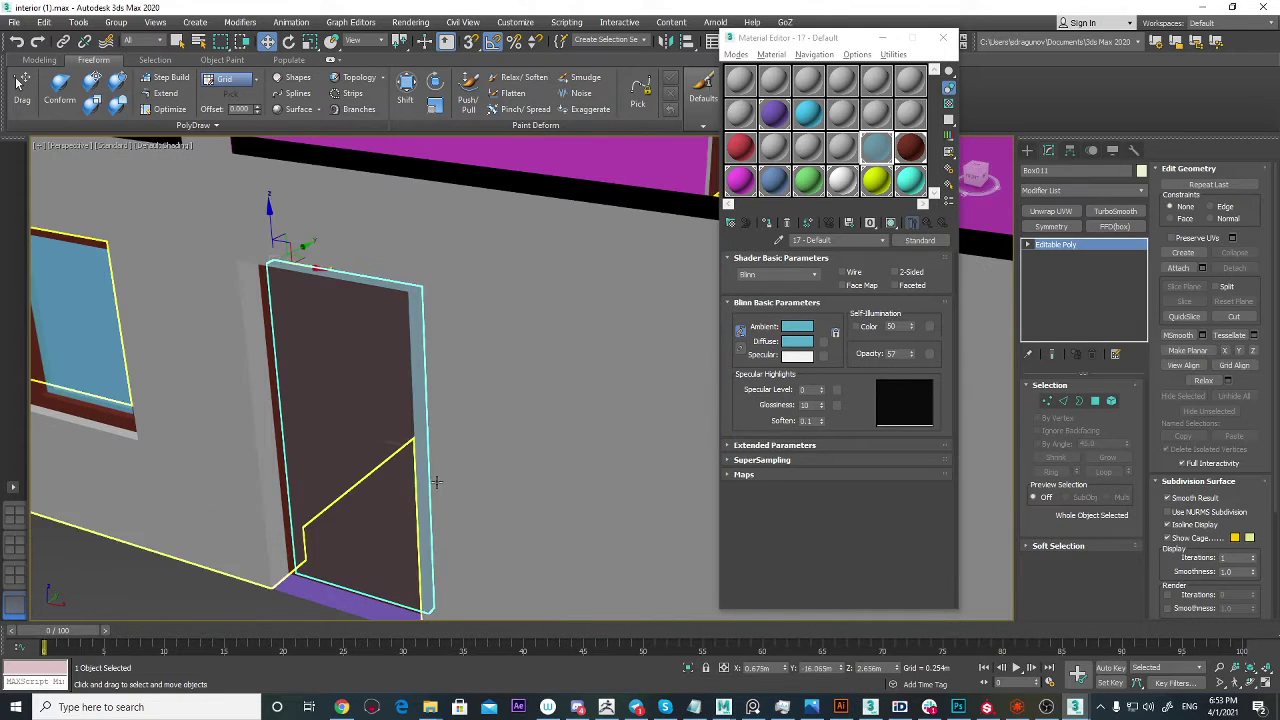
scroll(400, 438, "up", 5)
left_click(1110, 401)
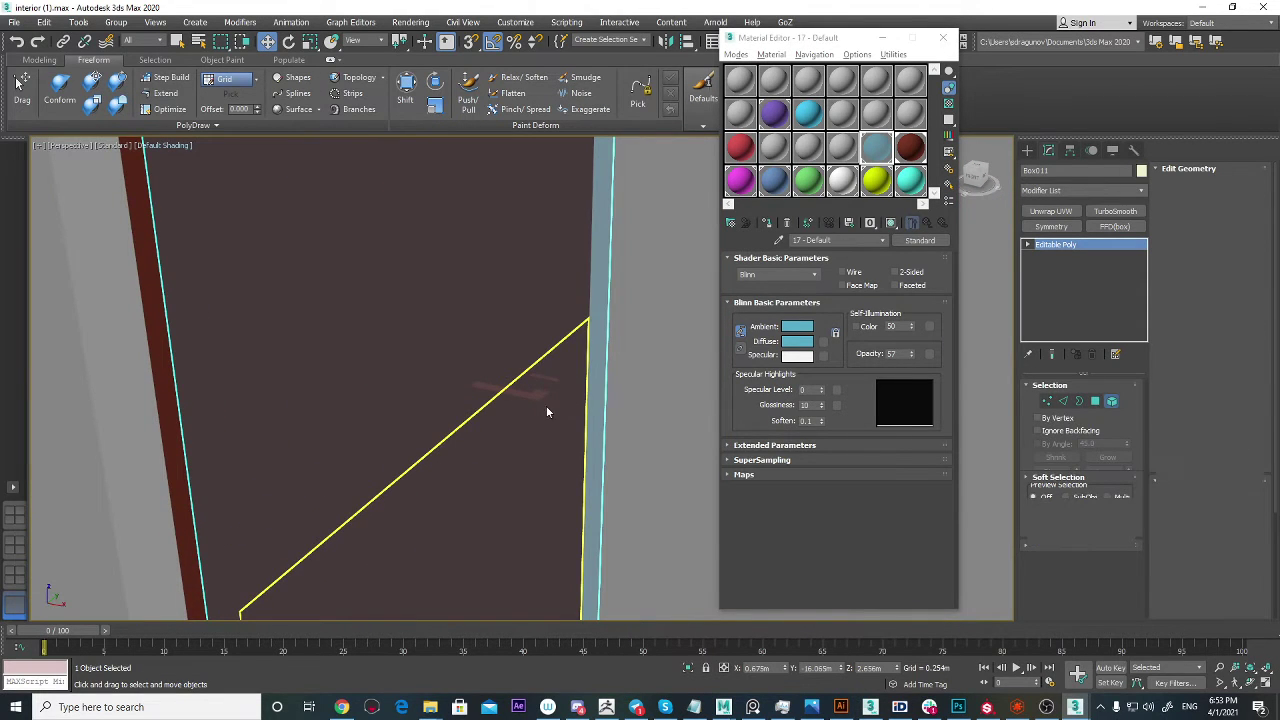
left_click(520, 400)
scroll(580, 408, "down", 5)
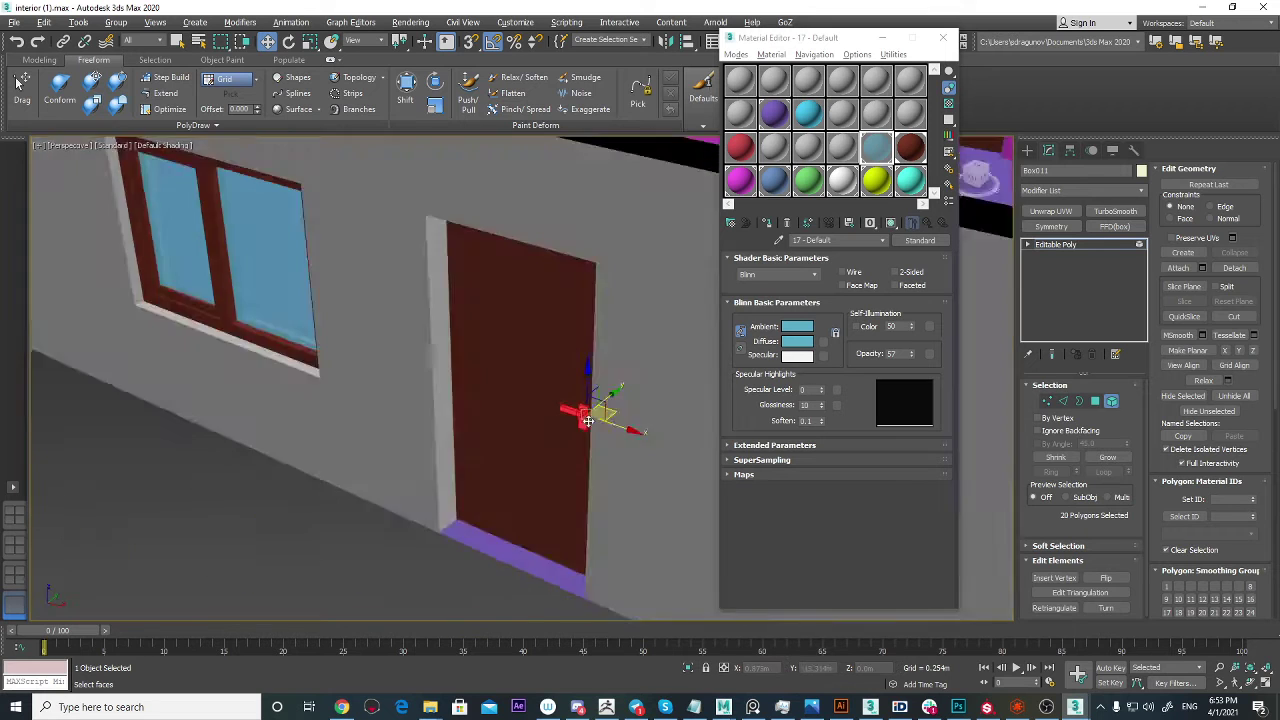
middle_click_drag(588, 412, 311, 420, "alt")
scroll(530, 393, "up", 6)
left_click(549, 391, "ctrl")
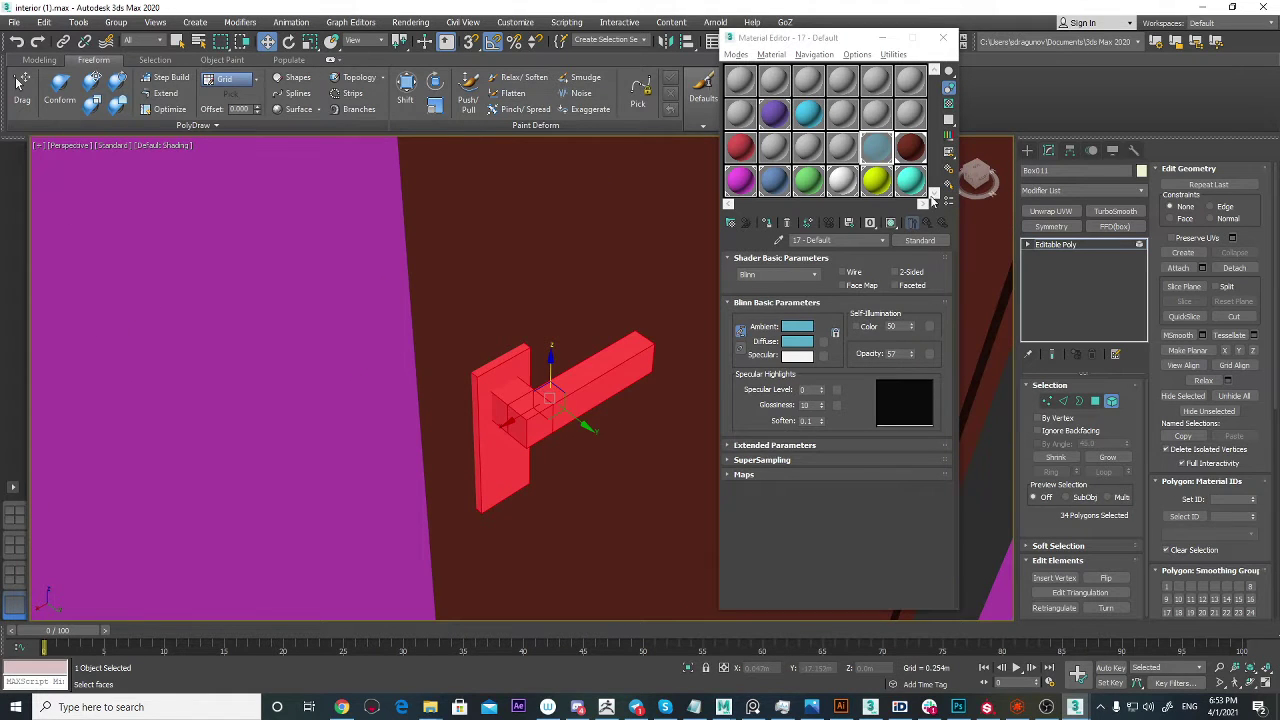
left_click_drag(580, 389, 582, 392)
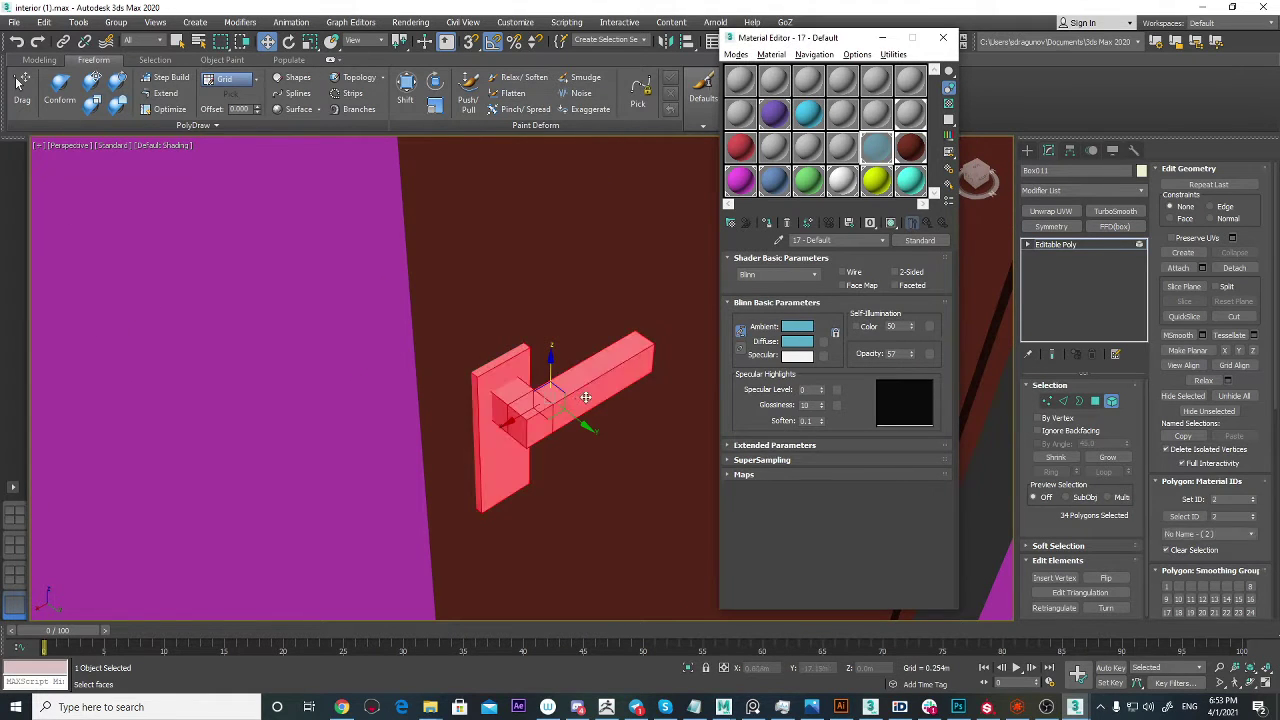
Step: Leave the entrance door's elements and select the interior door between the blue and magenta rooms
scroll(563, 391, "down", 5)
middle_click_drag(563, 391, 377, 414)
scroll(370, 412, "down", 2)
left_click(430, 443)
scroll(506, 450, "down", 6)
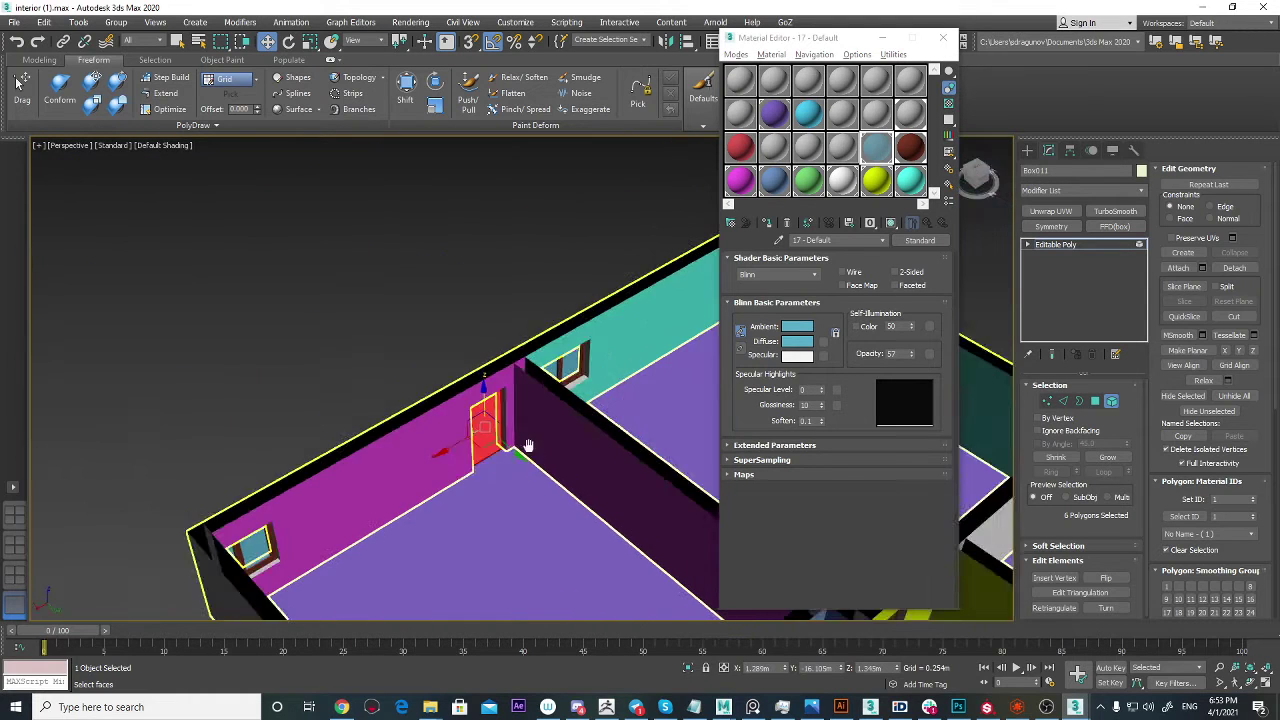
middle_click_drag(526, 446, 345, 390, "alt")
scroll(405, 474, "up", 3)
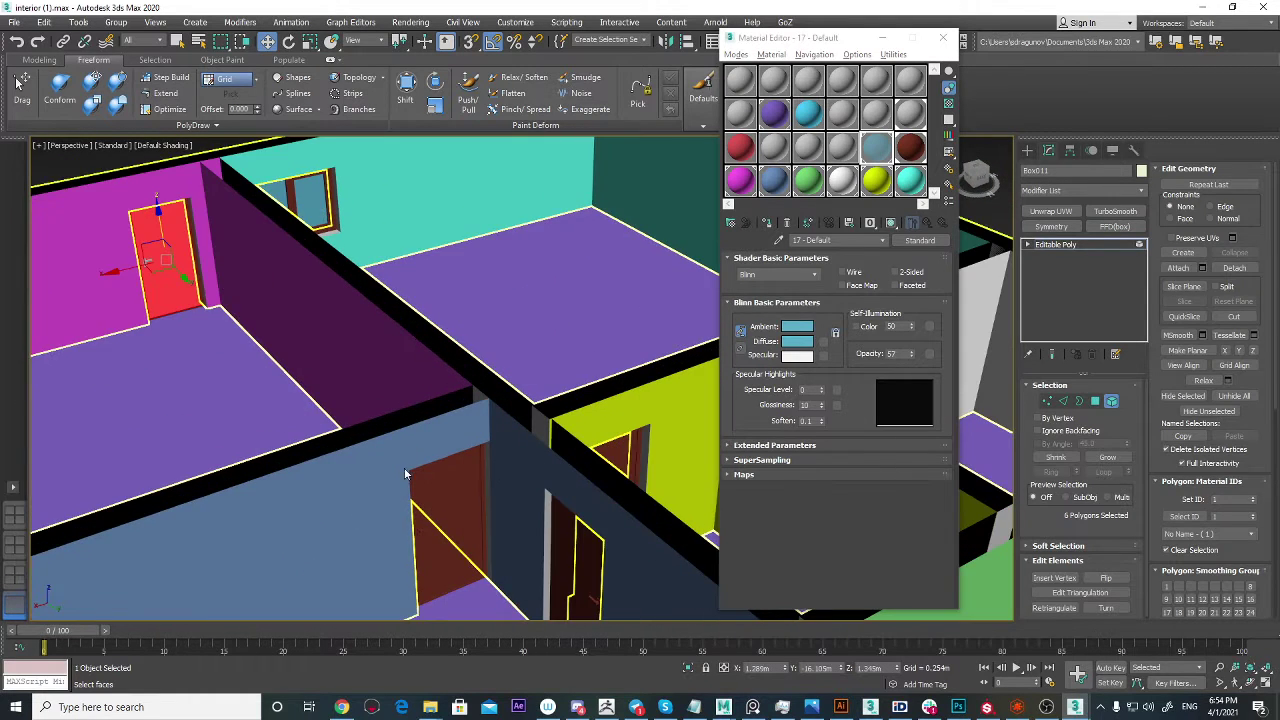
left_click(1111, 401)
left_click(423, 533)
middle_click_drag(423, 536, 432, 530)
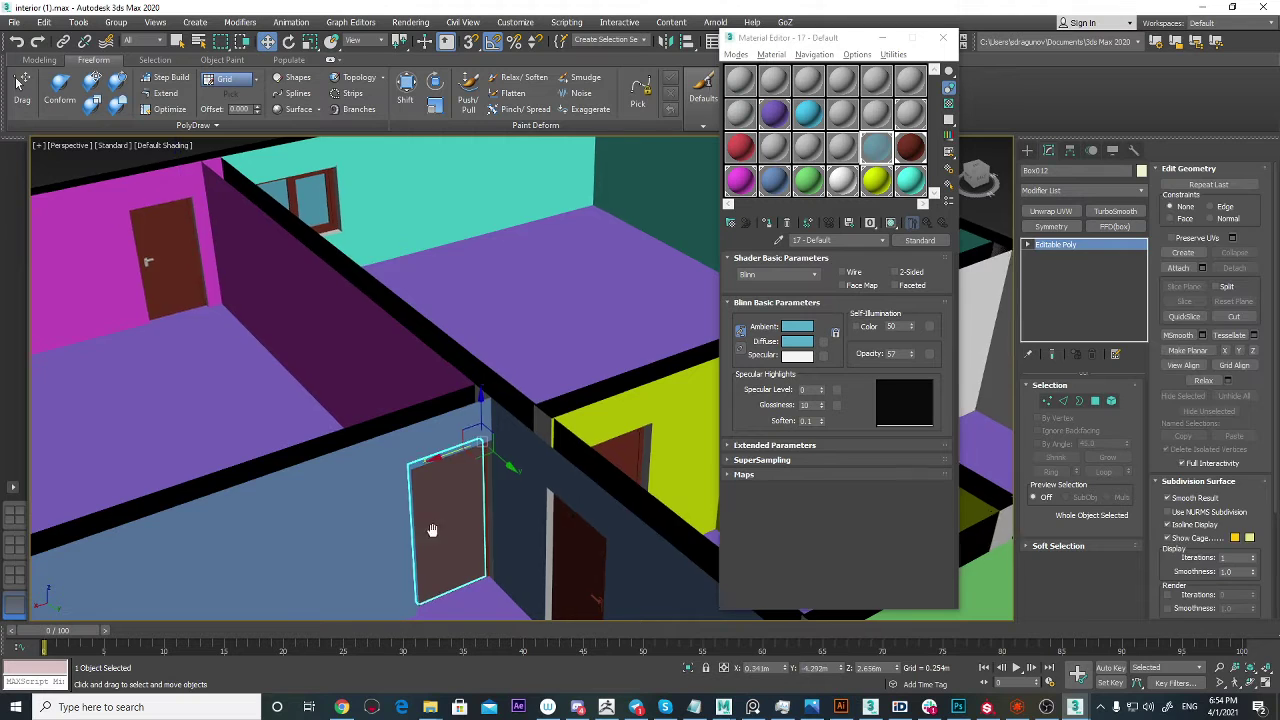
scroll(432, 530, "up", 7)
Step: Select the handle elements on both sides of the blue-to-magenta room door and assign the handle material to them
left_click(1095, 400)
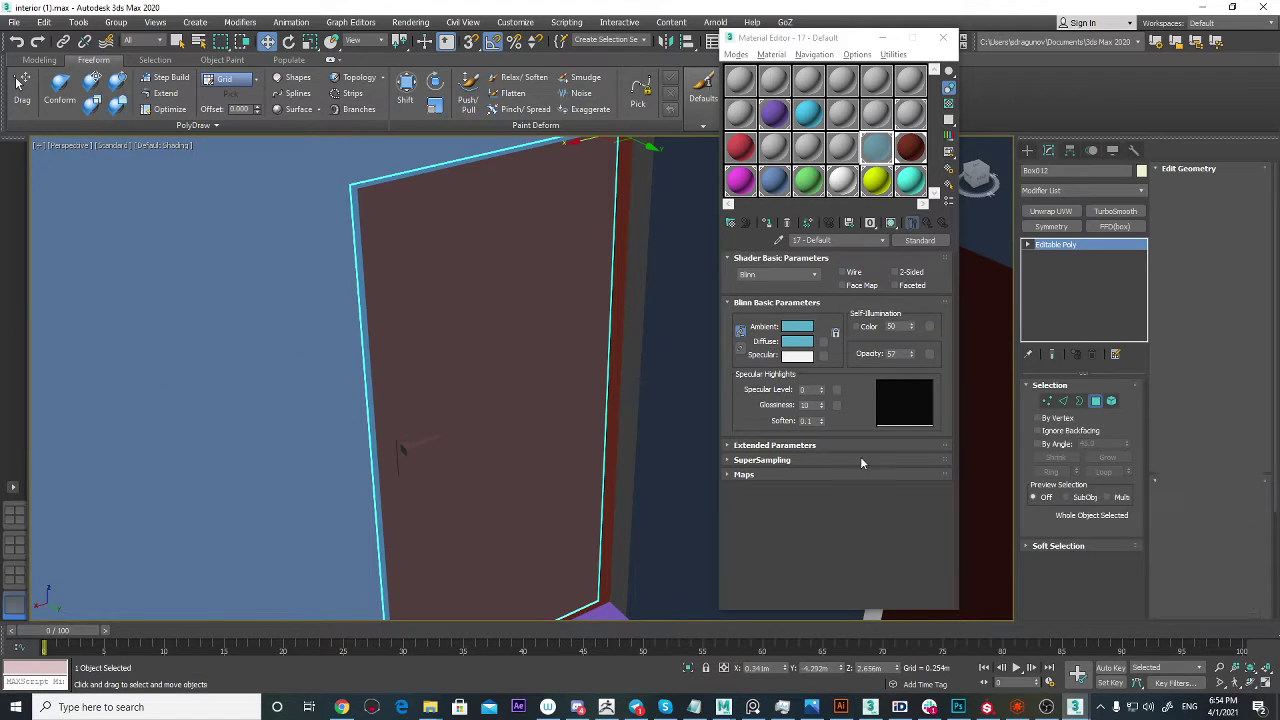
left_click(1113, 402)
left_click(419, 445)
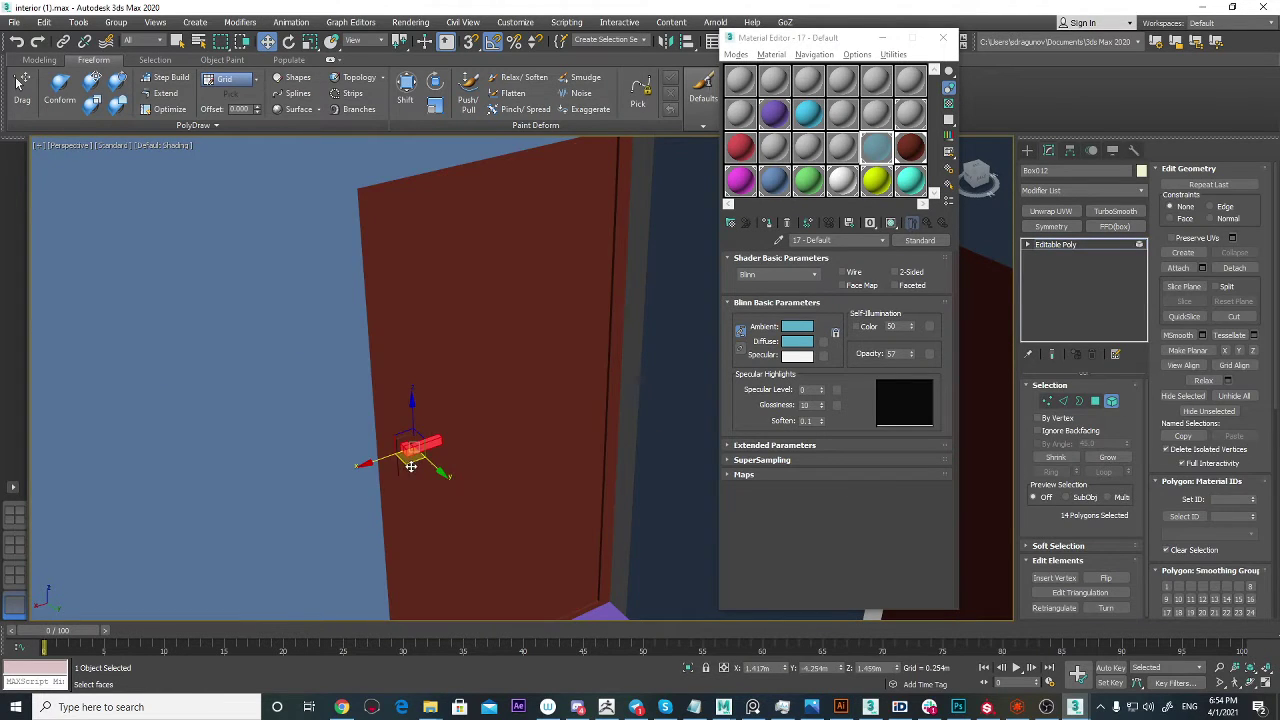
middle_click_drag(421, 448, 563, 500, "alt")
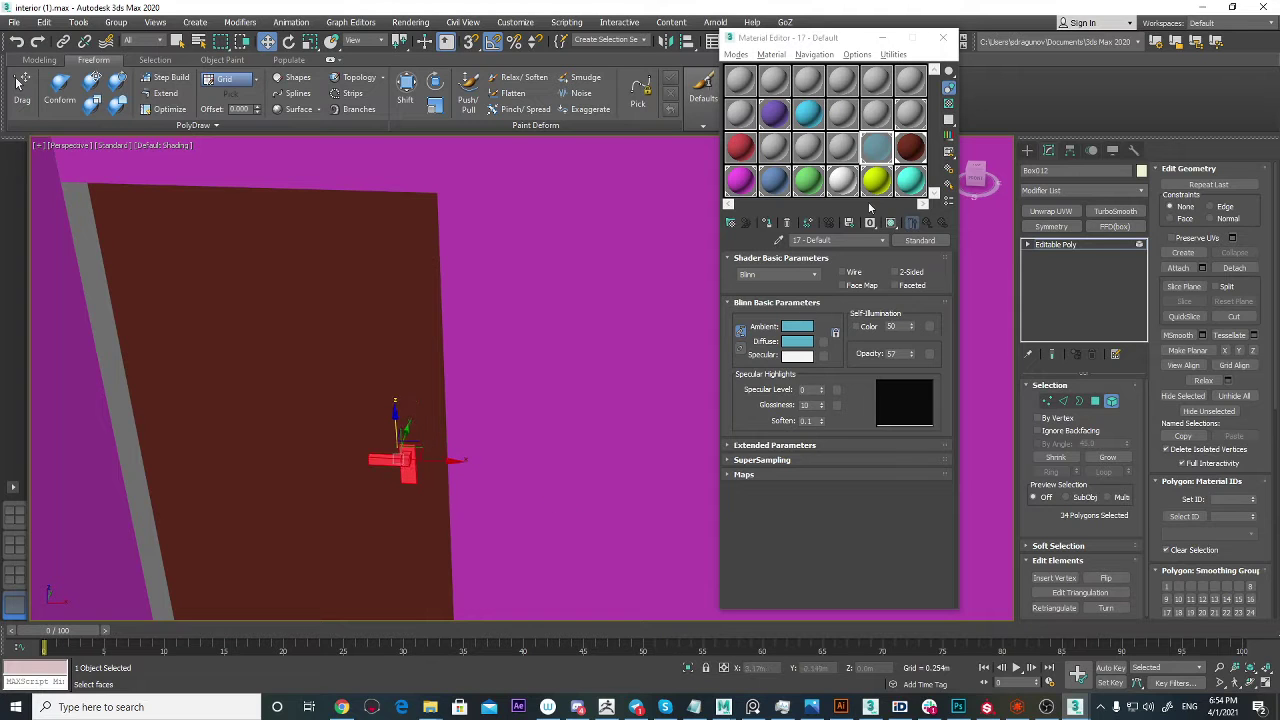
Step: Select the door between the blue room and yellow hallway and assign the handle material to its handle elements on both sides
scroll(417, 470, "down", 6)
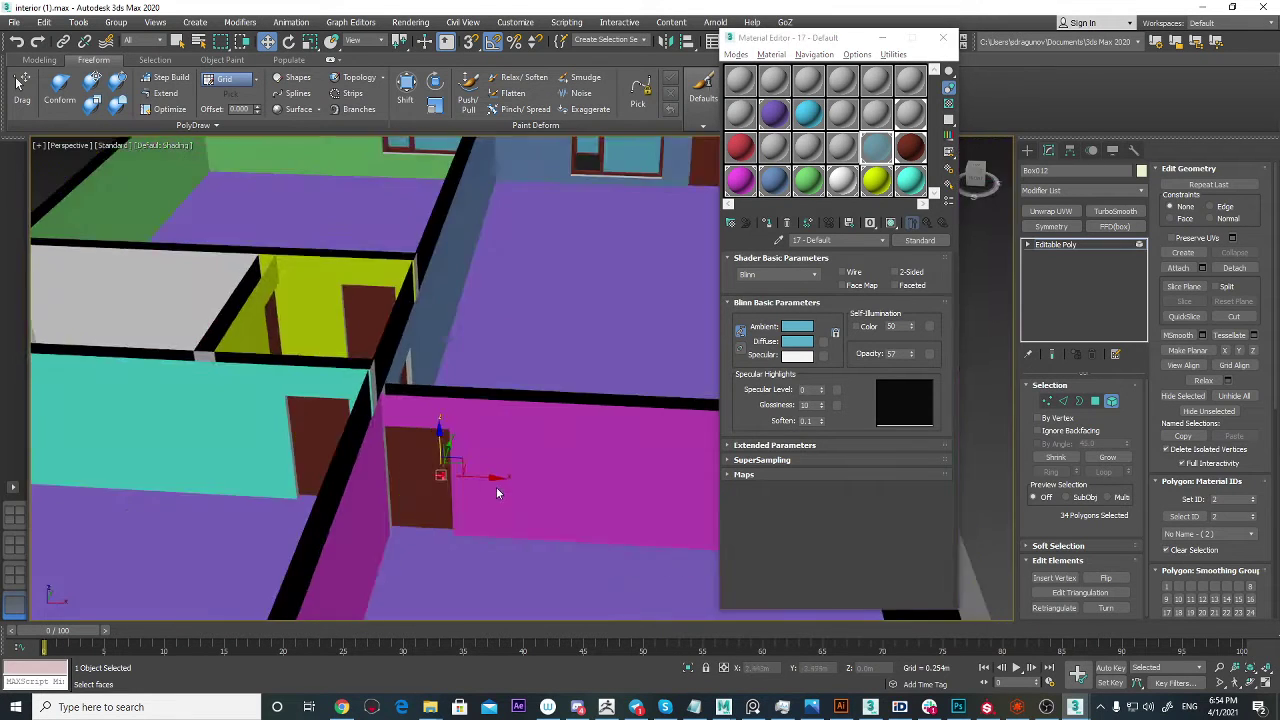
middle_click_drag(496, 487, 376, 483, "alt")
scroll(494, 464, "up", 6)
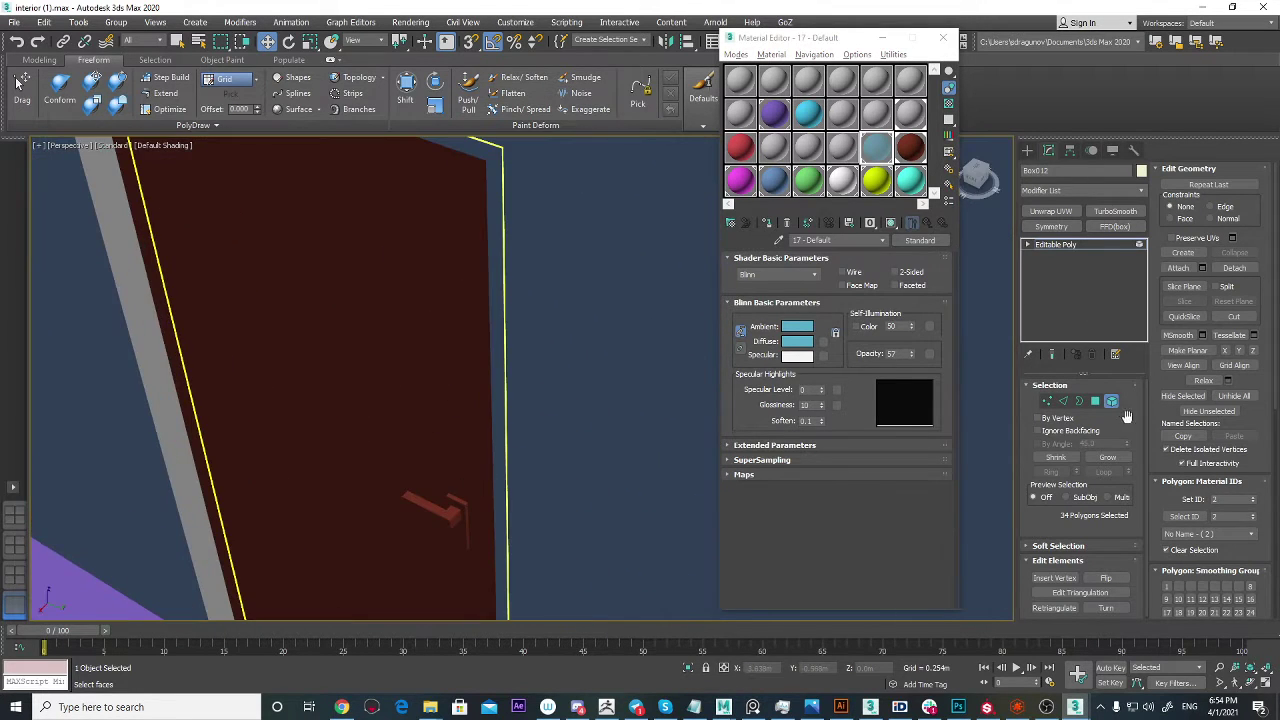
left_click(1110, 405)
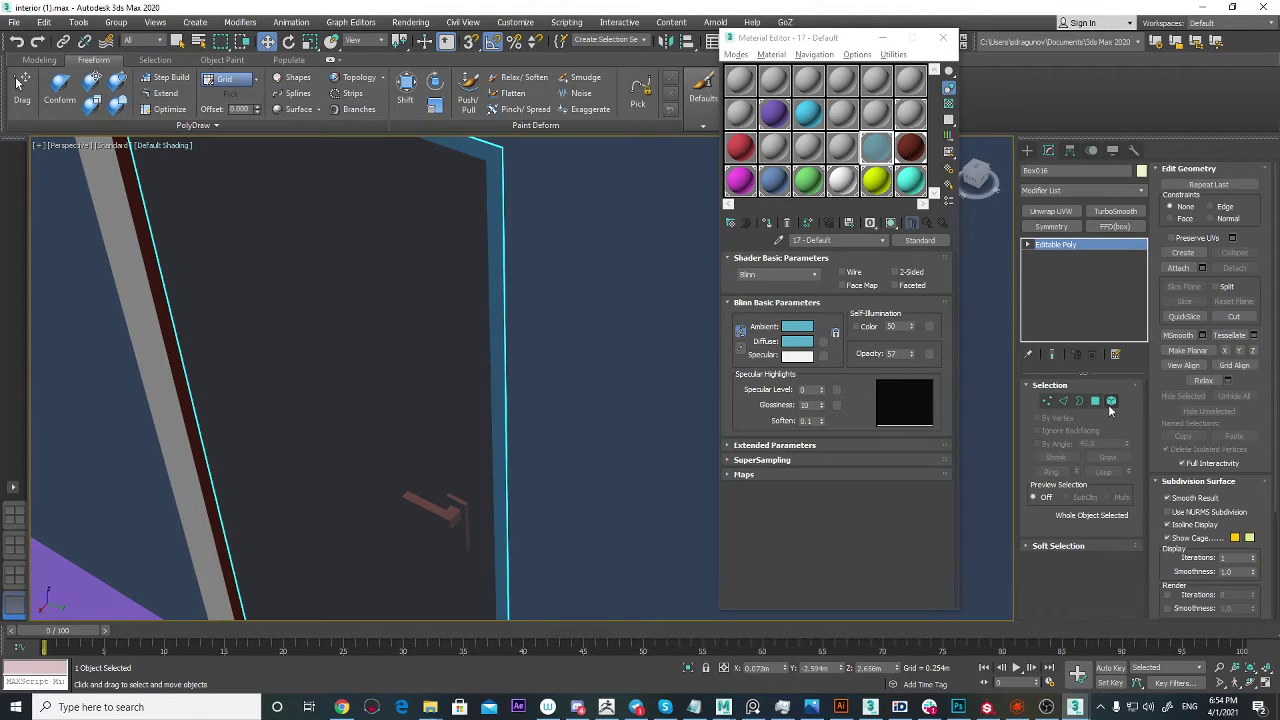
left_click(1111, 401)
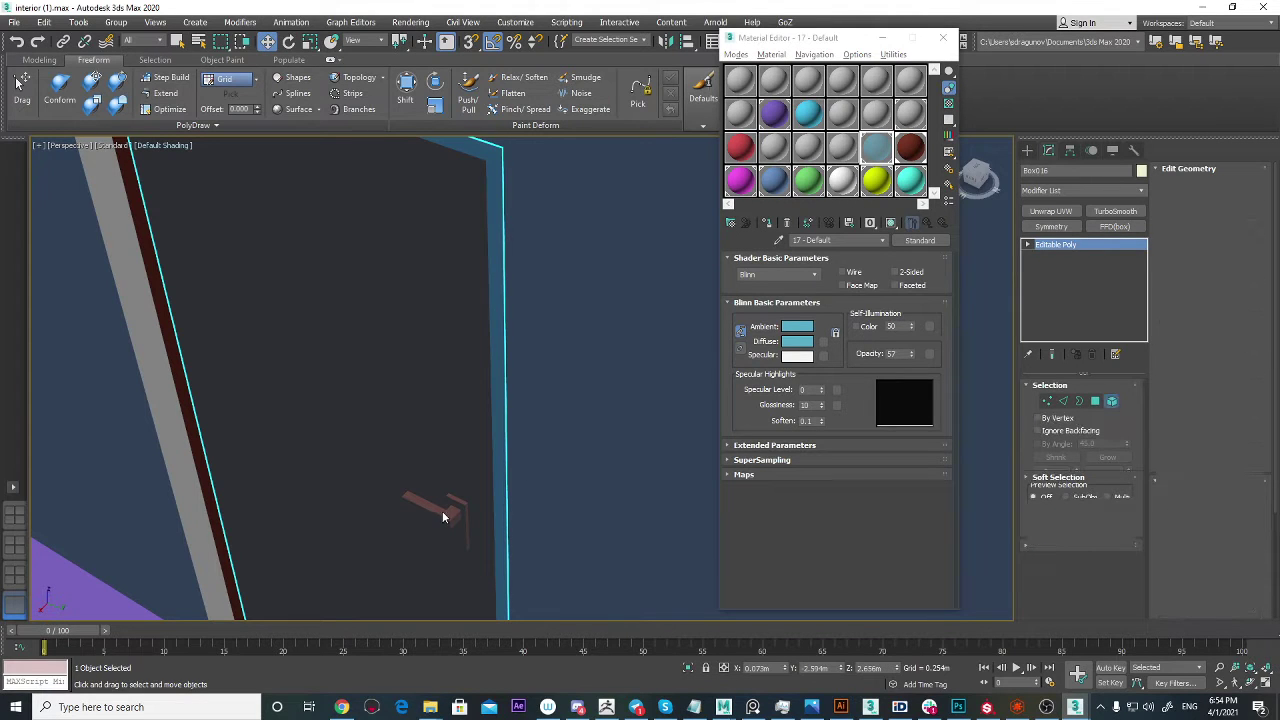
left_click(443, 516)
left_click(464, 505, "ctrl")
scroll(503, 516, "down", 6)
middle_click_drag(549, 523, 377, 514, "alt")
scroll(511, 518, "up", 6)
left_click(514, 517, "ctrl")
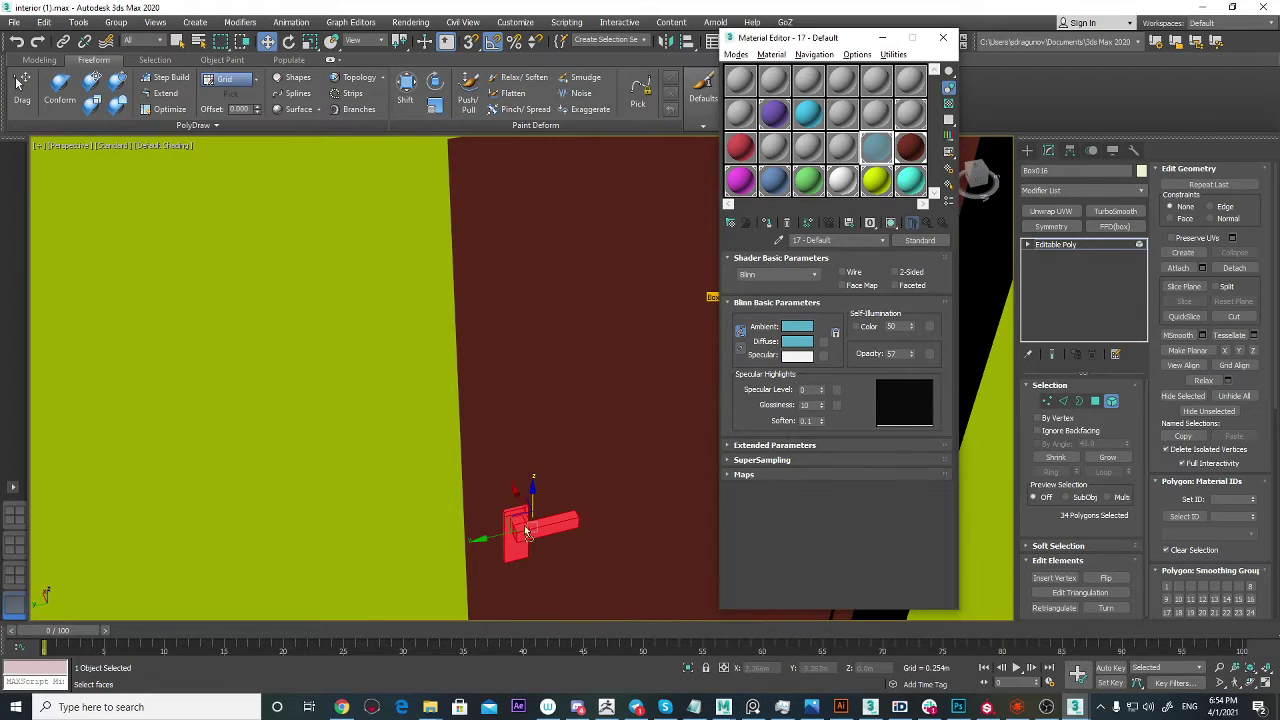
Step: Select the door between the yellow hallway and the turquoise room
scroll(527, 527, "down", 10)
middle_click_drag(542, 516, 511, 486, "alt")
scroll(518, 524, "up", 4)
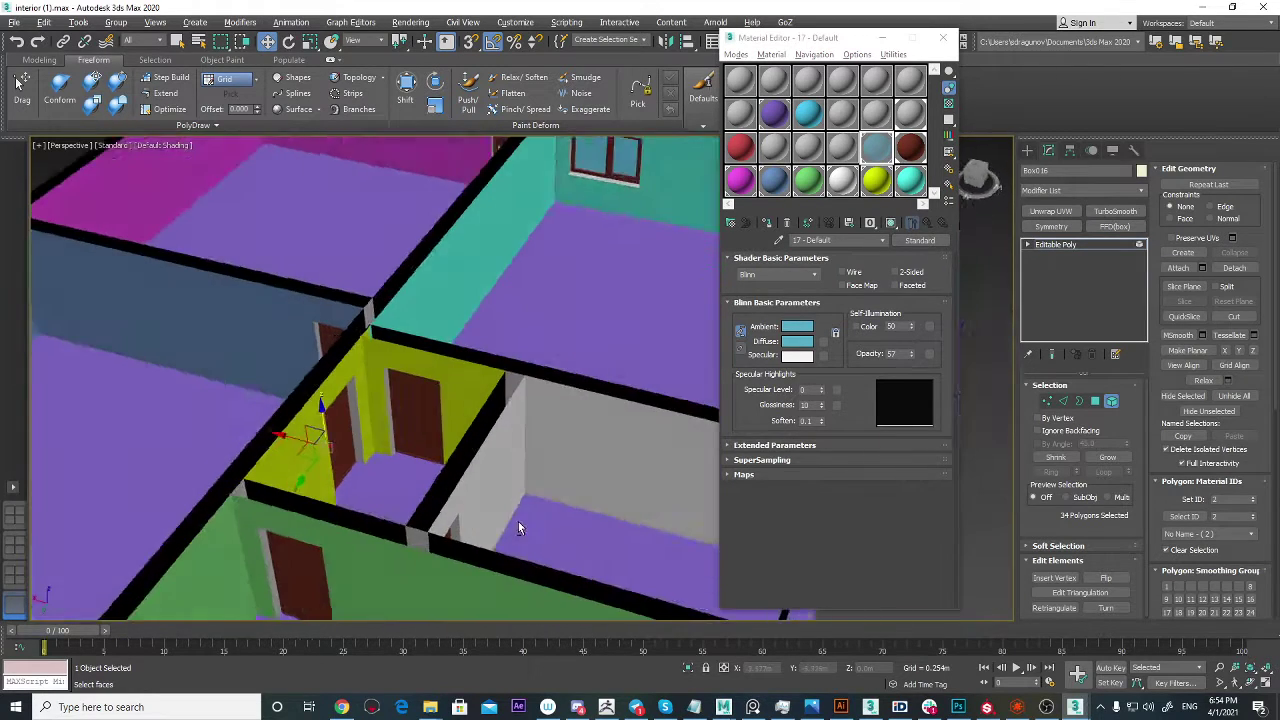
scroll(424, 432, "up", 6)
middle_click_drag(365, 372, 494, 520)
scroll(494, 520, "up", 3)
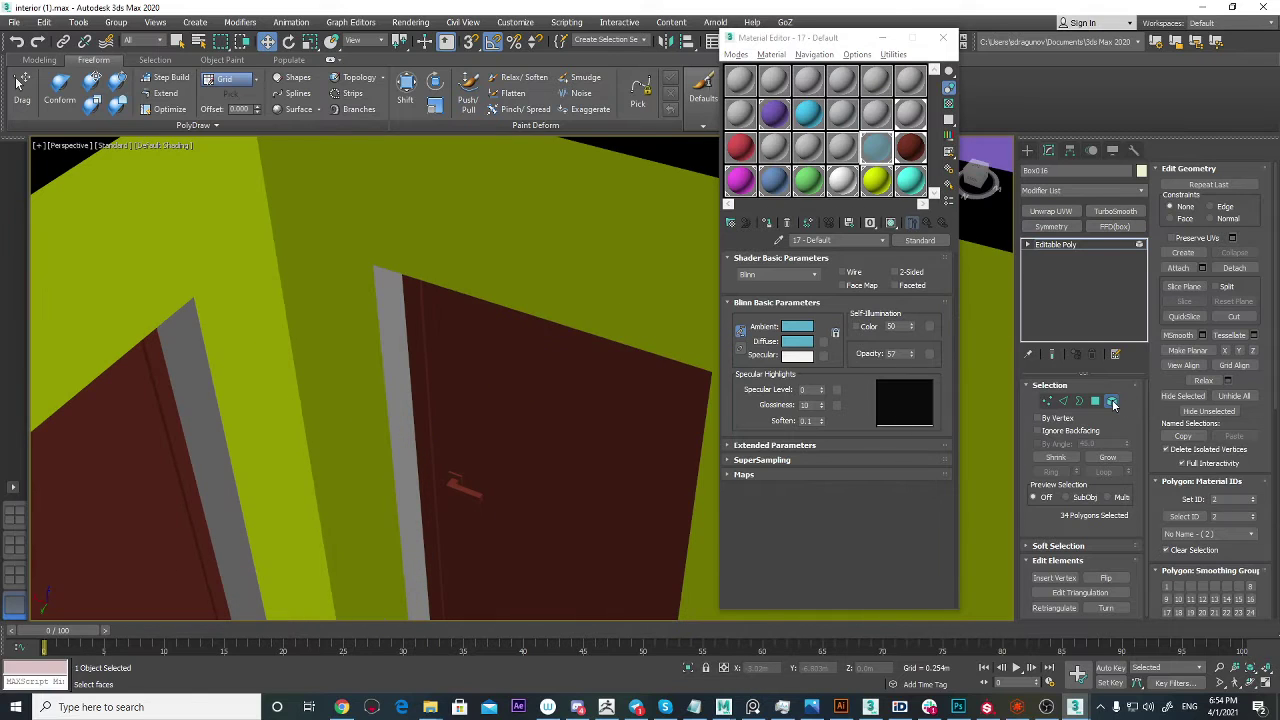
left_click(1113, 403)
left_click(452, 486)
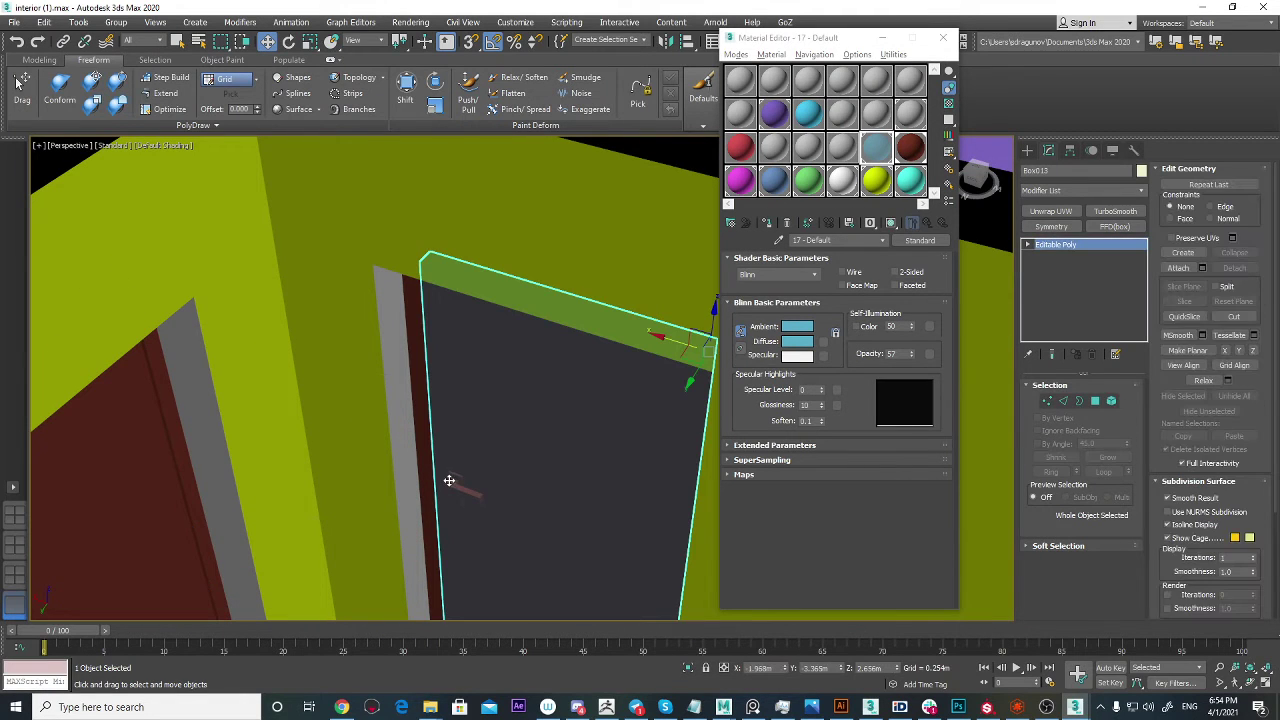
Step: Select the turquoise room door's handle elements on both sides and assign the handle material to them
left_click(1111, 401)
left_click(454, 486)
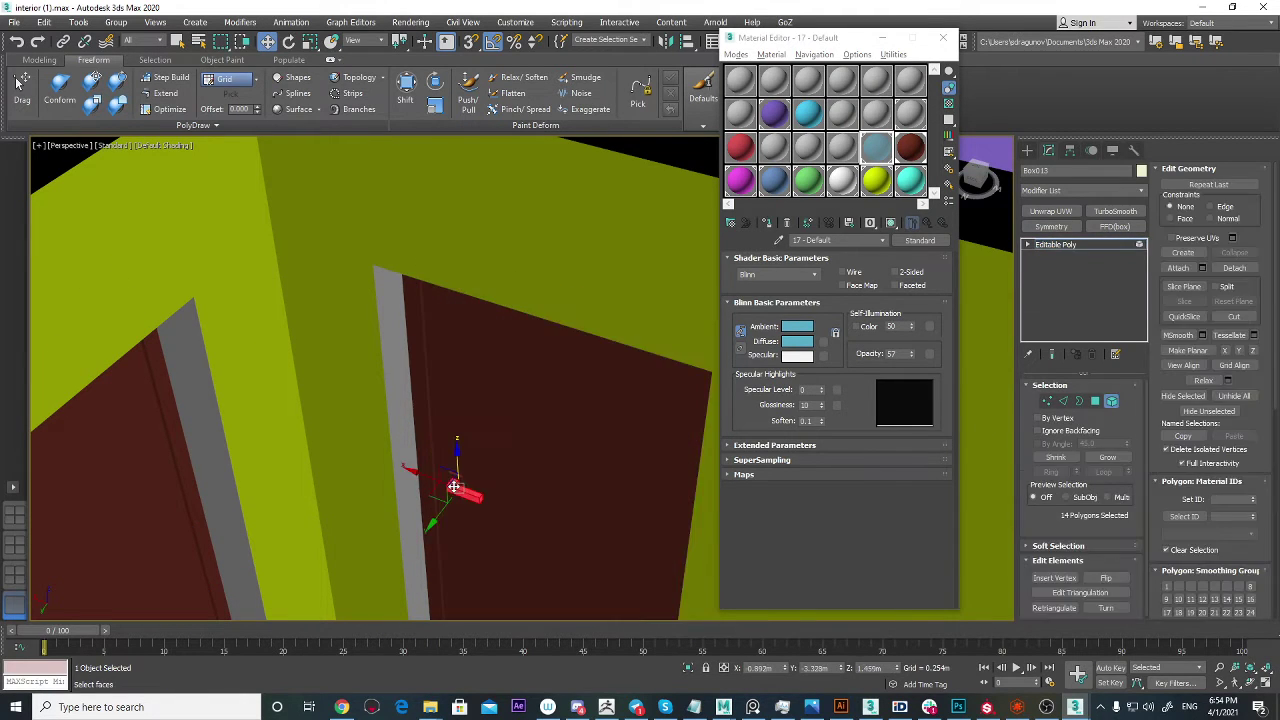
scroll(456, 475, "up", 4)
scroll(491, 453, "down", 4)
middle_click_drag(491, 453, 350, 462, "alt")
scroll(520, 490, "up", 4)
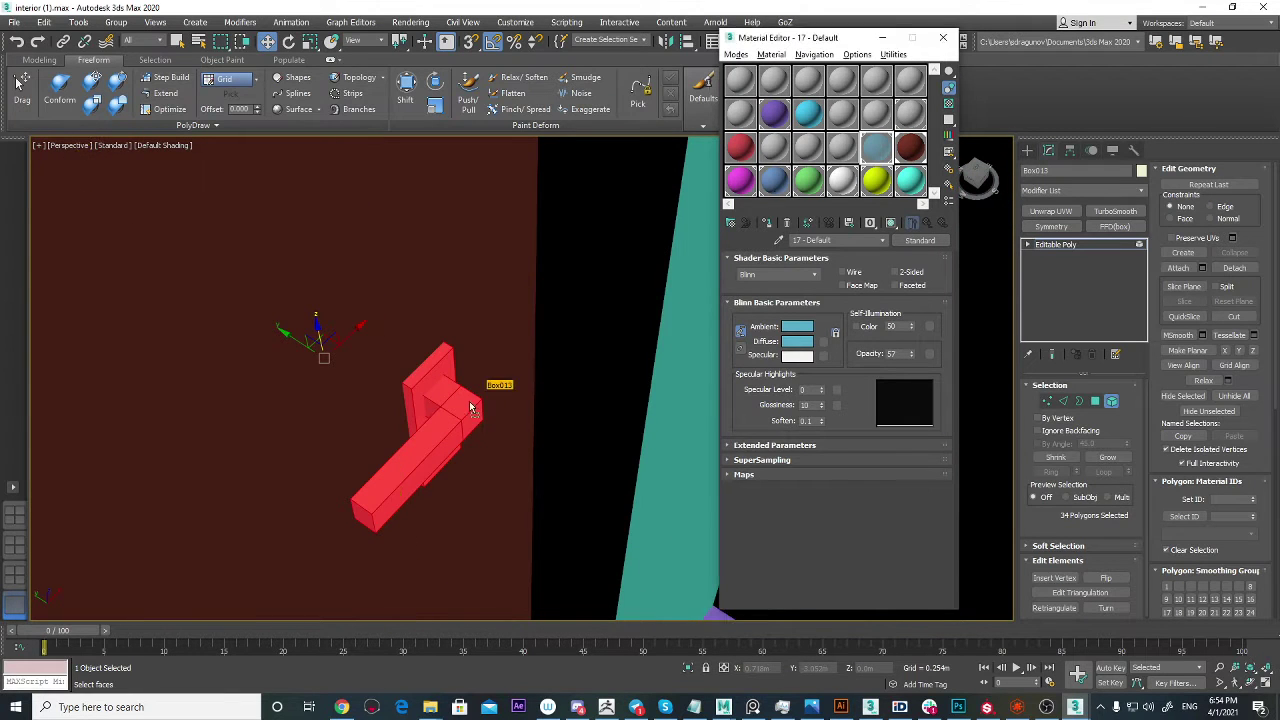
Step: Select the door between the yellow hallway and the white room
scroll(471, 408, "down", 8)
middle_click_drag(468, 425, 279, 452, "alt")
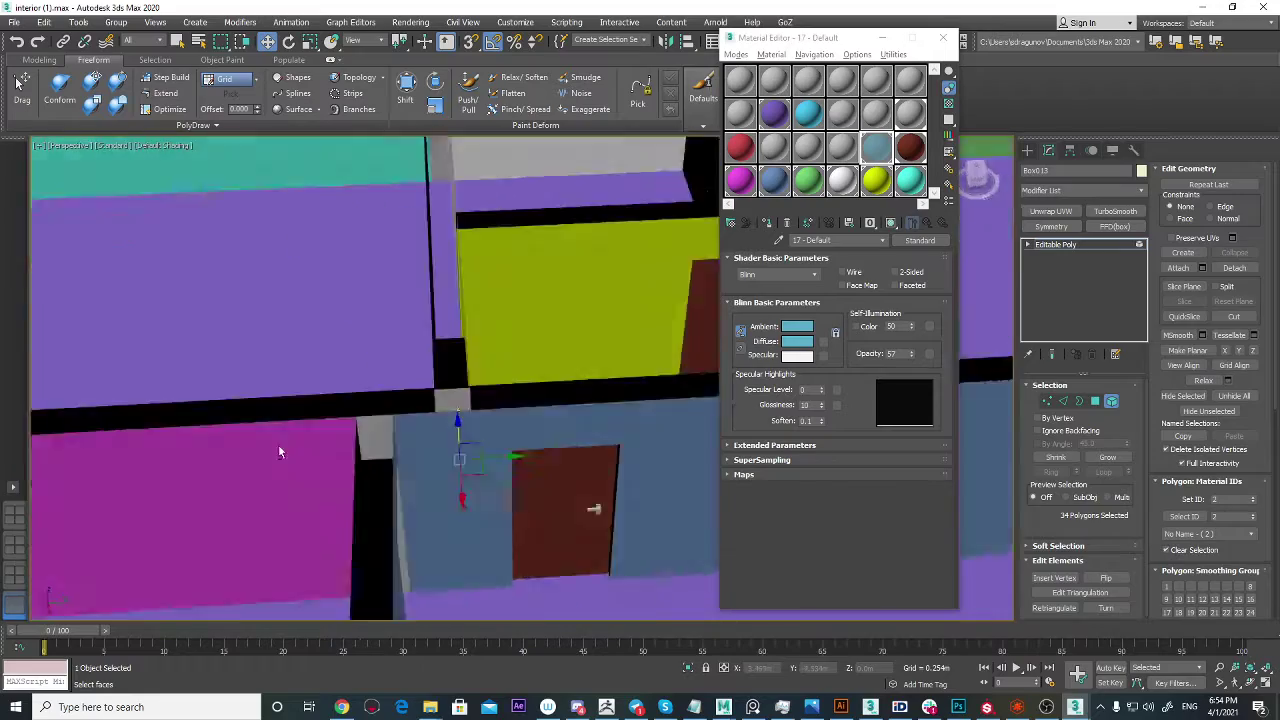
scroll(279, 452, "down", 5)
middle_click_drag(330, 498, 756, 498, "alt")
scroll(384, 496, "up", 4)
middle_click_drag(384, 496, 499, 530, "alt")
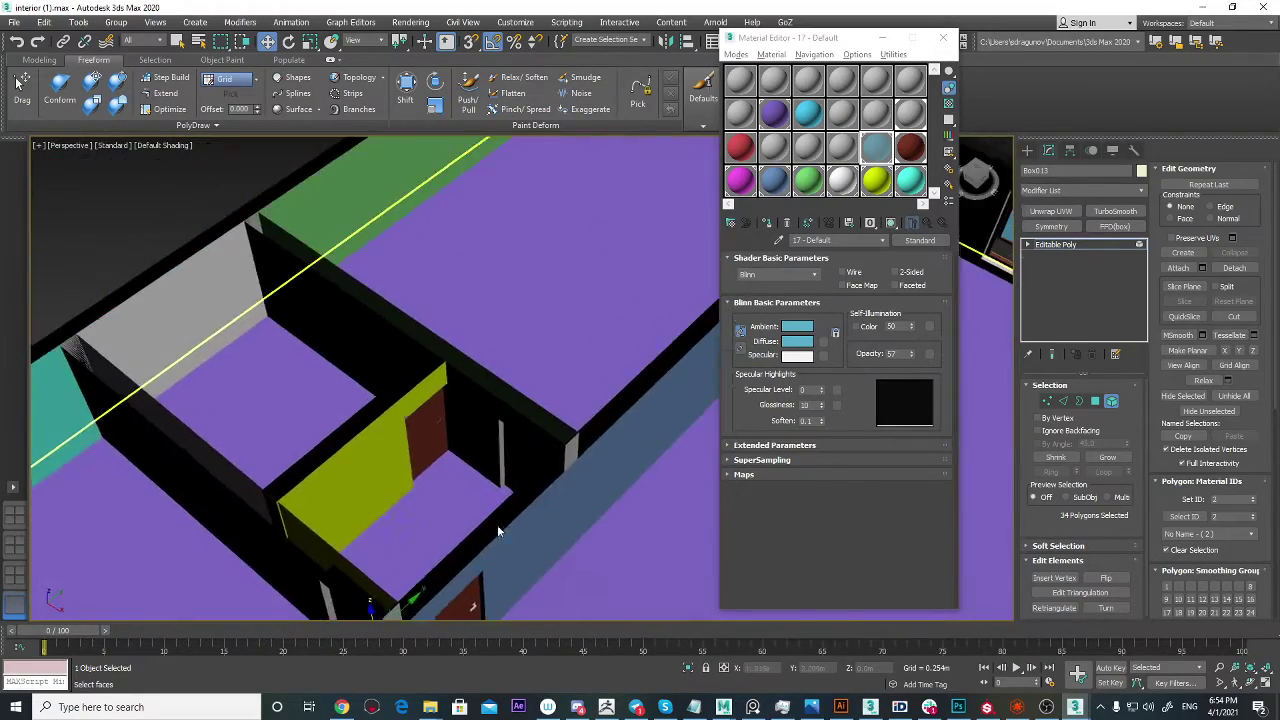
scroll(497, 524, "up", 5)
left_click(1109, 401)
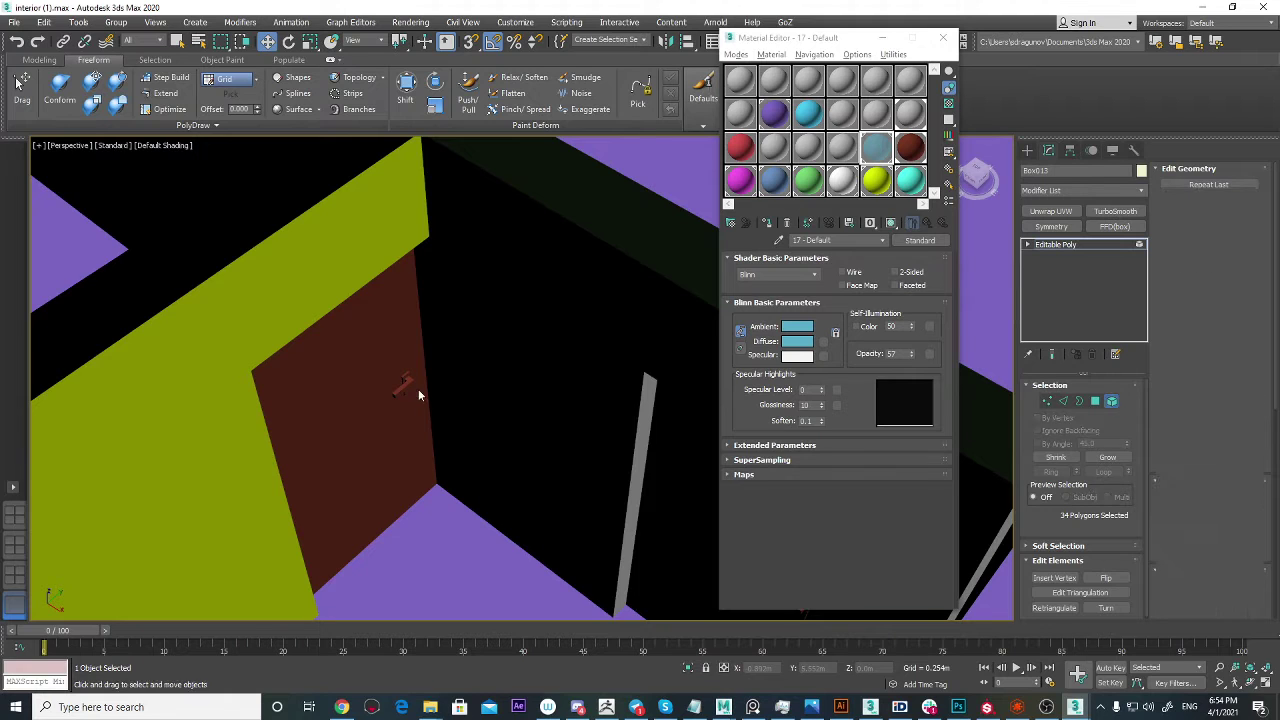
left_click(417, 390)
scroll(410, 391, "up", 6)
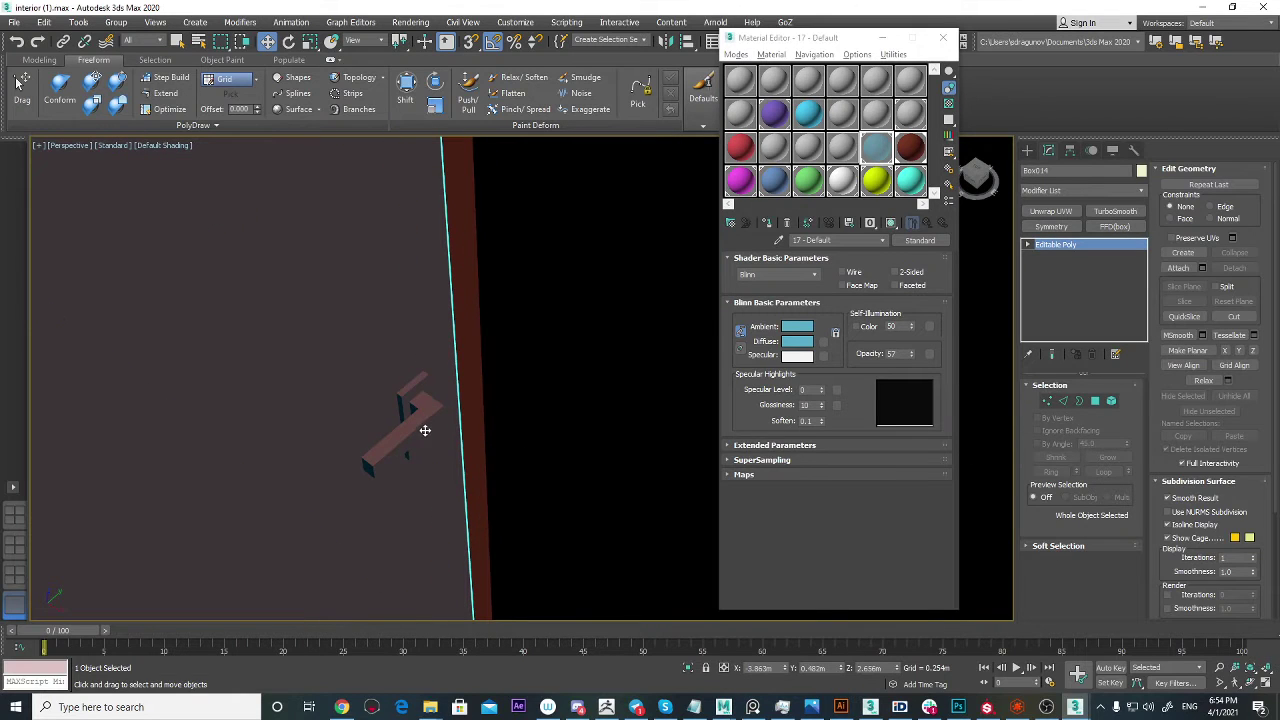
Step: Select the white room door's handle elements on both sides and give them the handle material
left_click(1110, 401)
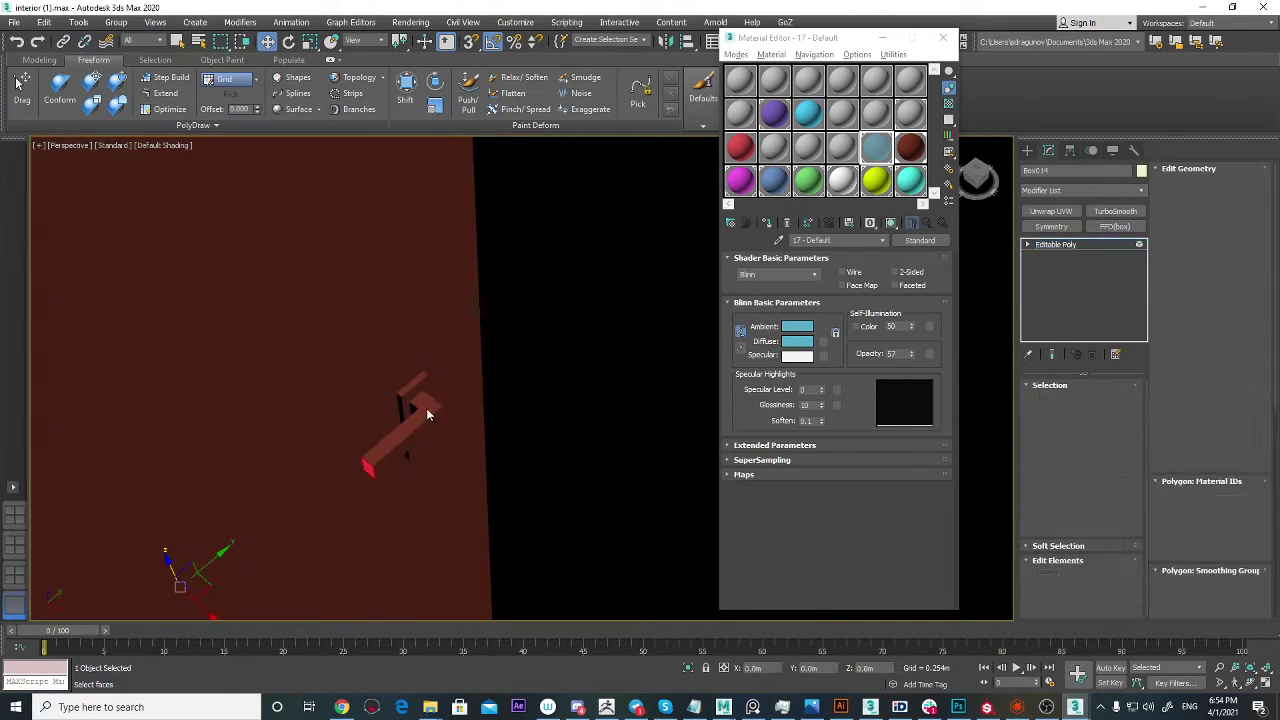
left_click(400, 432)
scroll(394, 440, "down", 5)
middle_click_drag(500, 443, 375, 440, "alt")
scroll(375, 440, "up", 5)
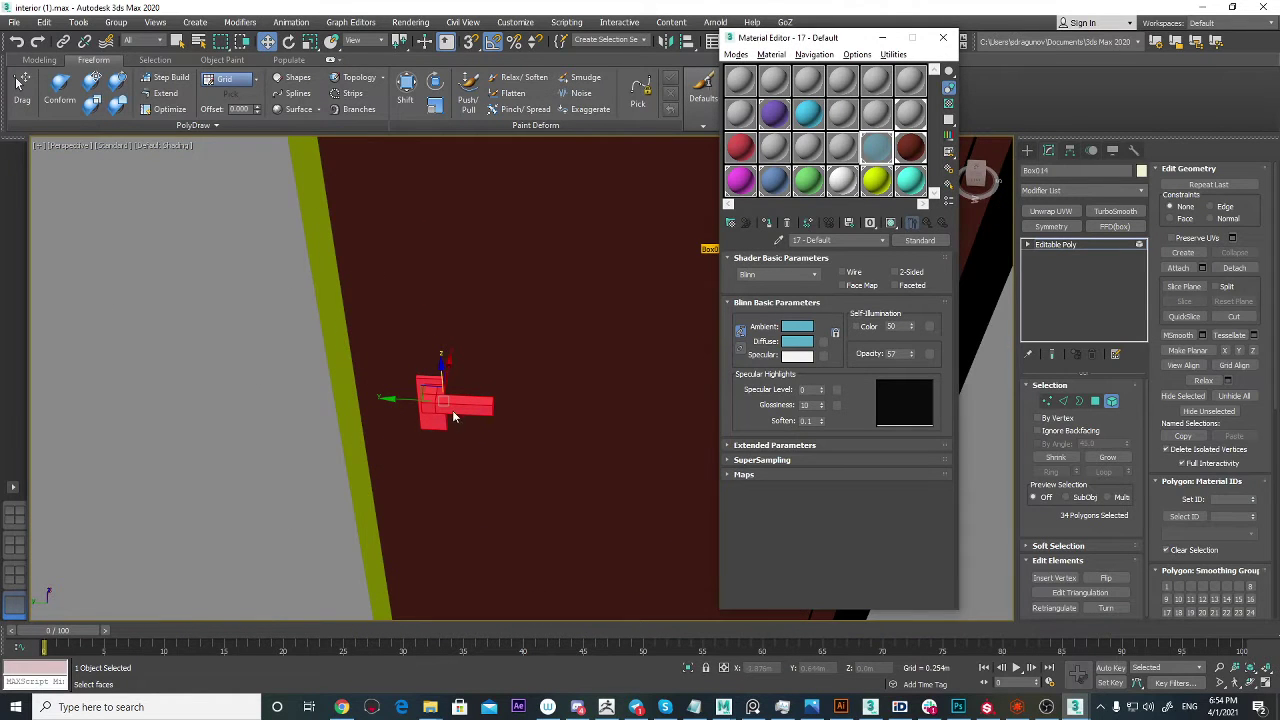
Step: Select the green room's door to the yellow hallway and enable element selection on it
scroll(453, 415, "down", 8)
middle_click_drag(517, 428, 770, 395, "alt")
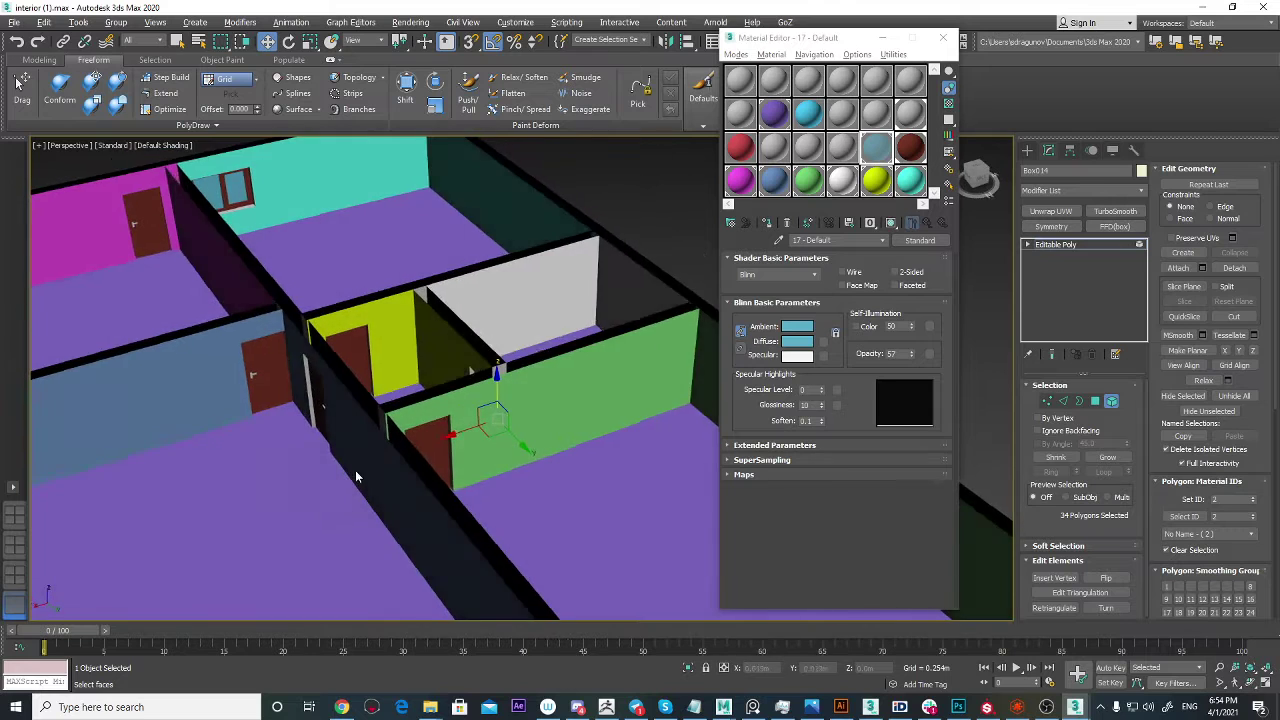
scroll(418, 447, "up", 12)
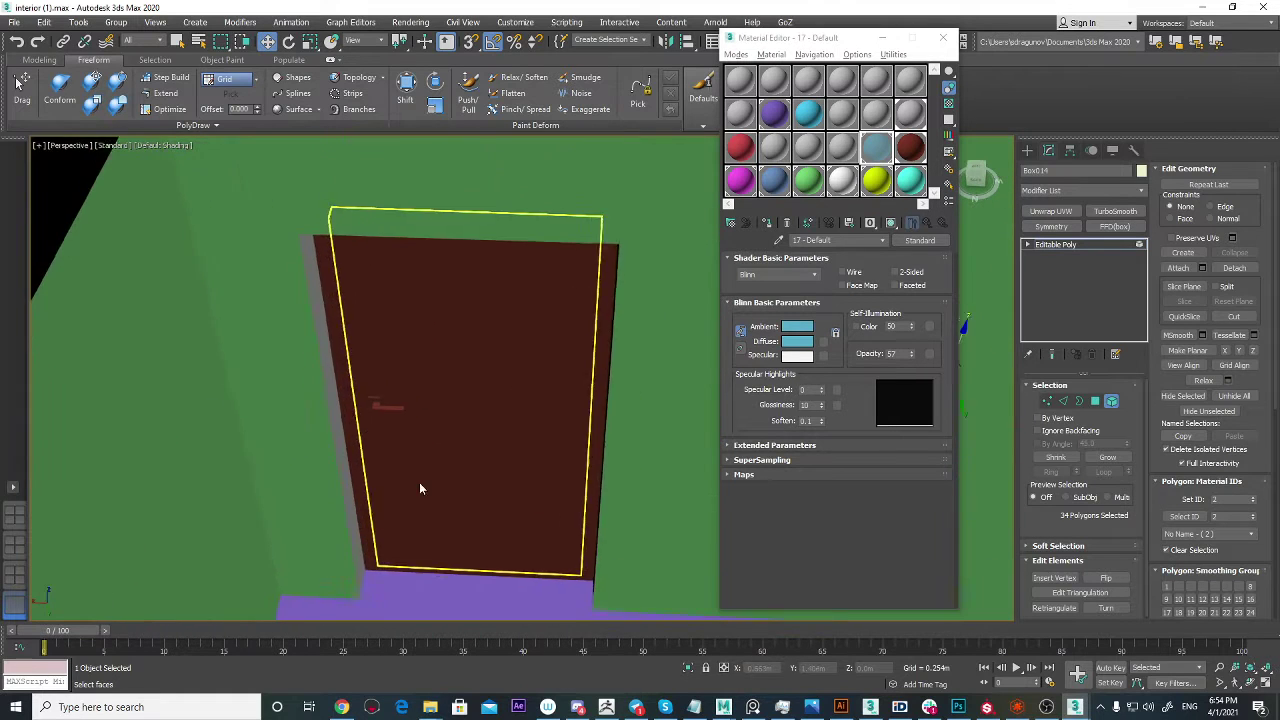
scroll(419, 487, "up", 4)
left_click(1111, 402)
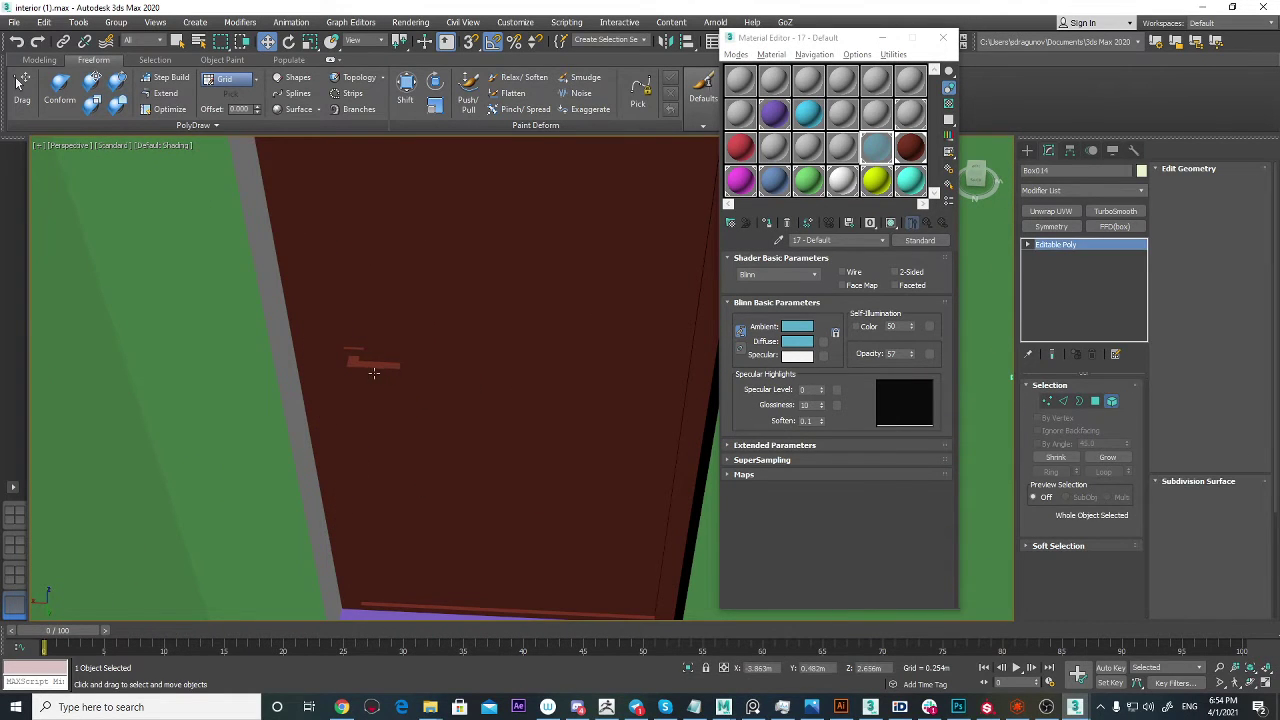
left_click(1110, 401)
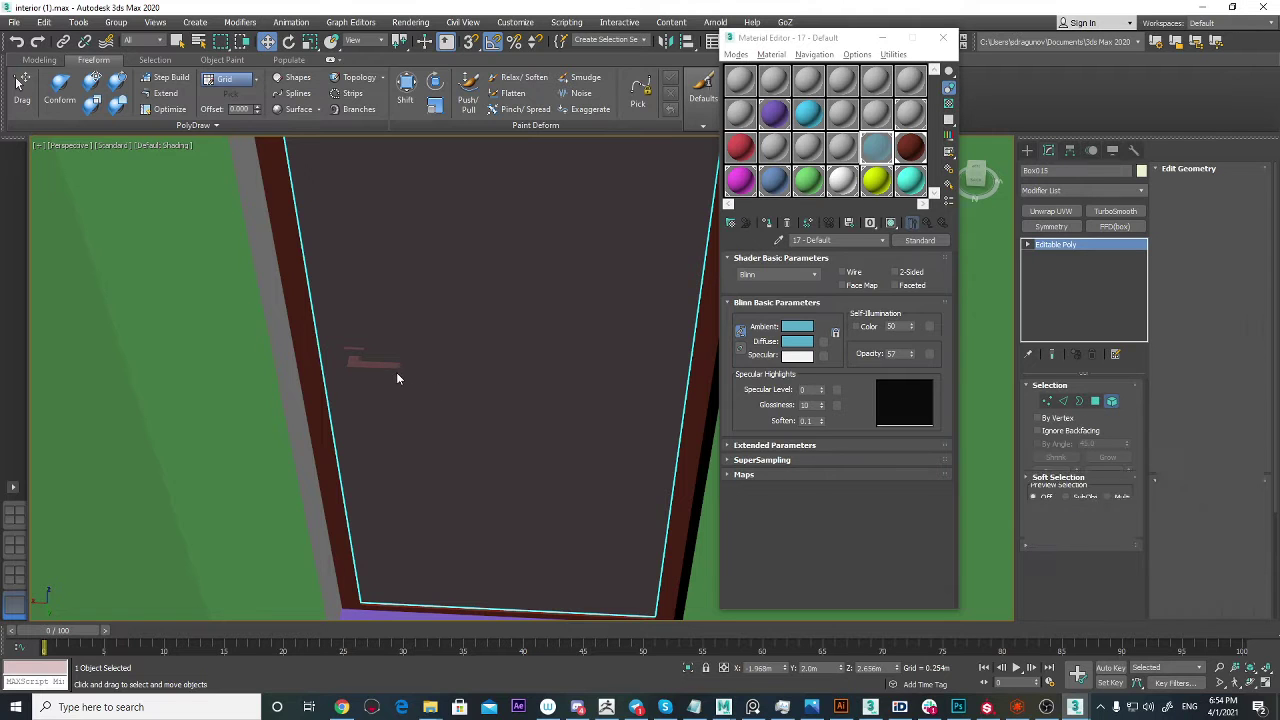
Step: Select both handles of the green room's door and assign the handle material to them
left_click(365, 365)
scroll(362, 440, "down", 5)
middle_click_drag(363, 457, 617, 471, "alt")
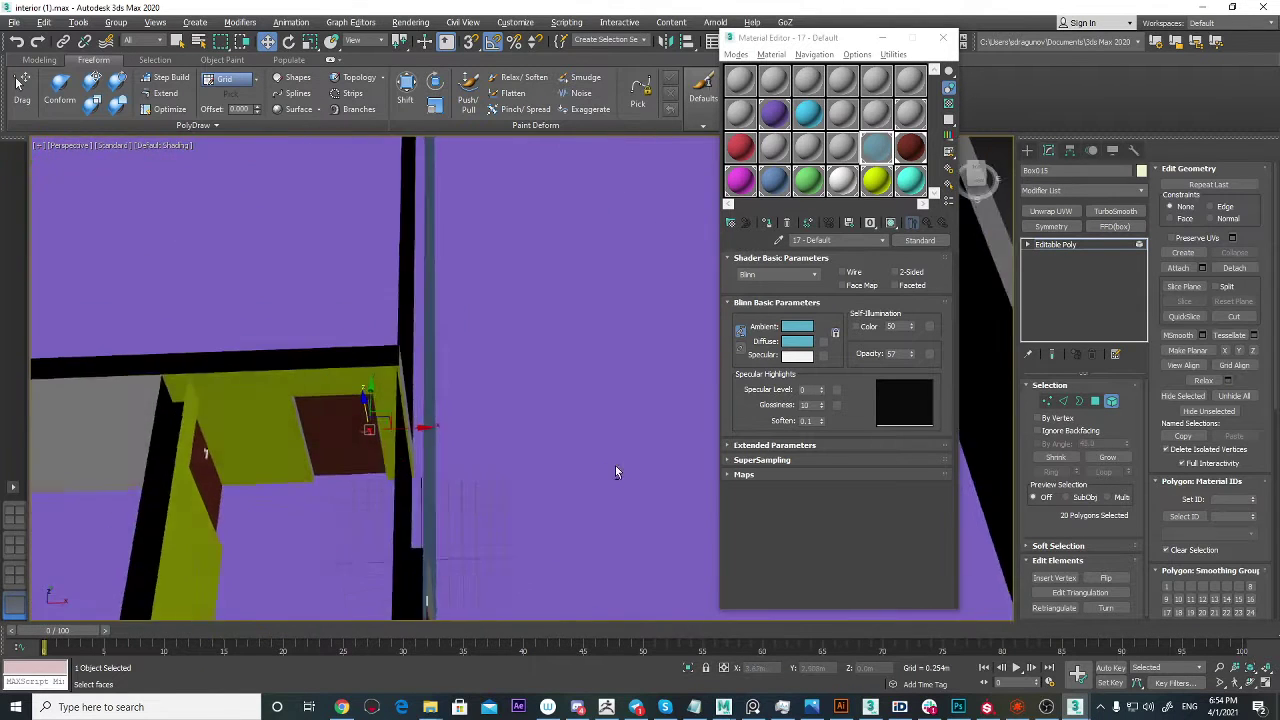
scroll(457, 409, "up", 6)
middle_click_drag(610, 405, 516, 394)
scroll(516, 395, "up", 3)
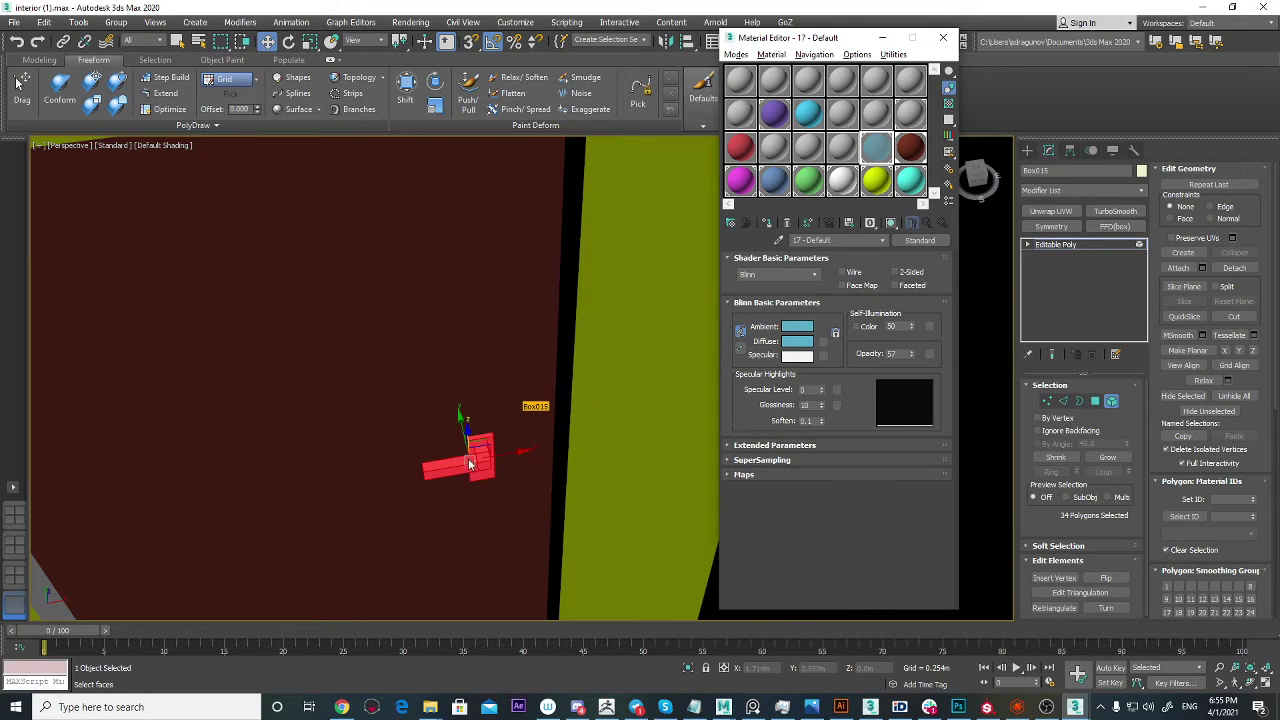
Step: Review the door handles across the rooms and on the outer facade with the entrance door
scroll(470, 463, "down", 8)
middle_click_drag(558, 486, 483, 420, "alt")
scroll(470, 490, "up", 4)
scroll(521, 507, "down", 7)
scroll(611, 499, "down", 5)
scroll(485, 457, "up", 4)
scroll(484, 440, "down", 2)
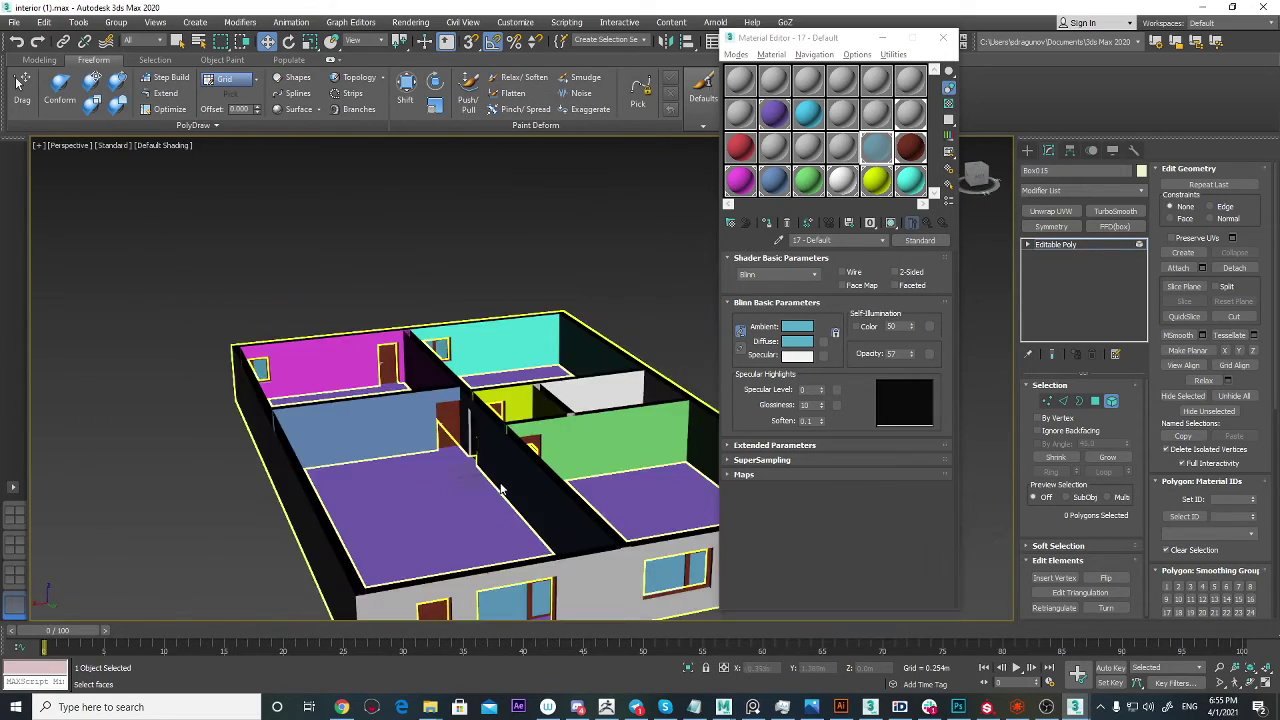
middle_click_drag(501, 488, 410, 405, "alt")
scroll(322, 318, "up", 6)
scroll(322, 318, "down", 4)
middle_click_drag(322, 318, 509, 443)
scroll(526, 461, "down", 5)
scroll(534, 393, "up", 5)
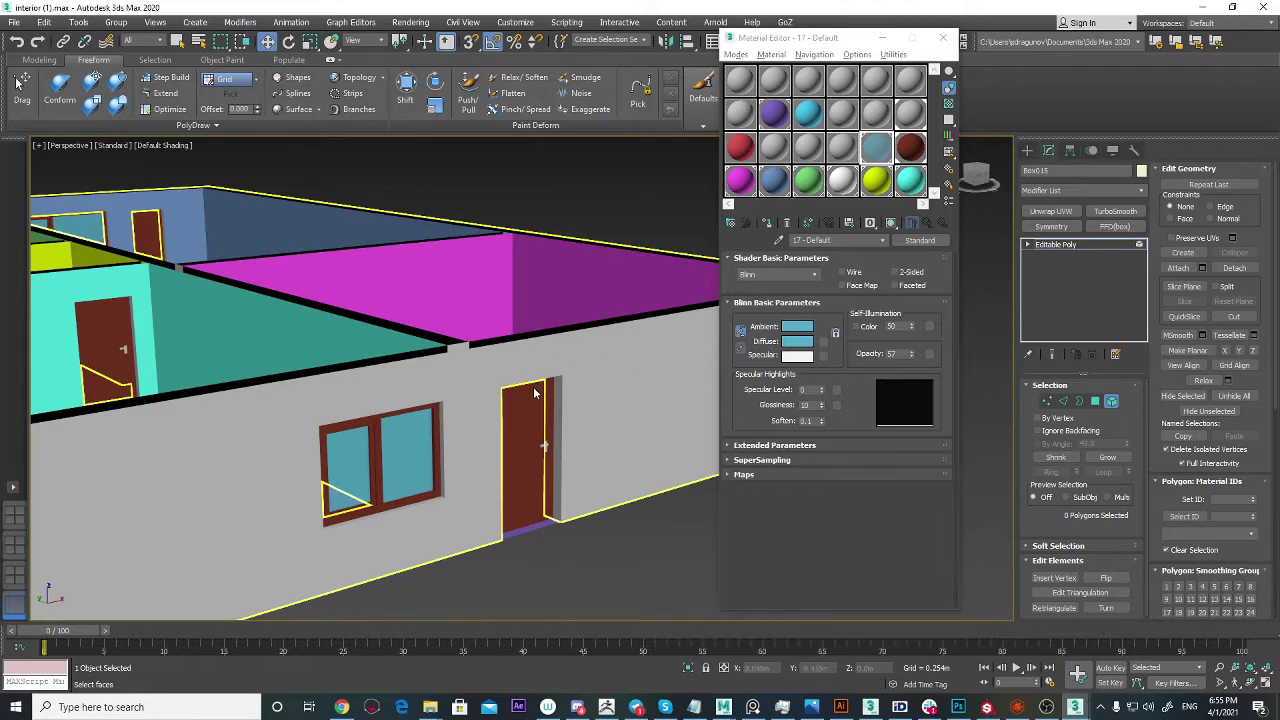
scroll(590, 435, "up", 3)
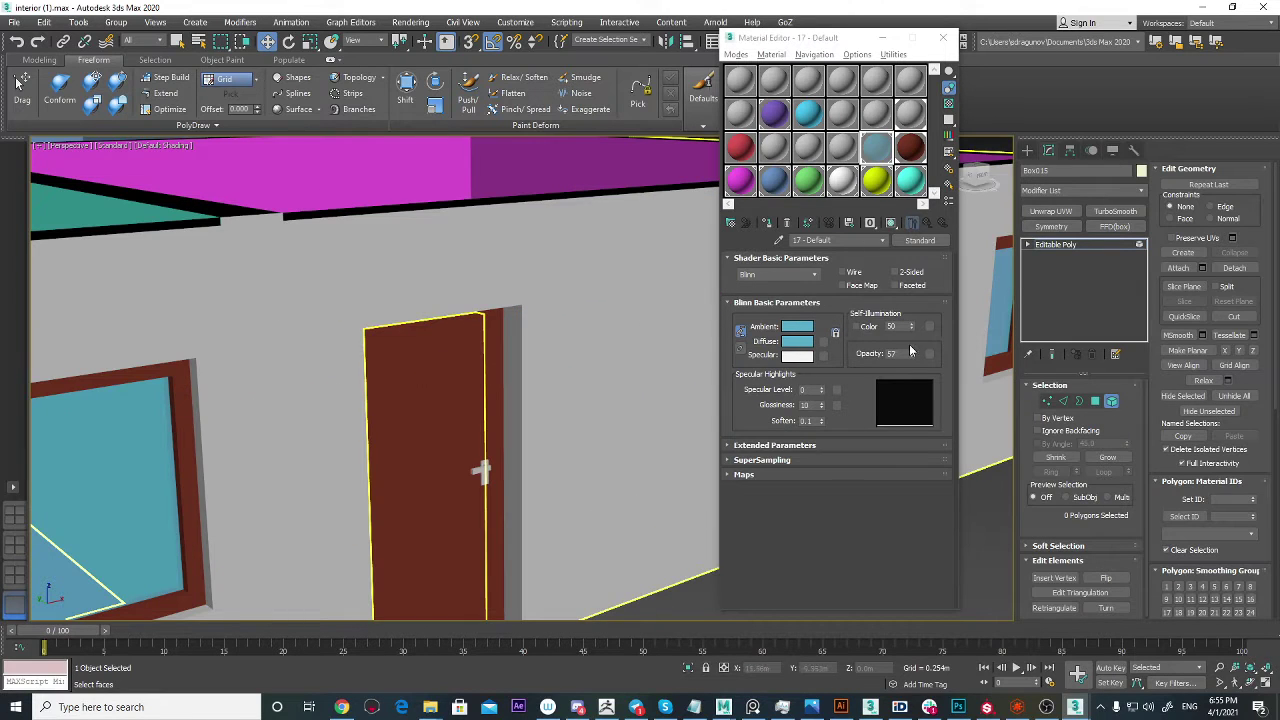
Step: Leave element selection, select the entrance door leaf and examine how it sits in its frame
key("5")
left_click(427, 378)
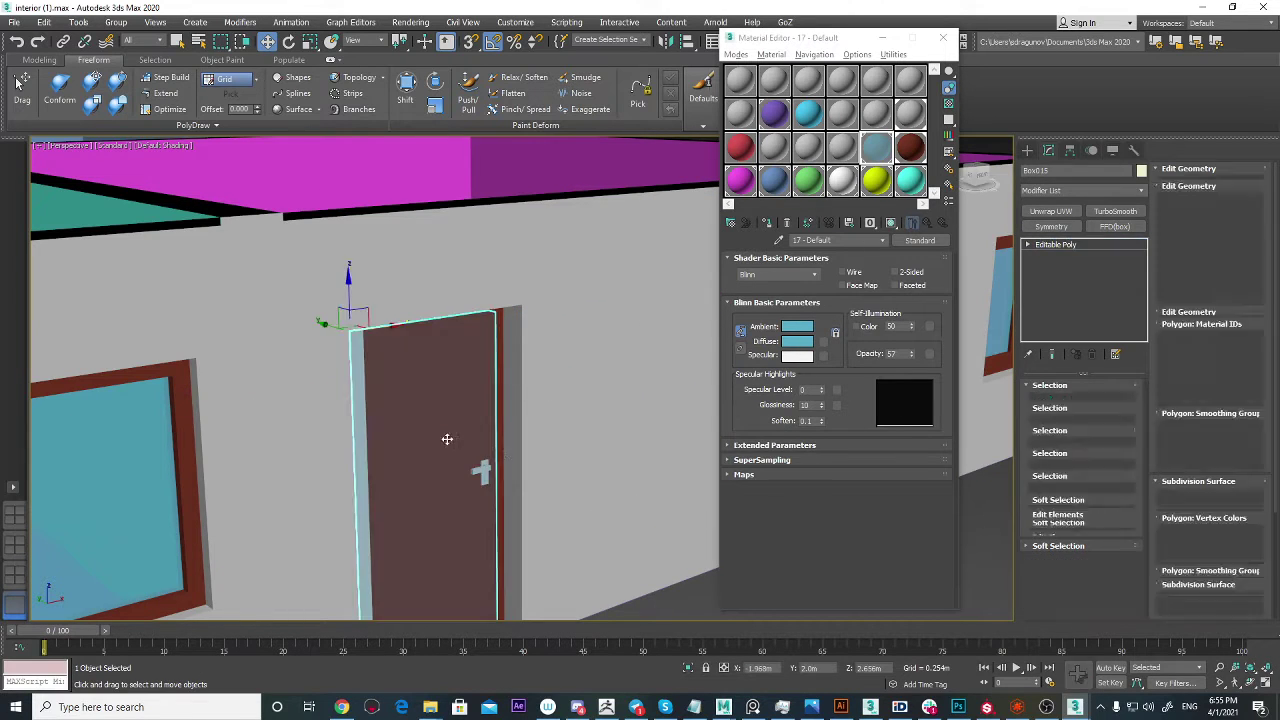
scroll(448, 440, "down", 5)
middle_click_drag(448, 440, 546, 463, "alt")
scroll(546, 463, "up", 4)
scroll(503, 389, "up", 6)
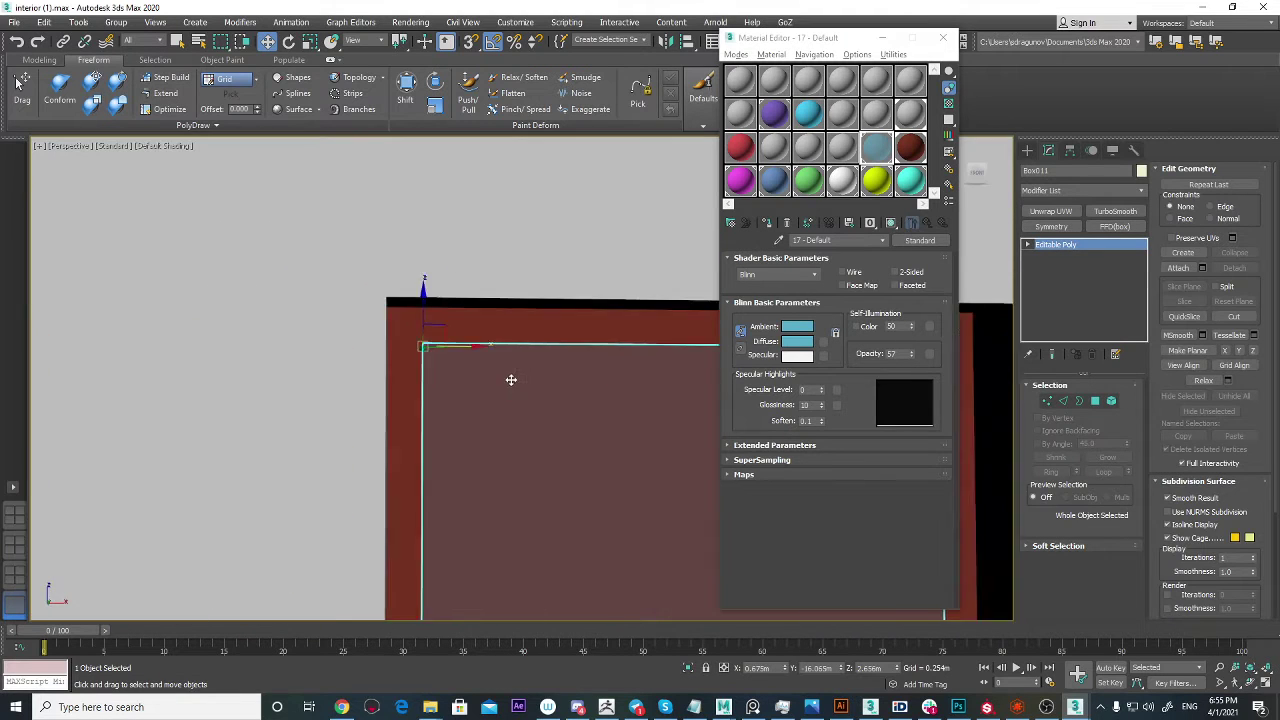
scroll(440, 385, "down", 6)
middle_click_drag(451, 429, 434, 466, "alt")
scroll(479, 392, "up", 5)
scroll(479, 392, "up", 3)
middle_click_drag(479, 392, 480, 336, "alt")
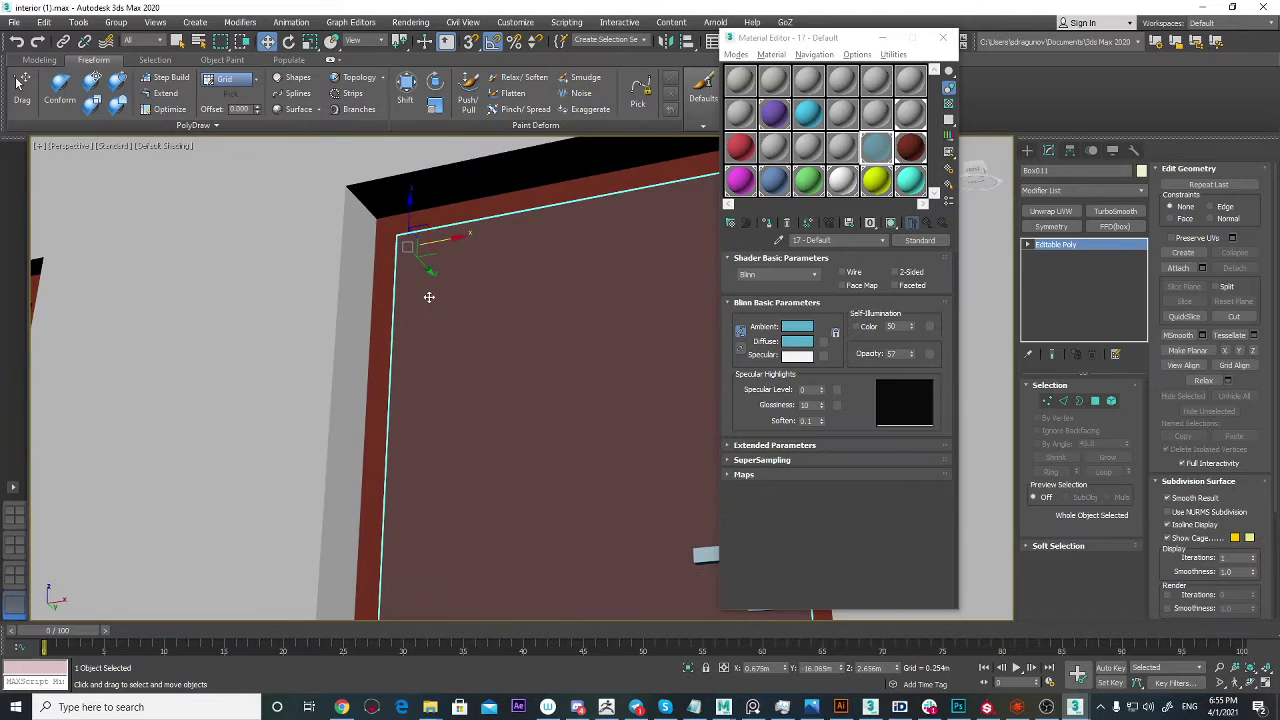
middle_click_drag(574, 346, 440, 427, "alt")
scroll(616, 401, "down", 3)
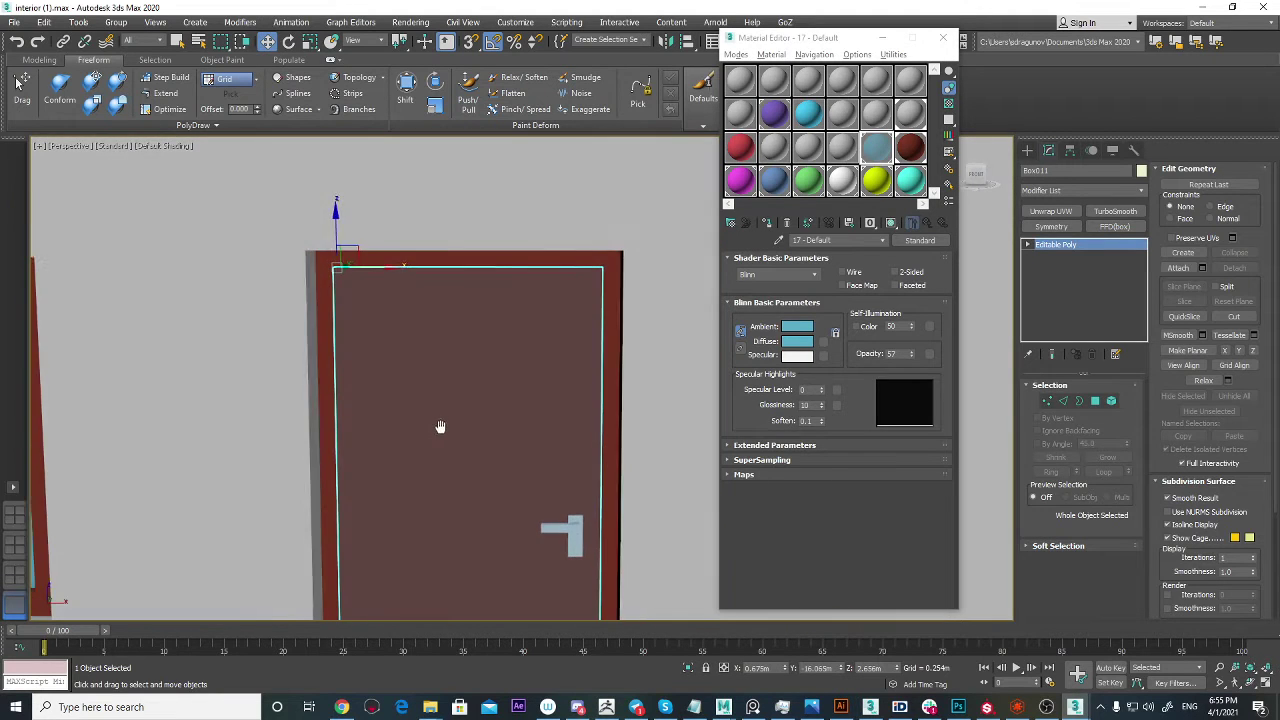
Step: Switch the perspective viewport to High Quality display and examine the lit house model
left_click(113, 146)
left_click(211, 180)
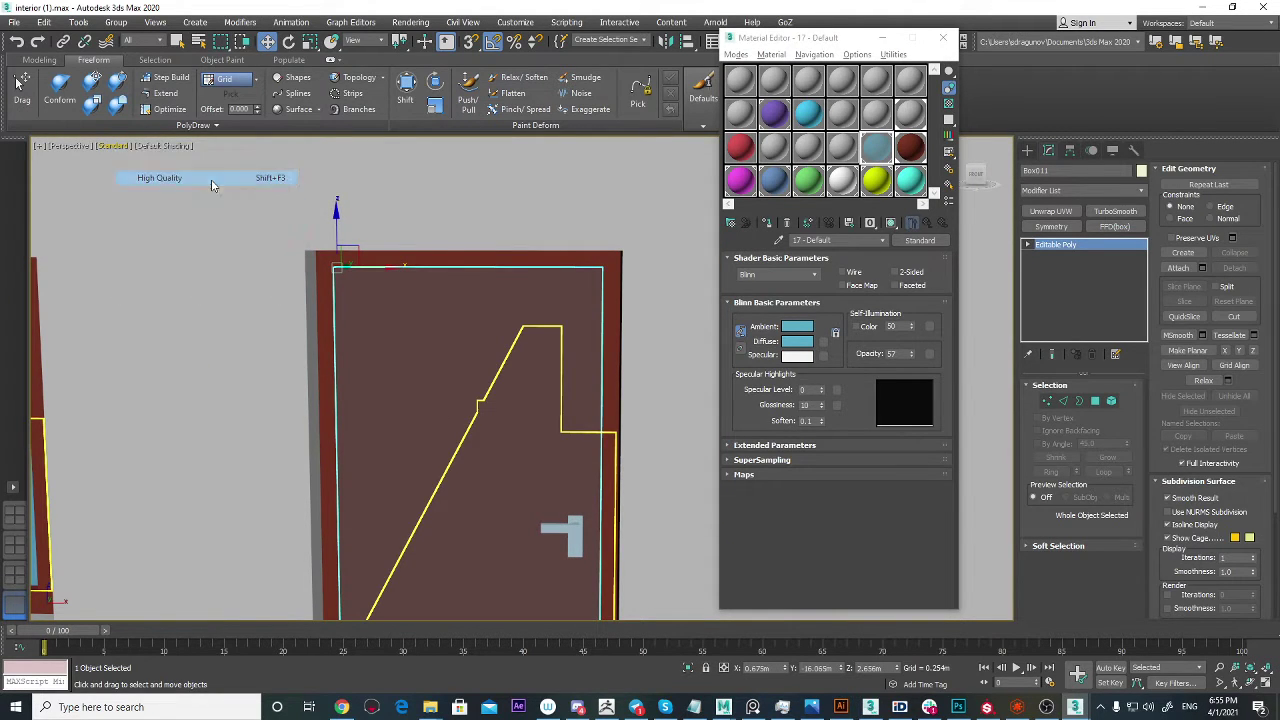
scroll(345, 317, "down", 5)
left_click(433, 509)
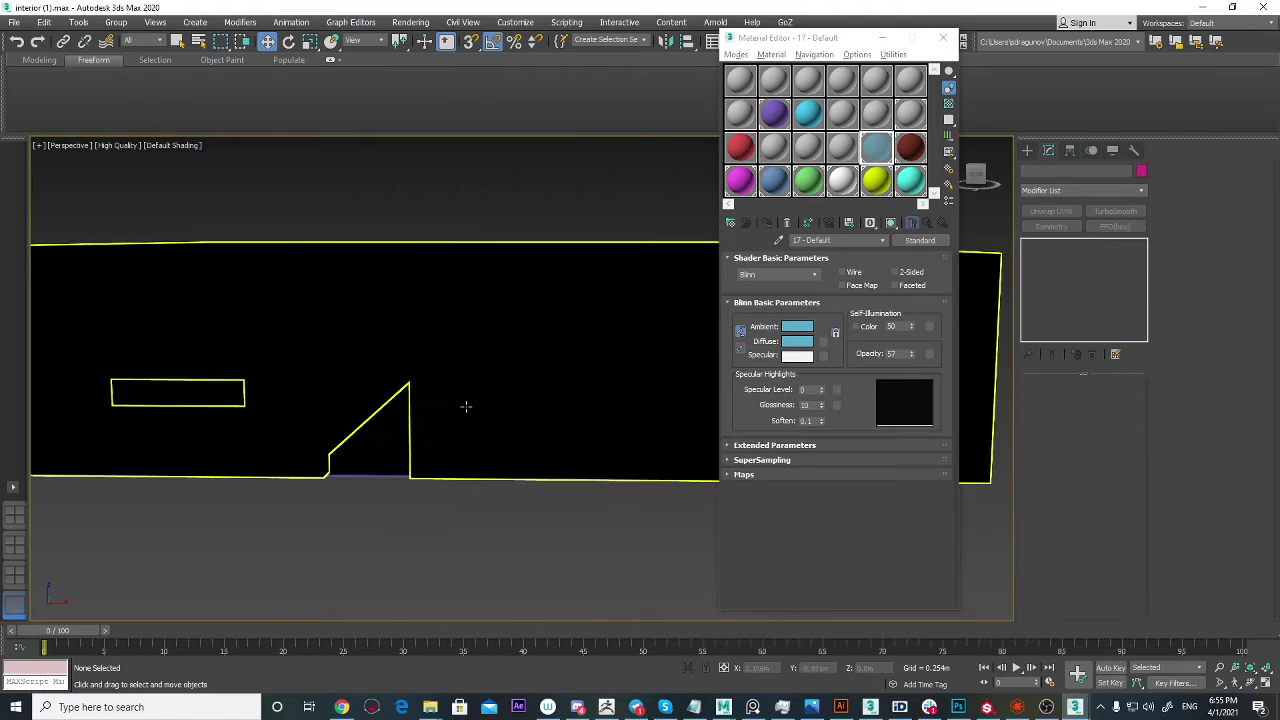
middle_click_drag(466, 406, 423, 449, "alt")
scroll(361, 372, "up", 2)
middle_click_drag(322, 380, 427, 312)
scroll(437, 420, "up", 1)
scroll(480, 430, "down", 6)
scroll(405, 405, "up", 2)
mouse_move(522, 433)
middle_mouse_down()
mouse_move(403, 412)
mouse_move(451, 411)
middle_mouse_up()
Step: Overlay the edged faces on the model, examine the entrance door and window on the facade, and turn the overlay off
left_click(385, 388)
key("F4")
scroll(379, 416, "up", 2)
scroll(451, 411, "up", 3)
middle_click_drag(348, 411, 428, 325)
scroll(425, 392, "down", 5)
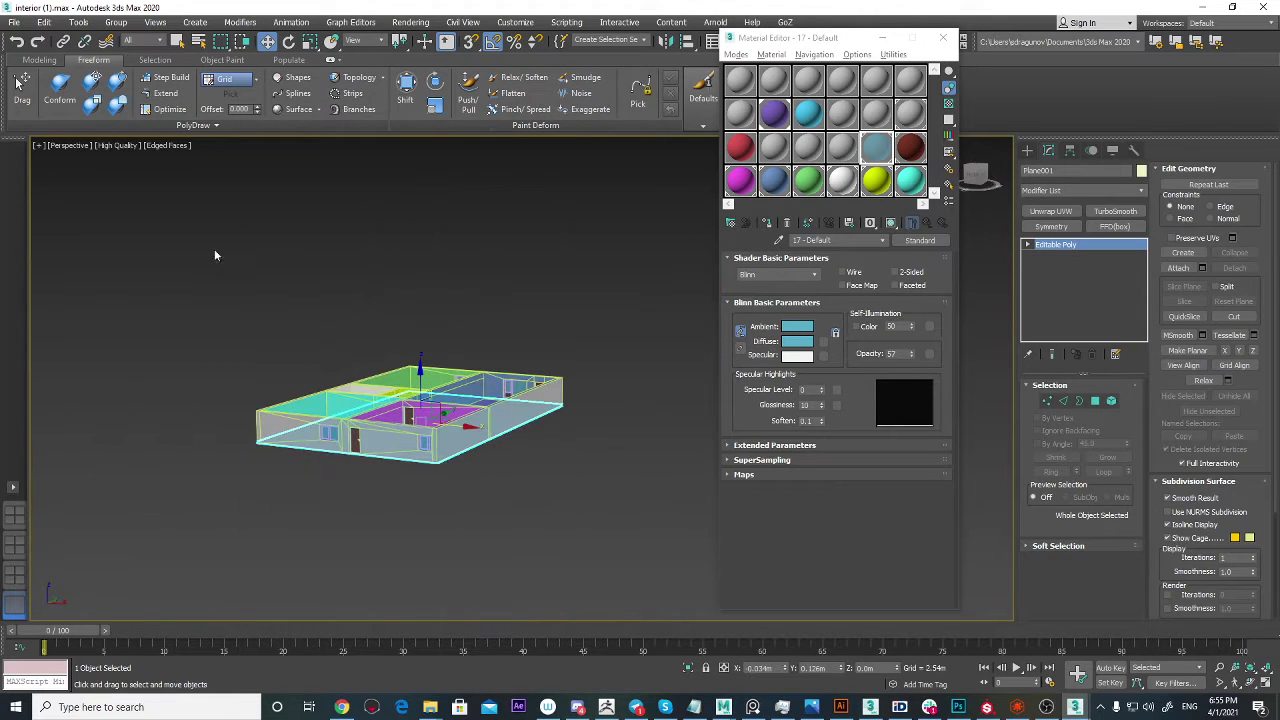
left_click(115, 148)
left_click(642, 446)
middle_click_drag(642, 446, 603, 466, "alt")
scroll(421, 421, "up", 3)
middle_click_drag(421, 421, 528, 274)
scroll(474, 428, "up", 3)
scroll(428, 356, "up", 5)
middle_click_drag(345, 312, 349, 350)
scroll(349, 350, "up", 2)
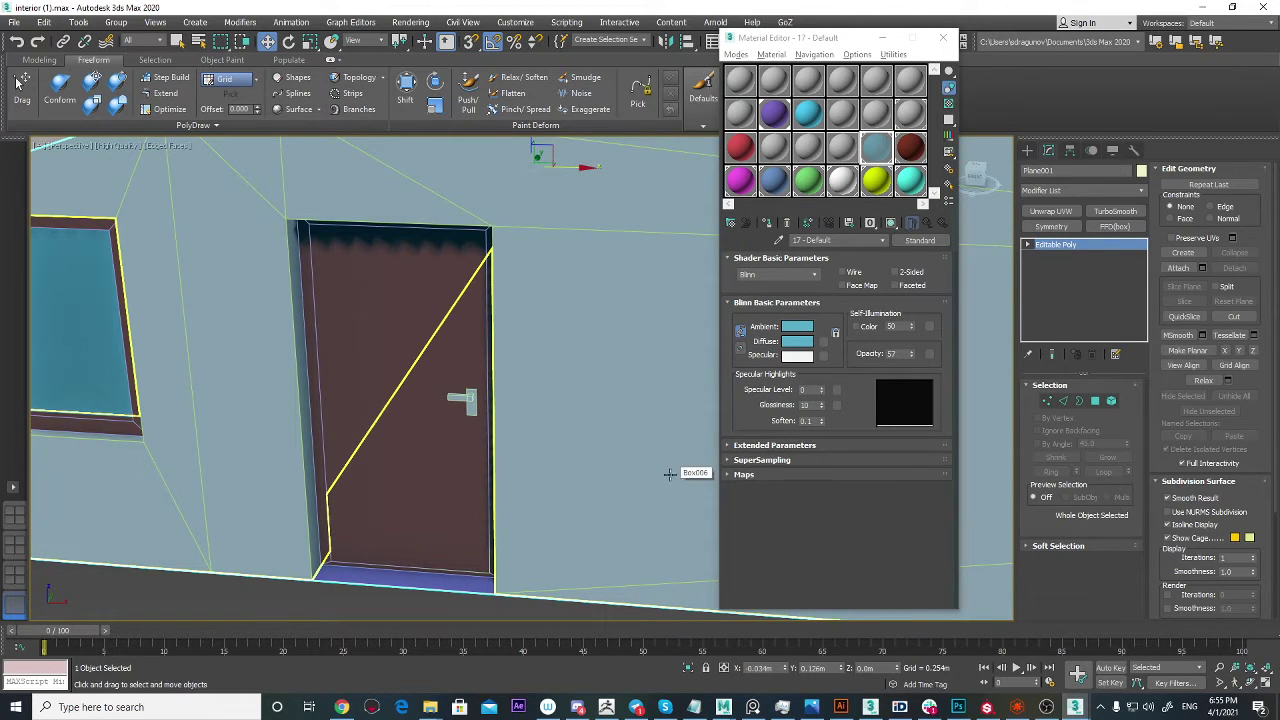
key("F4")
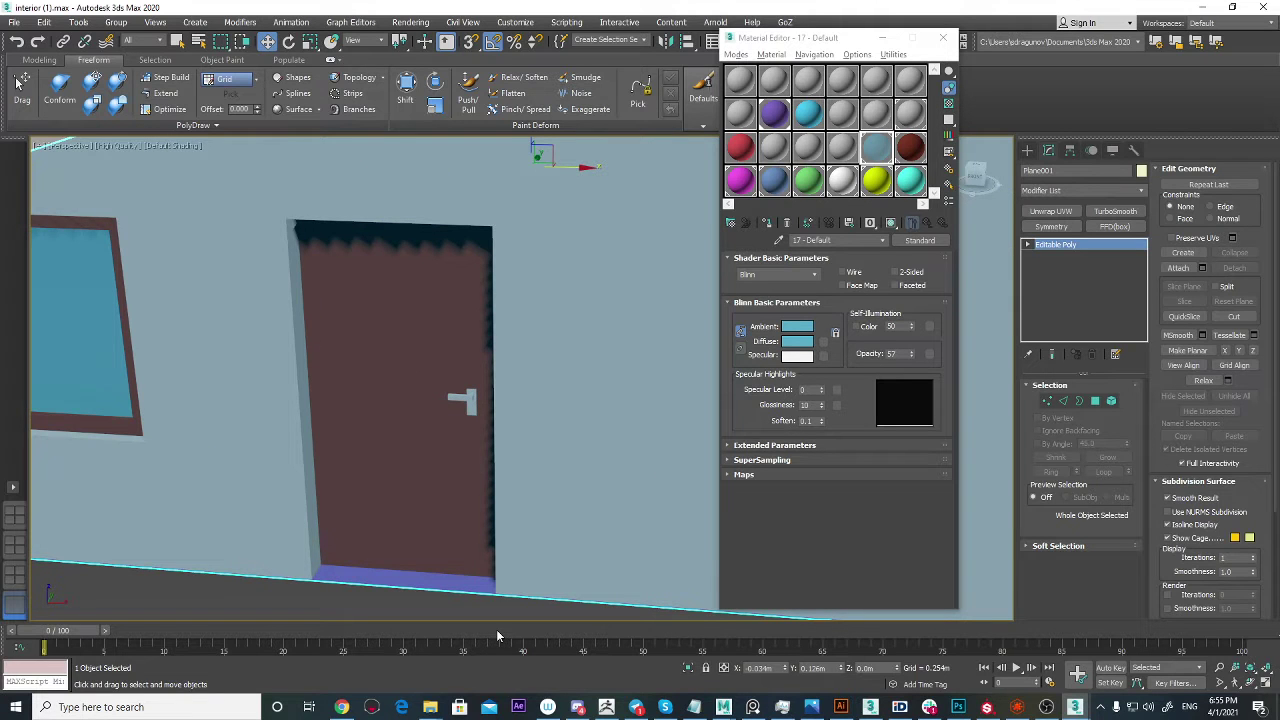
Step: Select the leaf element of the entrance door and assign the unused grey 16 - Default material to it
scroll(505, 524, "down", 5)
middle_click_drag(529, 526, 590, 515, "alt")
middle_click_drag(460, 500, 286, 486)
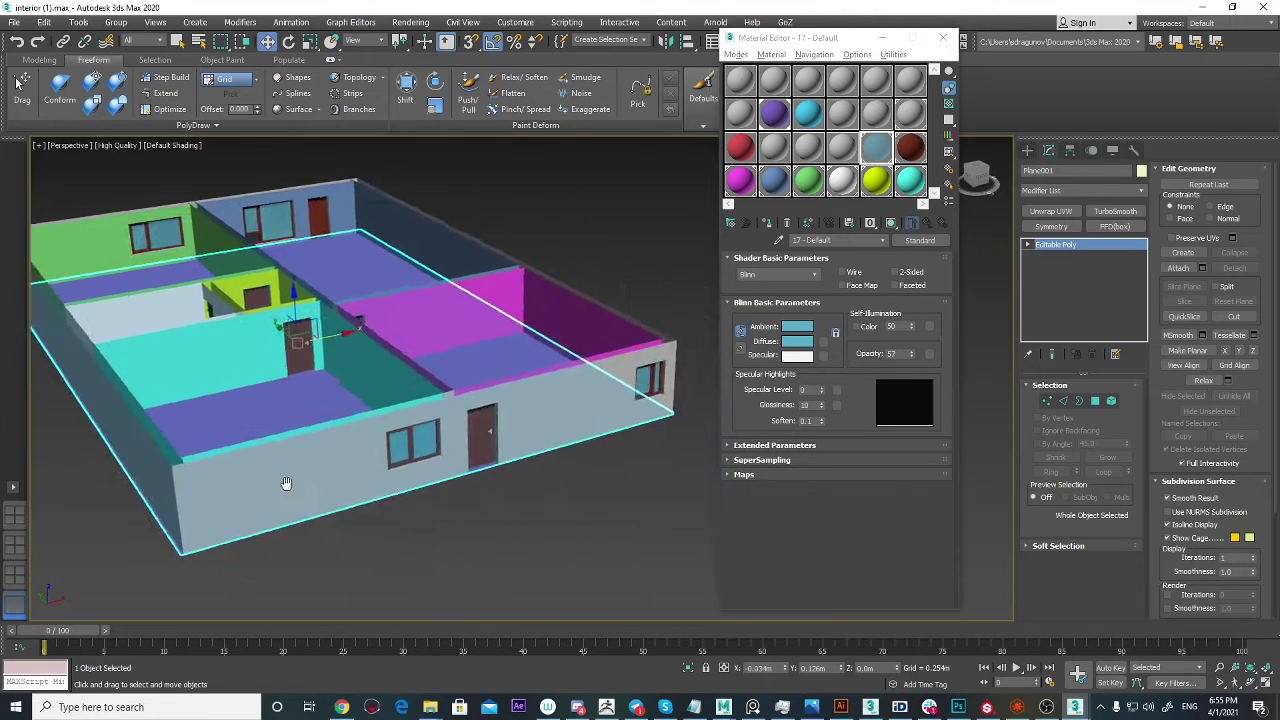
scroll(445, 420, "up", 4)
scroll(611, 434, "up", 2)
middle_click_drag(611, 434, 480, 404)
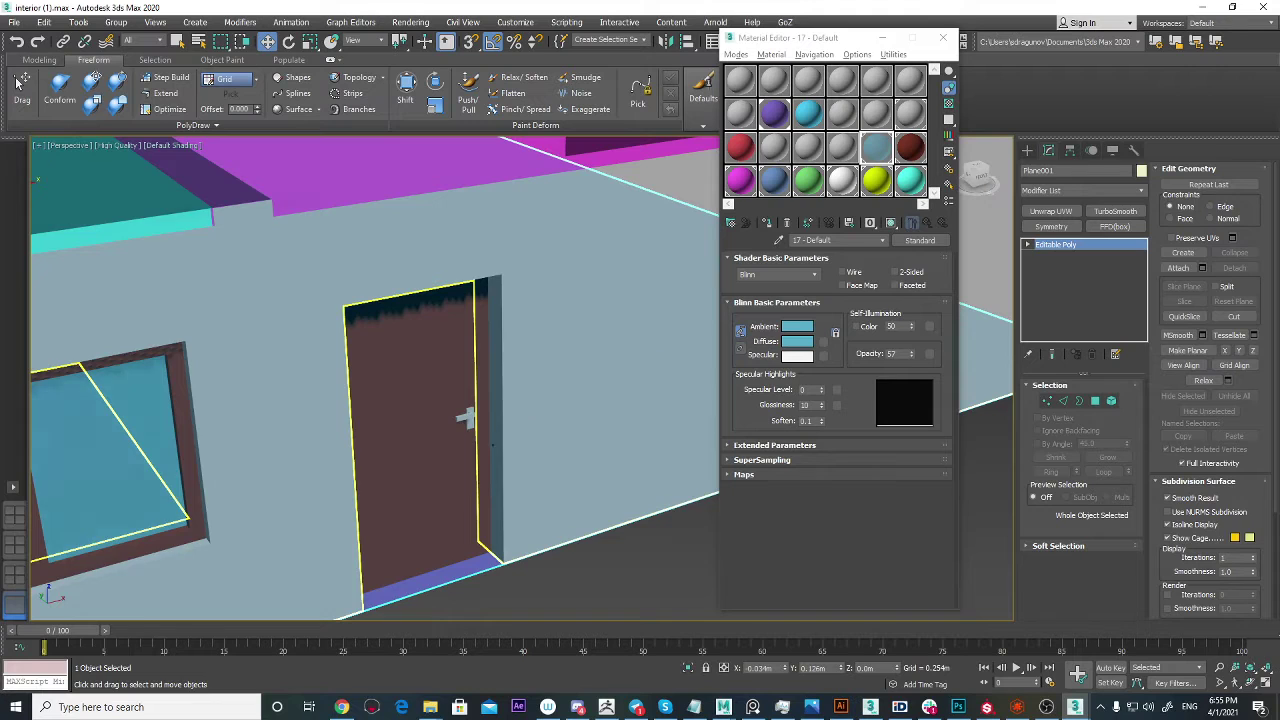
scroll(490, 446, "up", 4)
key("Delete")
left_click(465, 463)
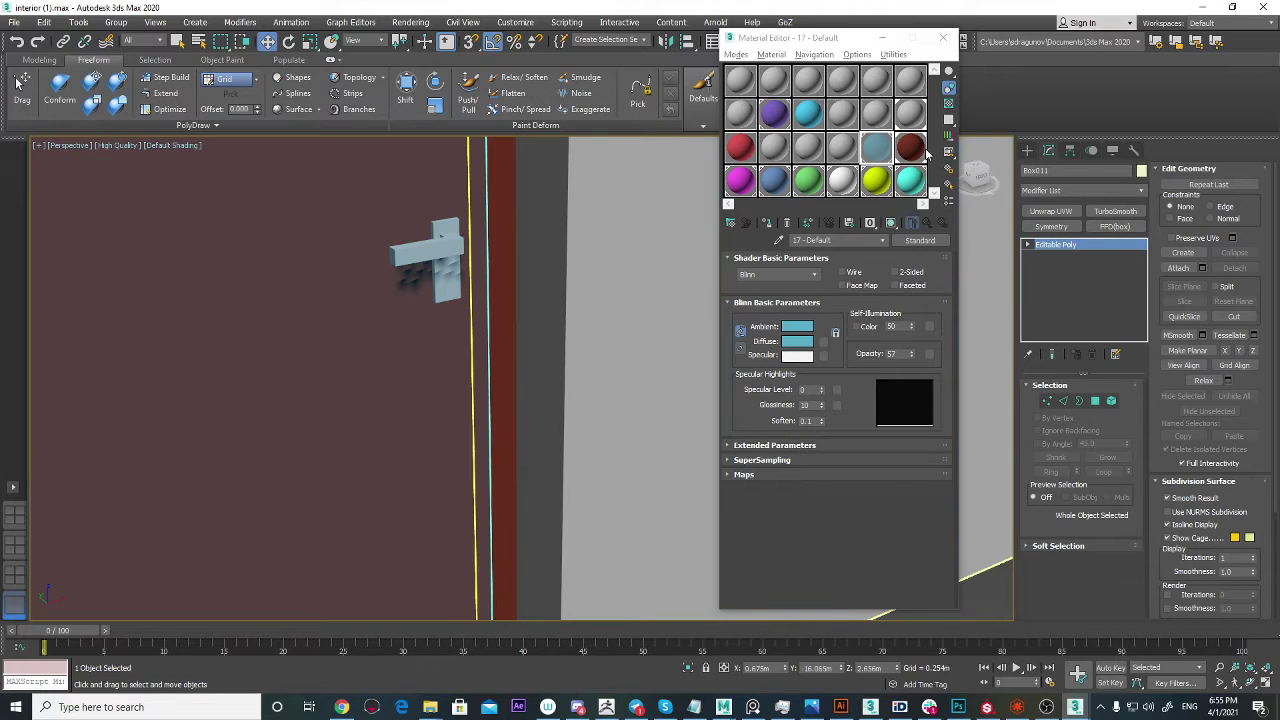
key("z")
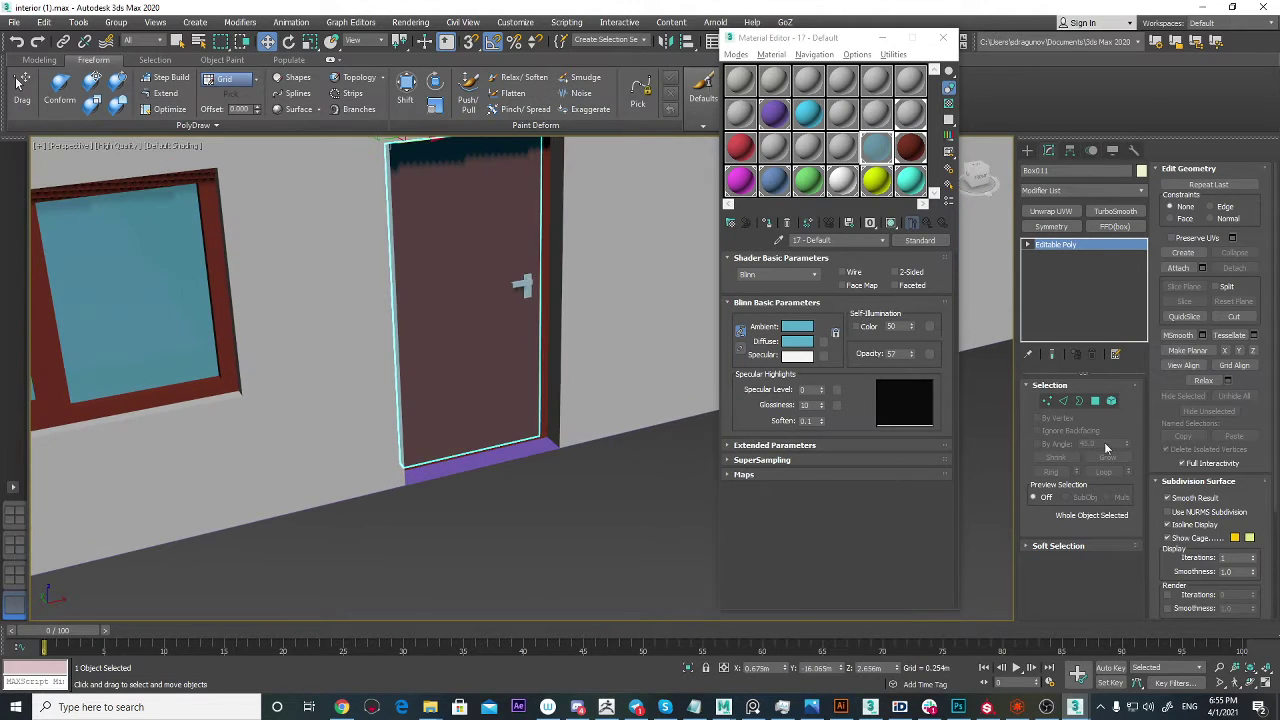
left_click(1108, 401)
left_click(474, 360)
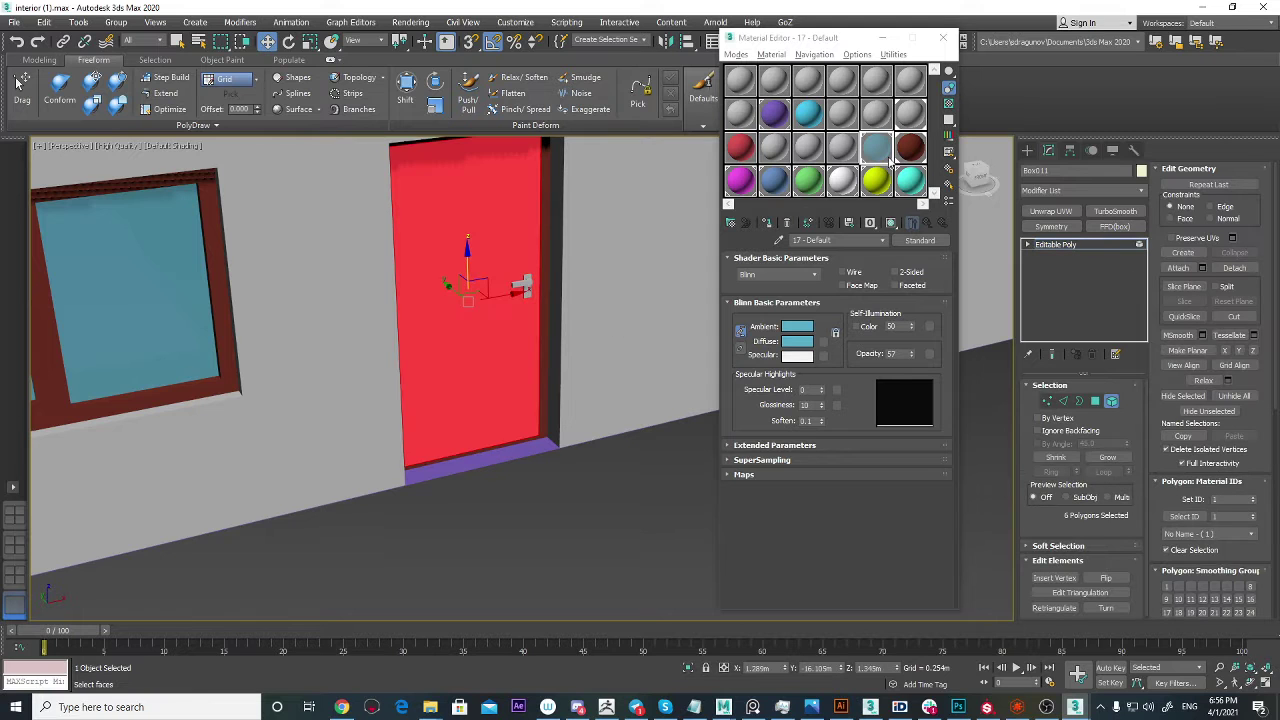
left_click_drag(493, 366, 493, 366)
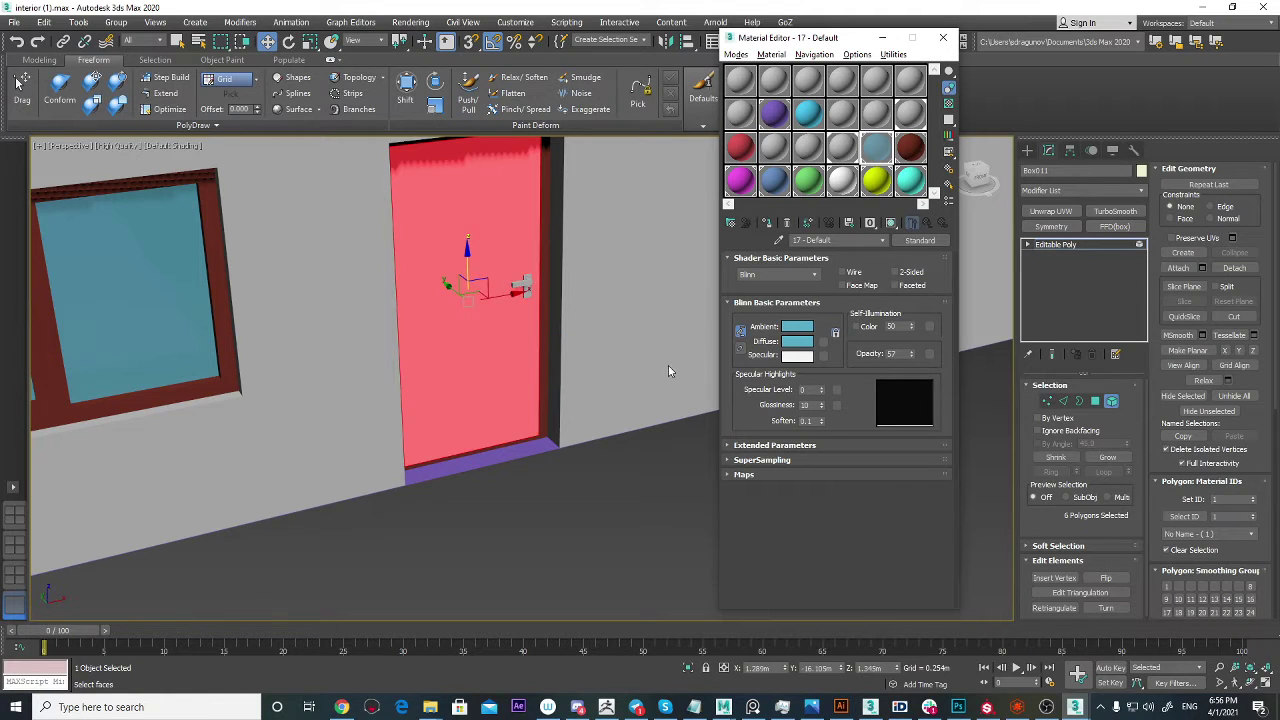
Step: Set the diffuse colour of the 16 - Default material to a very dark red and clear the leaf selection
scroll(526, 445, "down", 5)
middle_click_drag(526, 445, 522, 442, "alt")
scroll(522, 442, "up", 3)
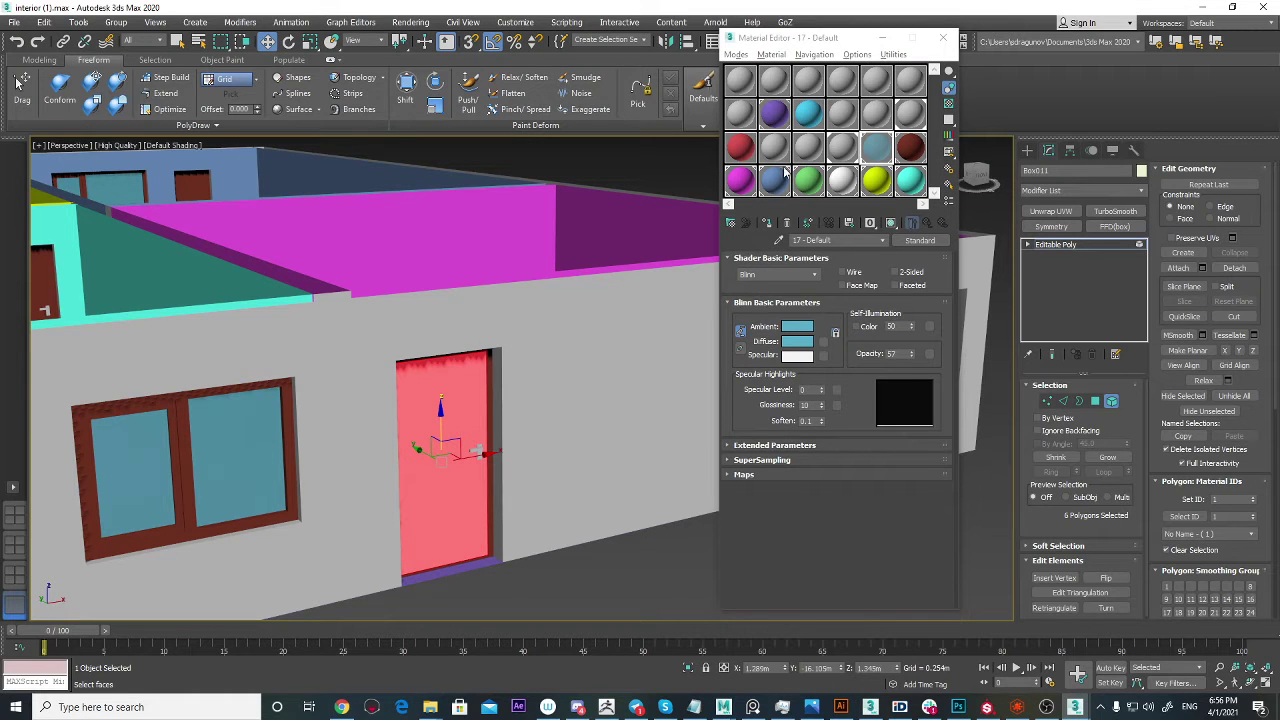
left_click(838, 148)
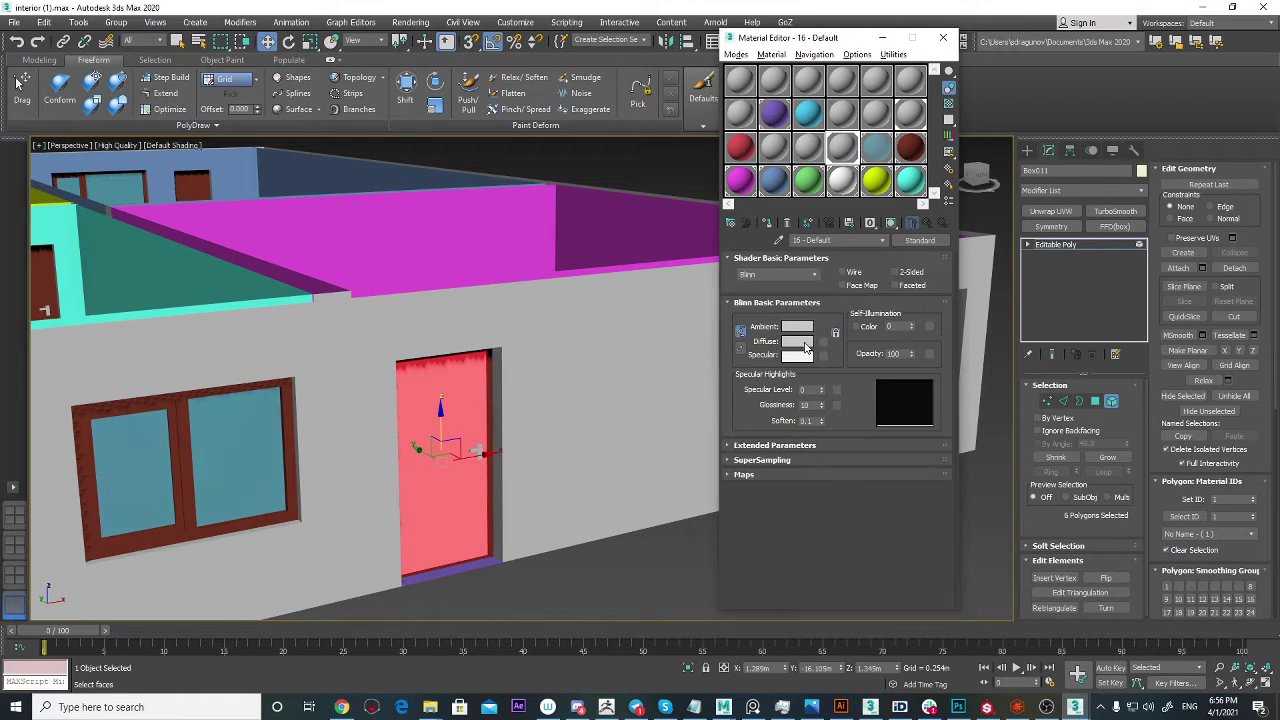
left_click(806, 346)
left_click_drag(513, 141, 510, 144)
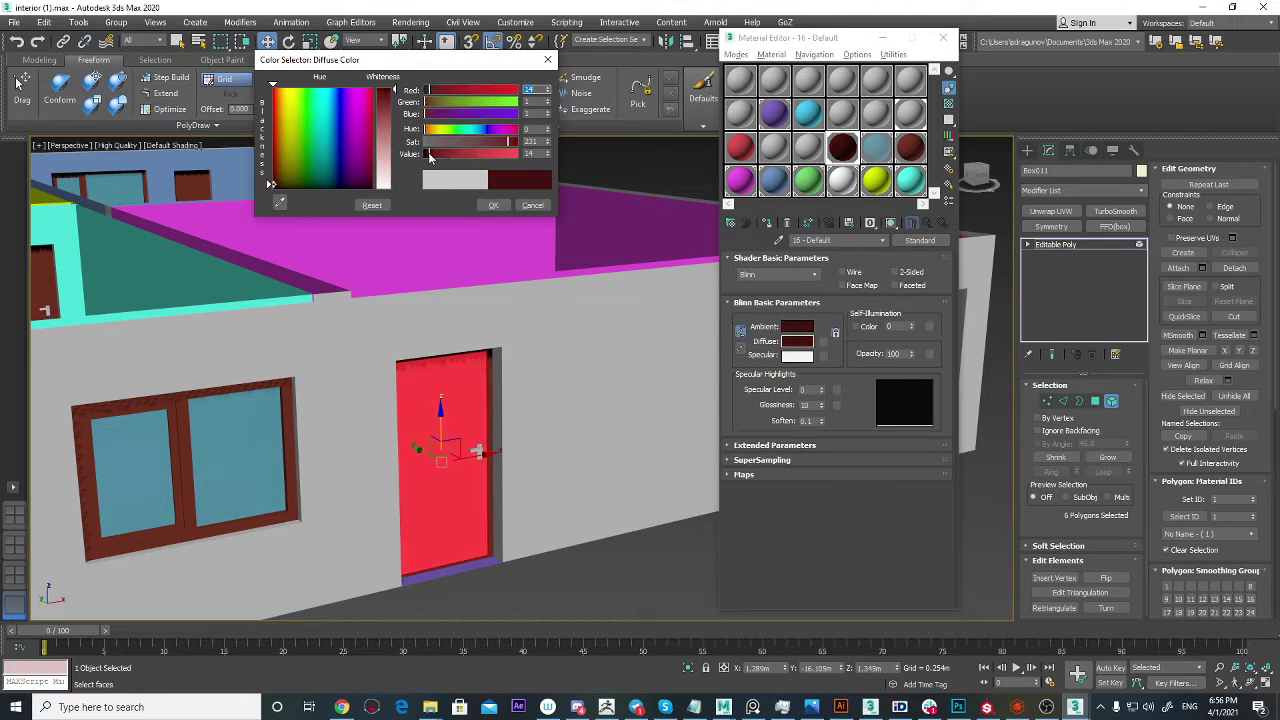
left_click(496, 206)
left_click(538, 367)
Step: Examine the entrance door and the doors of the magenta and blue rooms, and leave element selection
scroll(549, 390, "down", 6)
middle_click_drag(551, 392, 453, 262, "alt")
scroll(532, 422, "up", 6)
scroll(453, 264, "up", 3)
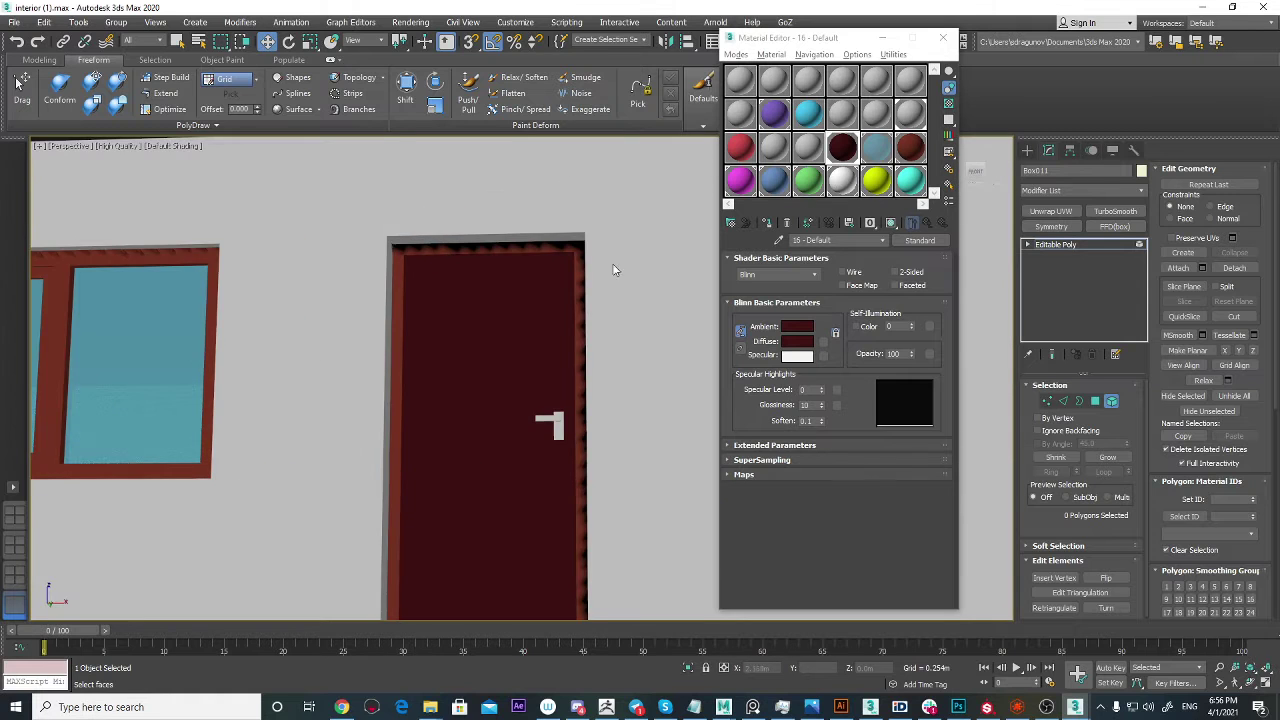
middle_click_drag(545, 448, 430, 284, "alt")
middle_click_drag(520, 377, 436, 445, "alt")
scroll(611, 448, "down", 5)
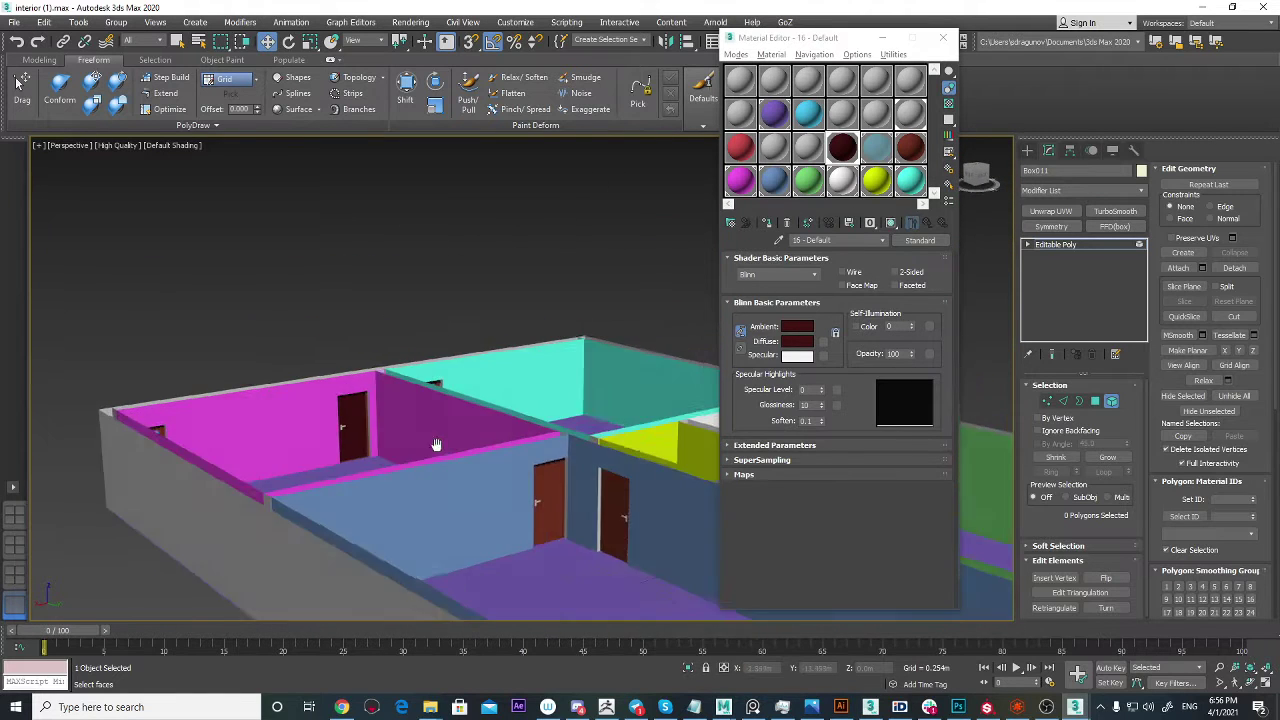
scroll(565, 502, "up", 4)
middle_click_drag(565, 502, 1024, 424)
left_click(1113, 401)
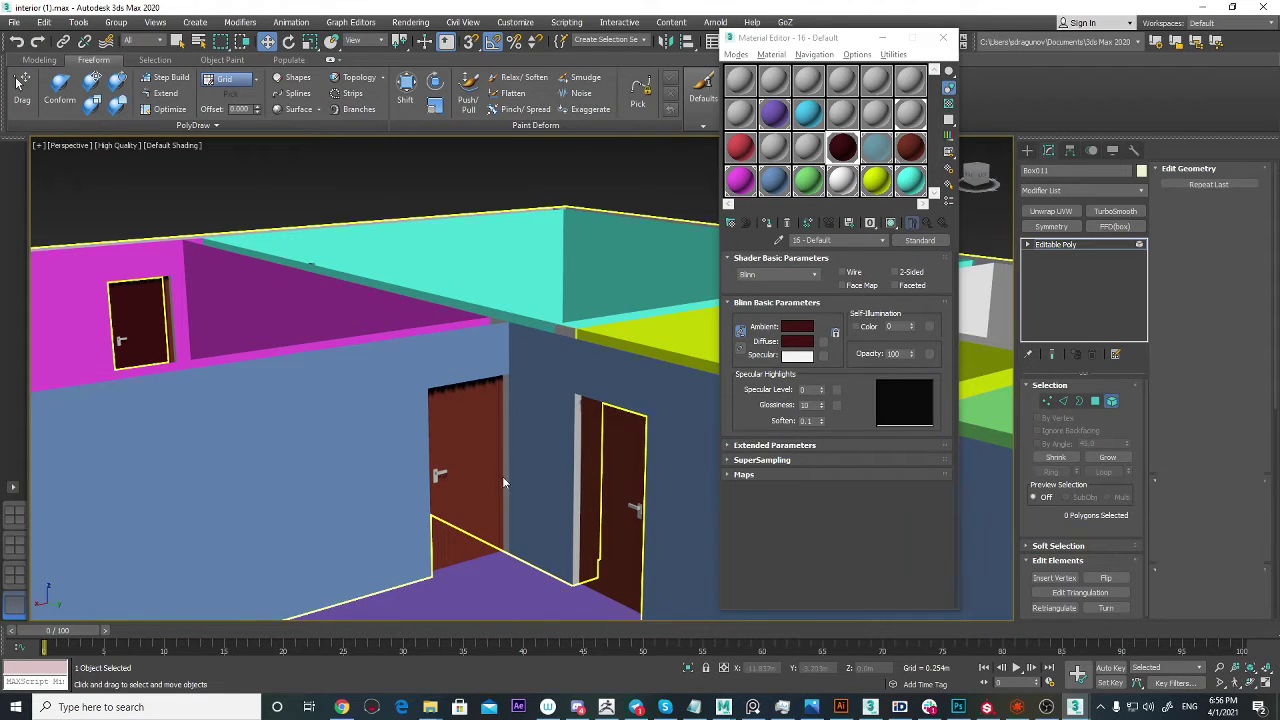
Step: Select the leaf element of the door between the magenta and blue rooms and assign the dark red material to it
left_click(460, 439)
middle_click_drag(461, 440, 651, 446, "alt")
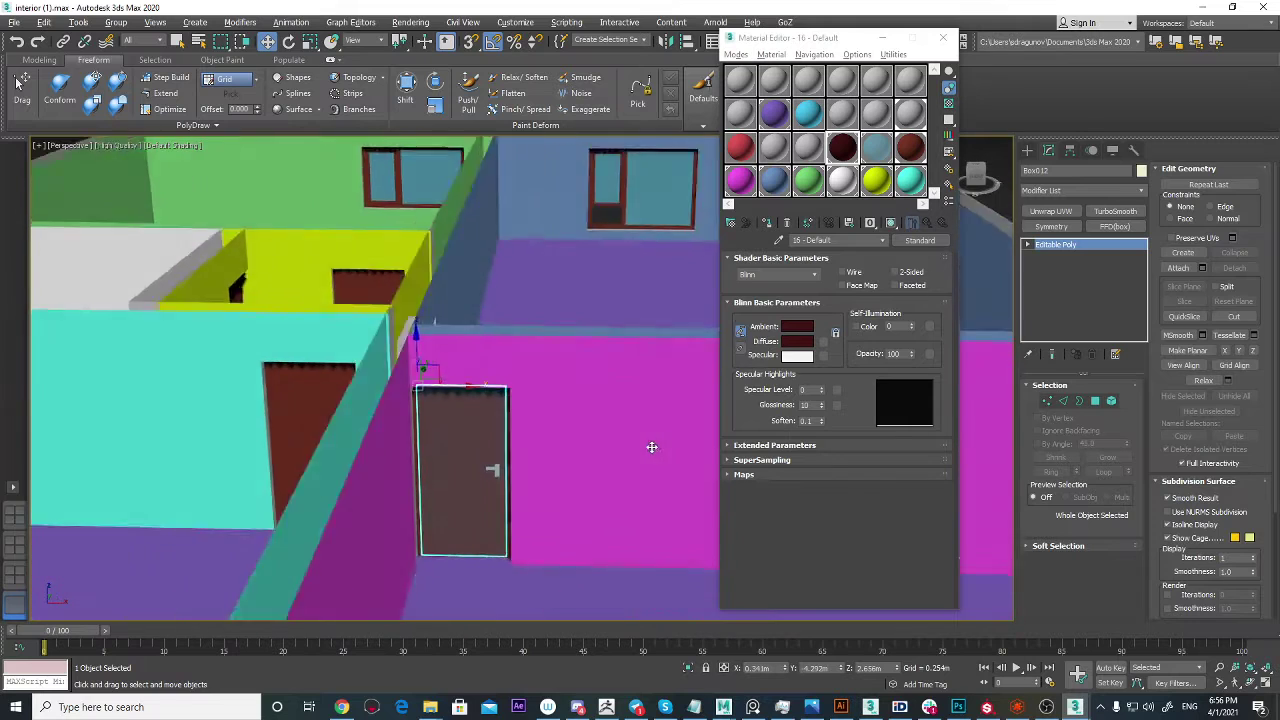
scroll(489, 434, "up", 4)
middle_click_drag(489, 434, 596, 407, "alt")
left_click(1110, 402)
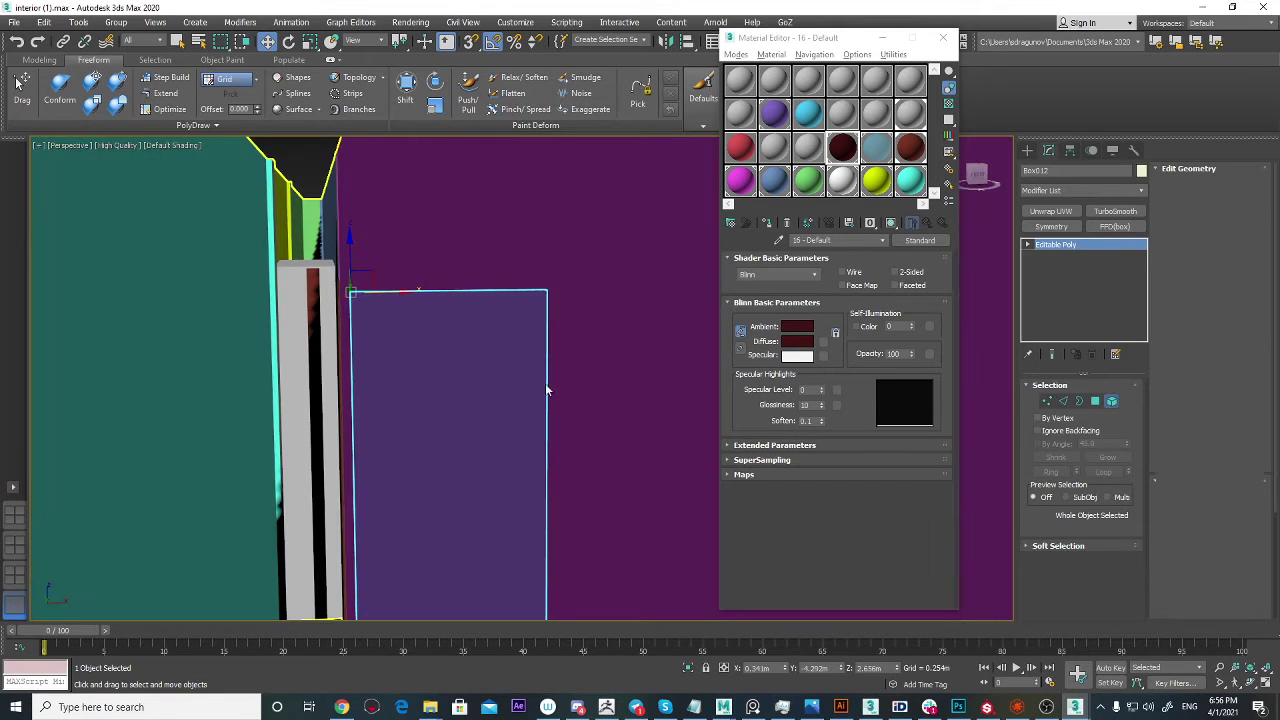
scroll(508, 443, "down", 4)
left_click(498, 423)
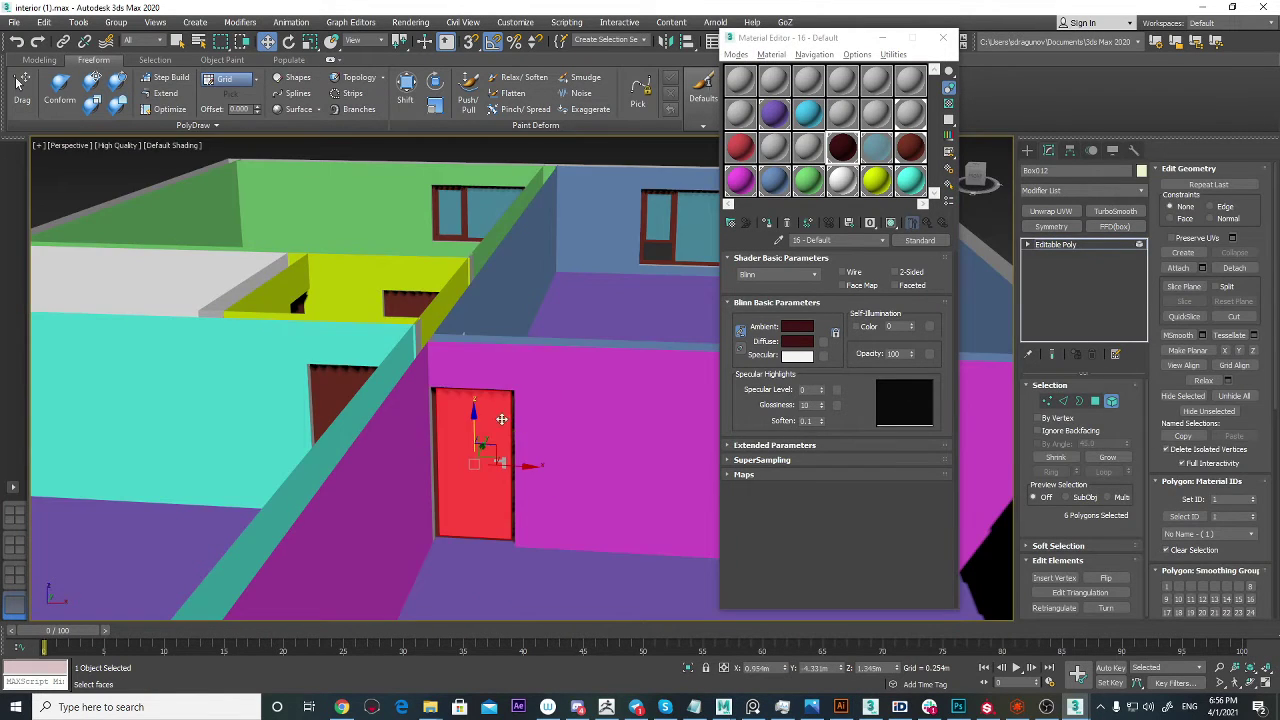
middle_click_drag(498, 423, 384, 434, "alt")
scroll(384, 434, "up", 2)
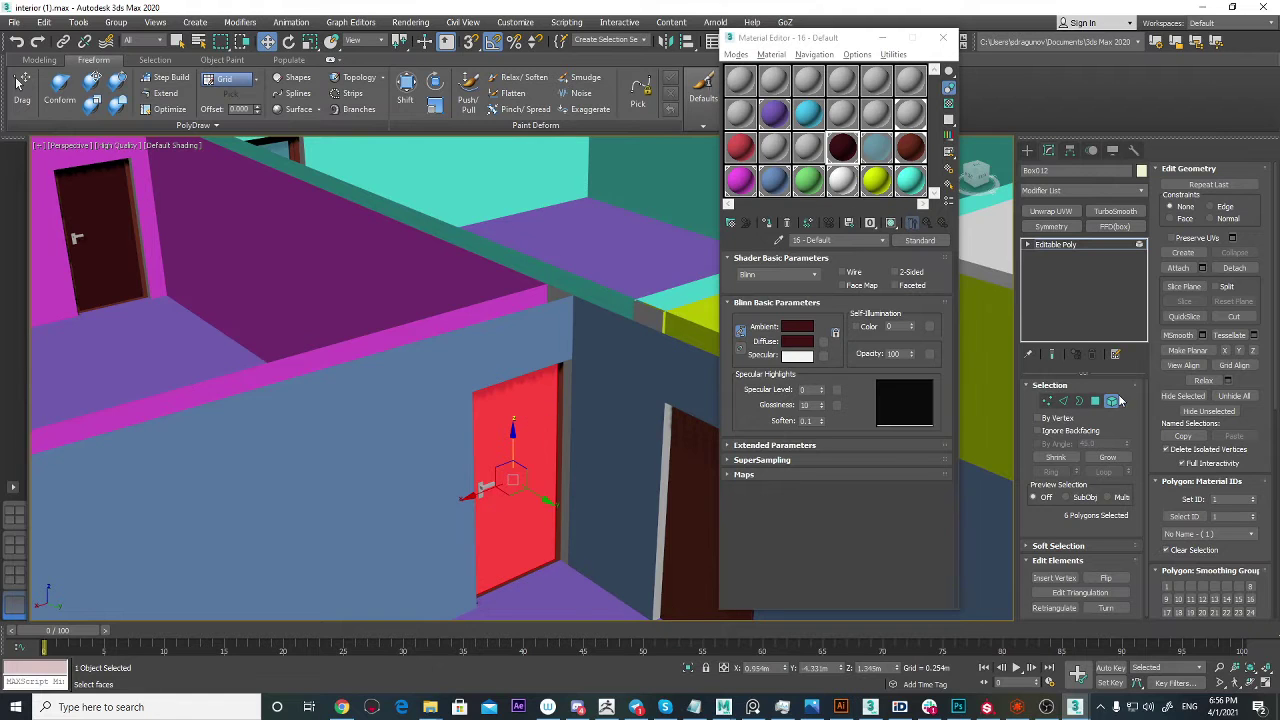
middle_click_drag(530, 413, 700, 431)
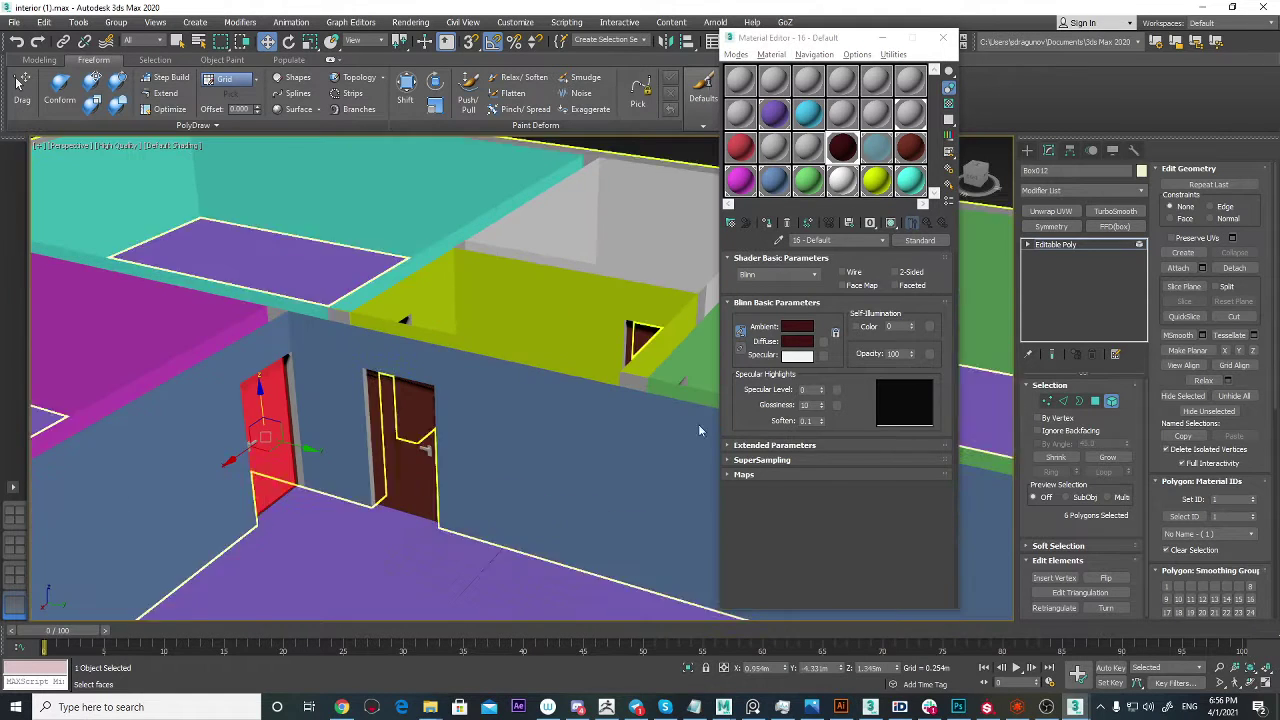
Step: Assign the dark red material to the leaf element of the blue room's door to the yellow hallway
left_click(1111, 402)
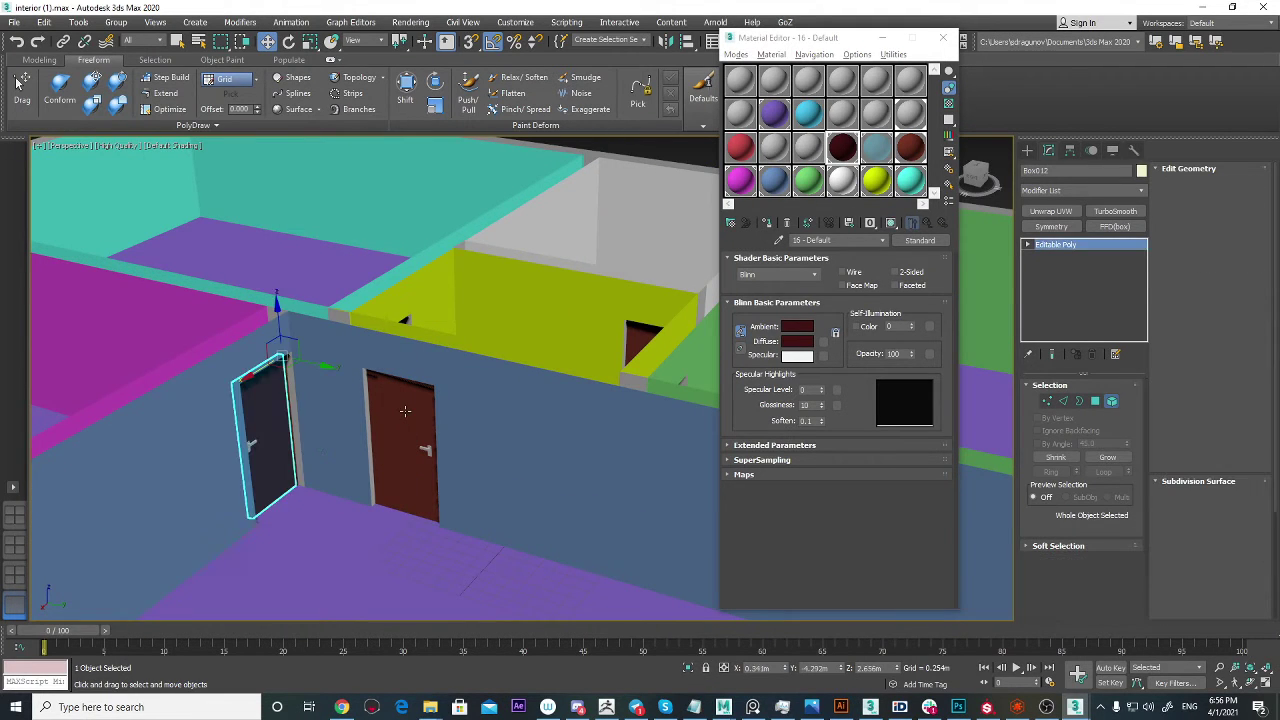
left_click(406, 417)
scroll(408, 418, "up", 4)
middle_click_drag(420, 426, 600, 370, "alt")
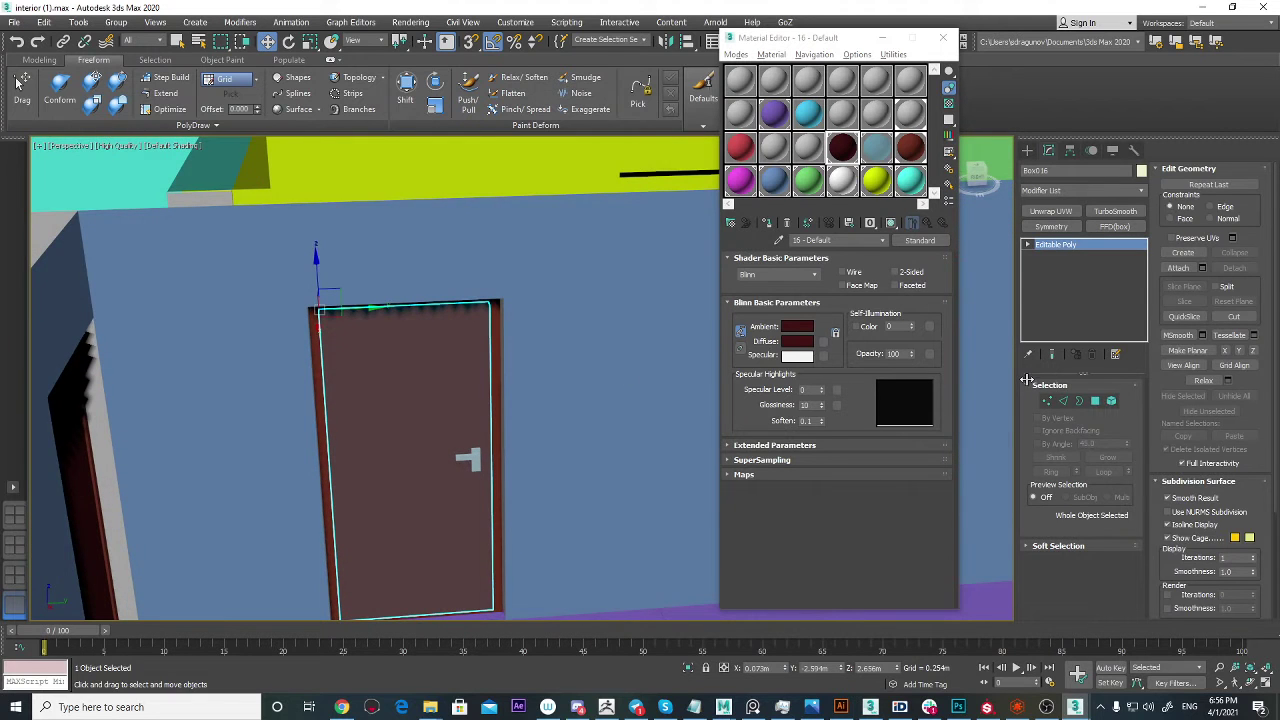
left_click(1111, 401)
left_click(471, 388)
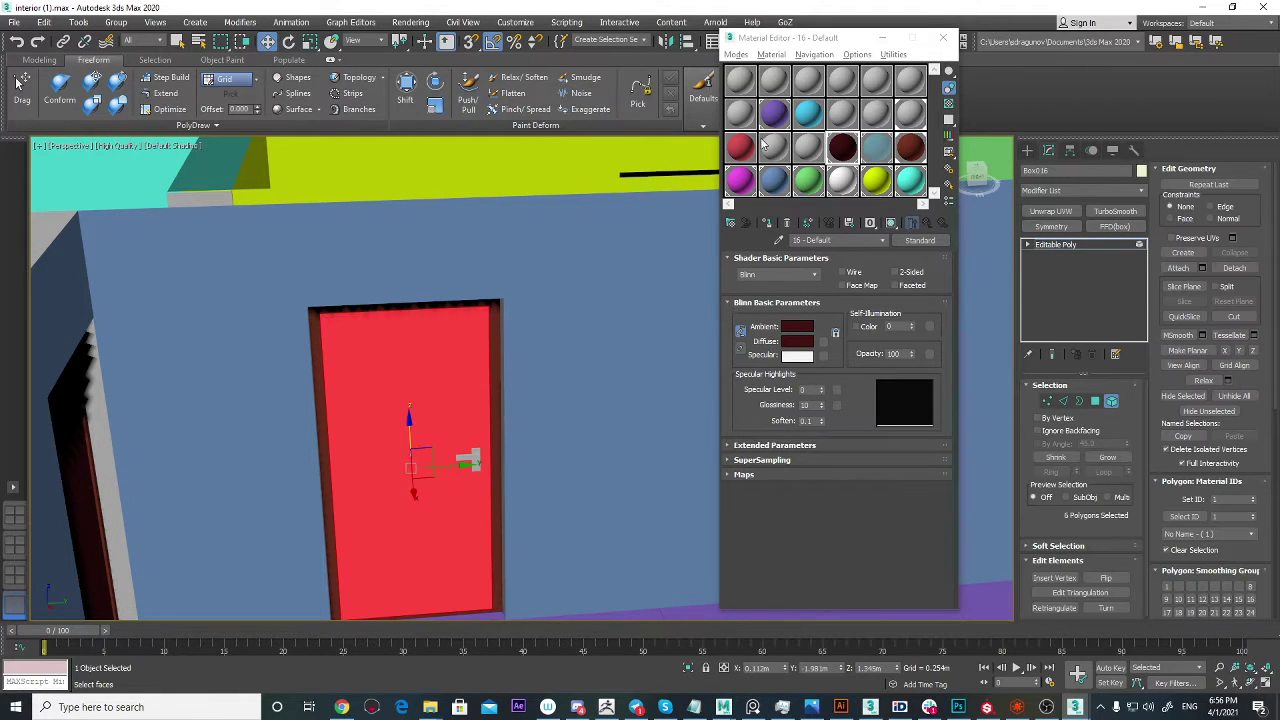
left_click_drag(350, 403, 352, 403)
middle_click_drag(510, 374, 445, 377, "alt")
left_click(550, 364)
Step: Assign the dark red material to the leaf element of the door between the yellow hallway and the turquoise room
scroll(590, 365, "down", 6)
scroll(444, 377, "up", 10)
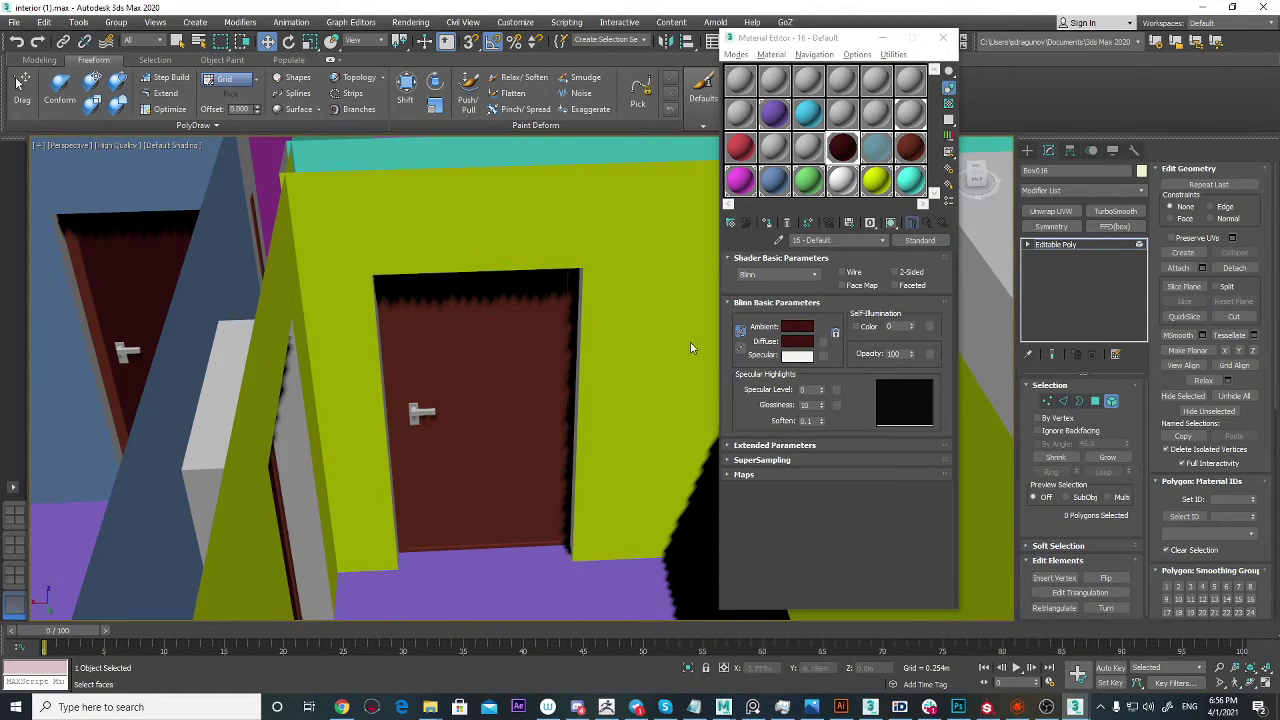
left_click(1112, 402)
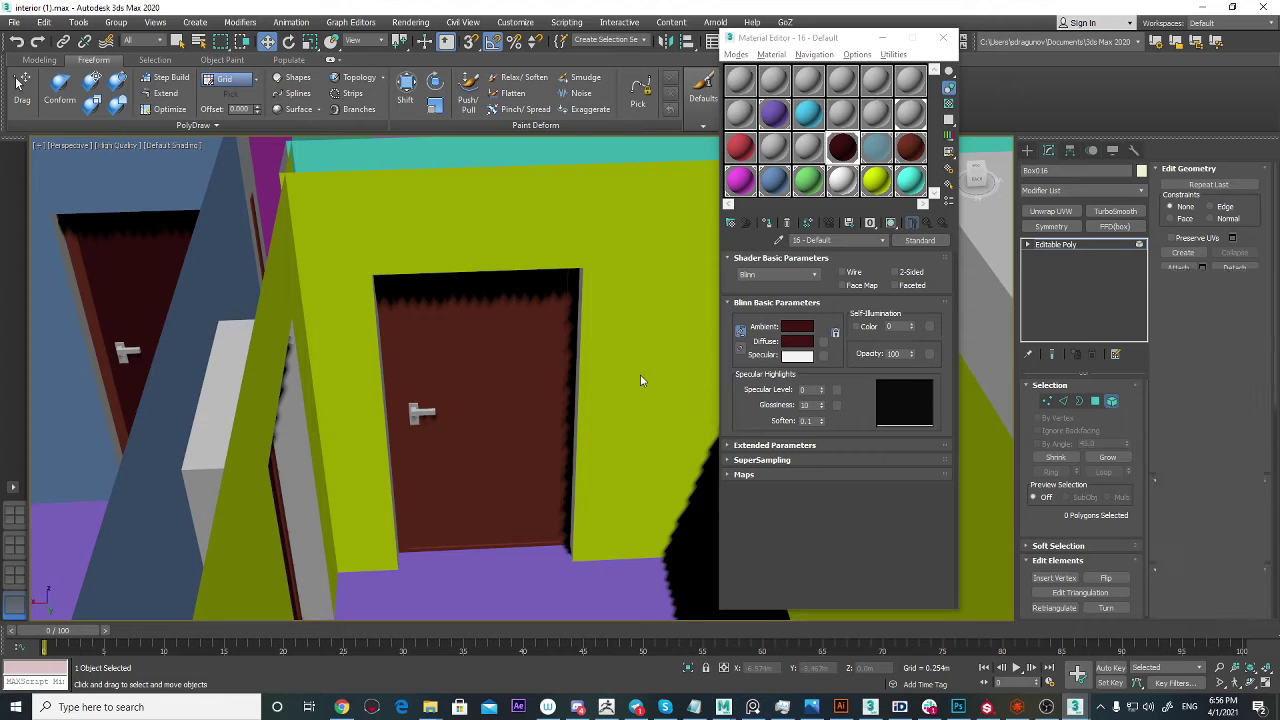
left_click(172, 145)
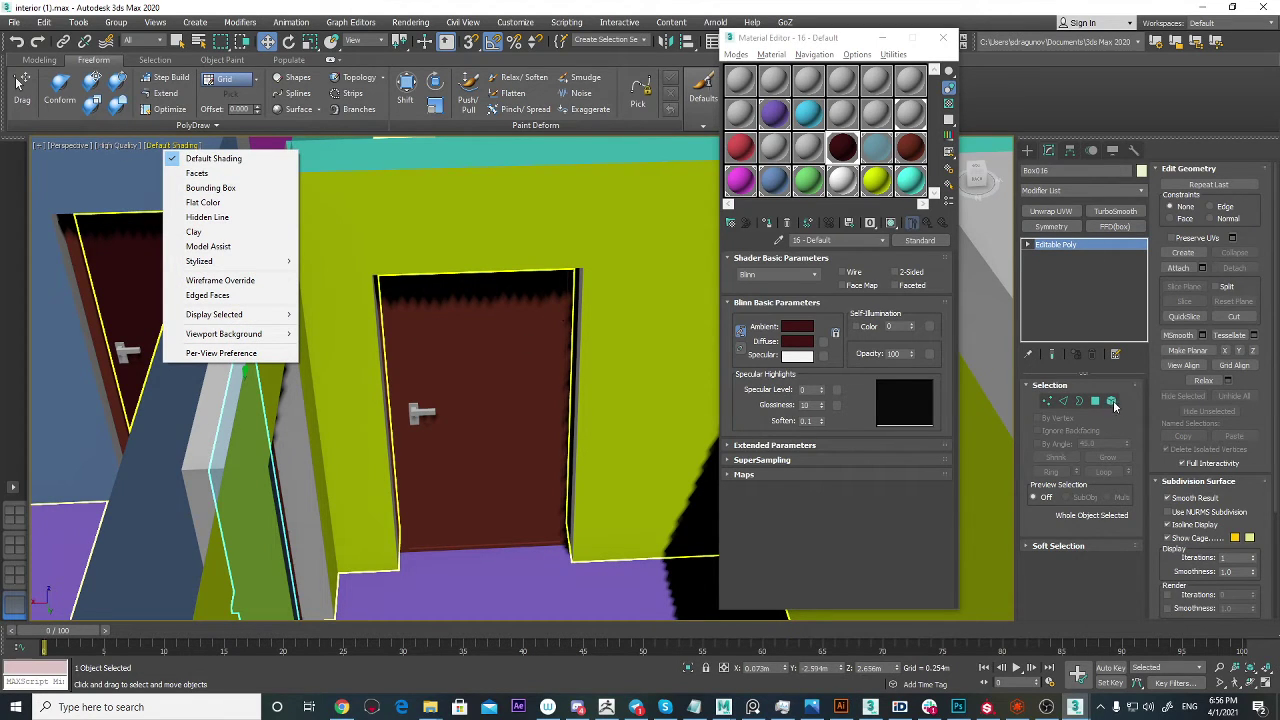
left_click(554, 391)
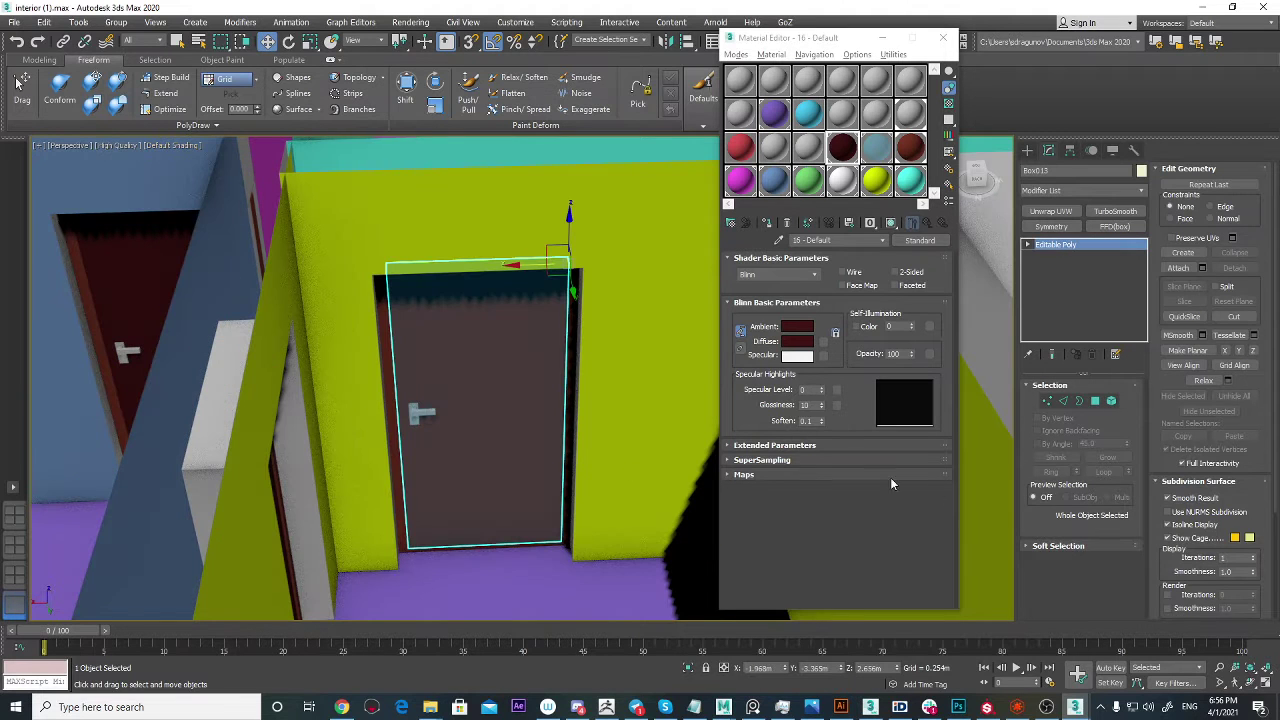
left_click(1109, 402)
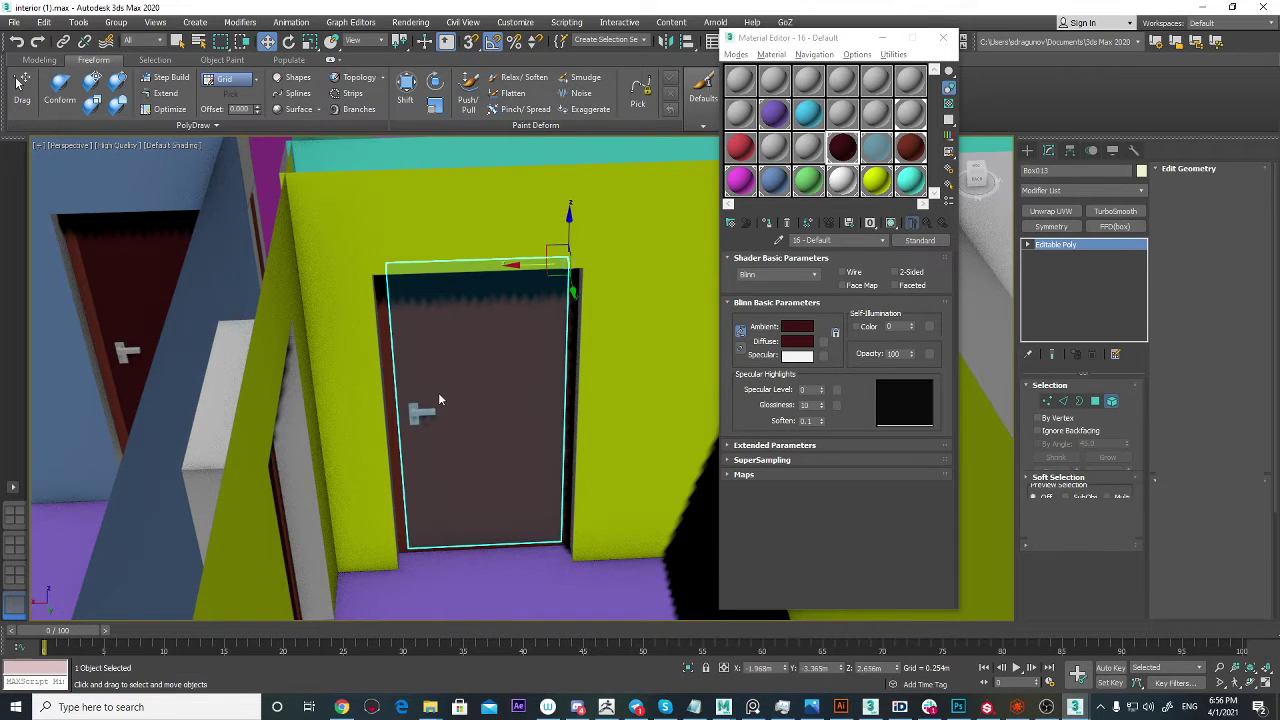
left_click(437, 391)
middle_click_drag(433, 387, 642, 400, "alt")
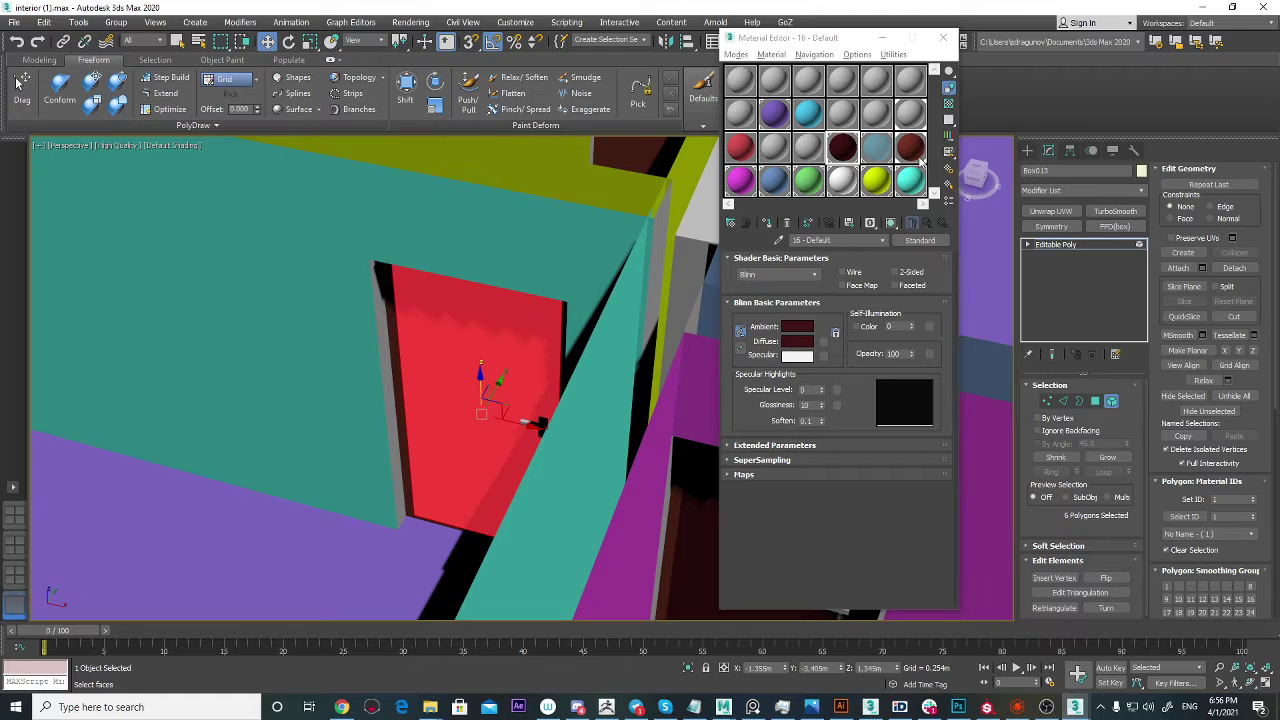
middle_click_drag(554, 334, 392, 372, "alt")
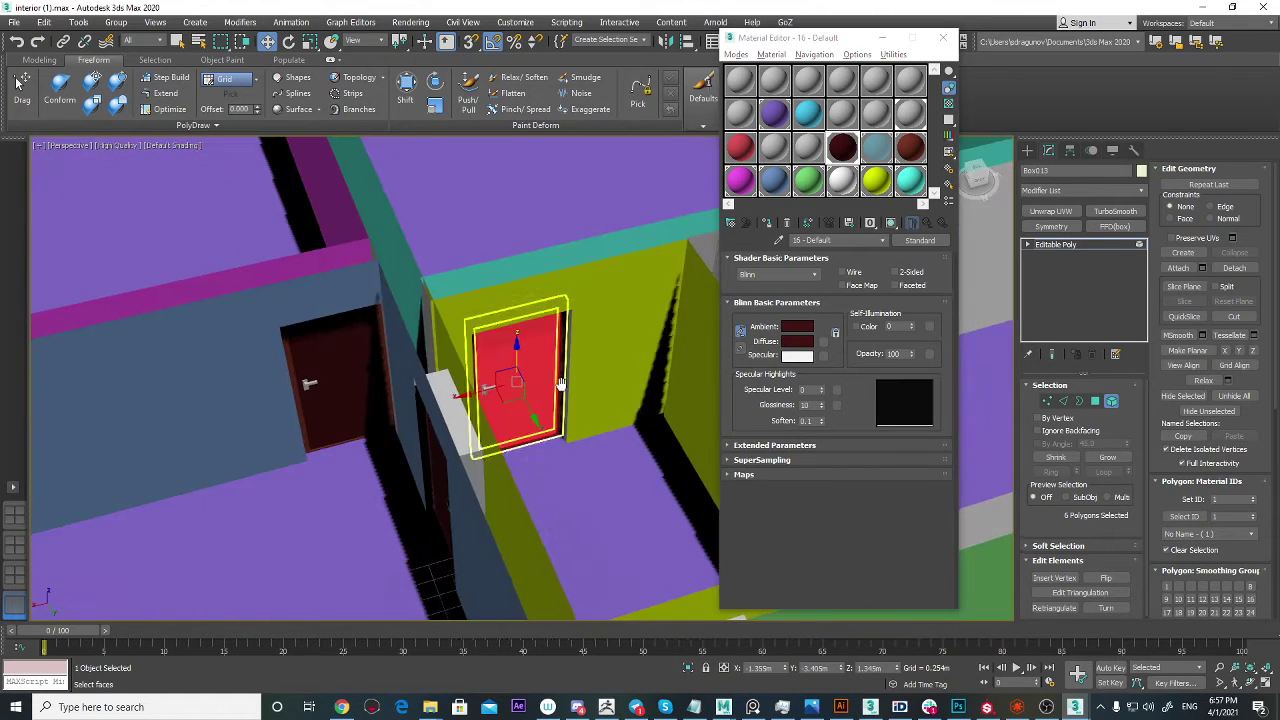
Step: Assign the dark red material to the leaf element of the door between the yellow hallway and the grey room
middle_click_drag(560, 382, 632, 505, "alt")
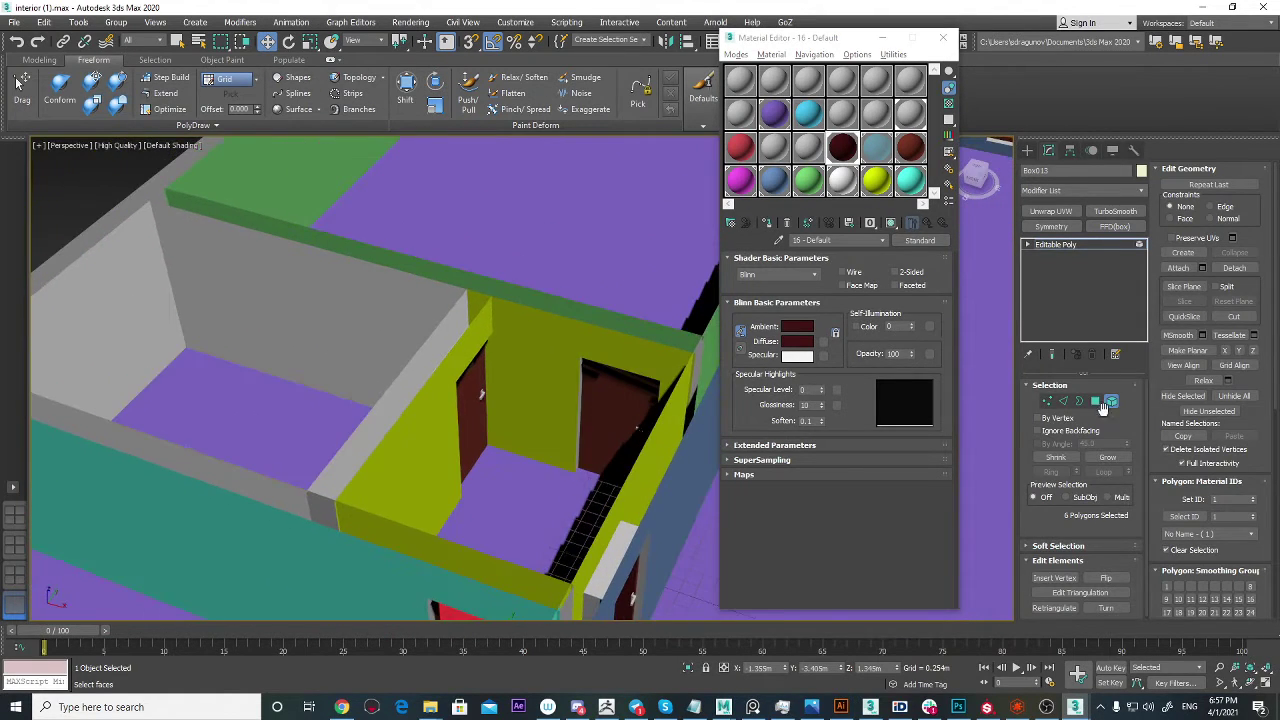
left_click(1108, 403)
scroll(458, 408, "up", 3)
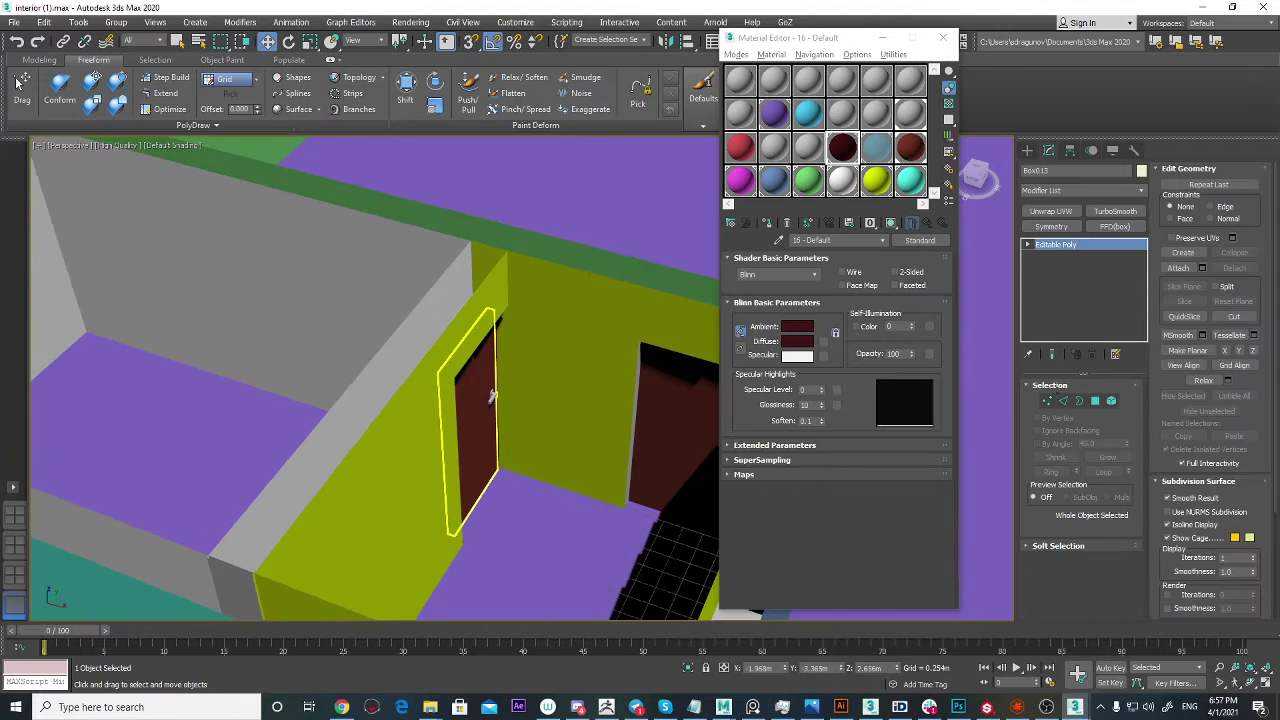
left_click(1109, 401)
left_click(466, 378)
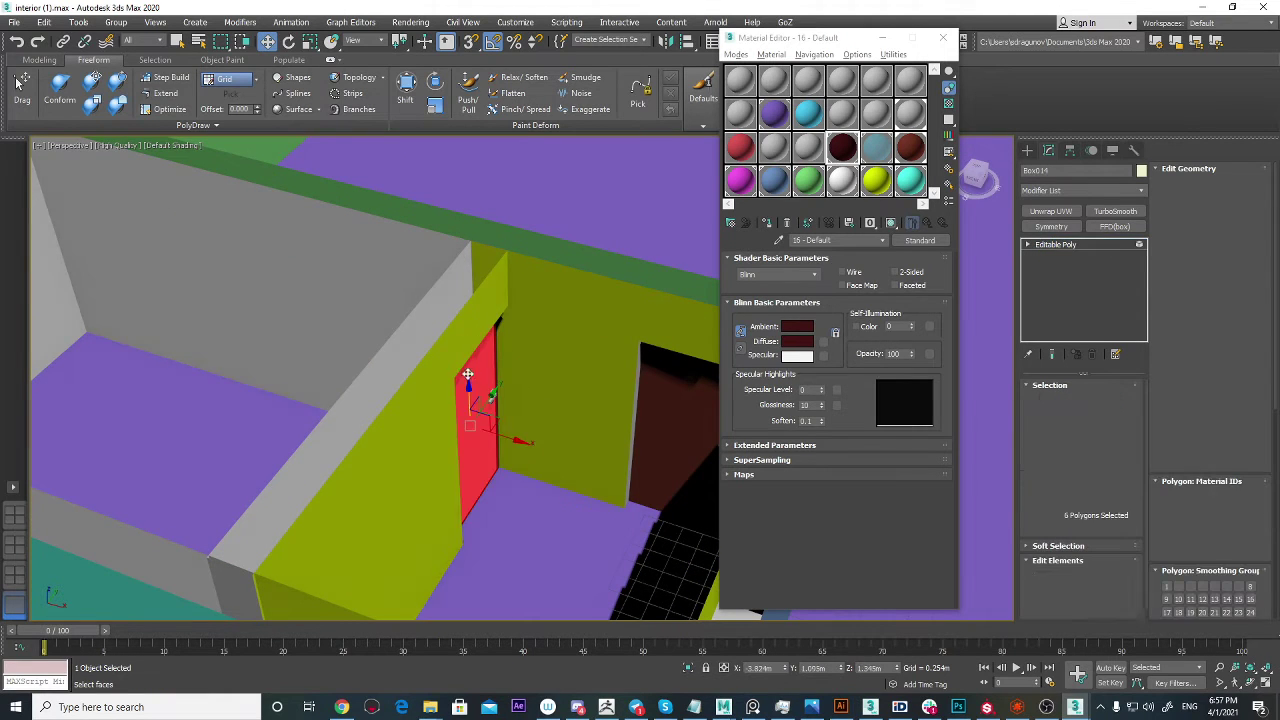
middle_click_drag(466, 372, 589, 357, "alt")
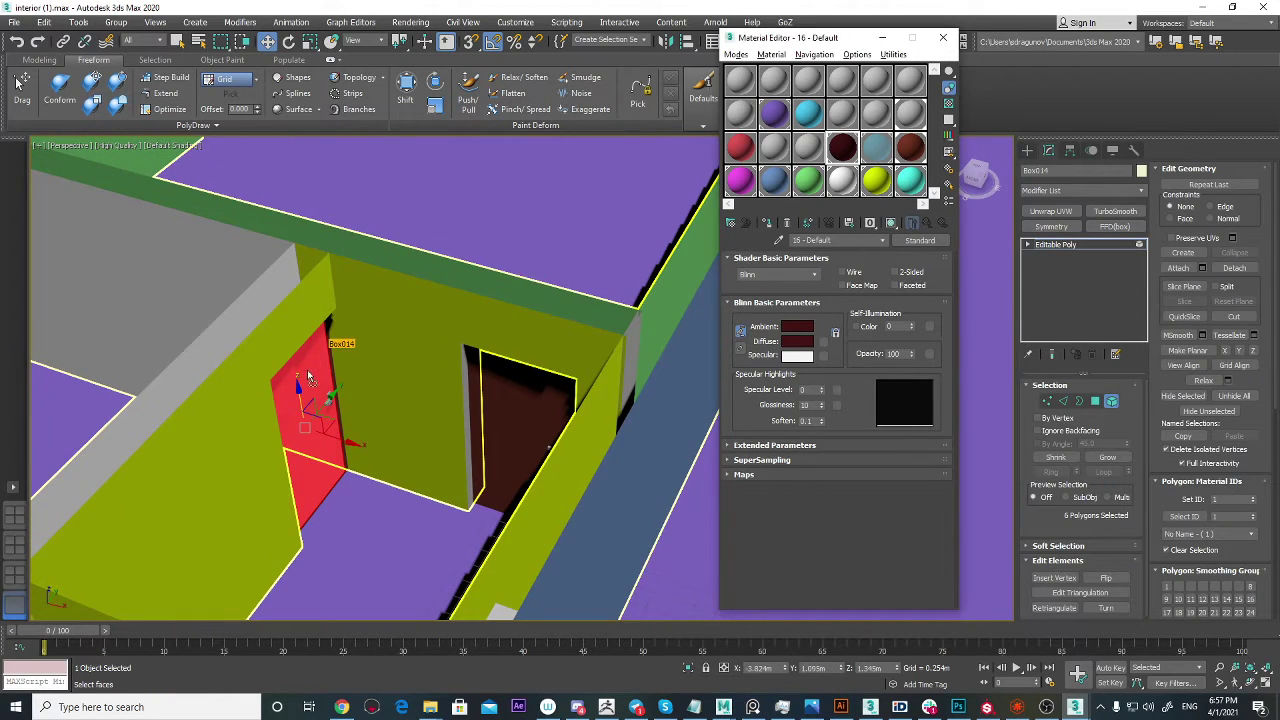
Step: Assign the dark red material to the leaf element of the door between the yellow hallway and the green room, and leave element selection
middle_click_drag(308, 377, 523, 534, "alt")
scroll(420, 463, "up", 4)
middle_click_drag(420, 463, 500, 488)
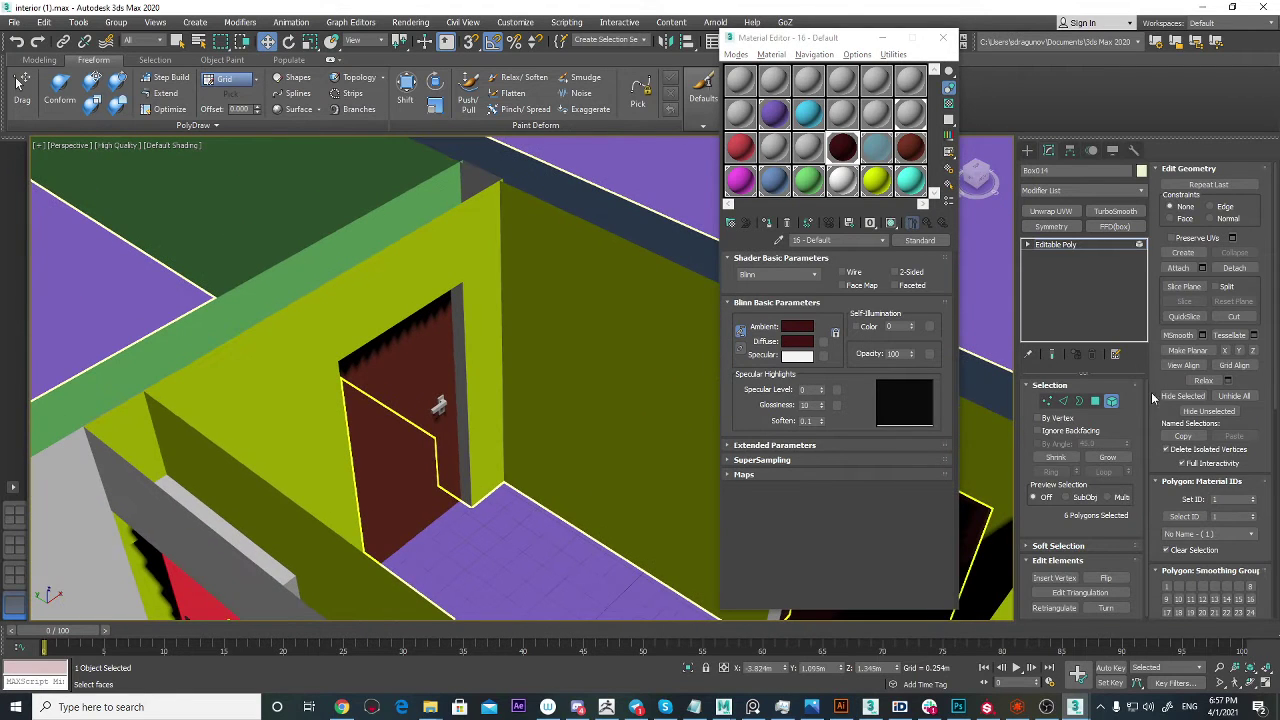
left_click(406, 346)
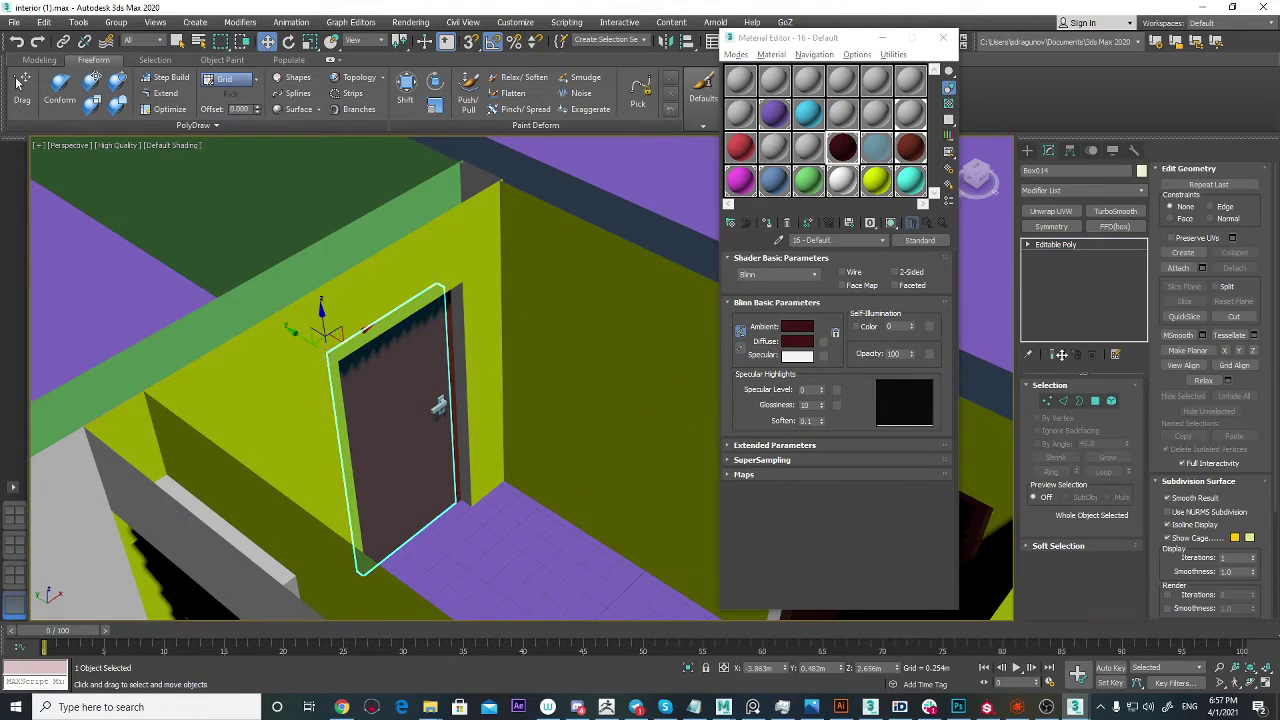
left_click(1111, 401)
left_click(394, 368)
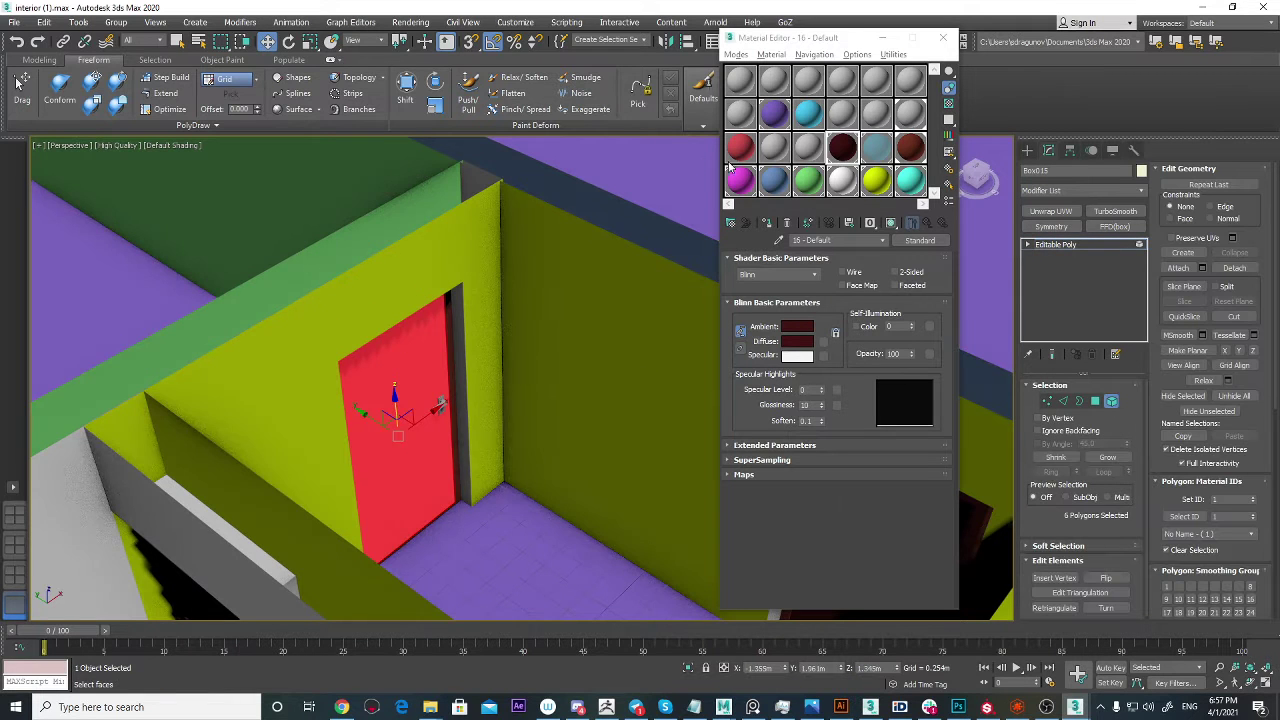
scroll(415, 388, "down", 6)
middle_click_drag(528, 449, 762, 425, "alt")
scroll(449, 414, "up", 5)
middle_click_drag(451, 414, 770, 375, "alt")
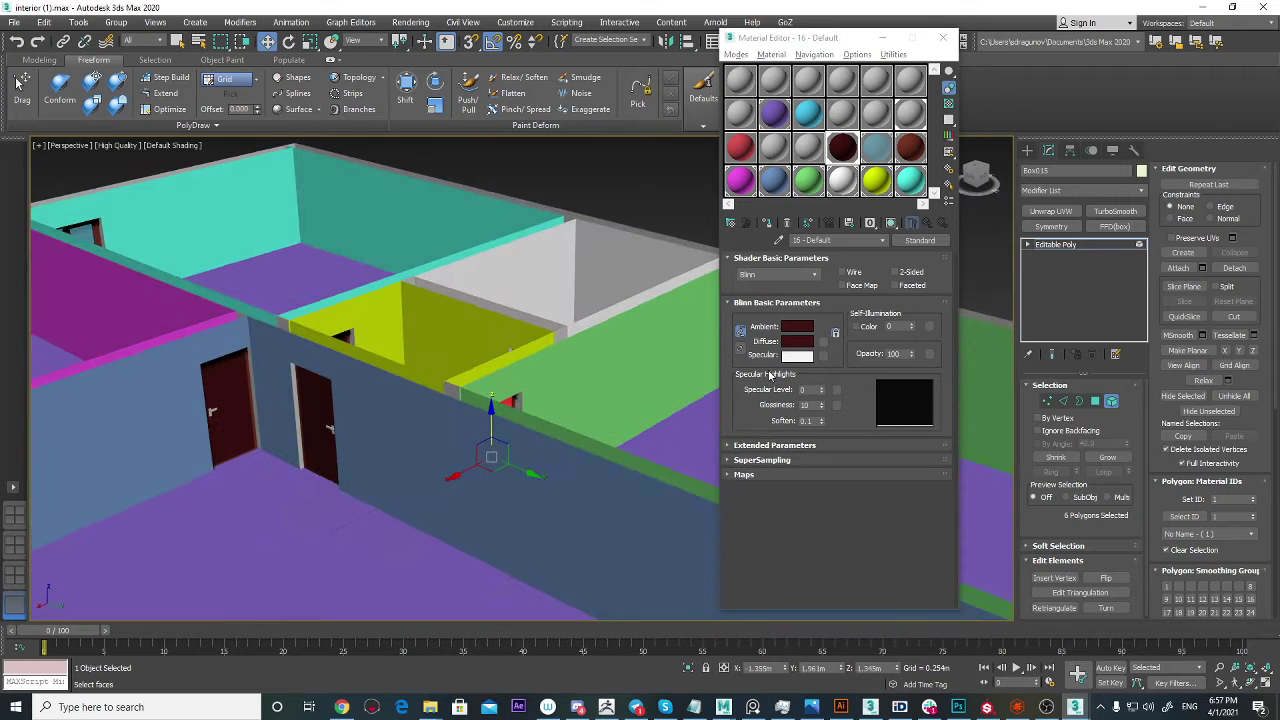
left_click(1112, 401)
Step: Move the sash of the outer window beside the entrance door out of its frame as a test, and undo the move
scroll(571, 514, "down", 4)
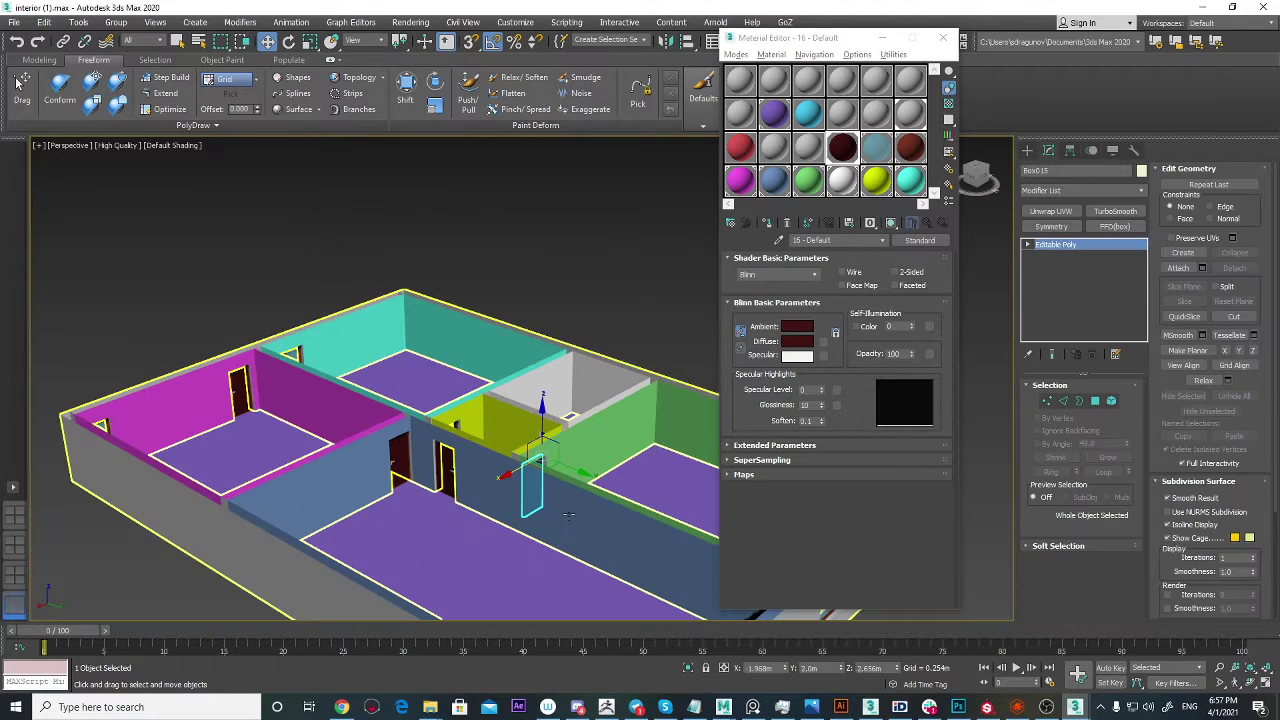
scroll(510, 480, "down", 6)
left_click(502, 550)
middle_click_drag(507, 489, 595, 486, "alt")
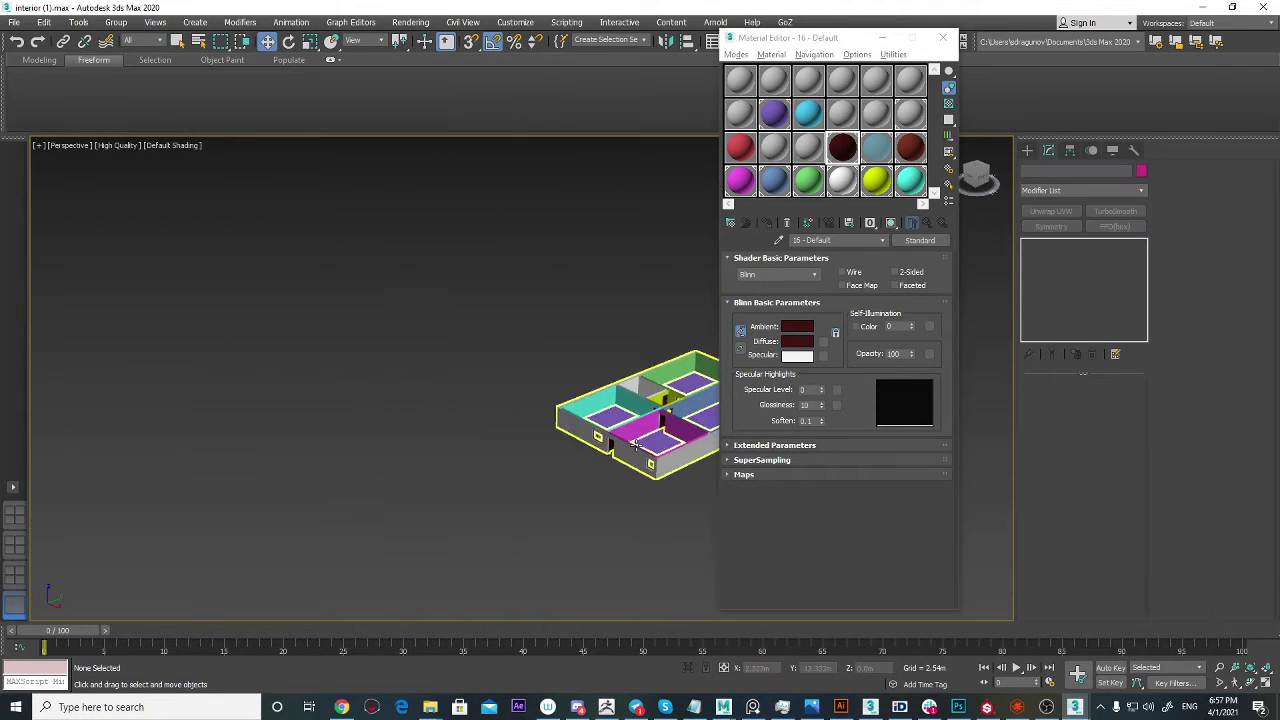
scroll(489, 531, "up", 3)
middle_click_drag(658, 440, 543, 505)
scroll(543, 497, "up", 5)
scroll(458, 462, "up", 6)
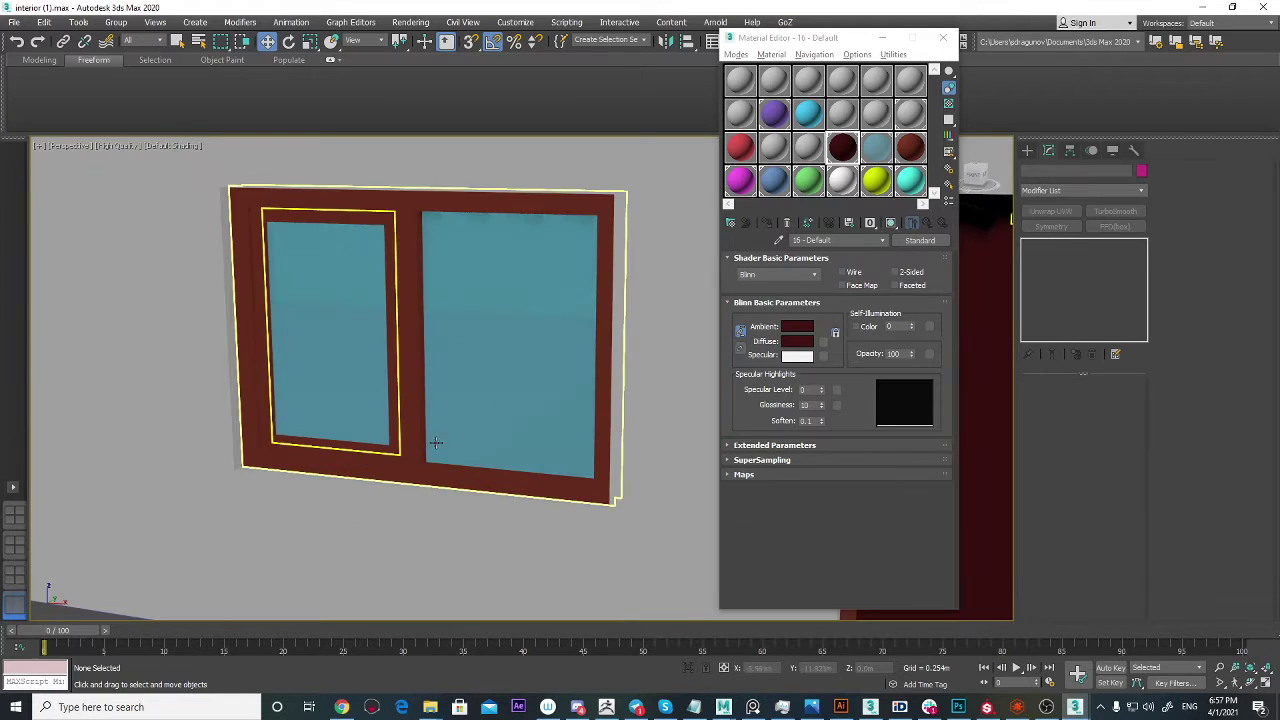
left_click(371, 449)
scroll(400, 458, "down", 5)
scroll(400, 458, "up", 3)
middle_click_drag(345, 455, 409, 440, "alt")
left_click_drag(384, 318, 506, 371)
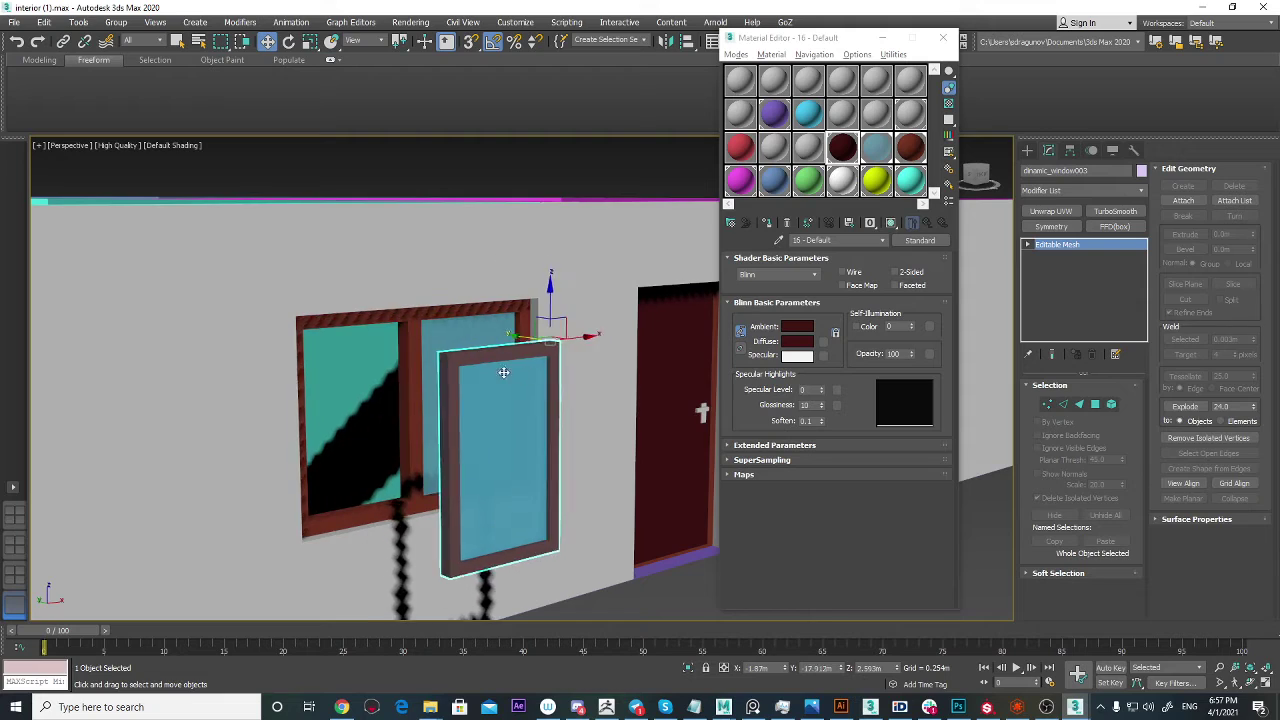
key("ctrl+z")
Step: Examine the doors of the magenta and blue rooms and the materials across the whole house
scroll(574, 426, "down", 5)
middle_click_drag(574, 426, 533, 441, "alt")
scroll(533, 441, "down", 6)
scroll(436, 459, "up", 8)
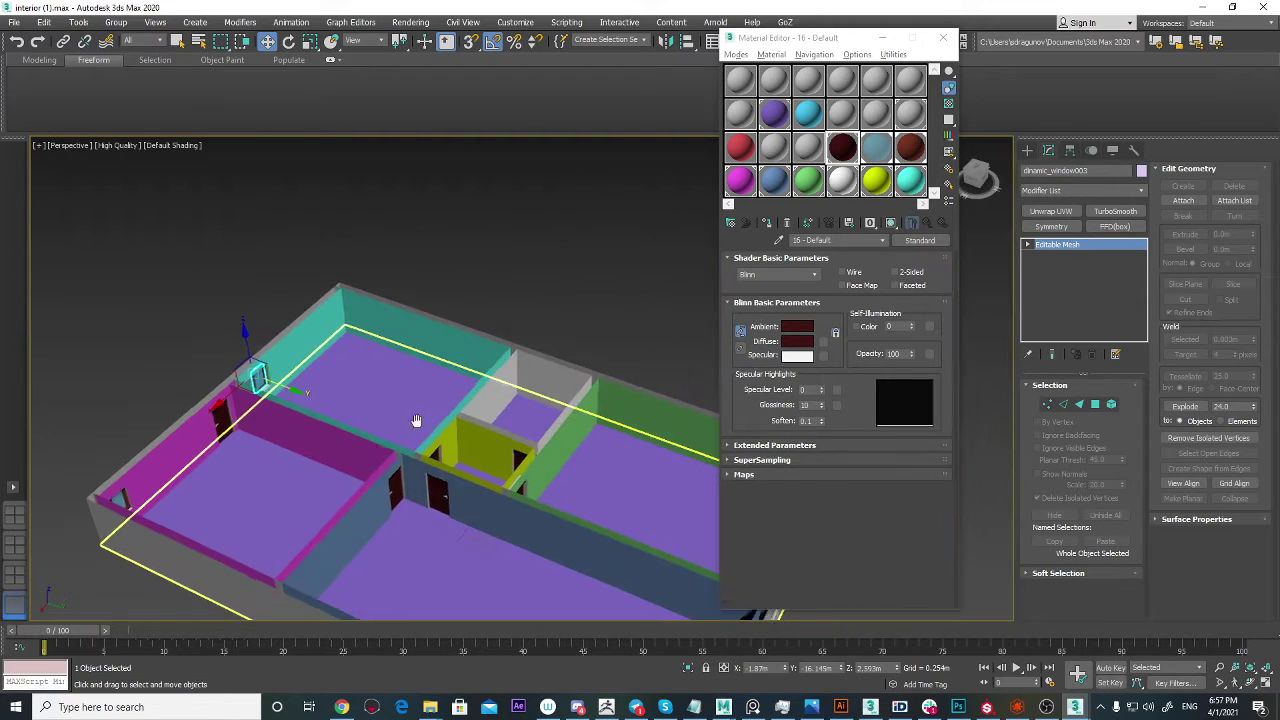
scroll(437, 459, "down", 6)
middle_click_drag(437, 459, 469, 417, "alt")
scroll(469, 417, "up", 4)
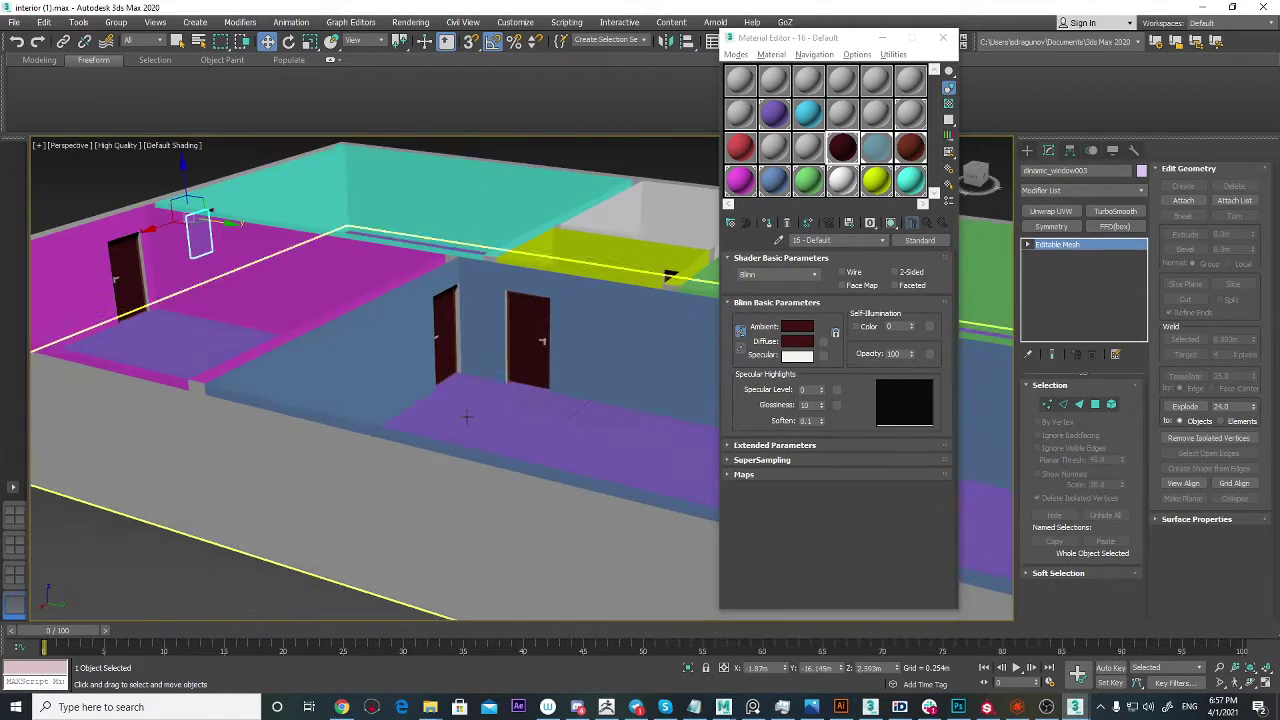
scroll(531, 294, "up", 8)
scroll(320, 310, "down", 6)
middle_click_drag(128, 307, 283, 282)
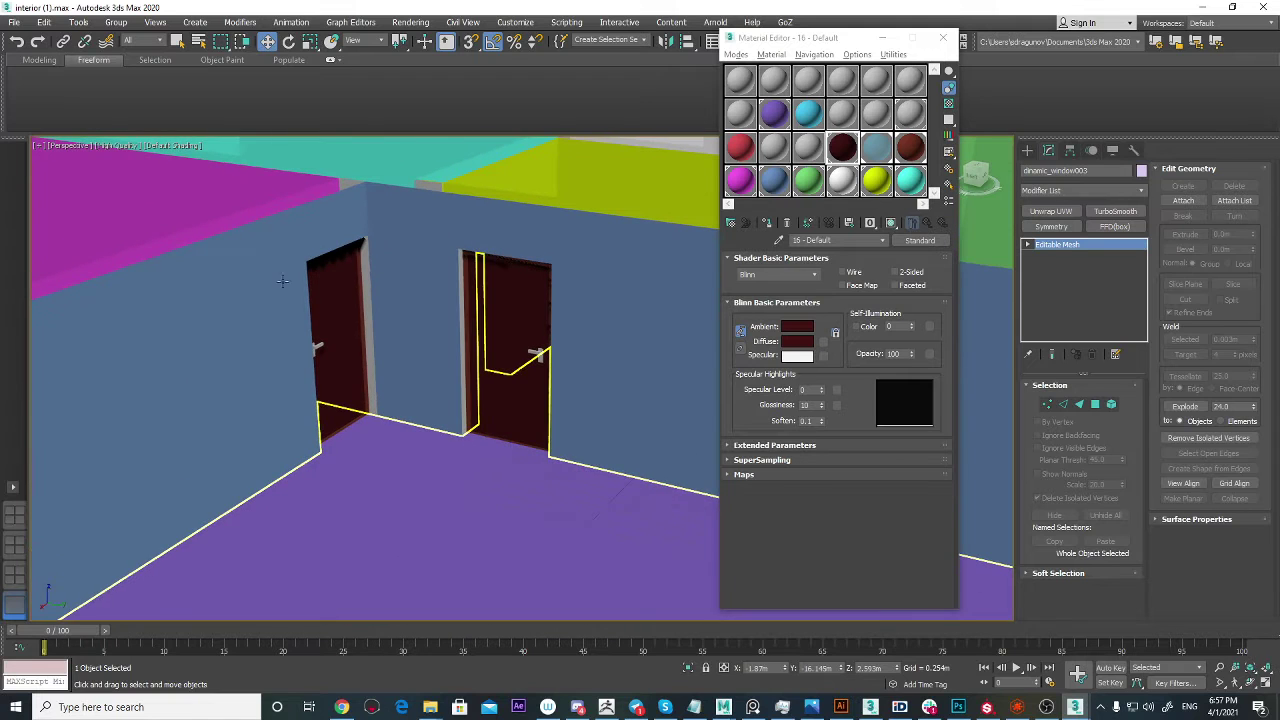
scroll(315, 346, "down", 8)
scroll(438, 460, "up", 2)
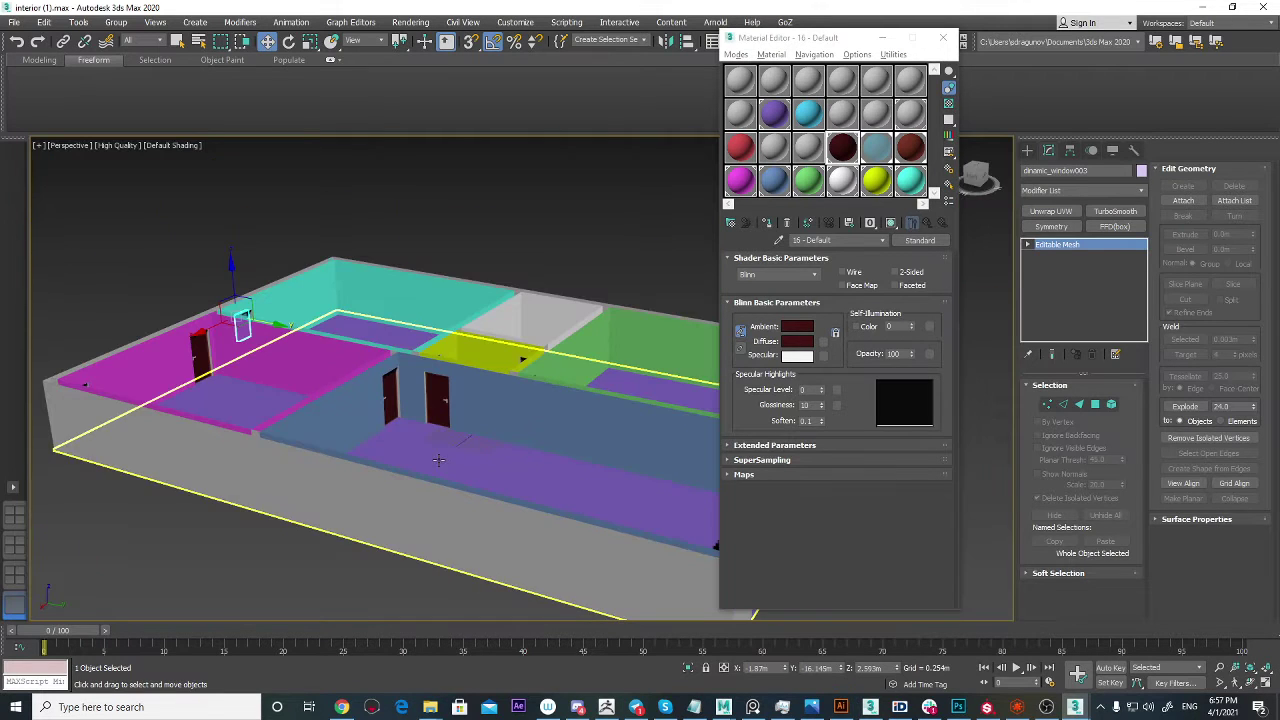
Step: Select the house's floor plane and assign the unused grey material 10 - Default to it
left_click(426, 464)
middle_click_drag(426, 464, 446, 448, "alt")
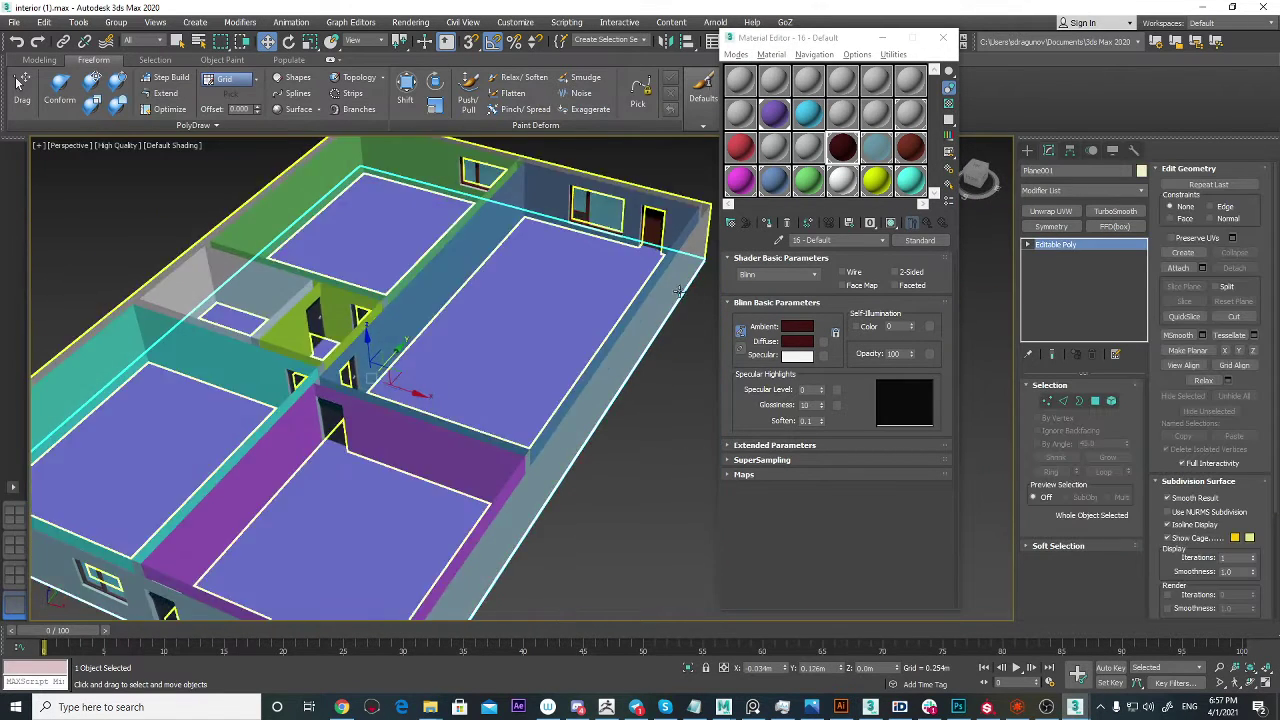
scroll(598, 304, "down", 3)
scroll(592, 307, "up", 3)
scroll(508, 292, "down", 3)
middle_click_drag(508, 292, 489, 281, "alt")
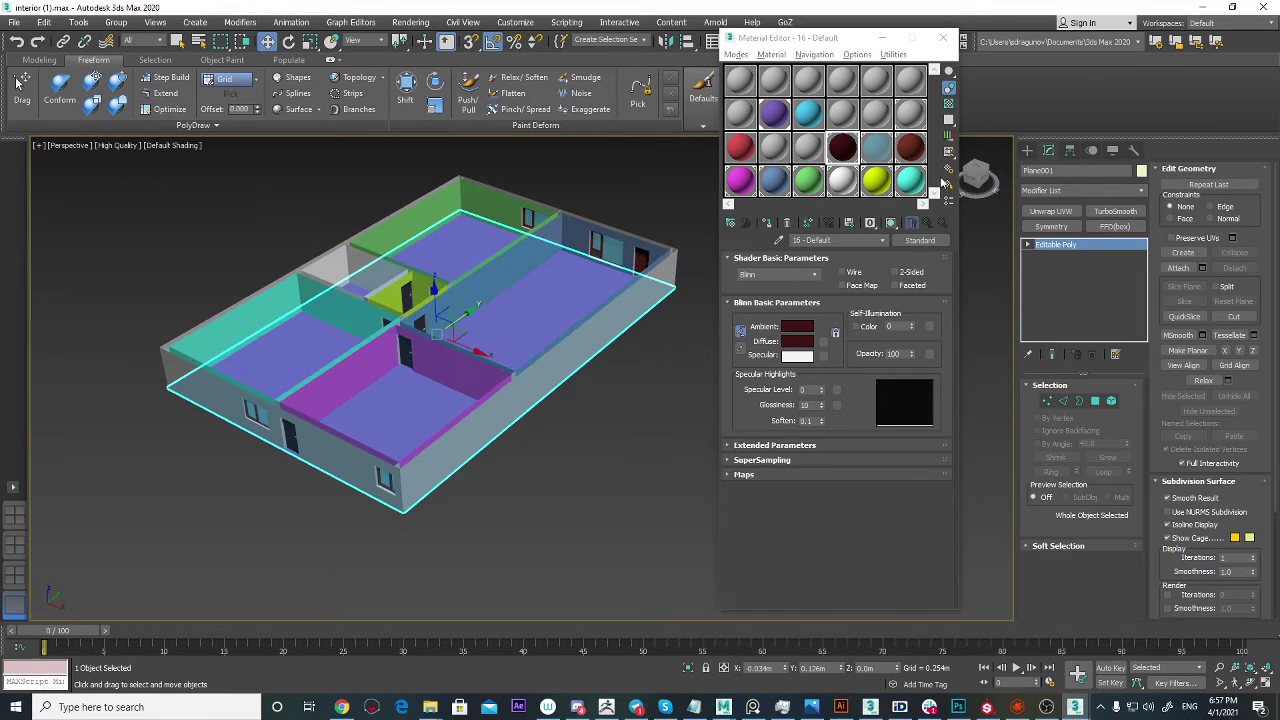
scroll(543, 303, "up", 3)
scroll(558, 345, "down", 3)
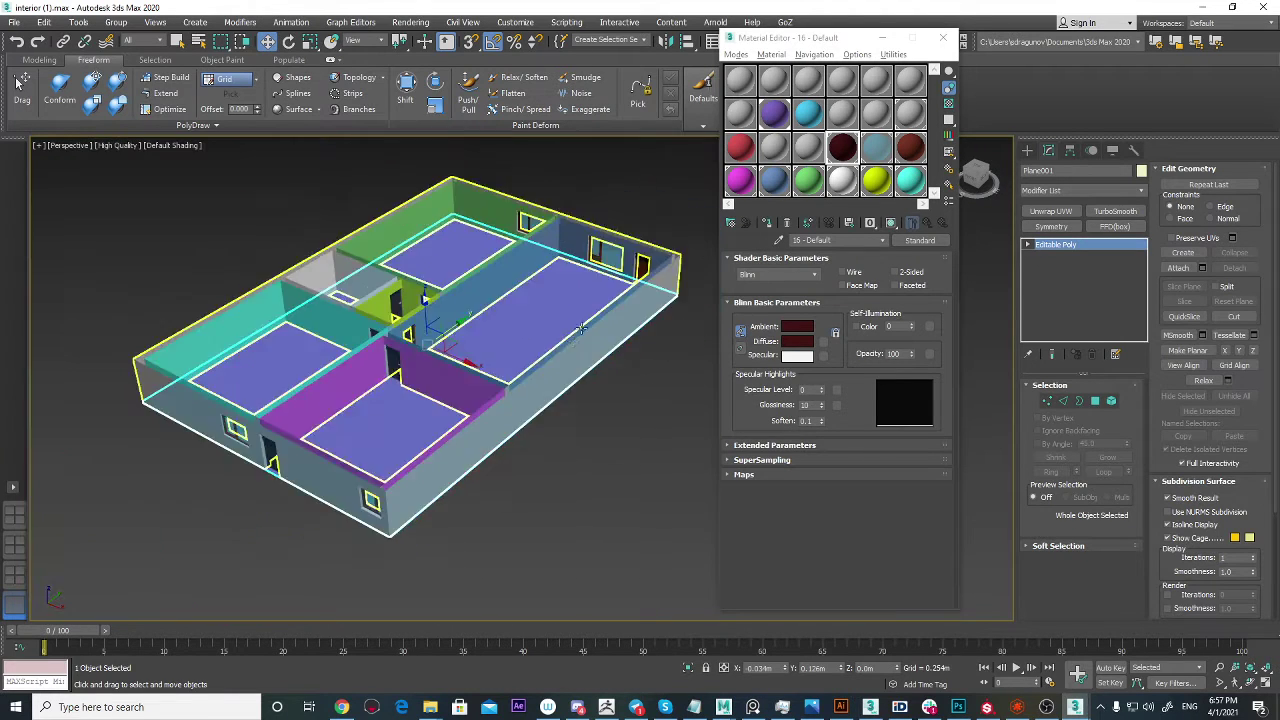
mouse_move(588, 328)
middle_mouse_down("alt")
mouse_move(652, 330)
mouse_move(590, 322)
middle_mouse_up("alt")
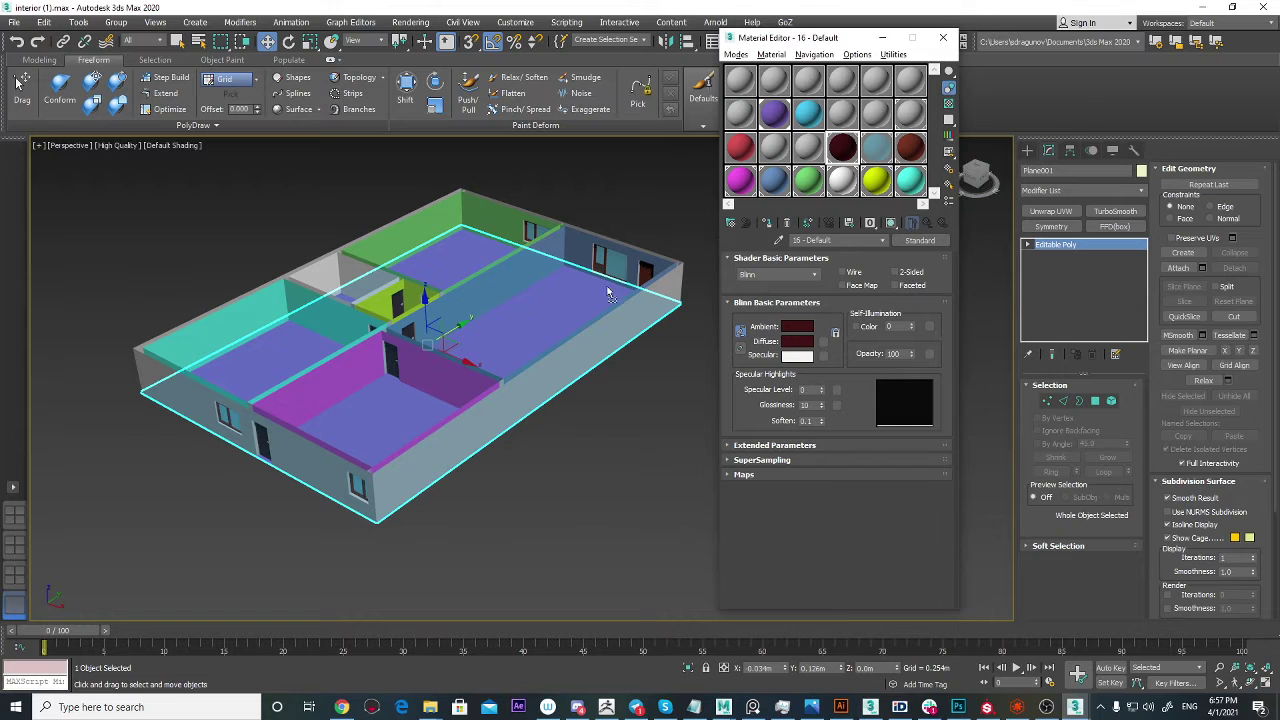
left_click_drag(610, 293, 555, 322)
middle_click_drag(531, 314, 632, 290, "alt")
scroll(628, 289, "up", 3)
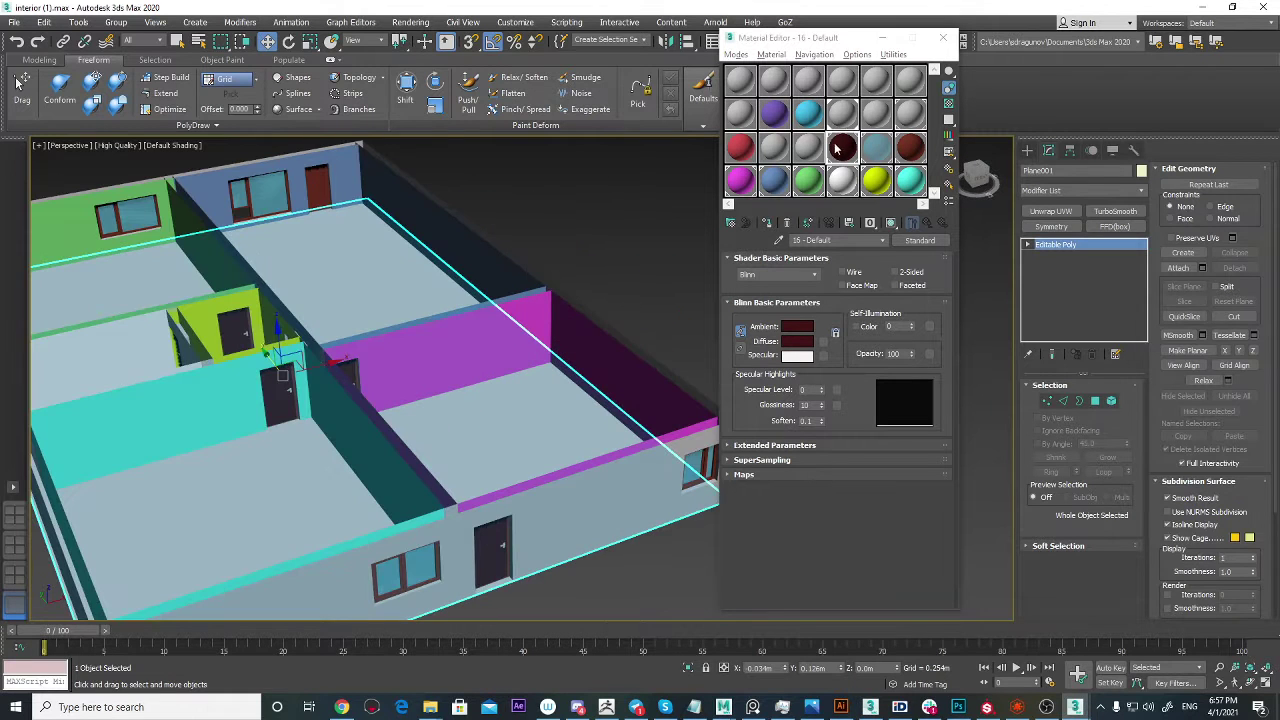
Step: Set the floor material's diffuse color to a brown with red 75, green 31 and blue 9
left_click(797, 342)
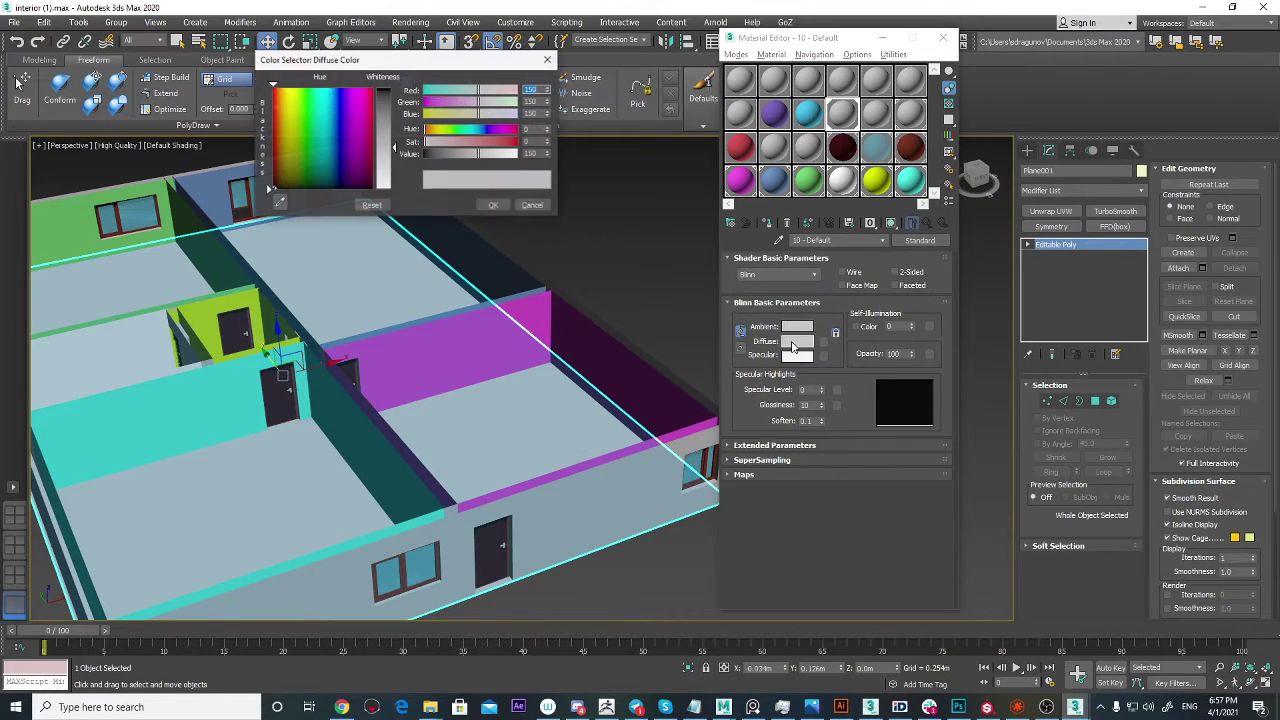
mouse_move(467, 140)
left_mouse_down()
mouse_move(488, 142)
mouse_move(441, 153)
mouse_move(482, 142)
mouse_move(430, 132)
mouse_move(460, 154)
mouse_move(505, 142)
mouse_move(451, 153)
left_mouse_up()
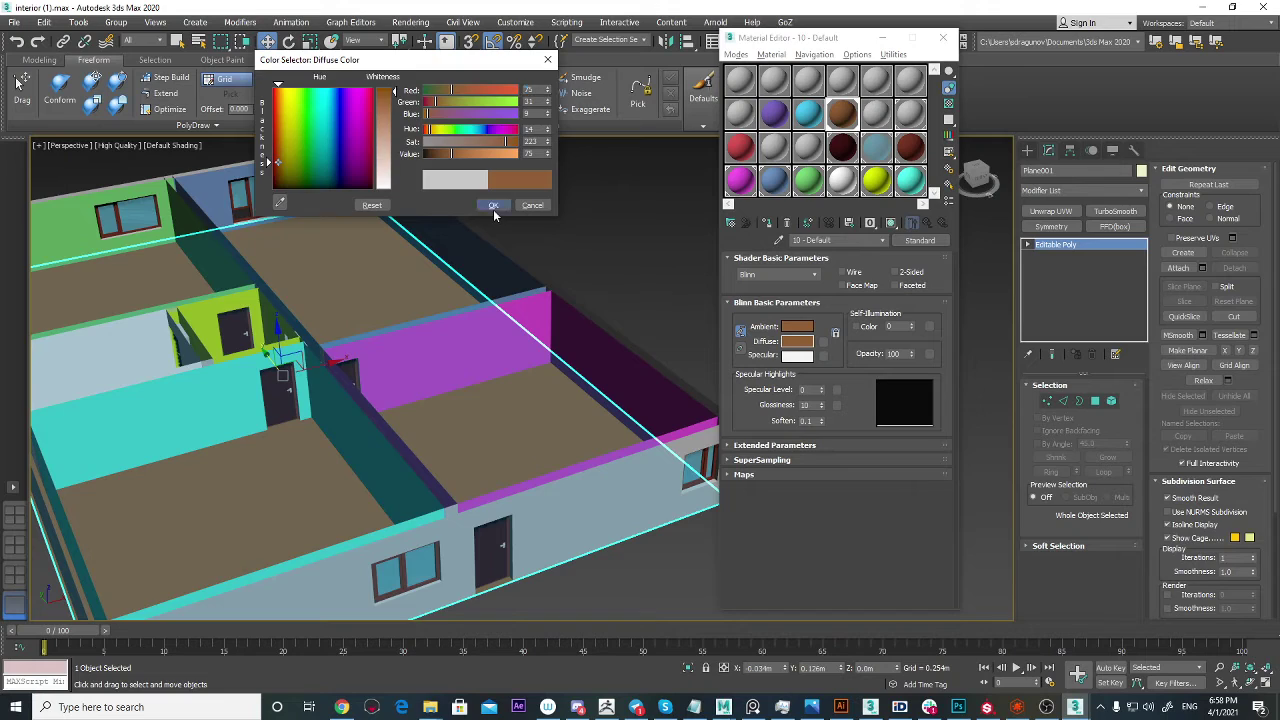
left_click(493, 209)
scroll(481, 238, "down", 5)
middle_click_drag(481, 238, 455, 280, "alt")
scroll(455, 280, "up", 5)
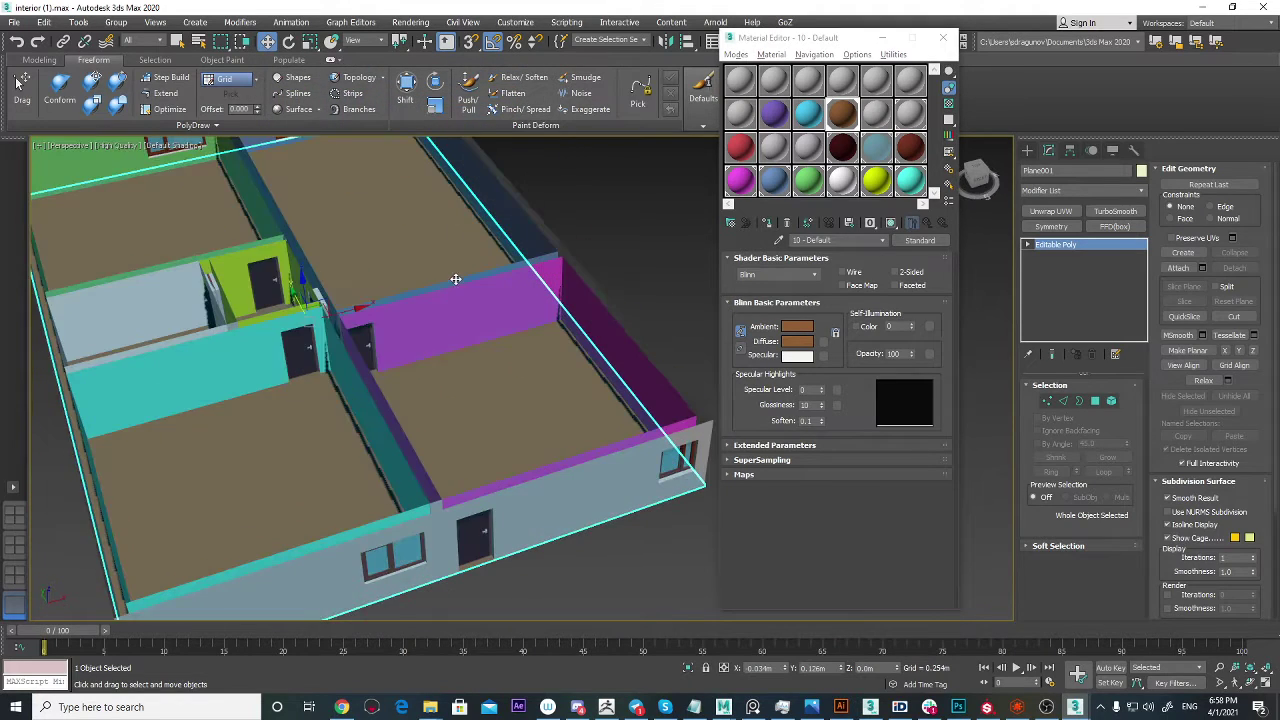
Step: Unhide all hidden objects to bring back the ceiling, and minimize the Material Editor
left_click(613, 315)
middle_click_drag(613, 315, 653, 215, "alt")
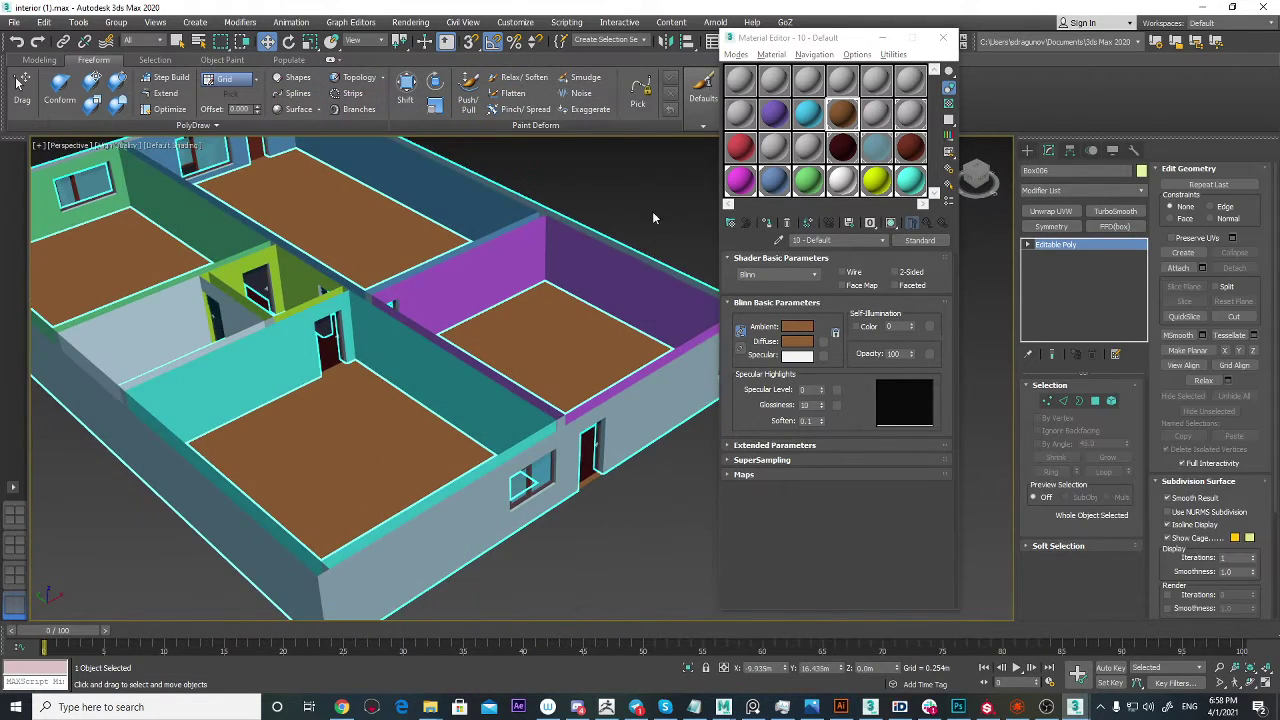
right_click(648, 205)
left_click(674, 140)
scroll(566, 331, "down", 5)
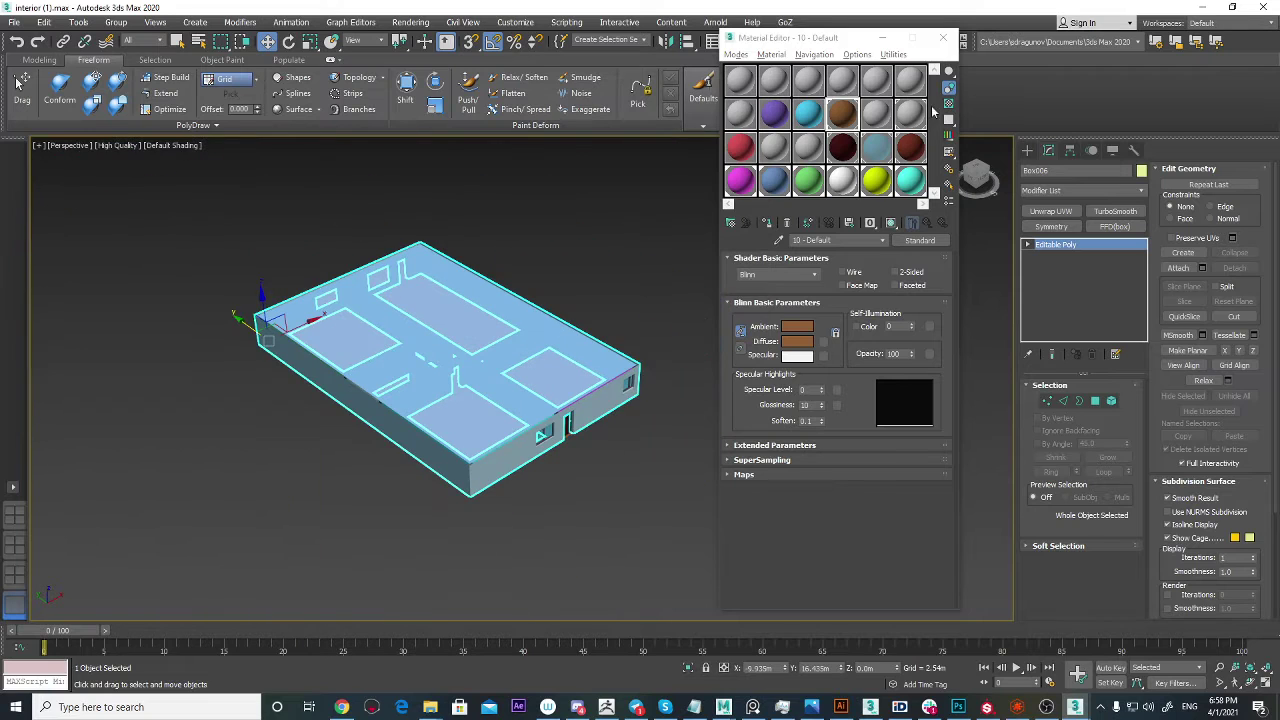
left_click(884, 37)
Step: Enable Backface Cull in the object properties of the ceiling plane Plane002
left_click(518, 336)
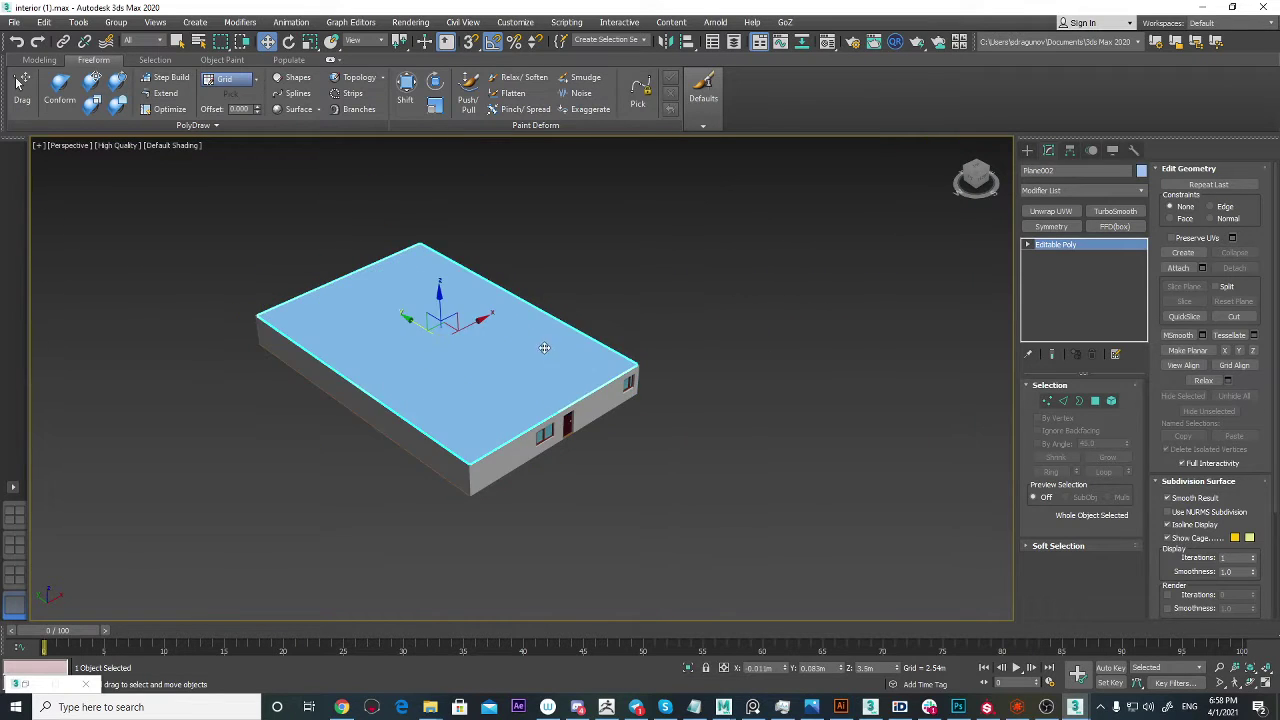
scroll(543, 349, "up", 5)
scroll(628, 338, "down", 8)
middle_click_drag(632, 340, 530, 357, "alt")
scroll(541, 342, "up", 5)
scroll(500, 347, "down", 5)
scroll(508, 340, "up", 4)
scroll(540, 340, "down", 6)
scroll(605, 359, "up", 7)
scroll(530, 357, "down", 4)
middle_click_drag(530, 357, 694, 370)
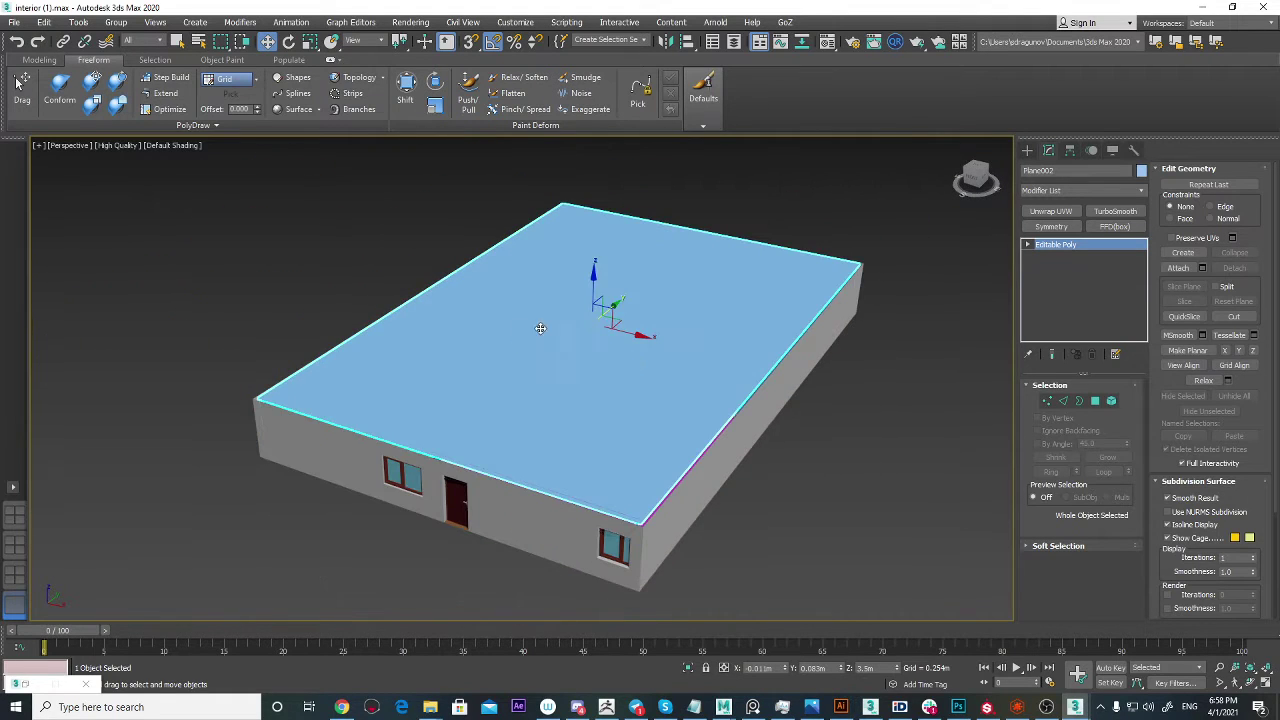
right_click(608, 322)
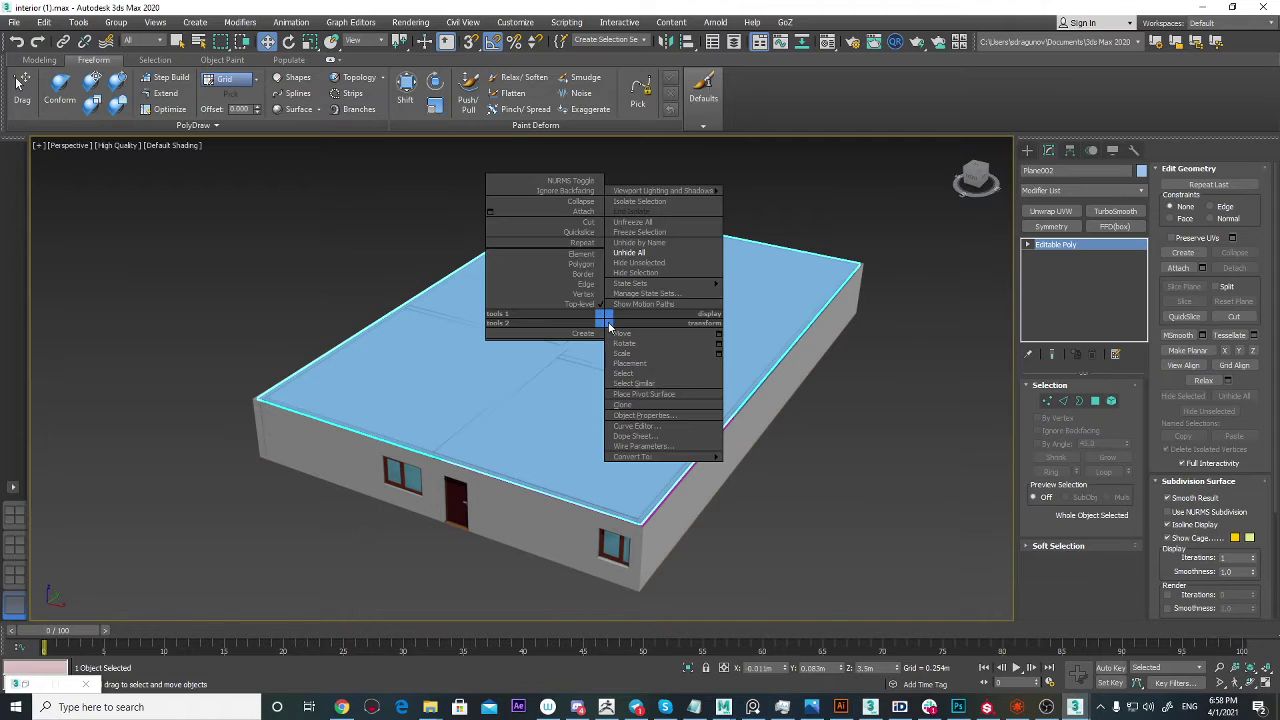
left_click(657, 418)
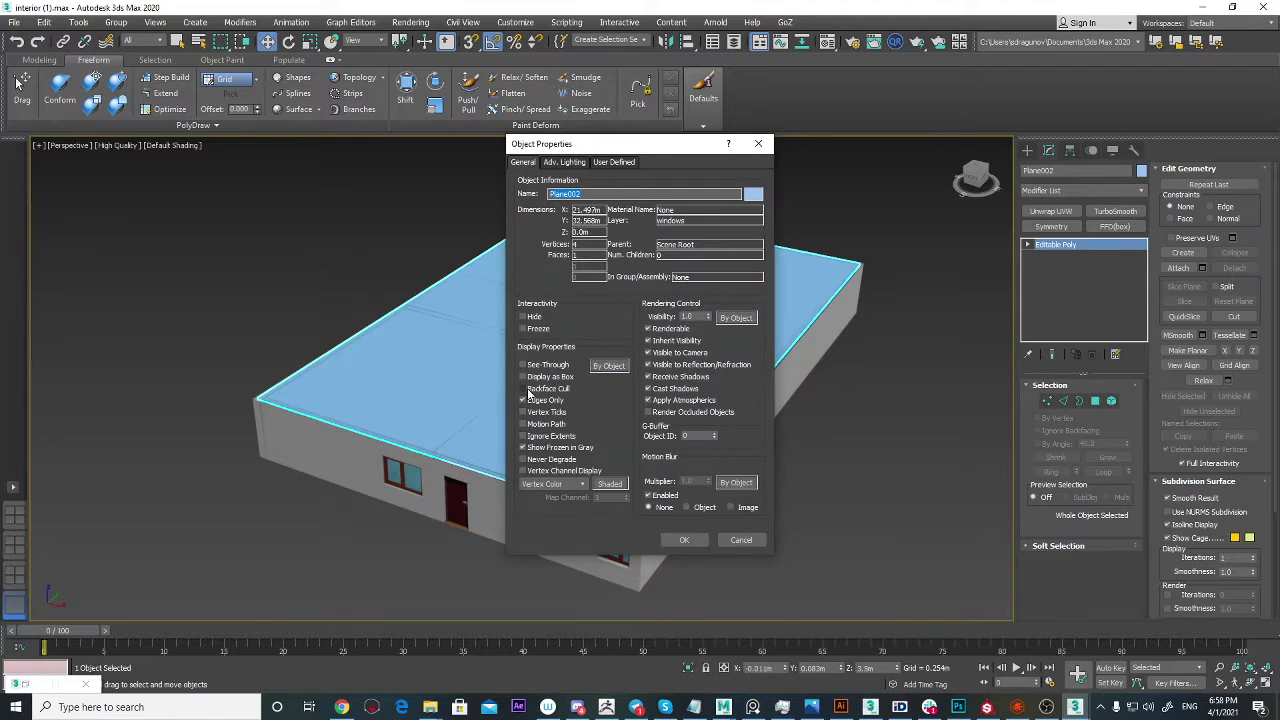
left_click(691, 543)
Step: Raise the ceiling plane to a height of about 12.5 m to check its underside, and undo the move
mouse_move(580, 440)
middle_mouse_down()
mouse_move(534, 466)
mouse_move(566, 369)
mouse_move(580, 451)
middle_mouse_up()
scroll(534, 466, "down", 2)
scroll(566, 369, "up", 2)
scroll(530, 384, "down", 3)
scroll(560, 430, "up", 3)
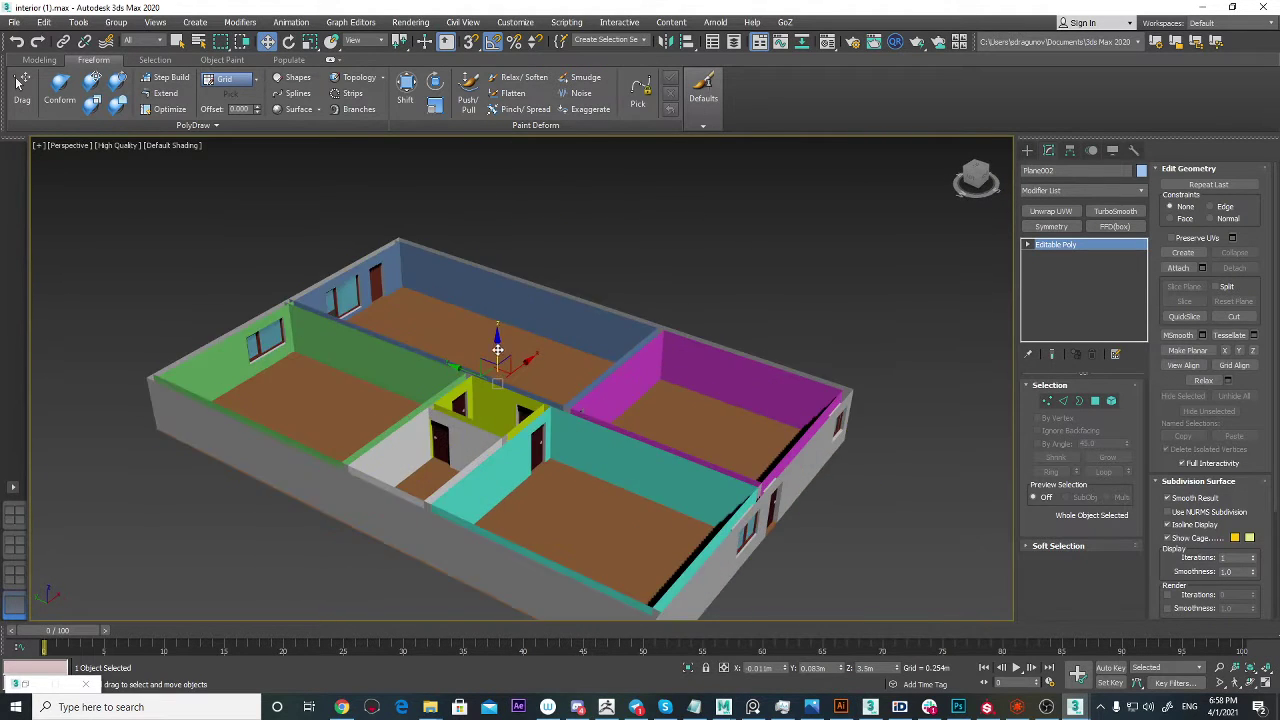
scroll(512, 212, "down", 4)
middle_click_drag(533, 310, 554, 275, "alt")
scroll(533, 254, "up", 4)
middle_click_drag(667, 348, 502, 296, "alt")
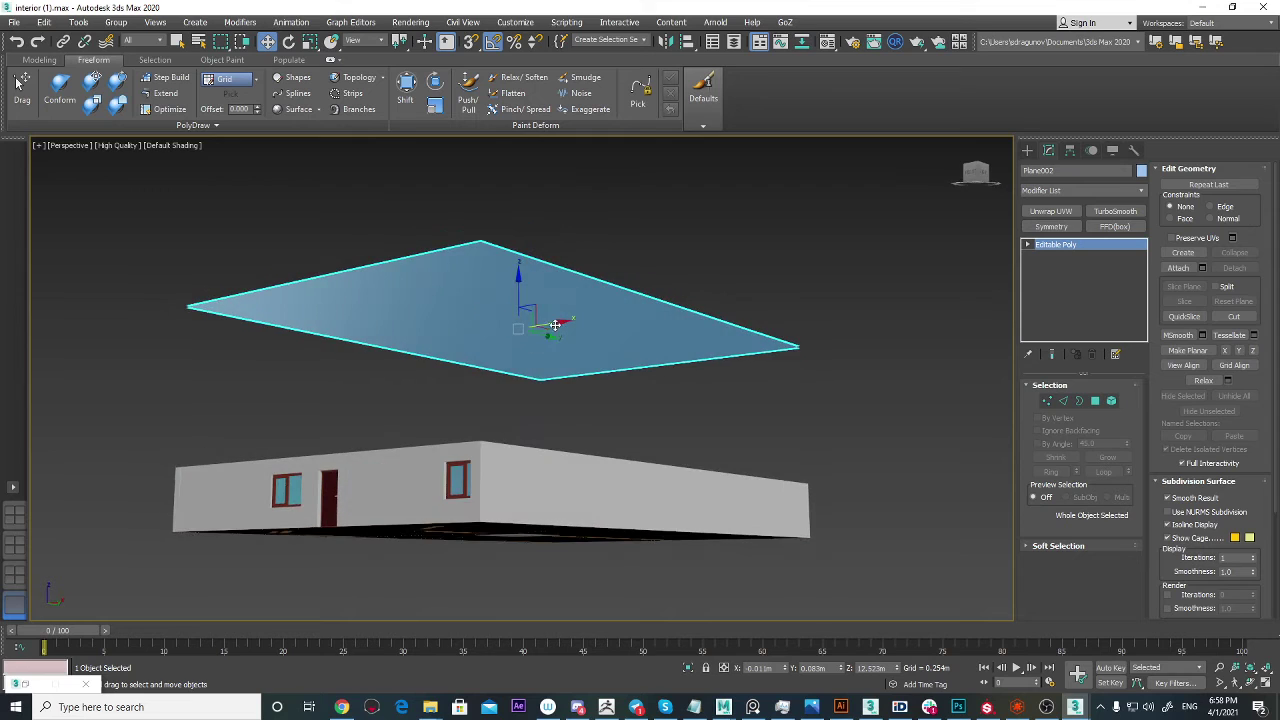
key("ctrl+z")
Step: Examine the finished house from above and from the sides, checking the colored rooms, floor, doors and windows
middle_click_drag(562, 398, 637, 408, "alt")
scroll(637, 408, "down", 4)
middle_click_drag(588, 367, 537, 447, "alt")
scroll(612, 395, "up", 5)
scroll(598, 436, "down", 4)
scroll(580, 442, "up", 6)
scroll(530, 435, "down", 4)
middle_click_drag(505, 402, 520, 366, "alt")
scroll(529, 380, "up", 4)
scroll(529, 380, "up", 2)
scroll(523, 400, "down", 3)
scroll(581, 392, "down", 4)
scroll(431, 394, "up", 4)
middle_click_drag(431, 394, 408, 375, "alt")
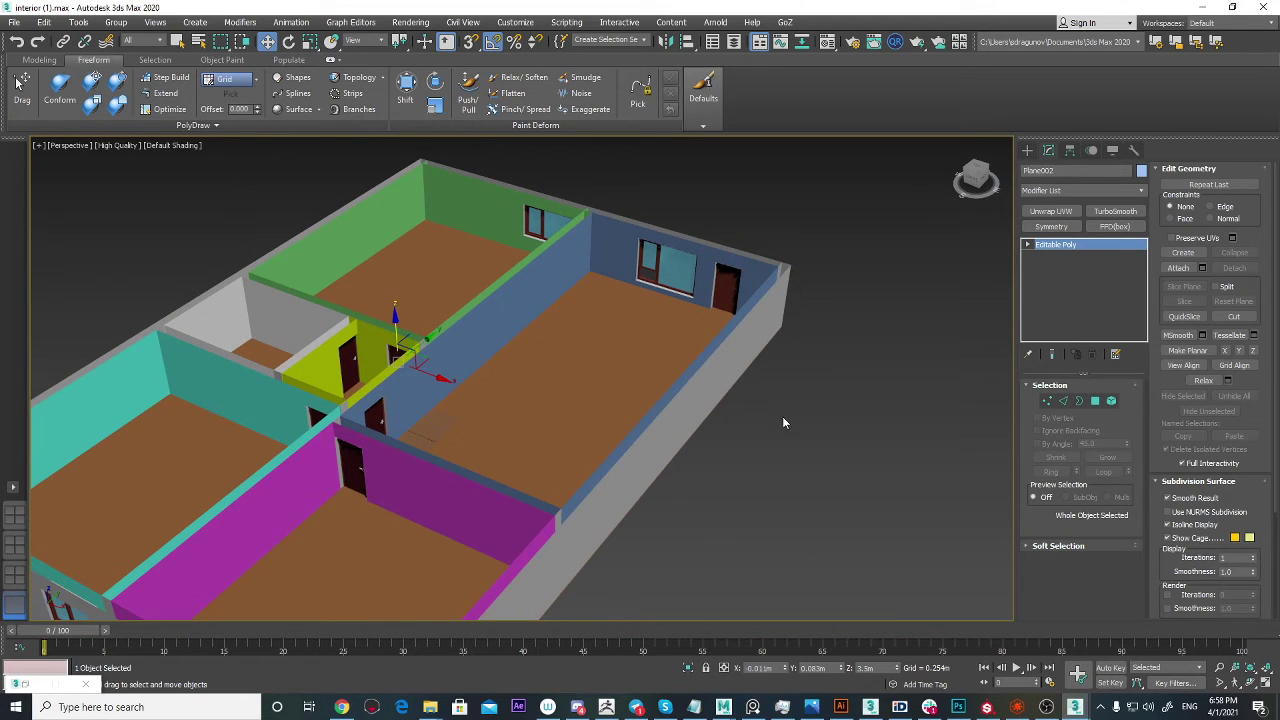
middle_click_drag(512, 362, 588, 383, "alt")
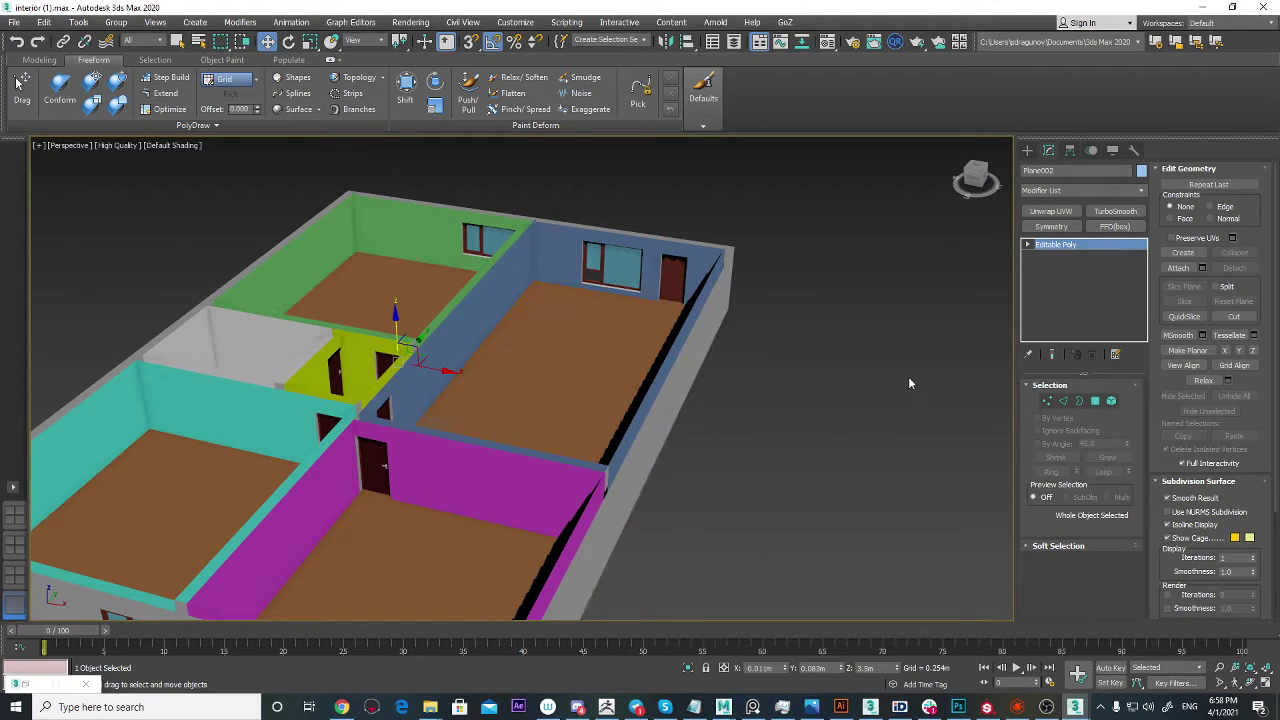
middle_click_drag(706, 346, 698, 290, "alt")
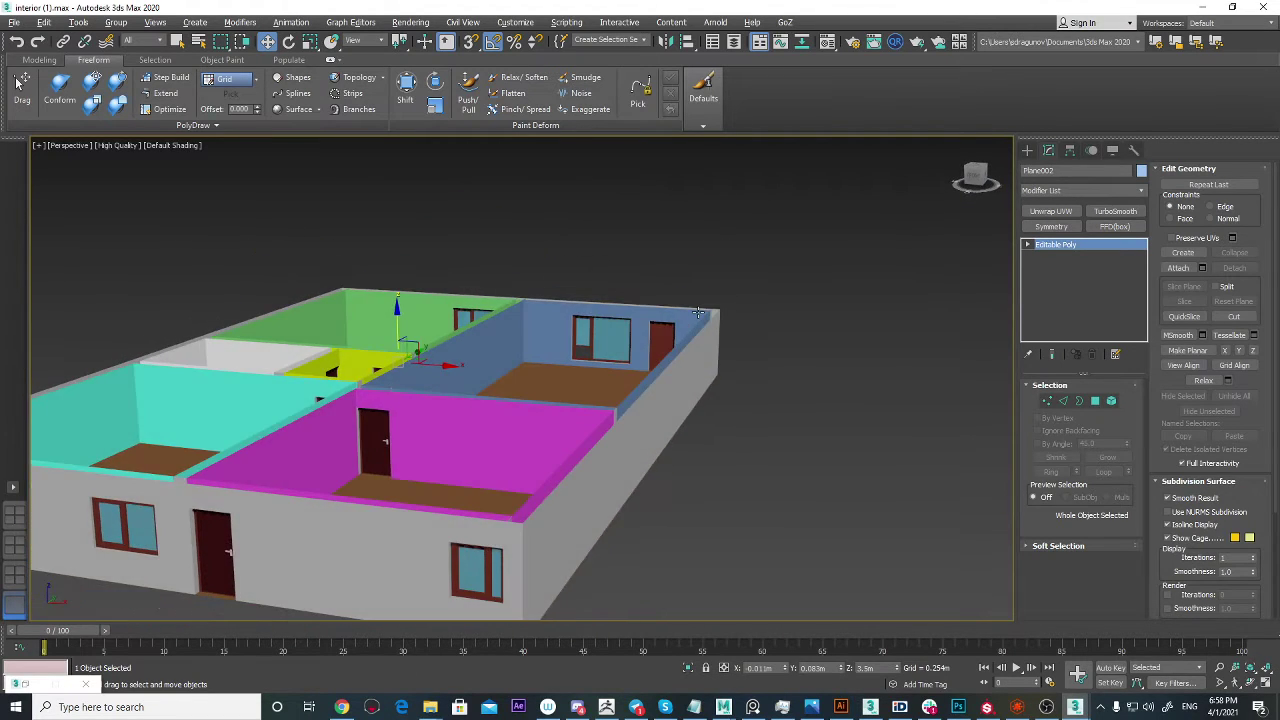
Step: Select the opening window sash in the blue room and make its Editable Mesh unique
scroll(645, 313, "up", 5)
scroll(449, 406, "up", 5)
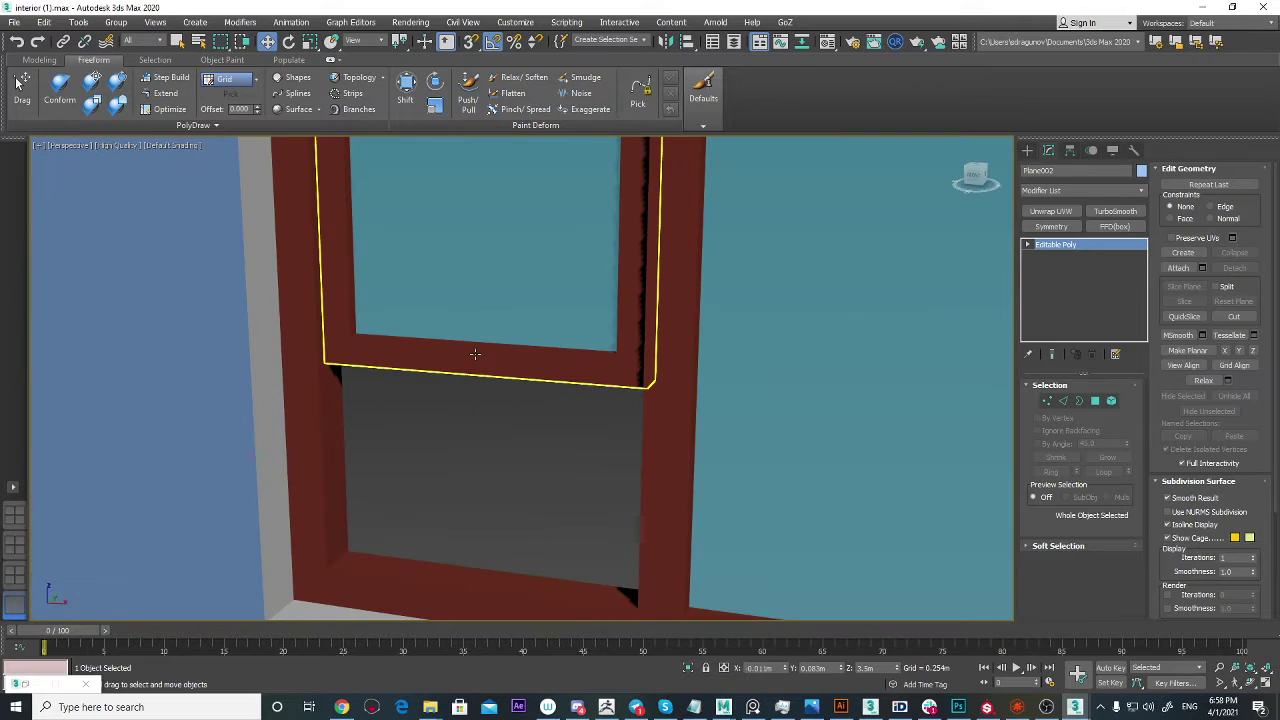
left_click(475, 354)
scroll(476, 354, "down", 10)
middle_click_drag(476, 354, 323, 351, "alt")
scroll(560, 323, "up", 3)
scroll(558, 323, "down", 5)
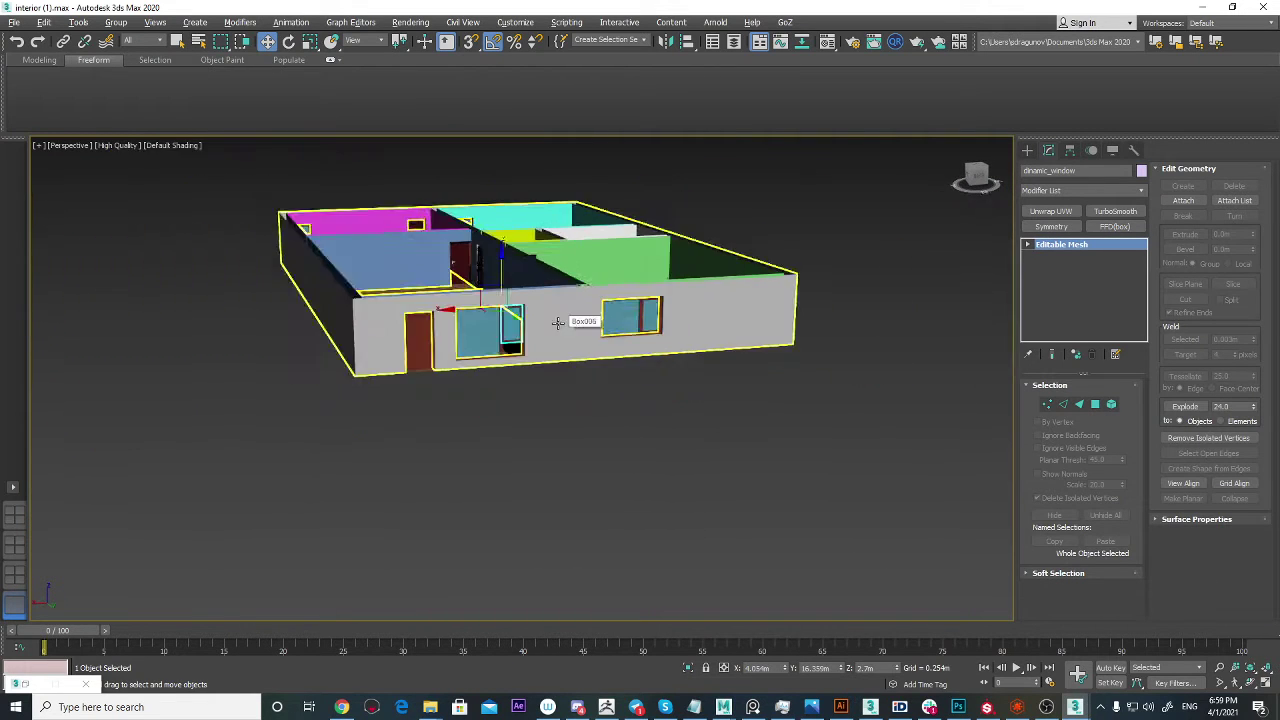
middle_click_drag(558, 323, 580, 401, "alt")
scroll(521, 400, "up", 3)
scroll(580, 402, "up", 3)
right_click(1095, 243)
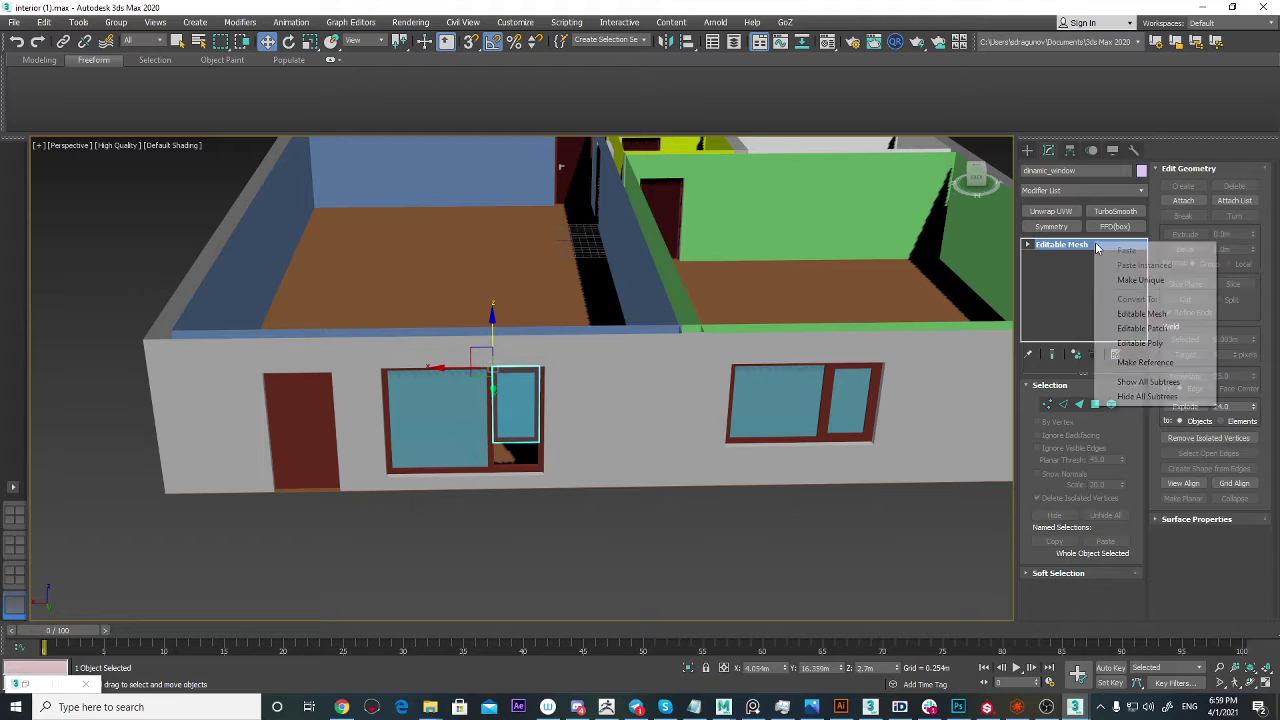
left_click(1163, 281)
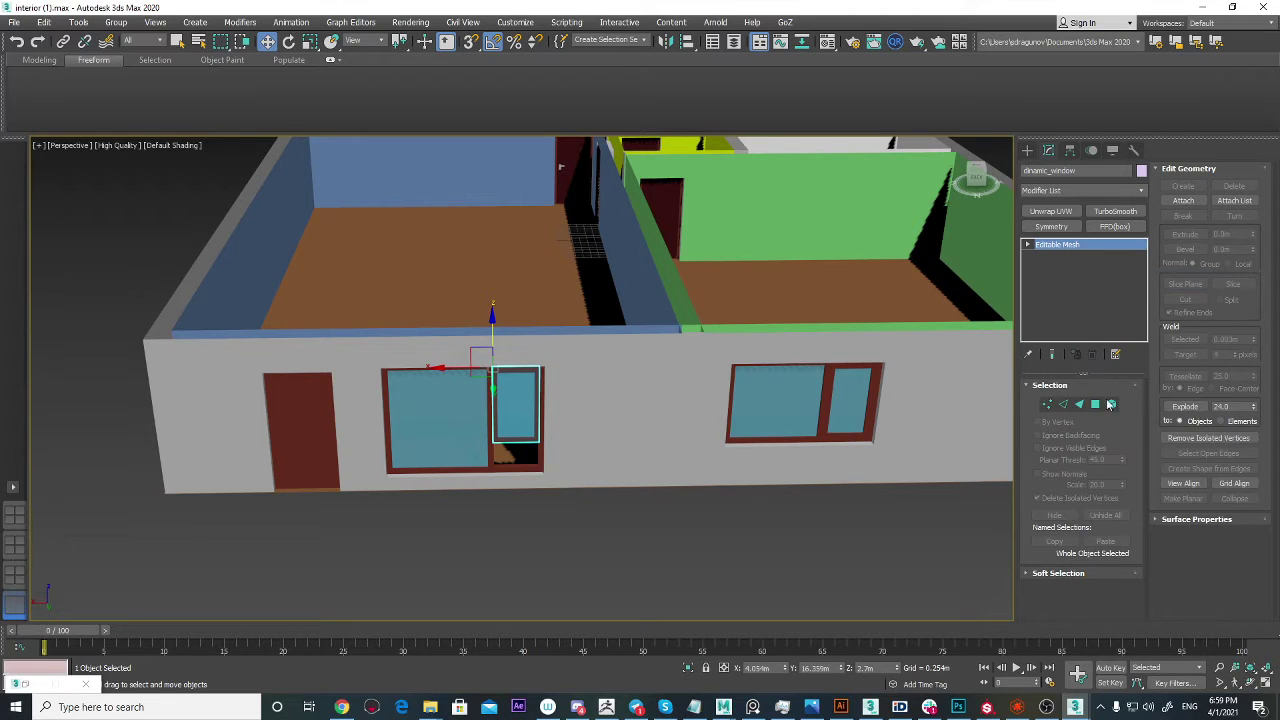
Step: Lower the sash's bottom vertices so that the sash fills the window frame's opening
left_click(1047, 405)
scroll(446, 460, "up", 6)
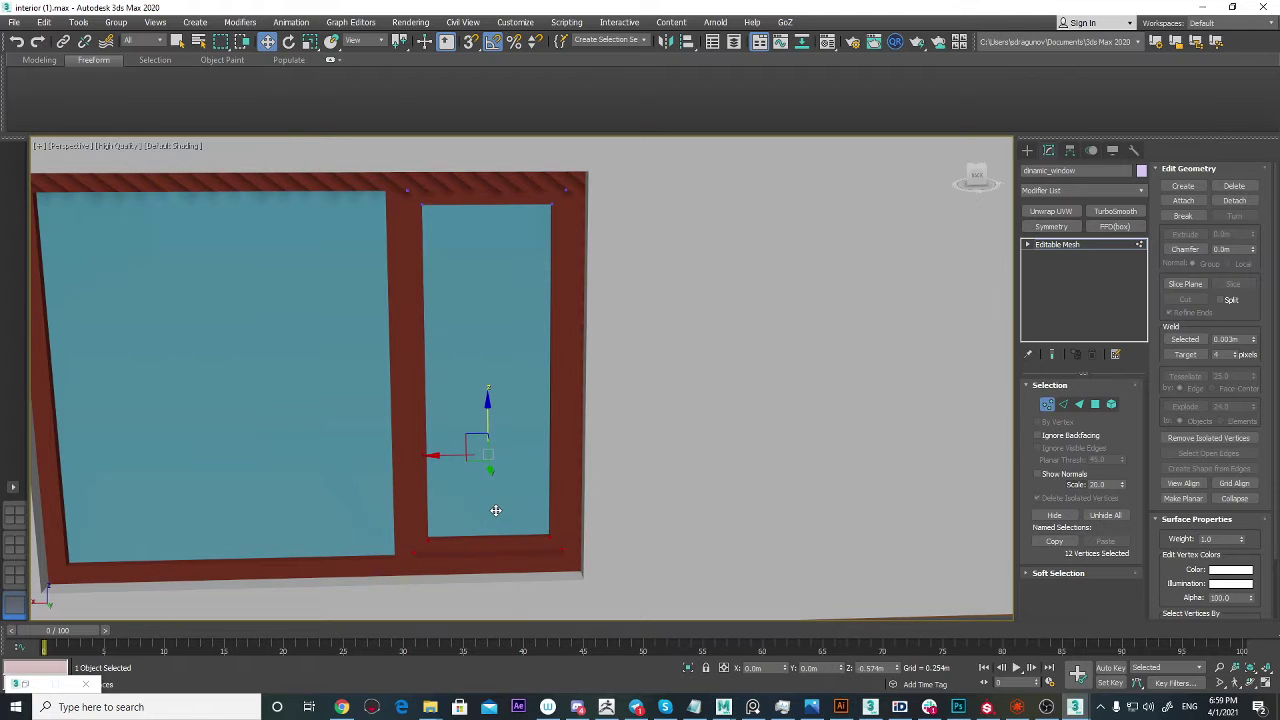
middle_click_drag(496, 512, 503, 492, "alt")
left_click(1047, 405)
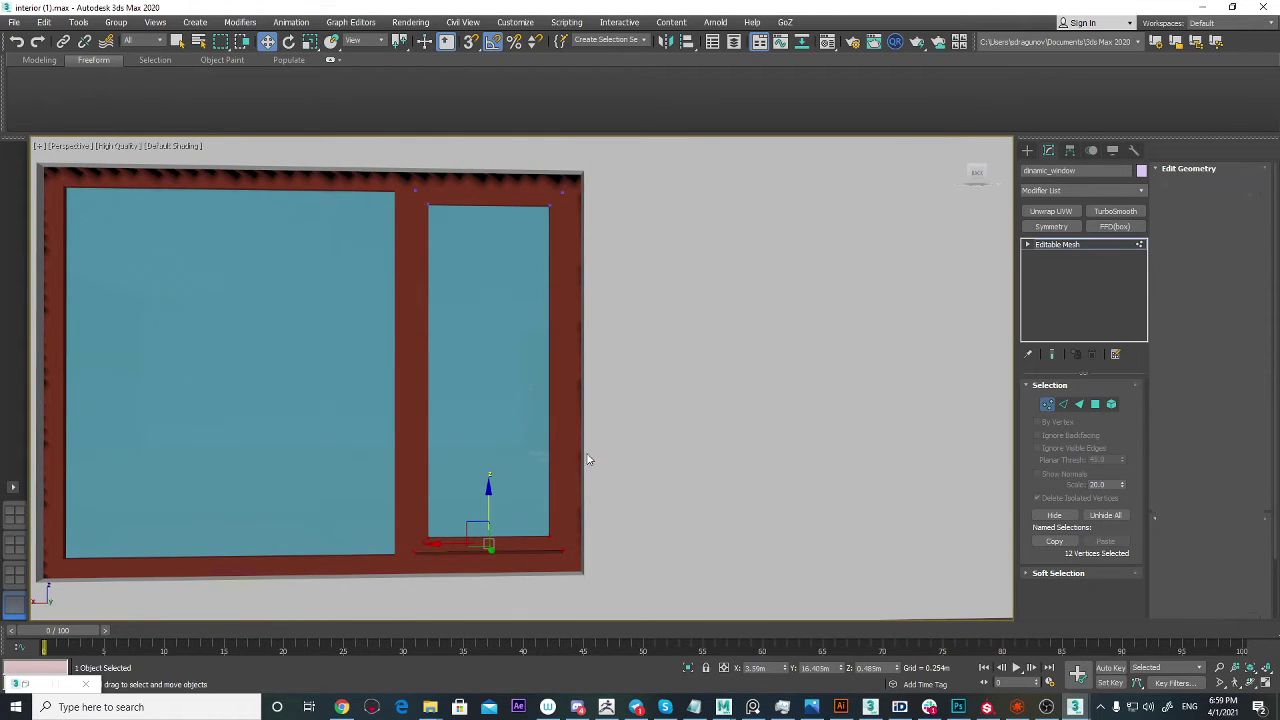
Step: Try to swing the blue room's window sash open by 90 degrees about its vertical axis and cancel the rotation
scroll(589, 458, "down", 6)
middle_click_drag(589, 458, 502, 395, "alt")
scroll(502, 395, "up", 5)
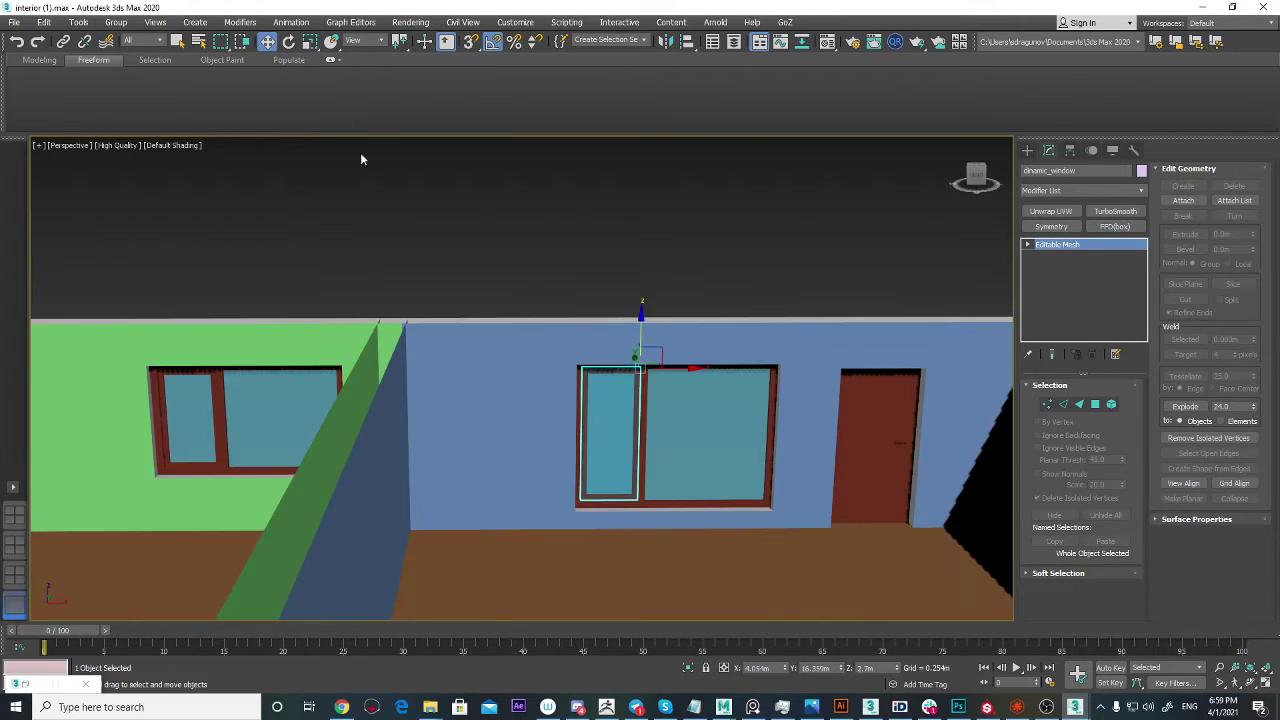
scroll(636, 377, "up", 4)
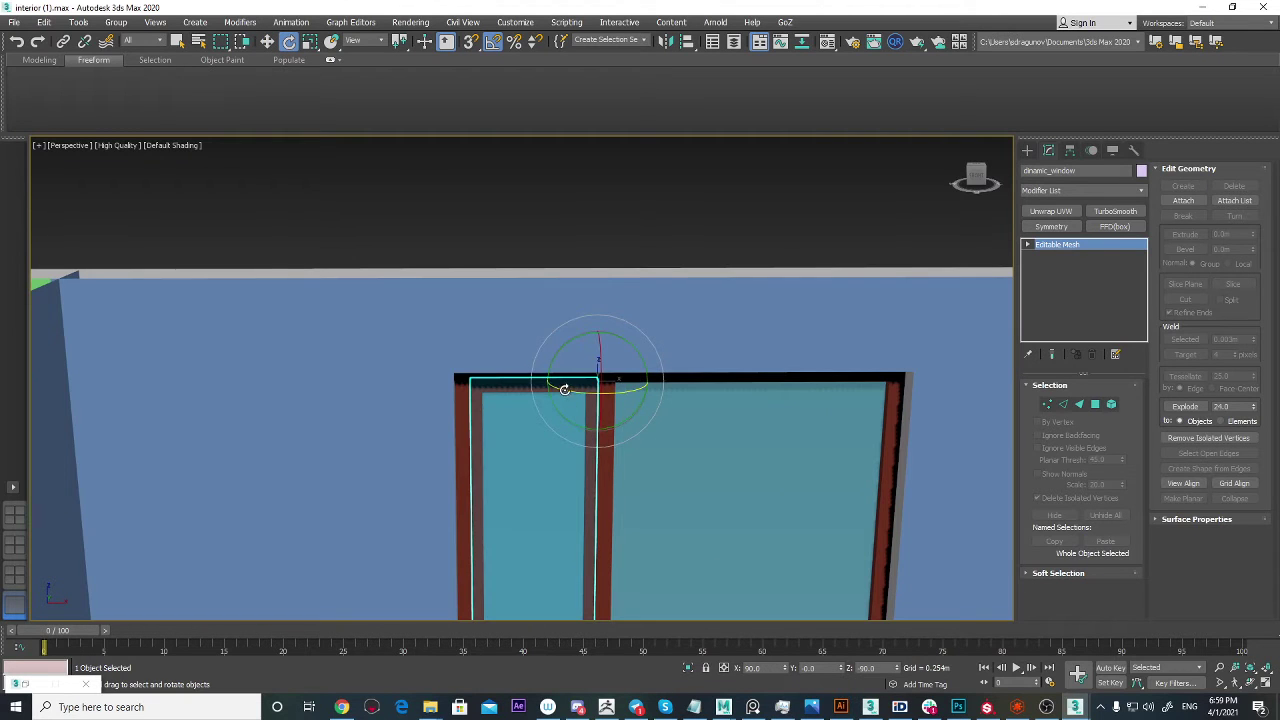
left_click_drag(564, 389, 625, 398)
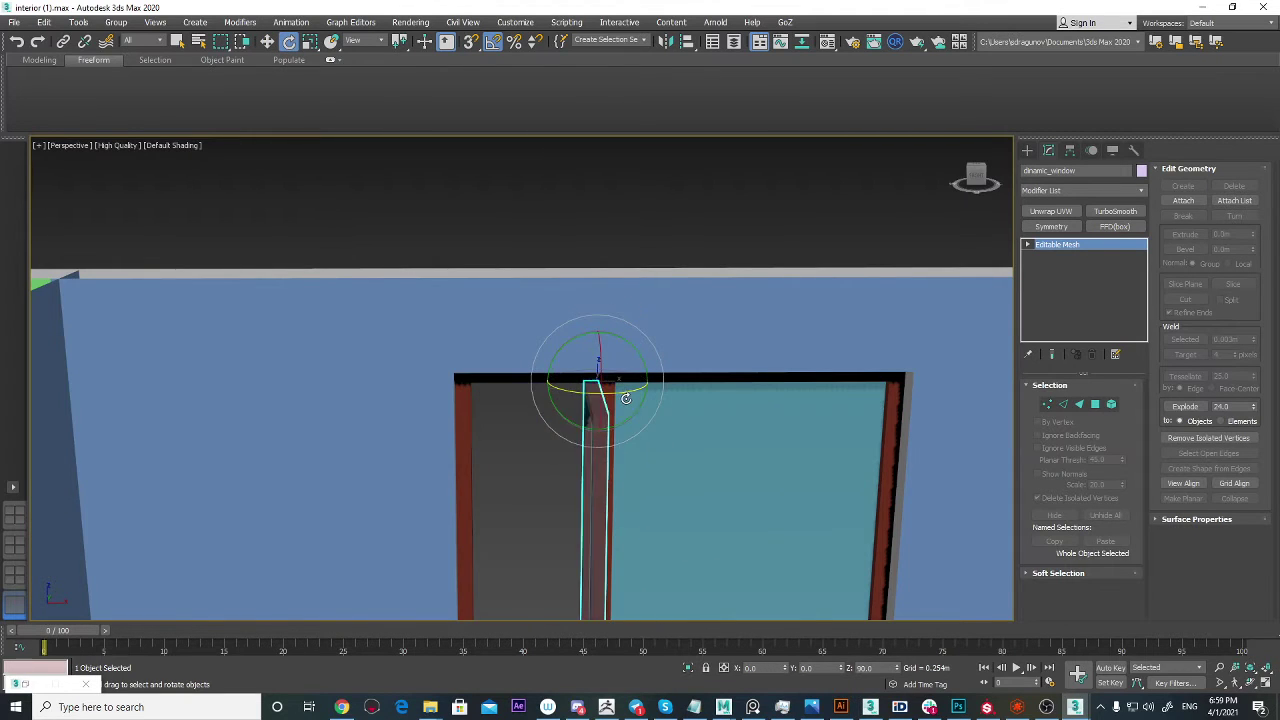
right_click(626, 398)
Step: Examine the other windows around the house, selecting the sashes in the magenta room to check their pivots
scroll(626, 398, "down", 5)
middle_click_drag(686, 429, 600, 460, "alt")
scroll(648, 451, "down", 3)
middle_click_drag(790, 440, 620, 444, "alt")
scroll(653, 433, "up", 3)
scroll(620, 444, "up", 3)
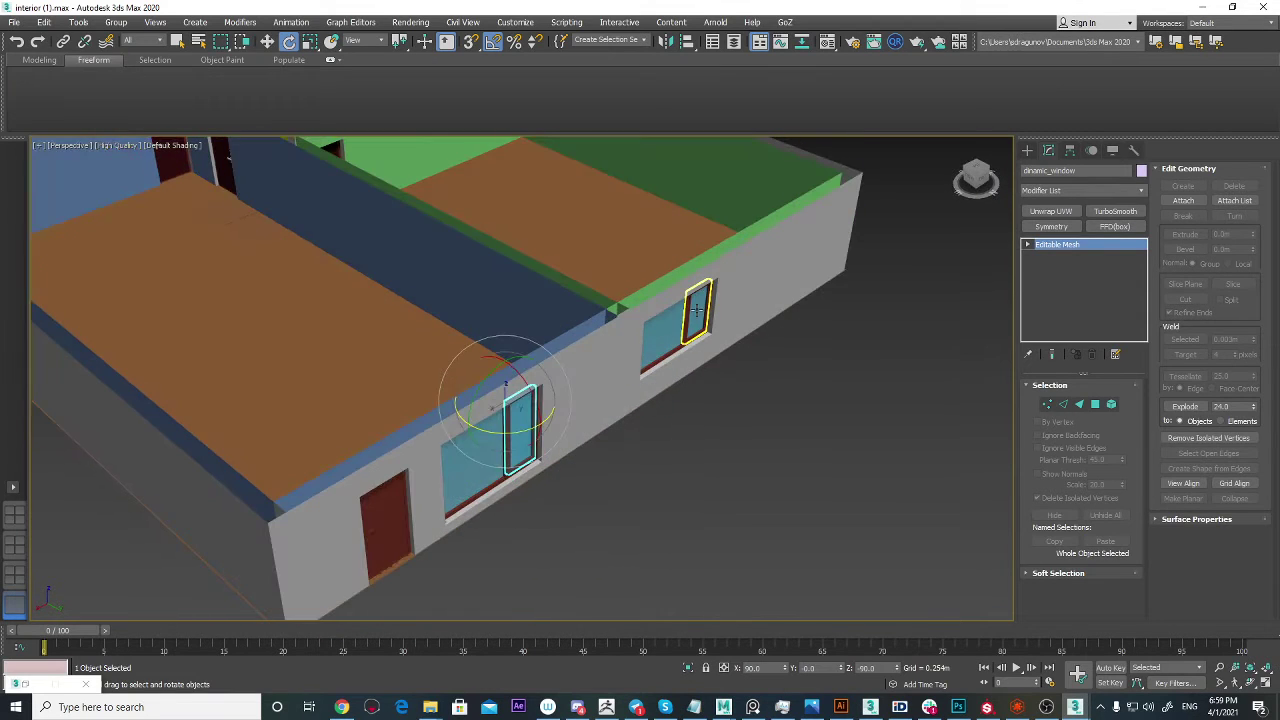
middle_click_drag(528, 190, 690, 440)
scroll(367, 337, "up", 3)
middle_click_drag(229, 243, 663, 415)
left_click(331, 273)
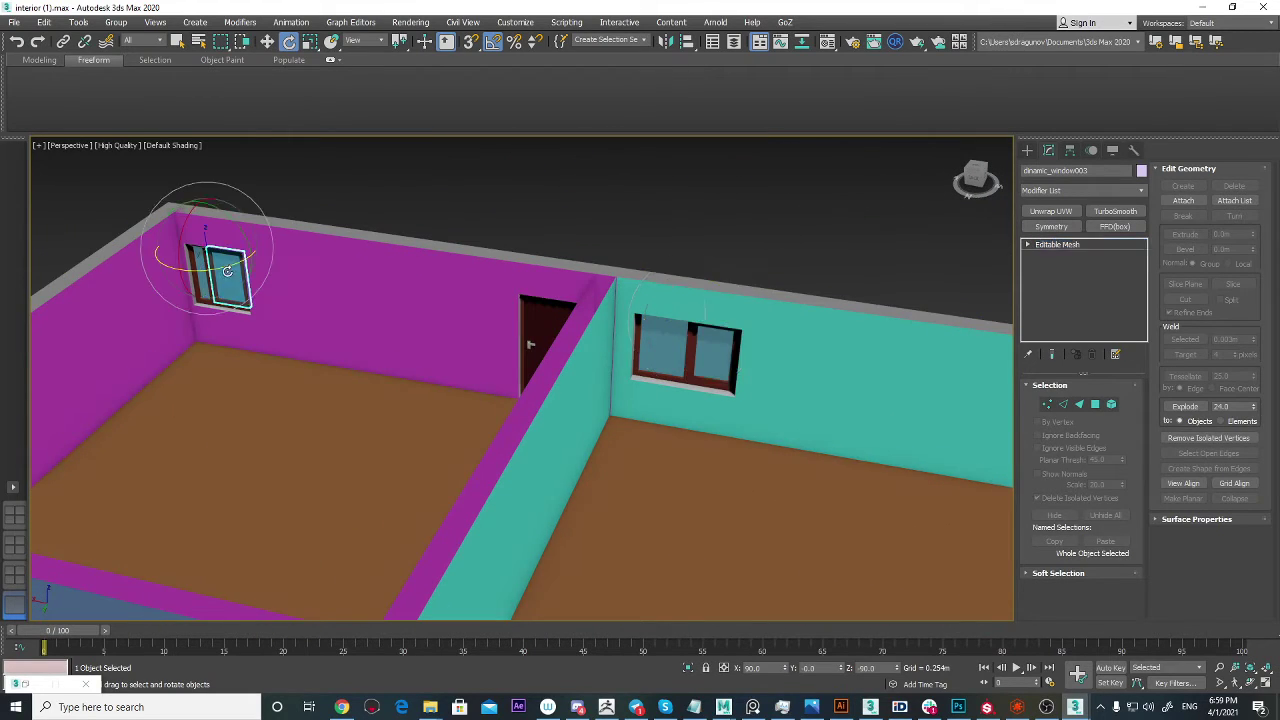
scroll(314, 328, "down", 5)
middle_click_drag(374, 334, 445, 340, "alt")
middle_click_drag(445, 340, 456, 400)
scroll(465, 375, "up", 6)
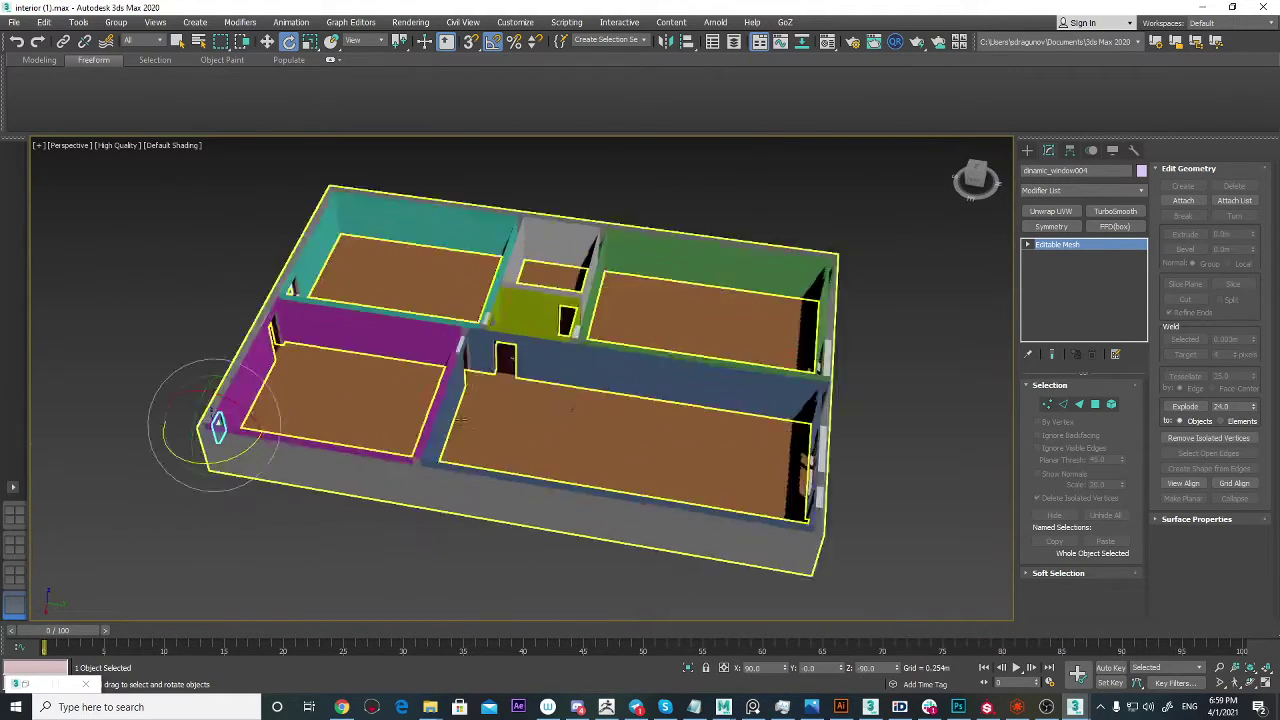
Step: Try to swing the interior door in the blue room's wall open about its hinge and undo the rotation
left_click(604, 289)
middle_click_drag(631, 316, 615, 380, "alt")
scroll(644, 309, "up", 4)
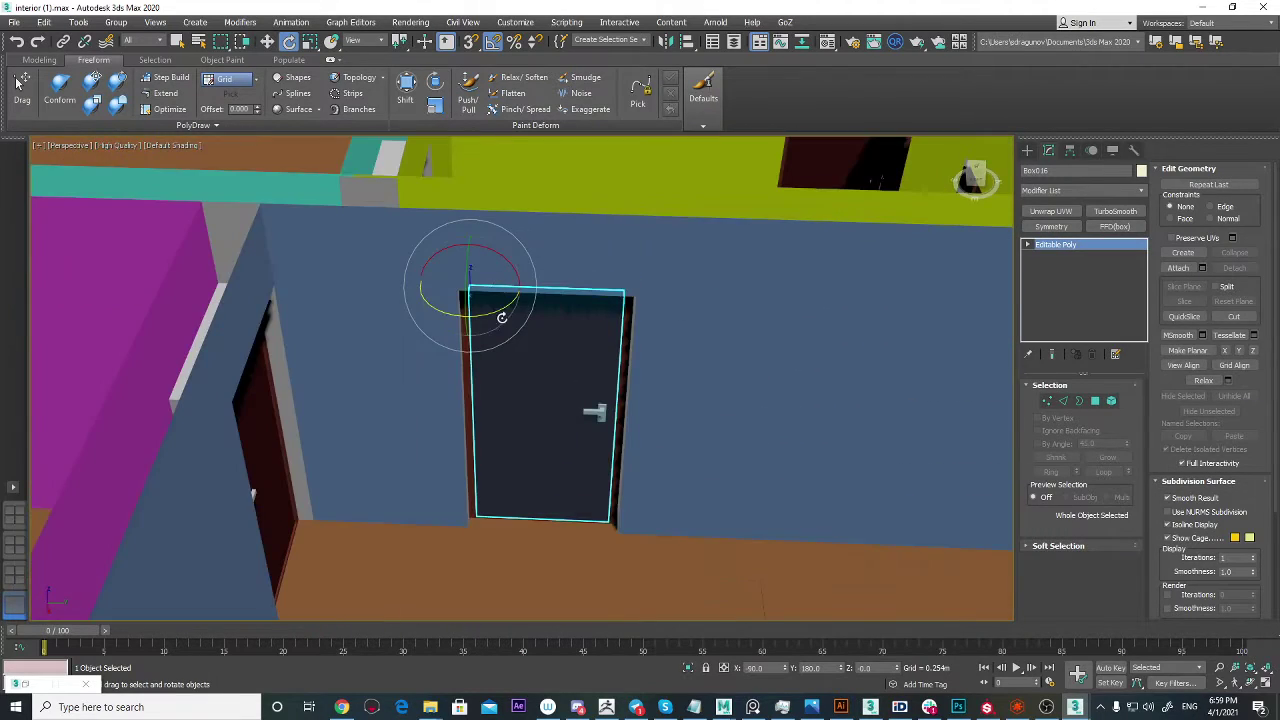
left_click_drag(502, 318, 472, 328)
key("ctrl+z")
Step: Examine the whole house from above and around the magenta, teal and yellow rooms, checking the walls, floor and doors
scroll(549, 380, "down", 6)
middle_click_drag(549, 380, 600, 482, "alt")
scroll(662, 488, "down", 5)
scroll(628, 440, "up", 4)
scroll(560, 440, "up", 4)
middle_click_drag(497, 372, 523, 420, "alt")
scroll(523, 420, "down", 4)
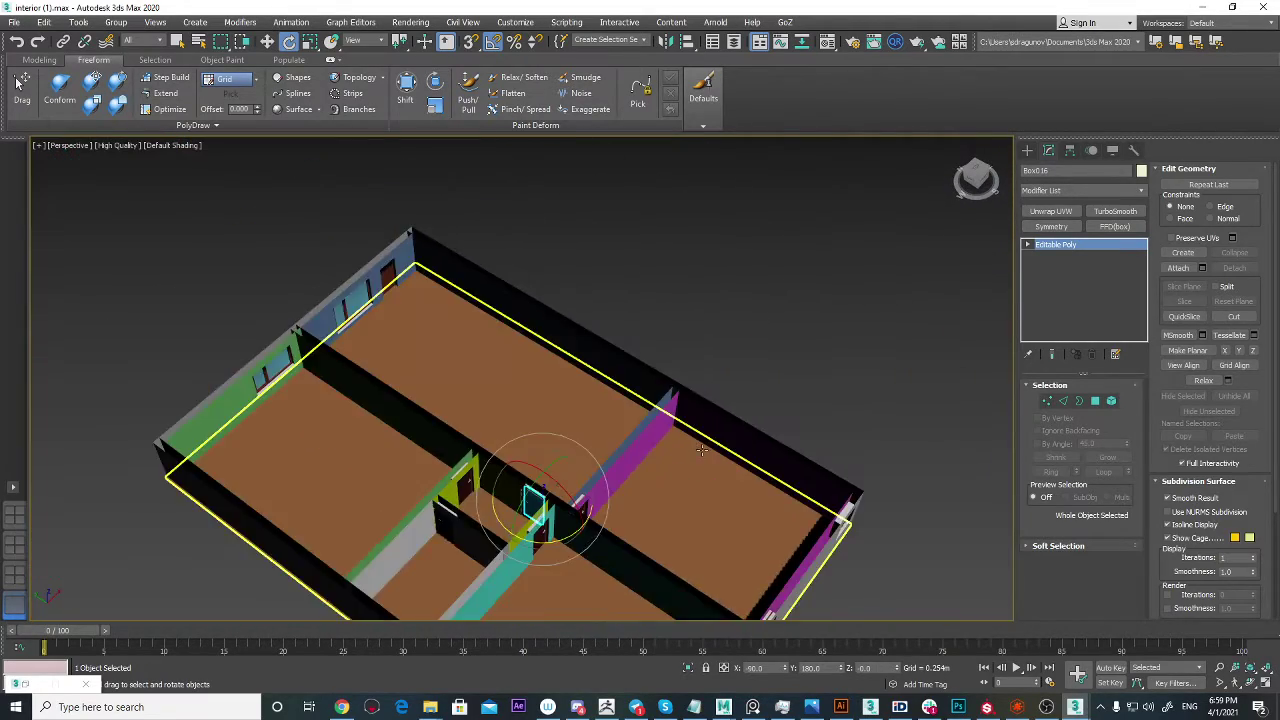
scroll(702, 450, "down", 4)
middle_click_drag(702, 450, 620, 464, "alt")
scroll(725, 444, "up", 4)
middle_click_drag(620, 464, 741, 436)
scroll(741, 436, "up", 4)
middle_click_drag(646, 406, 646, 344, "alt")
scroll(646, 346, "up", 4)
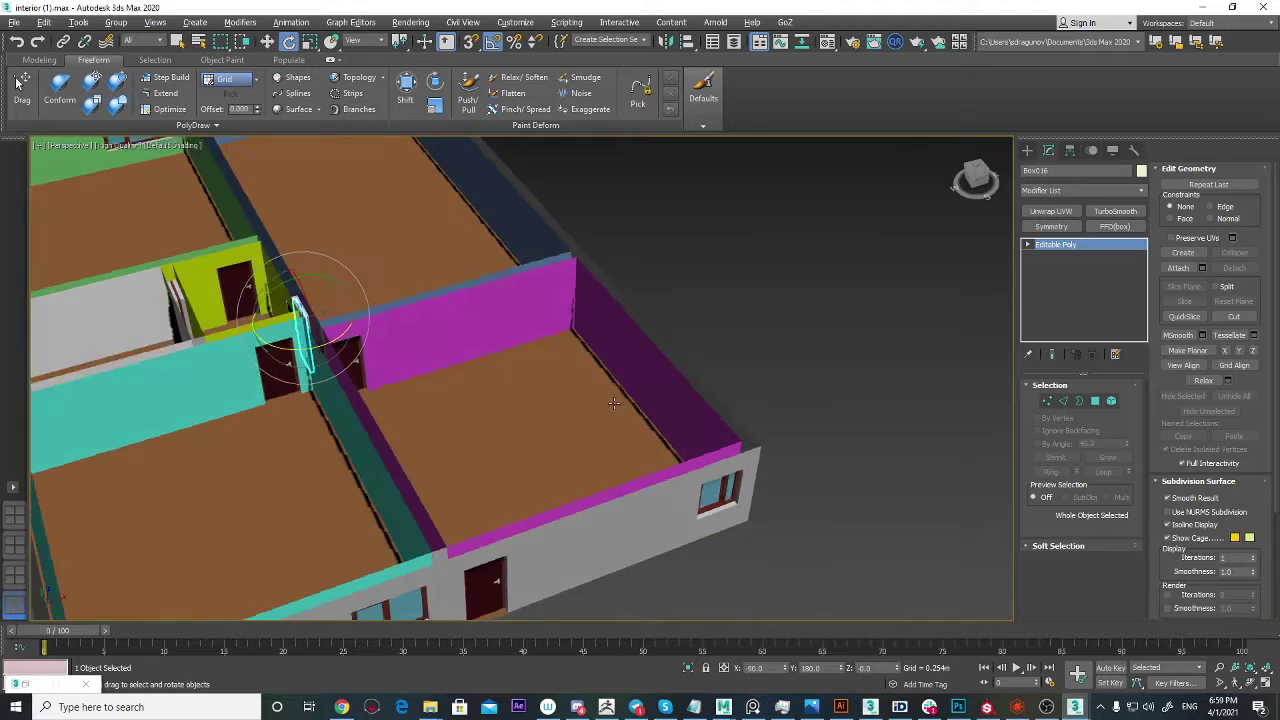
middle_click_drag(600, 382, 622, 412, "alt")
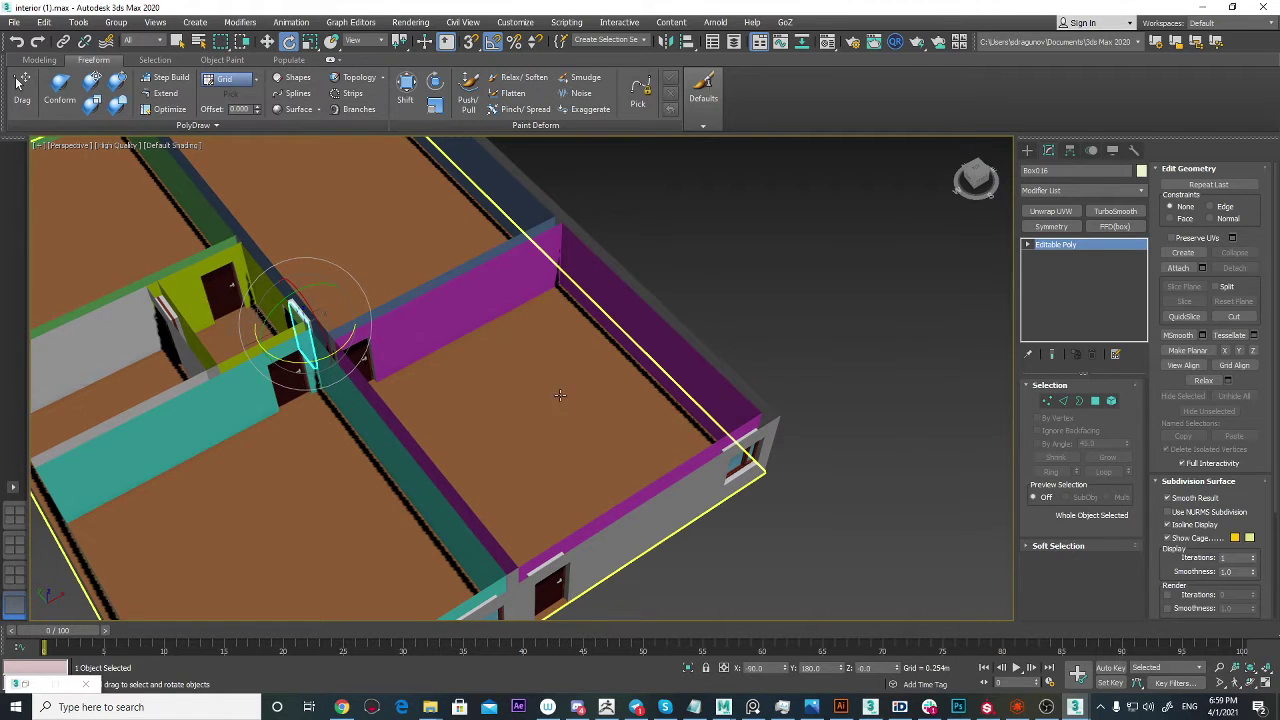
scroll(560, 395, "down", 8)
scroll(578, 281, "up", 3)
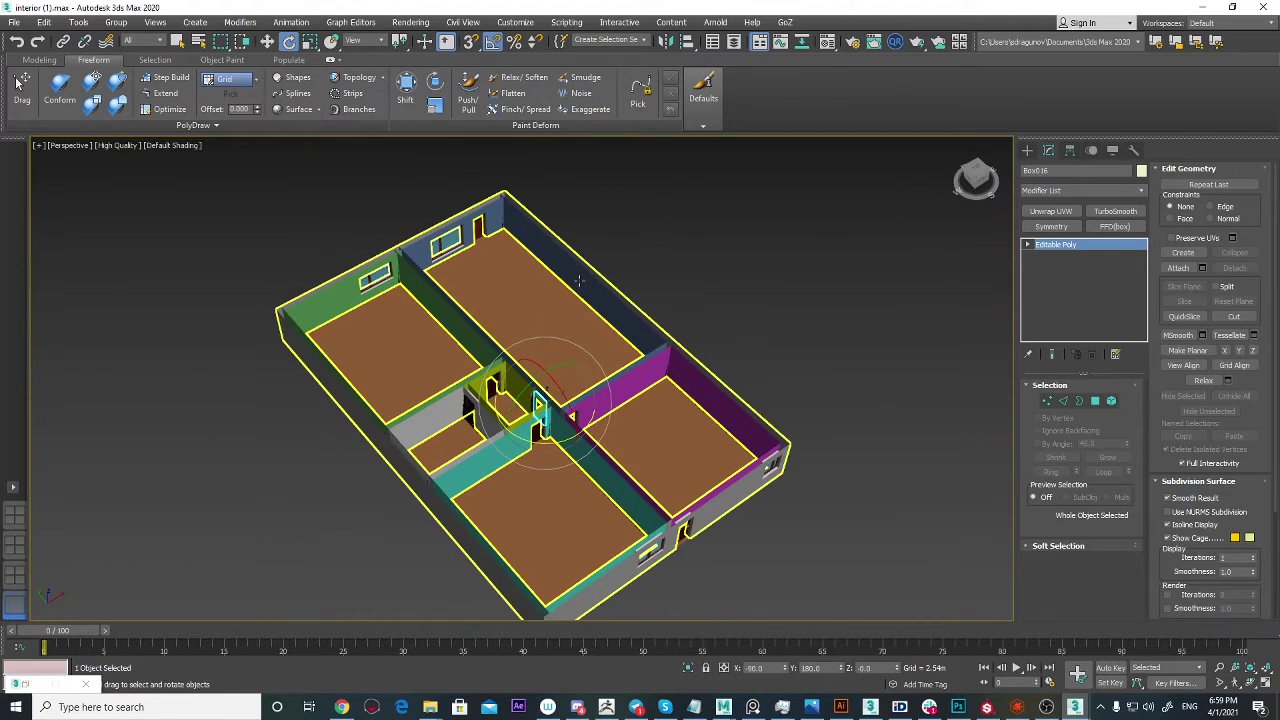
Step: Hide the house walls object Box006 and undo the hiding
left_click(578, 281)
right_click(576, 277)
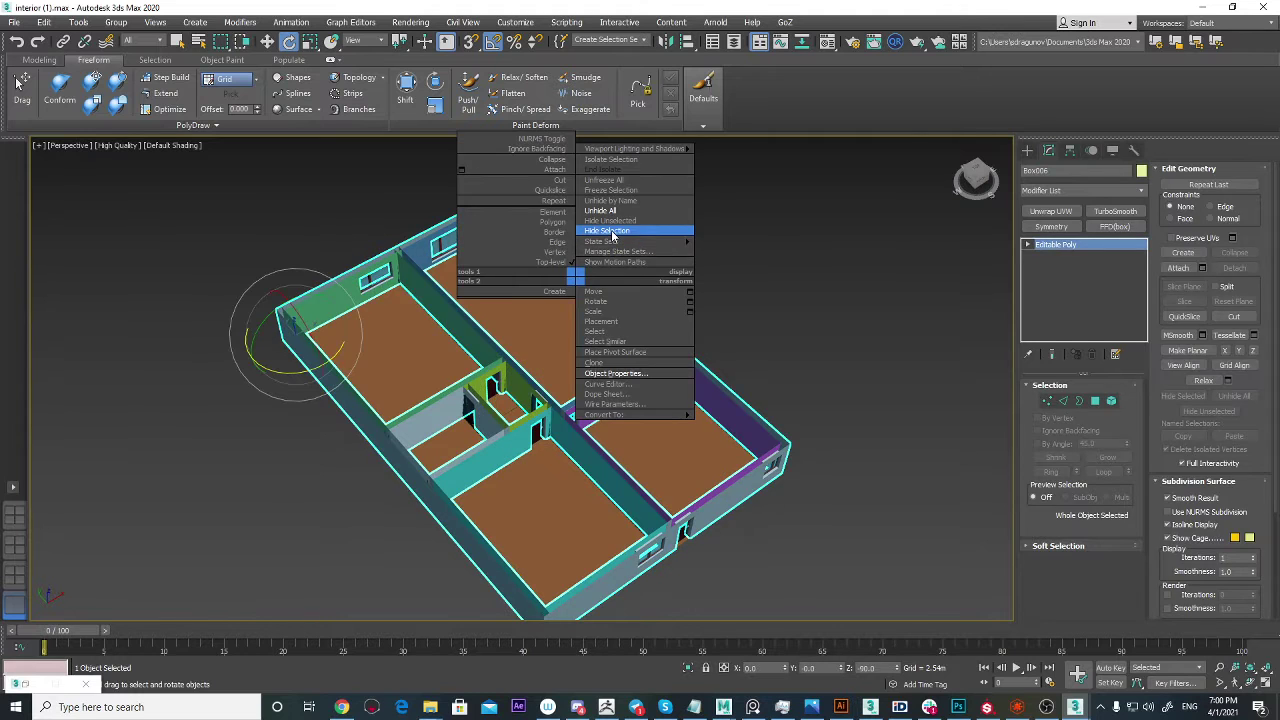
left_click(612, 232)
key("ctrl+z")
Step: Inspect the walls object by element, selecting the long outer wall beside the blue and magenta rooms
scroll(758, 387, "up", 3)
middle_click_drag(758, 387, 779, 385)
left_click(1112, 402)
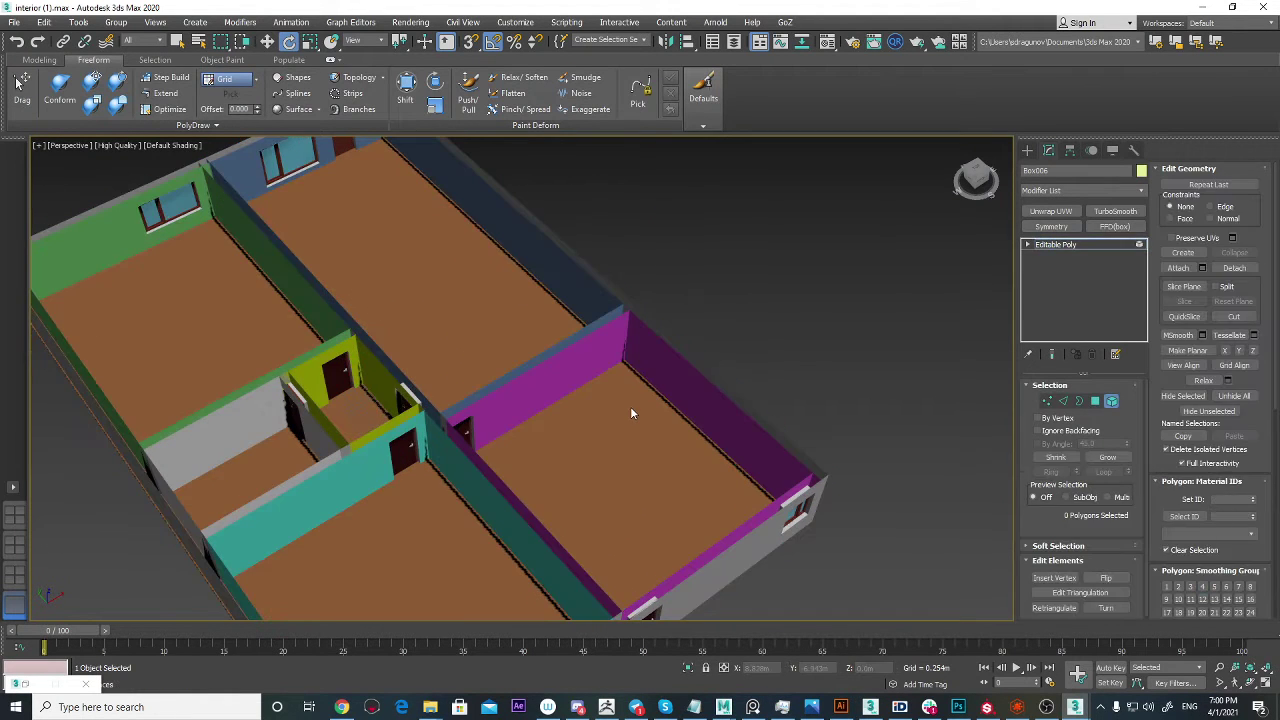
middle_click_drag(664, 447, 650, 380, "alt")
scroll(650, 380, "down", 3)
left_click(1112, 401)
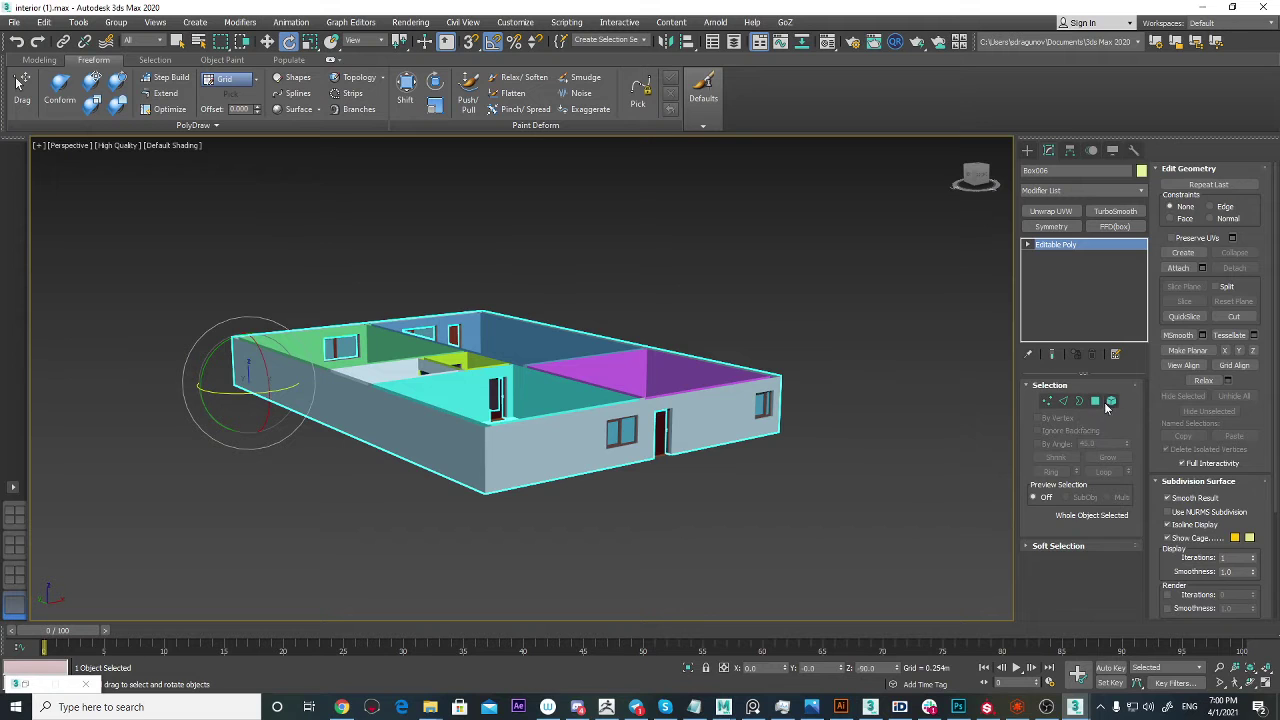
left_click(698, 378)
middle_click_drag(701, 379, 728, 408, "alt")
scroll(740, 438, "up", 3)
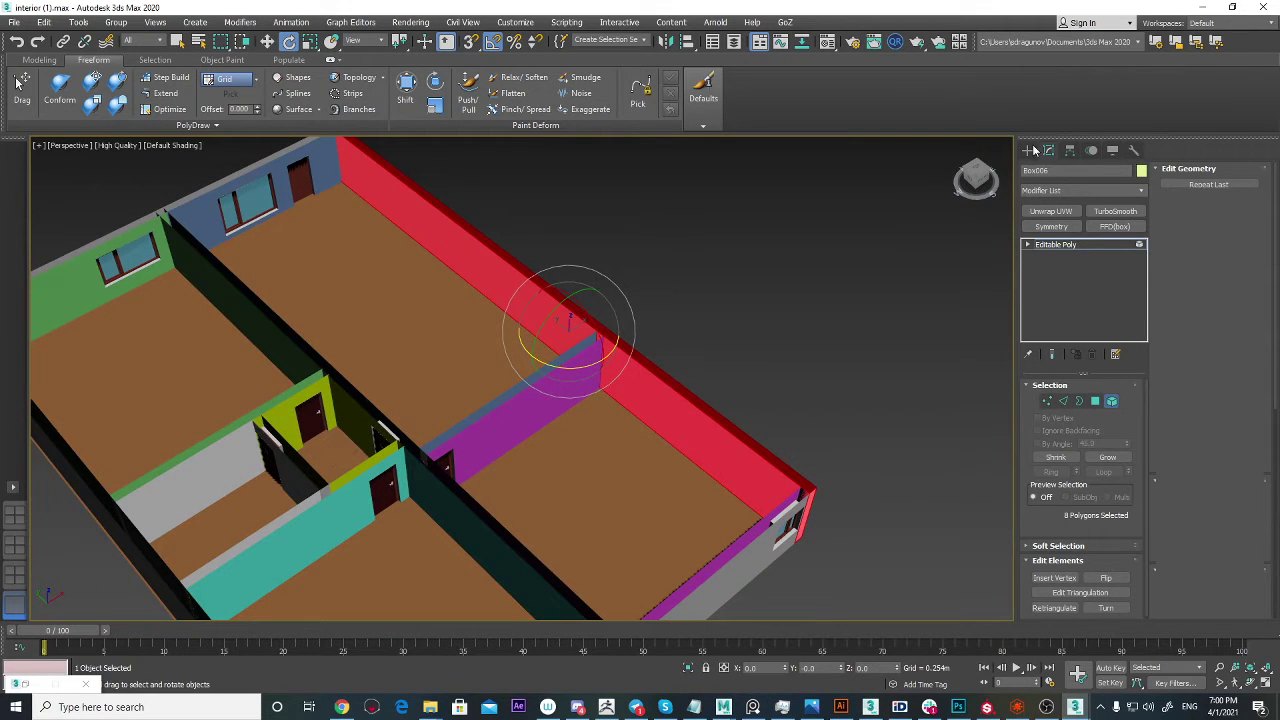
Step: Create a box about 9.2 m long, 1.7 m wide and 2.6 m high along the magenta room's outer wall and undo it
left_click(1031, 150)
scroll(860, 343, "down", 5)
middle_click_drag(861, 370, 836, 348, "alt")
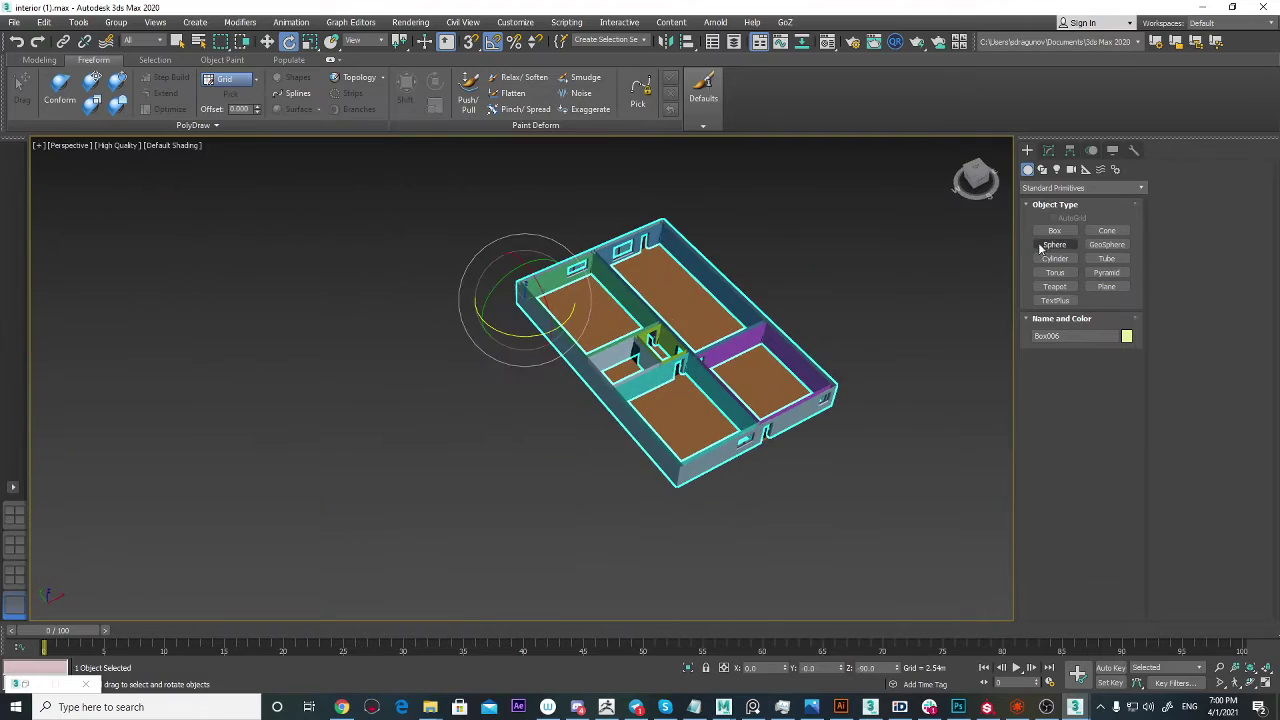
left_click(1053, 231)
middle_click_drag(849, 411, 738, 452, "alt")
scroll(814, 443, "up", 4)
scroll(733, 397, "up", 2)
scroll(690, 332, "up", 3)
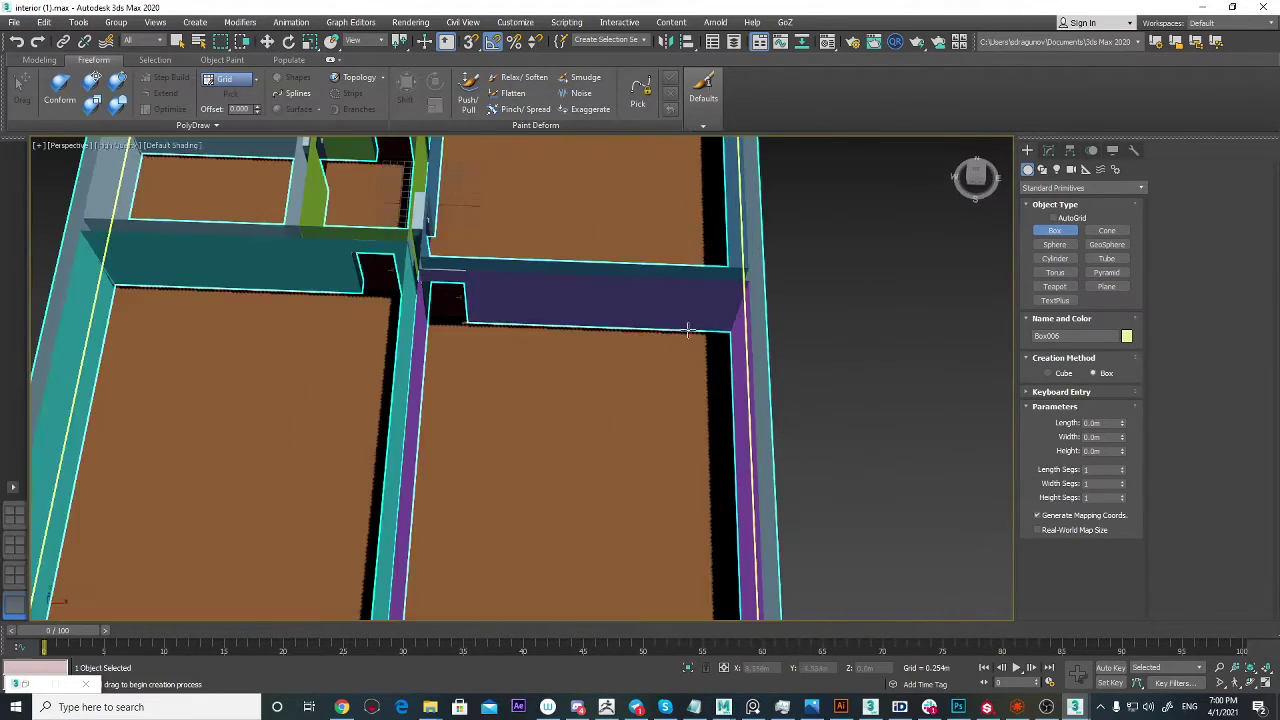
left_click_drag(680, 328, 722, 490)
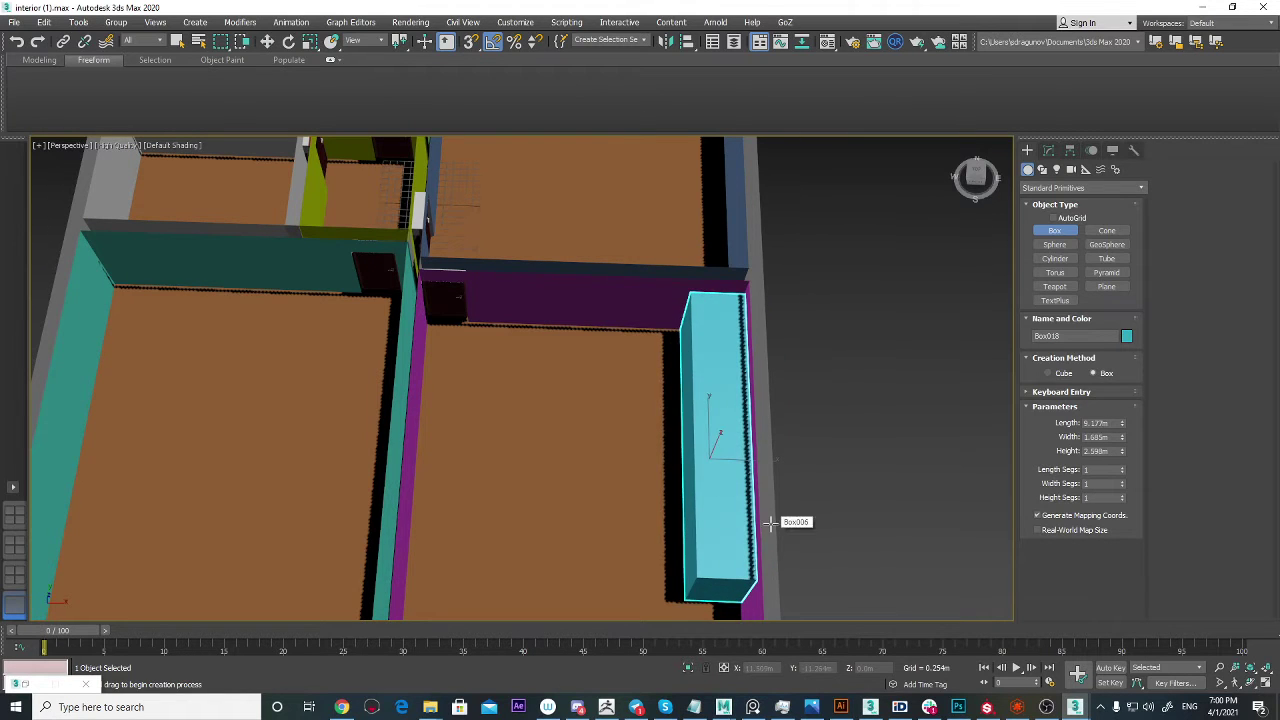
middle_click_drag(738, 522, 767, 491, "alt")
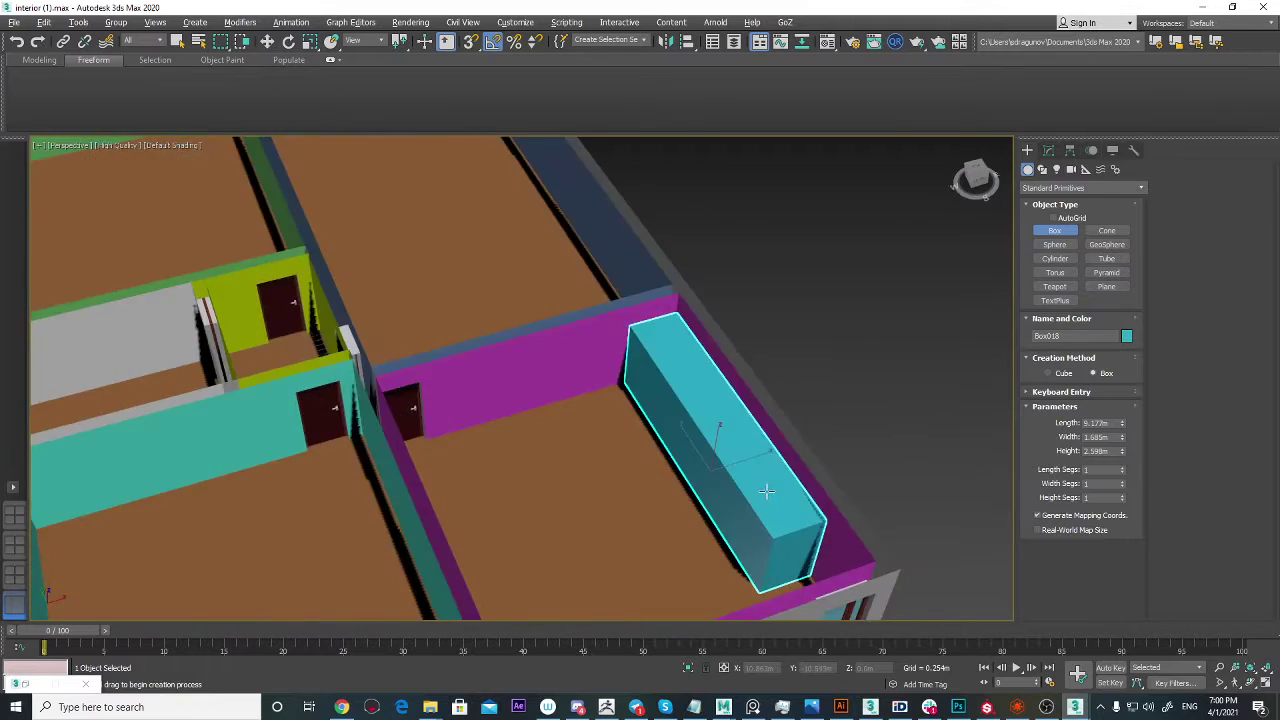
left_click_drag(767, 491, 737, 504, "alt")
scroll(737, 504, "down", 4)
scroll(730, 493, "up", 4)
key("ctrl+z")
Step: Draw a shorter box, about 5.6 m by 1.7 m, in the magenta room's far corner and undo it
middle_click_drag(707, 393, 731, 393, "alt")
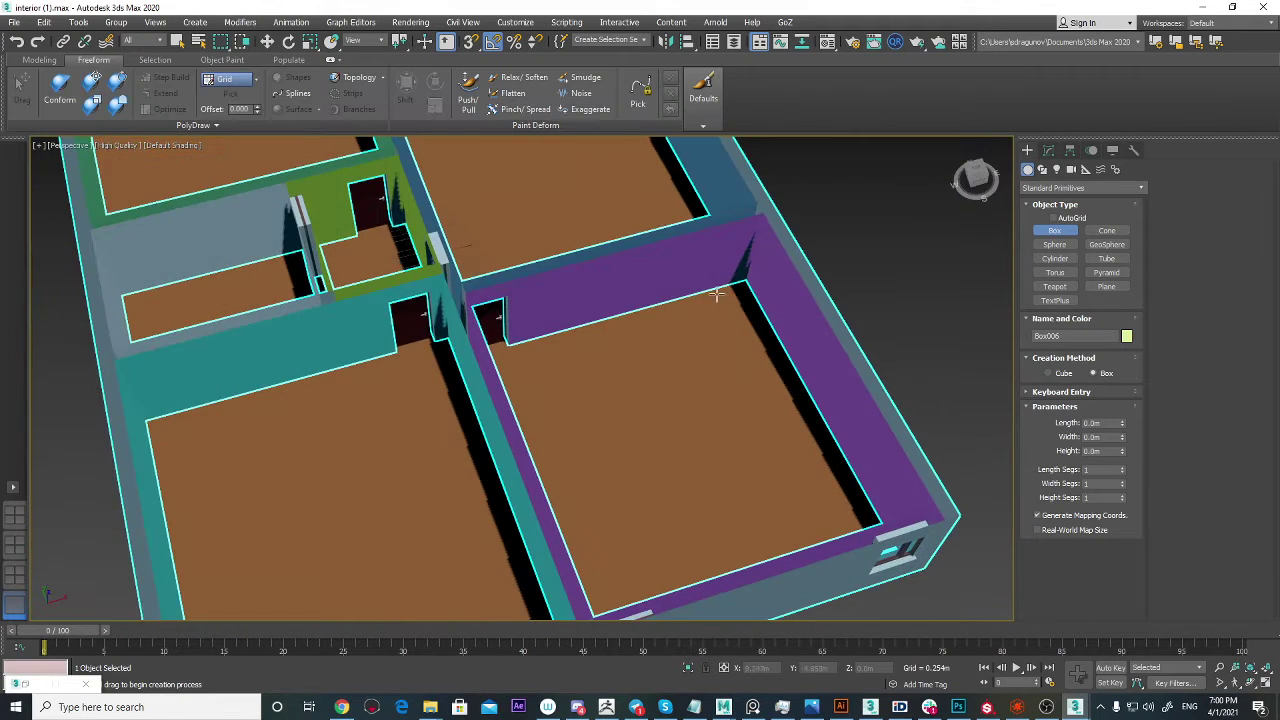
left_click_drag(716, 293, 735, 300)
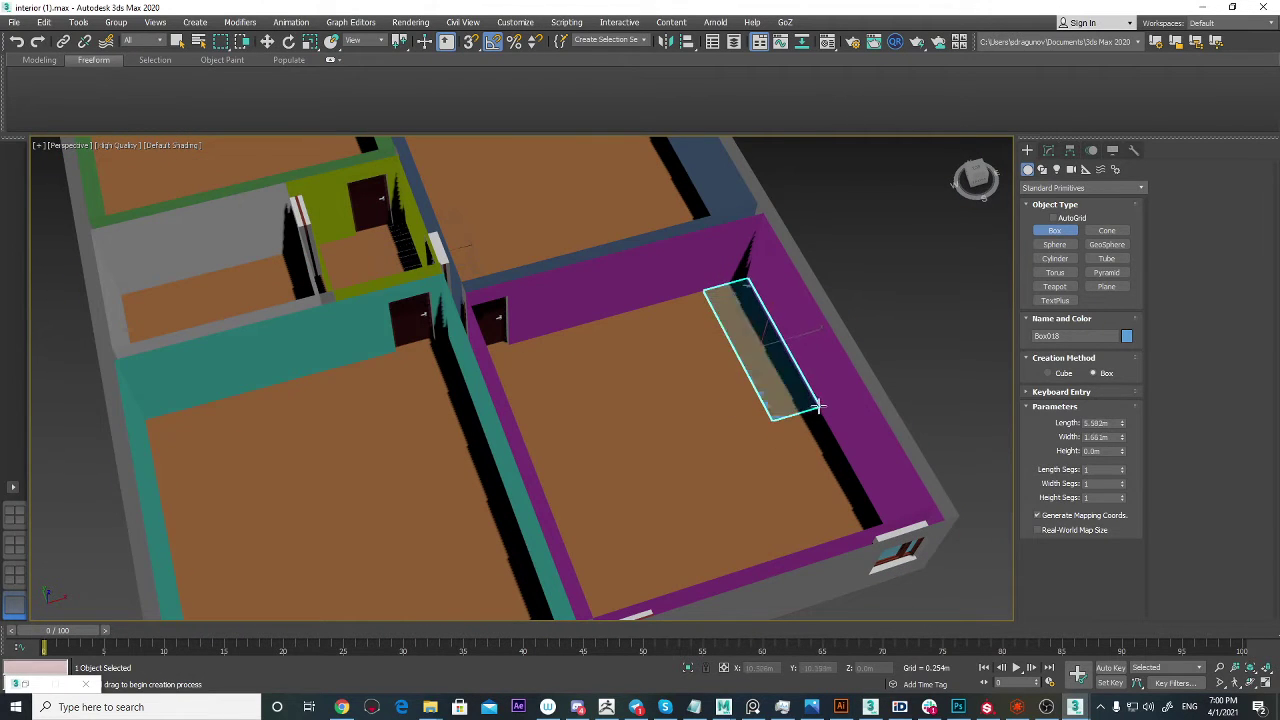
scroll(812, 349, "down", 4)
mouse_move(785, 402)
middle_mouse_down("alt")
mouse_move(714, 371)
mouse_move(778, 390)
mouse_move(787, 408)
middle_mouse_up("alt")
middle_click_drag(787, 408, 741, 500)
scroll(746, 504, "up", 4)
key("ctrl+z")
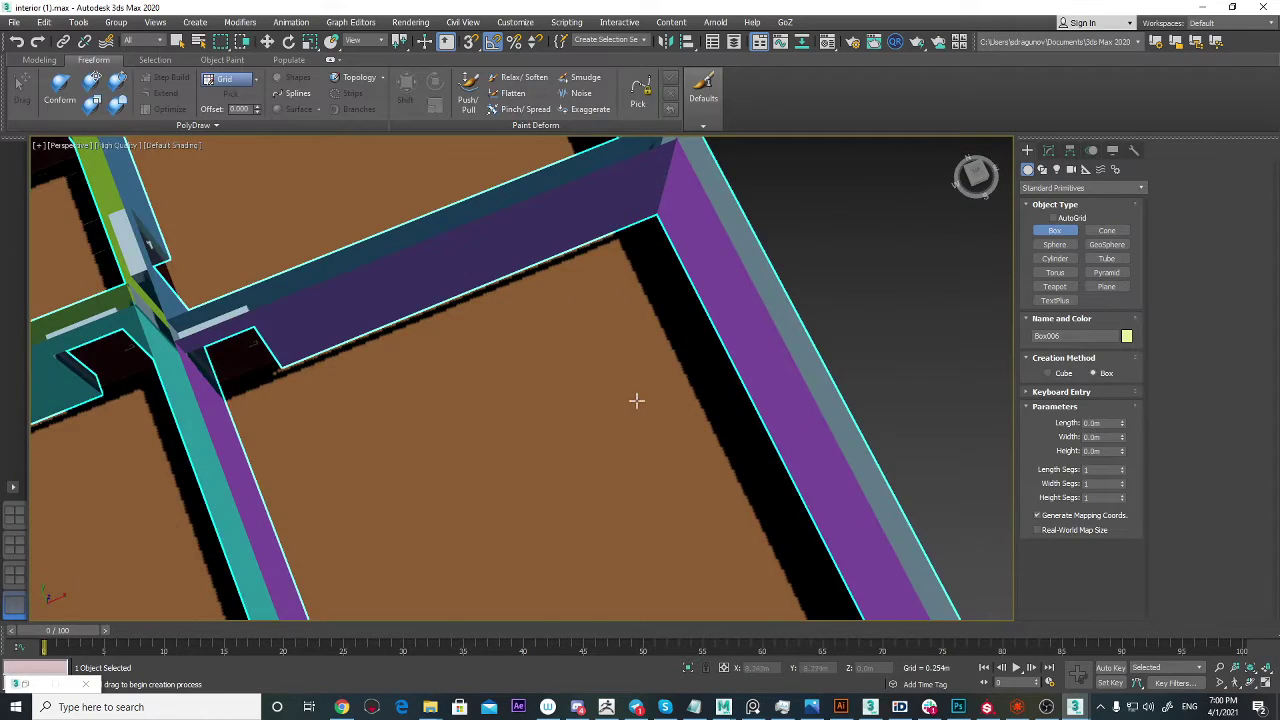
scroll(636, 401, "down", 6)
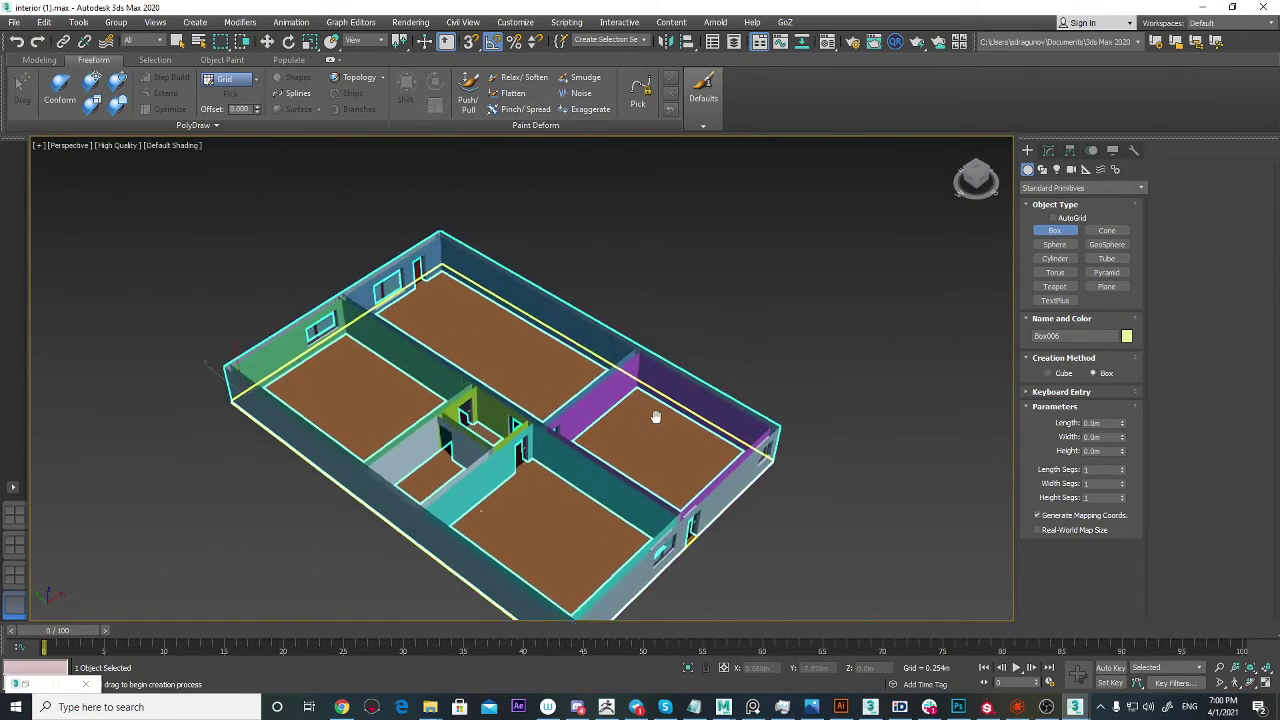